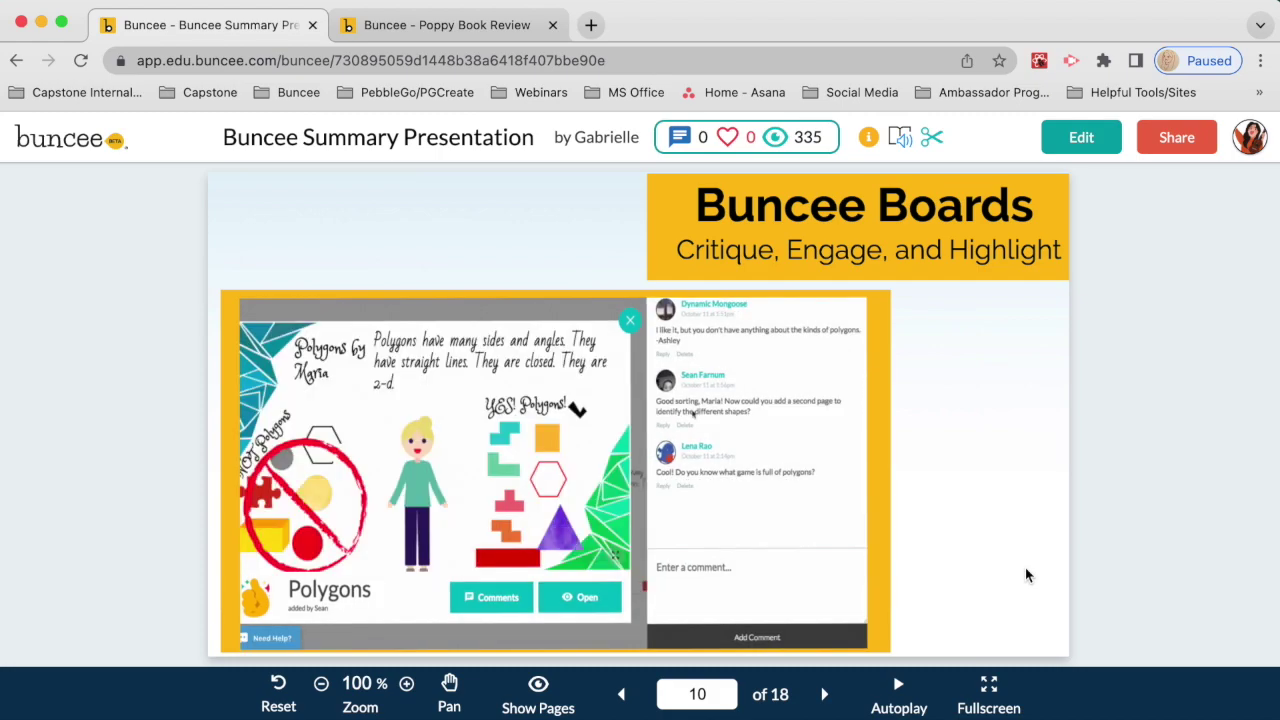
Step: Page through the Buncee Summary Presentation from page 10 to page 18, and switch to the Poppy Book Review
click(824, 695)
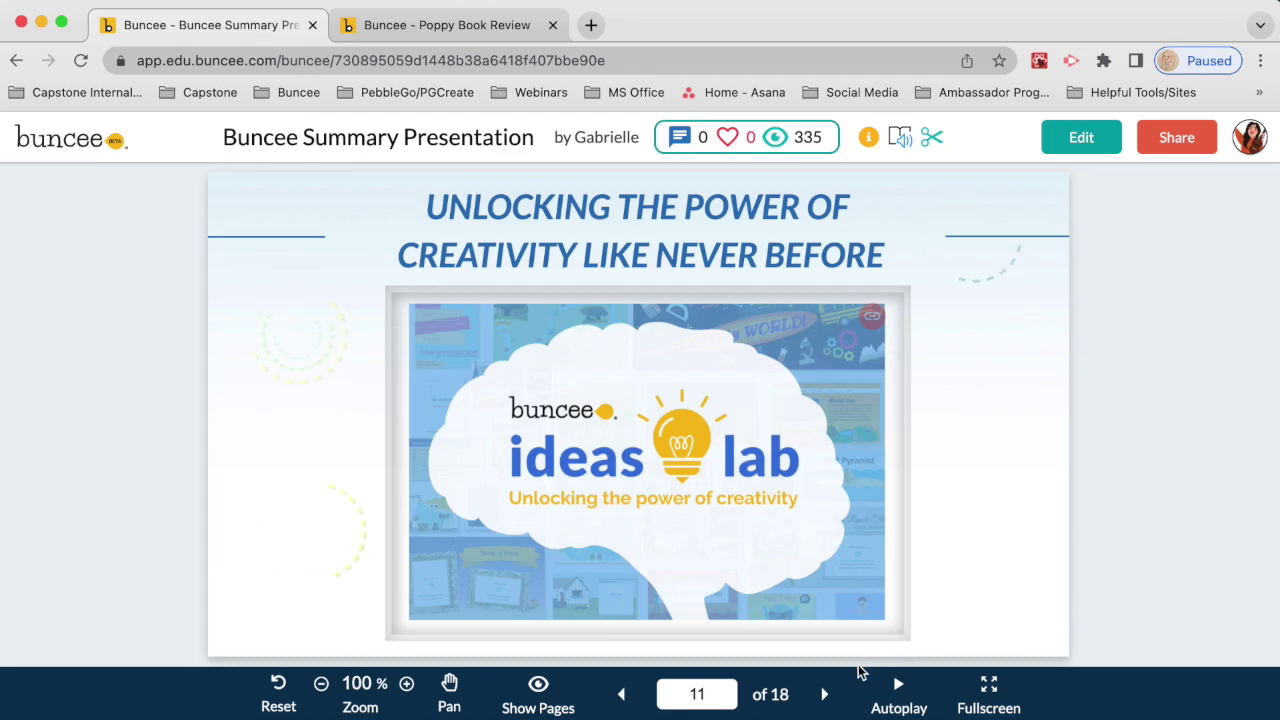
click(821, 697)
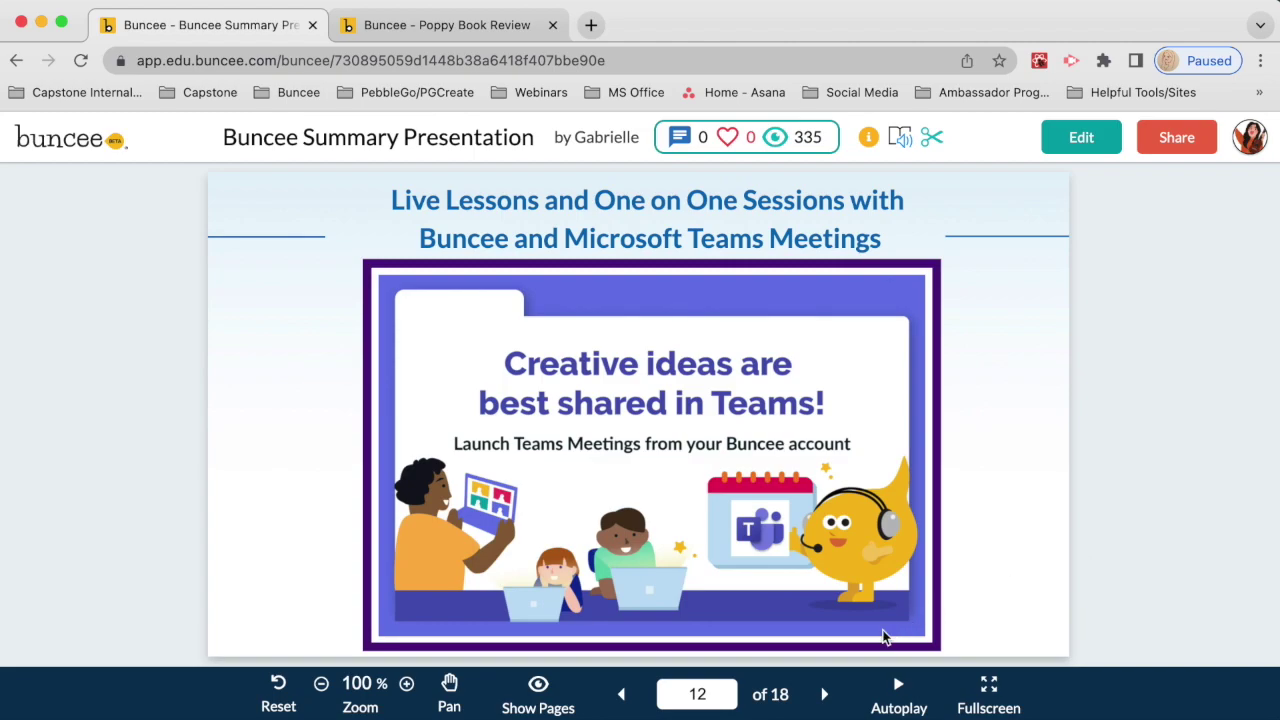
click(824, 694)
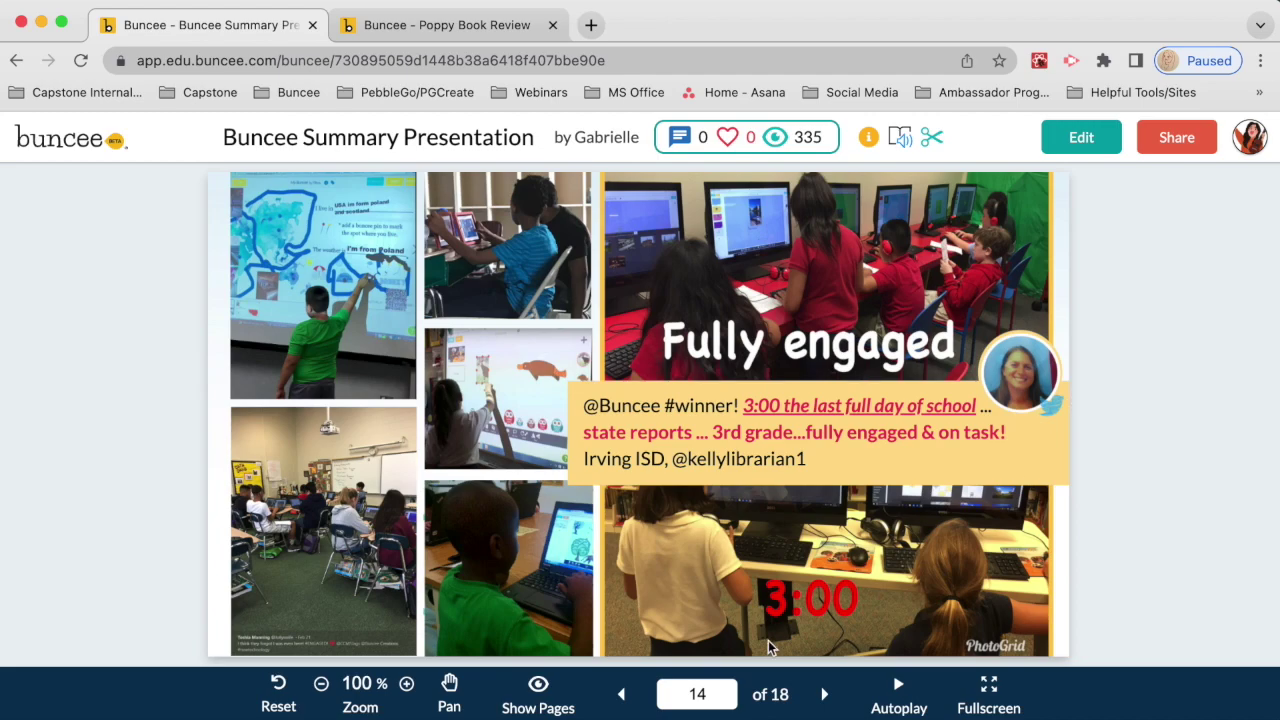
mouse_move(622, 370)
click(824, 694)
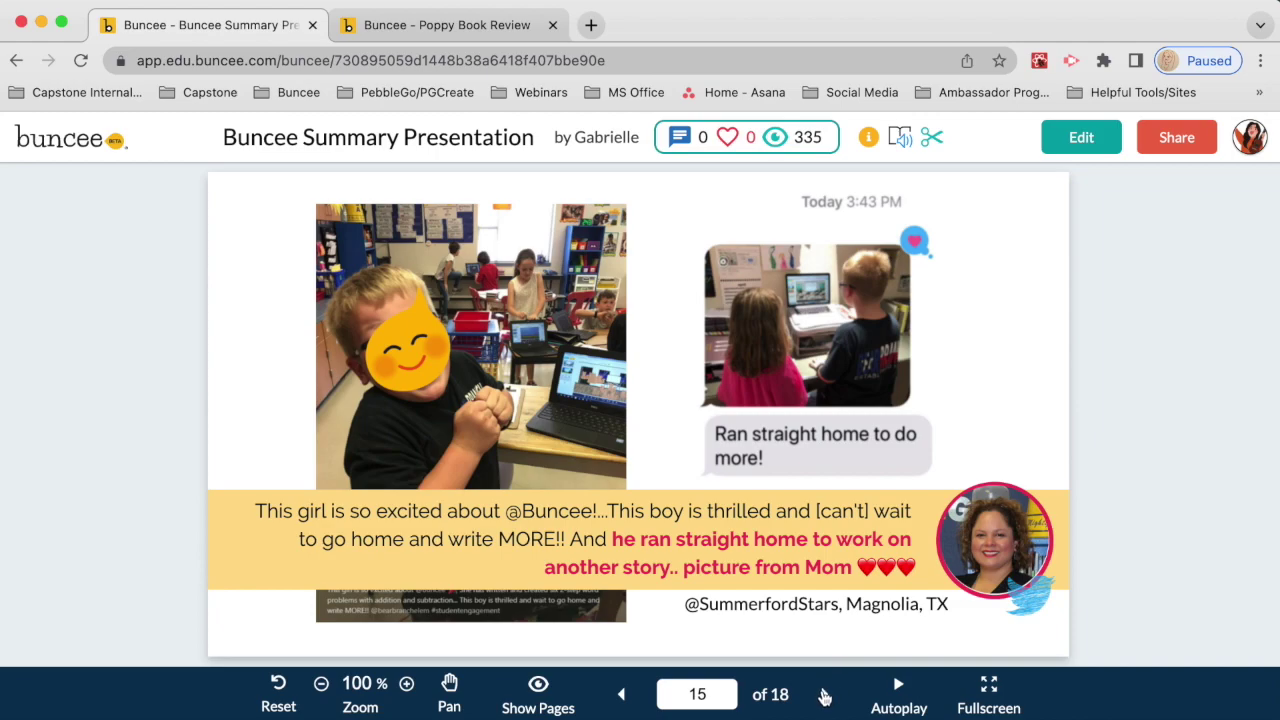
click(824, 695)
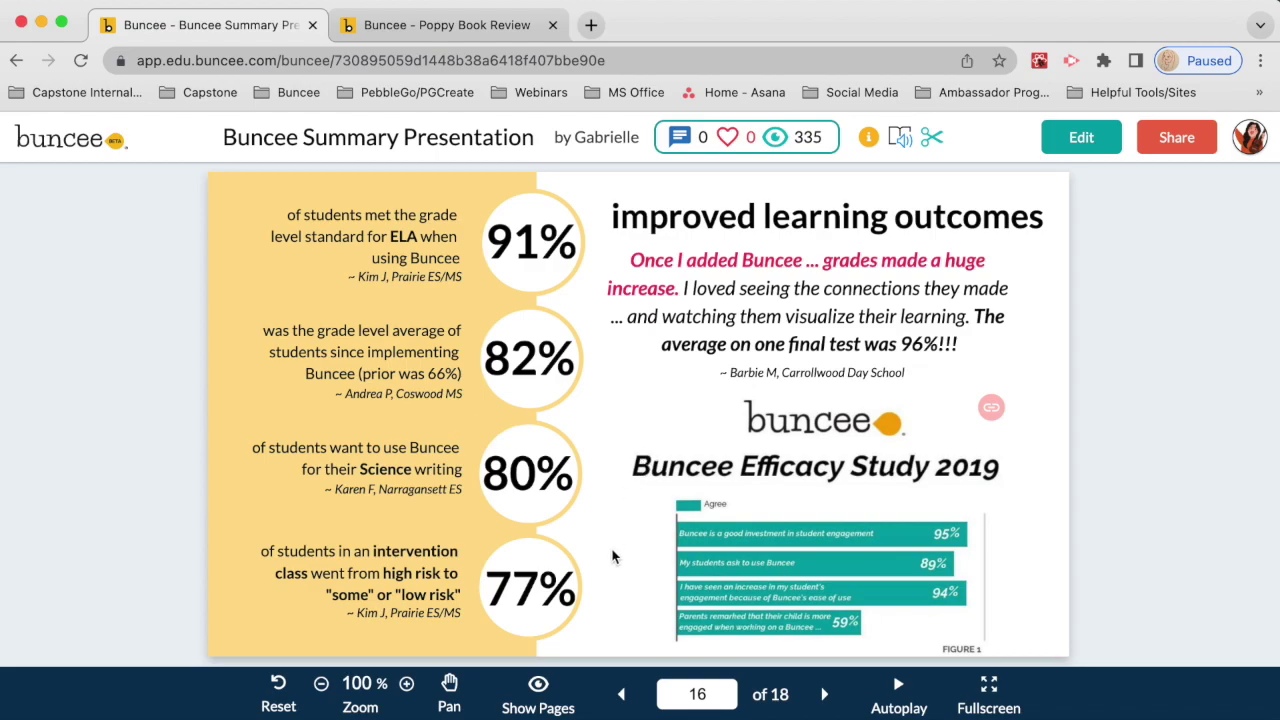
click(824, 694)
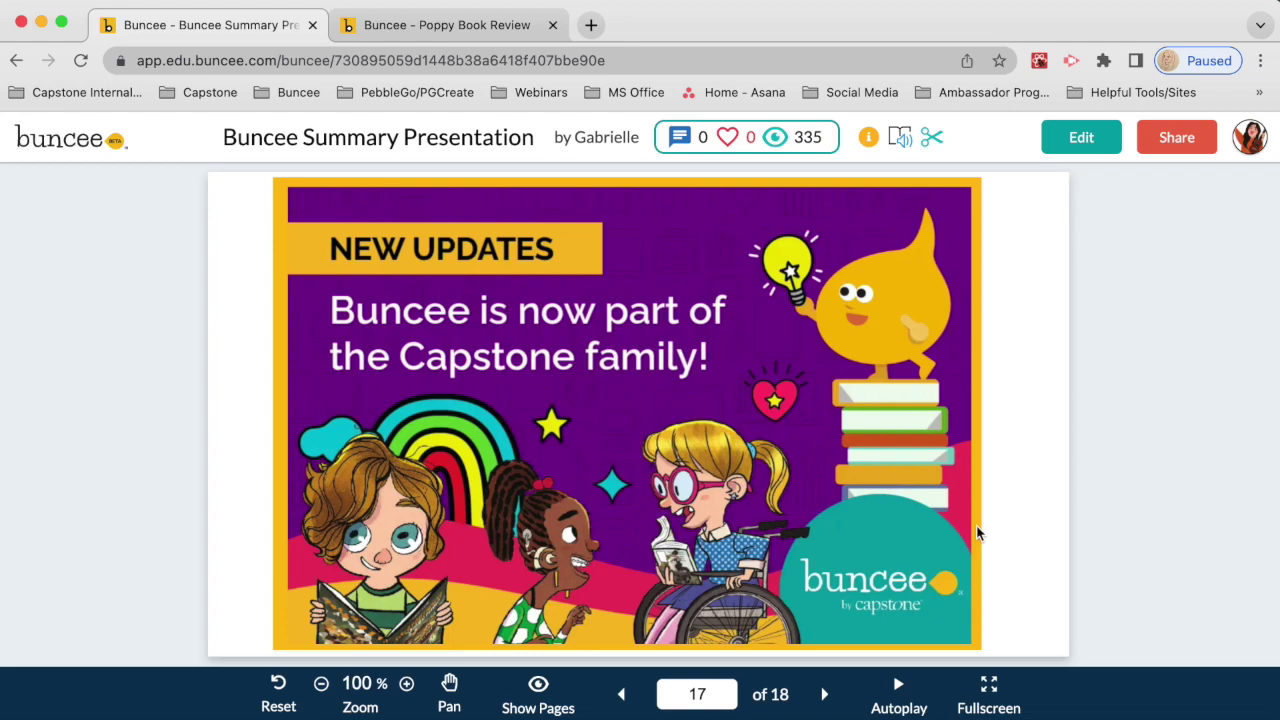
click(825, 695)
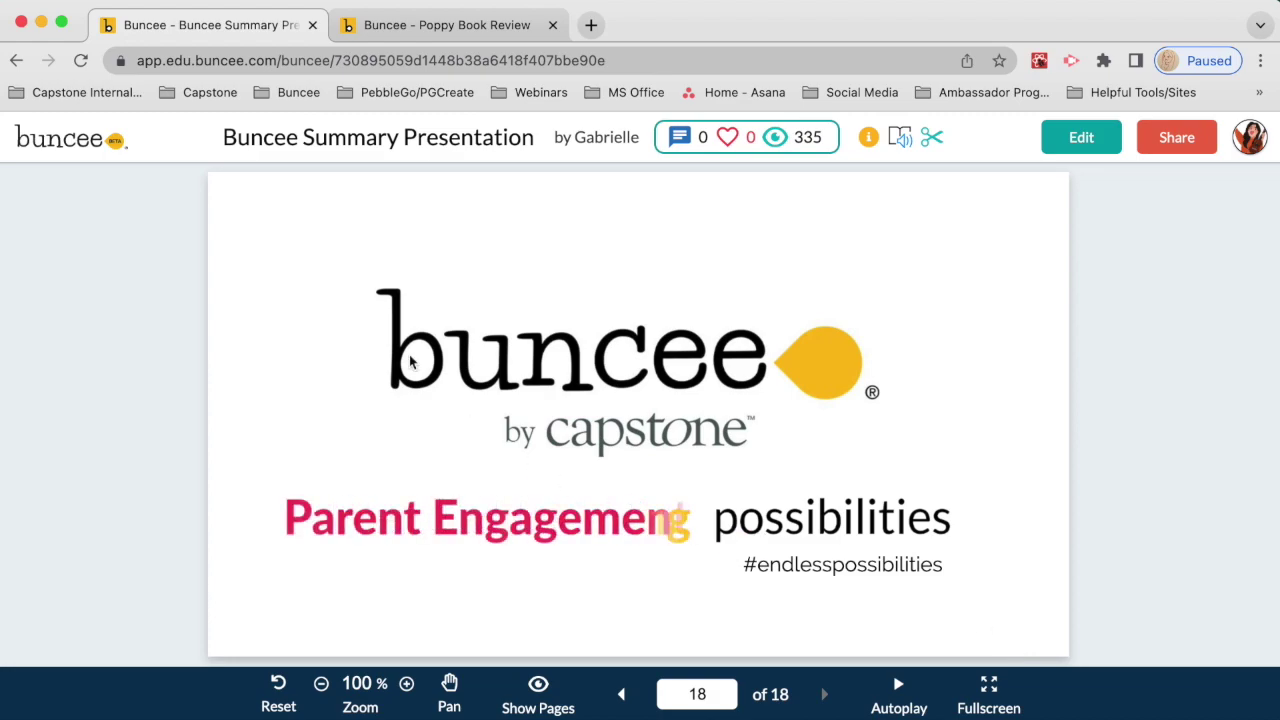
click(453, 27)
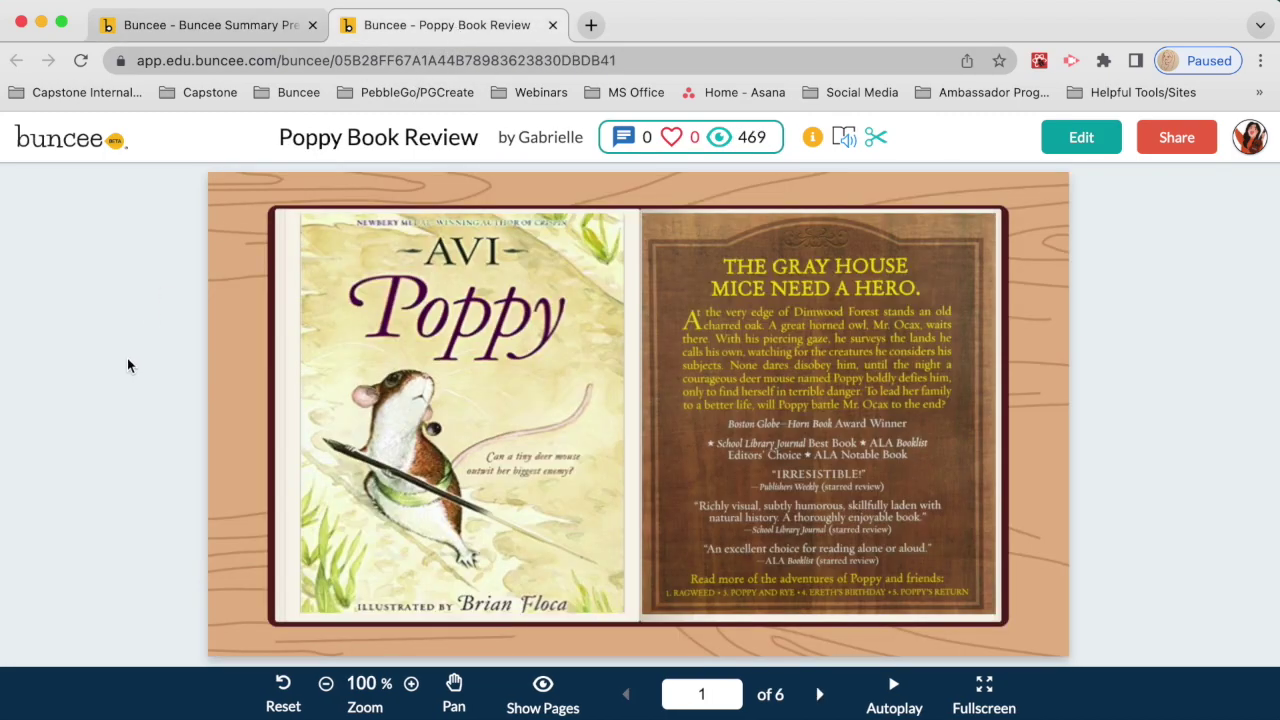
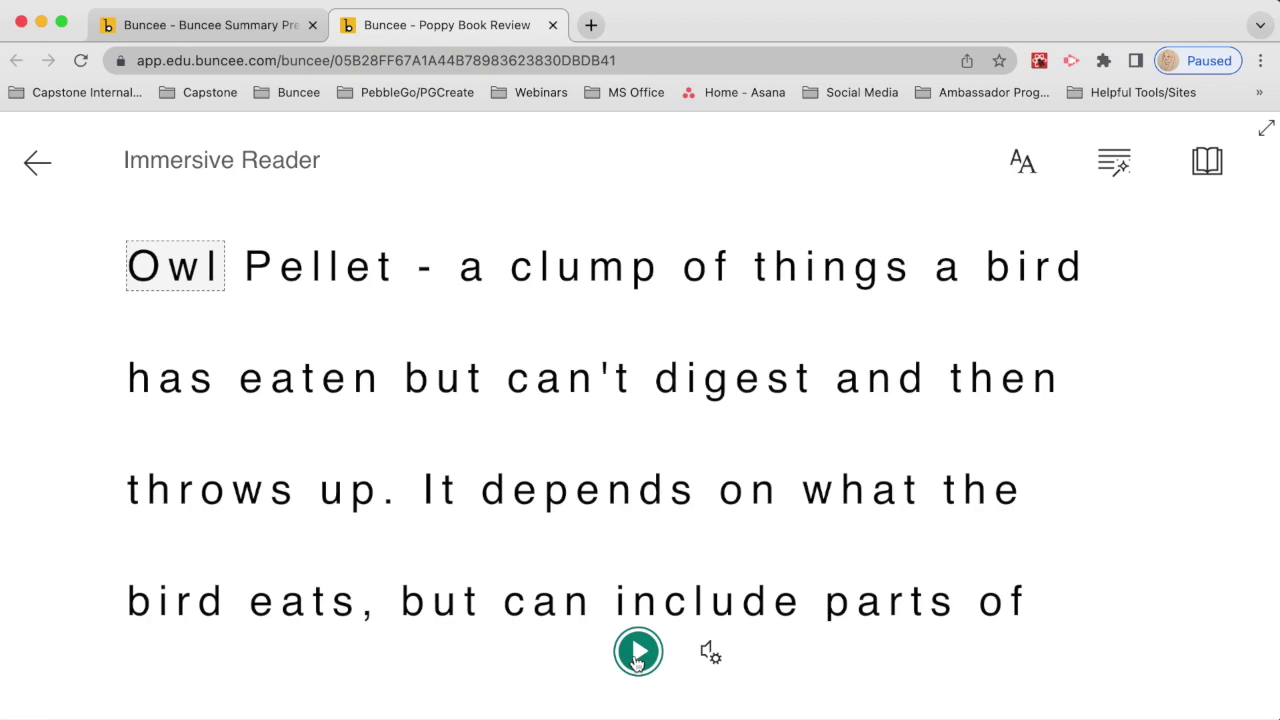
Step: Play the Owl Pellet text aloud in Immersive Reader, pause the narration, and return to the start of the passage
click(637, 663)
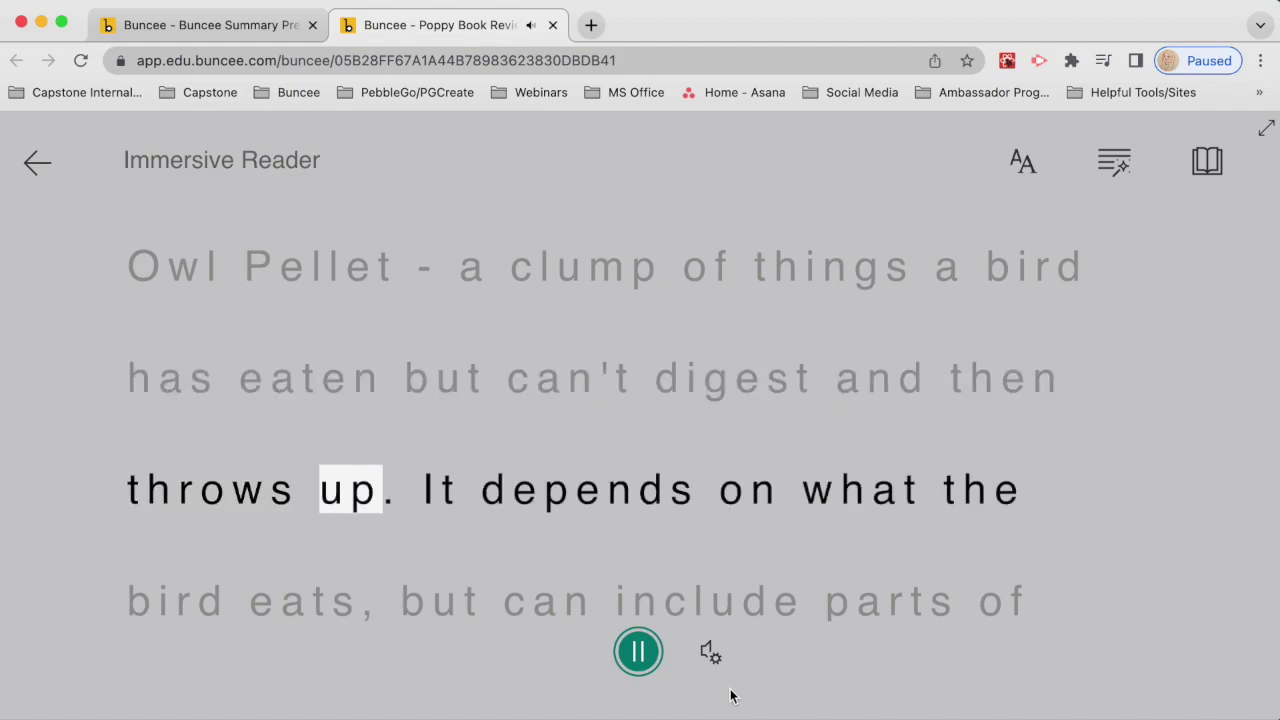
click(658, 655)
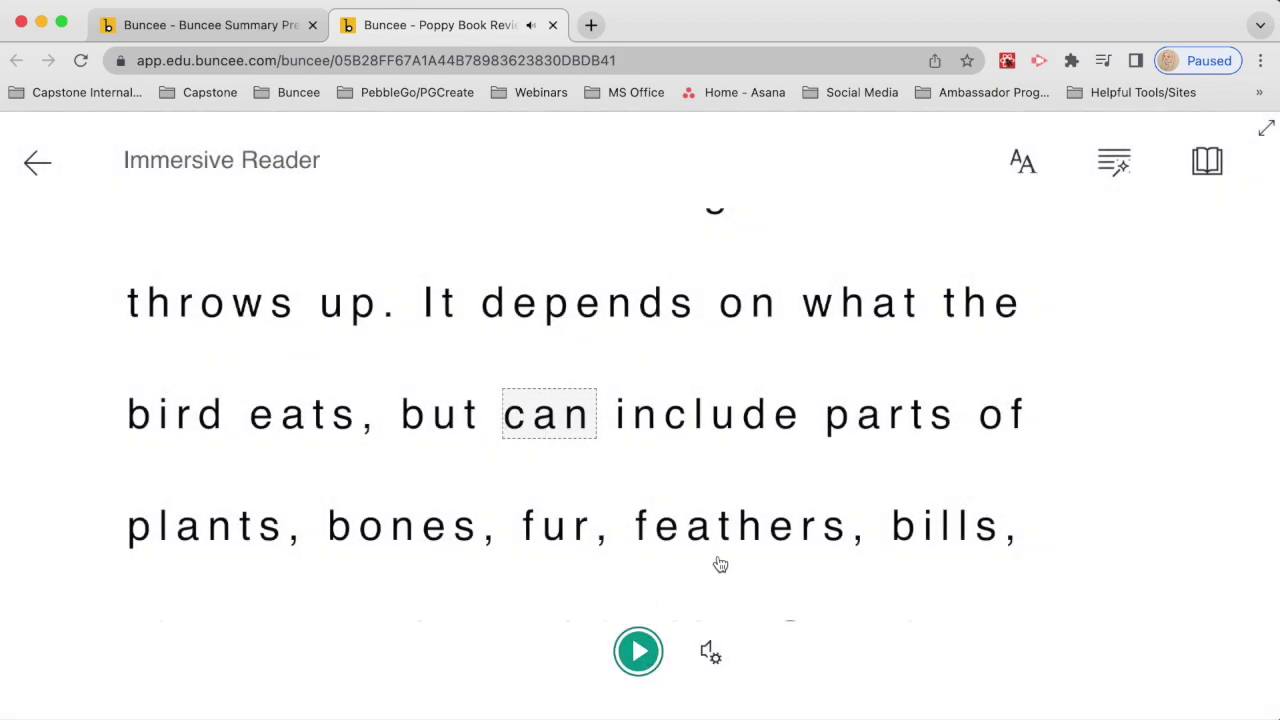
scroll(720, 565, up, 4)
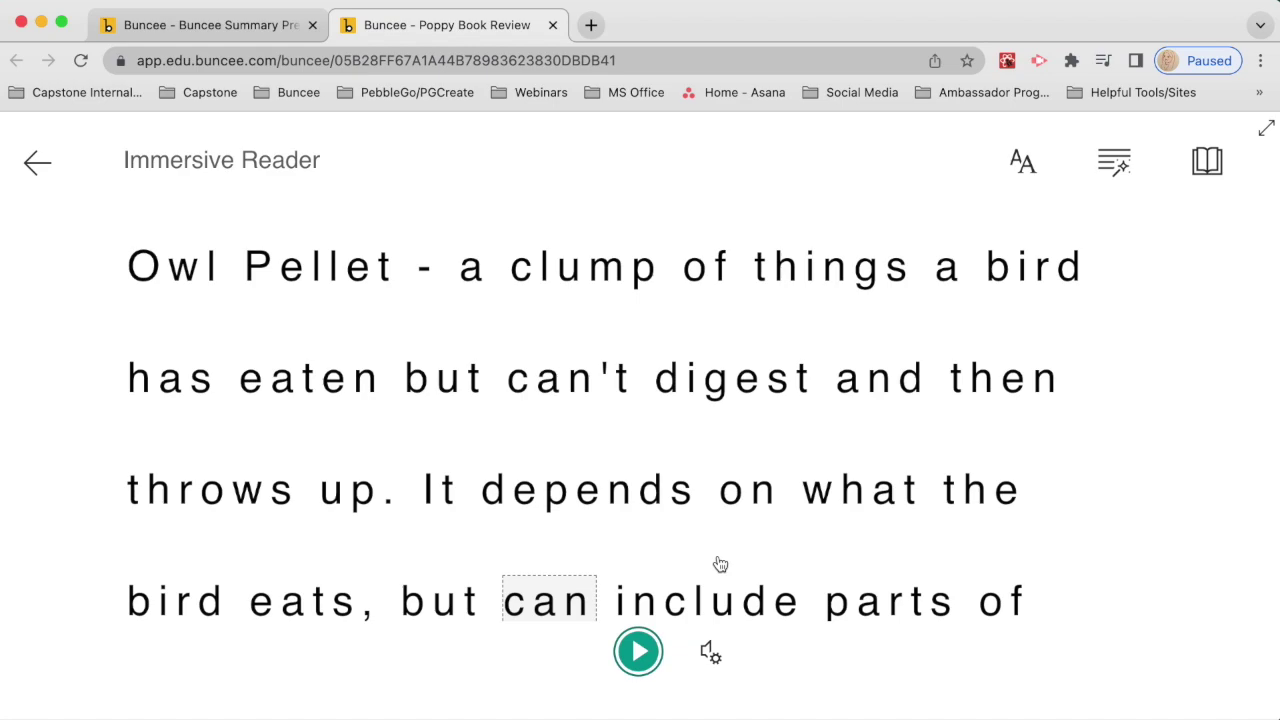
scroll(720, 565, down, 1)
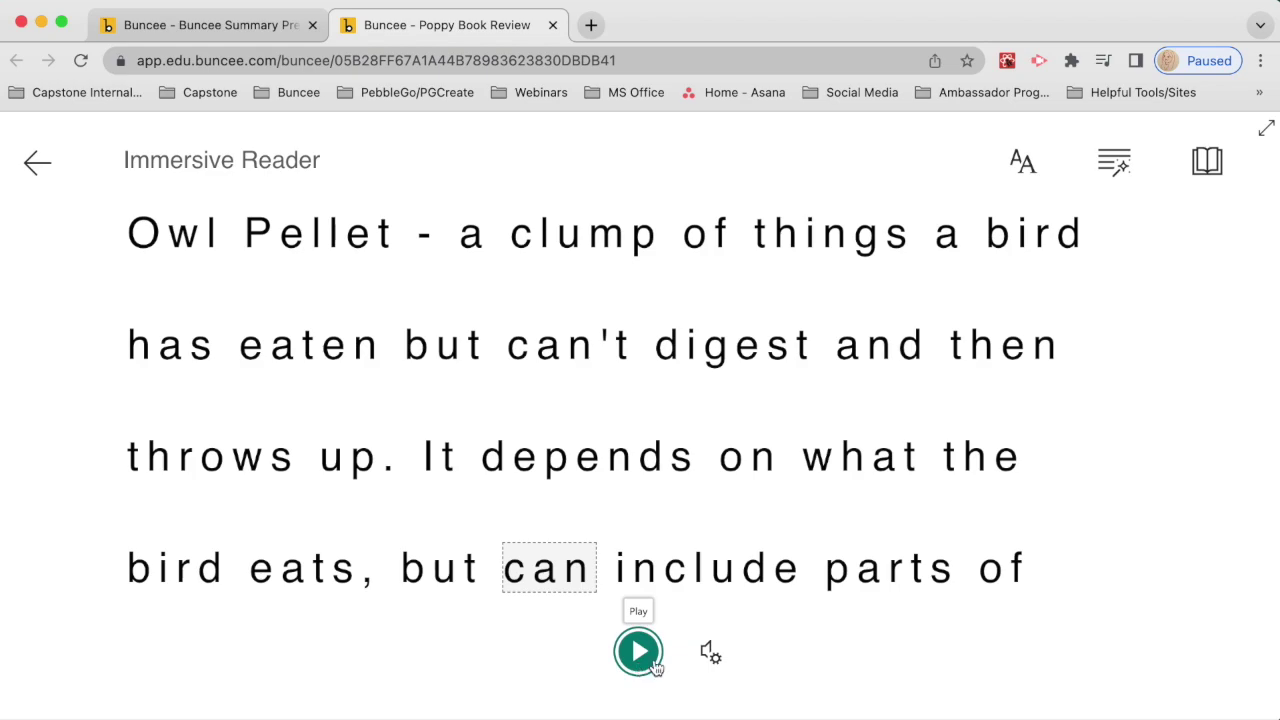
Step: Set the read-aloud voice speed to 0.75 and choose the Male voice
click(714, 656)
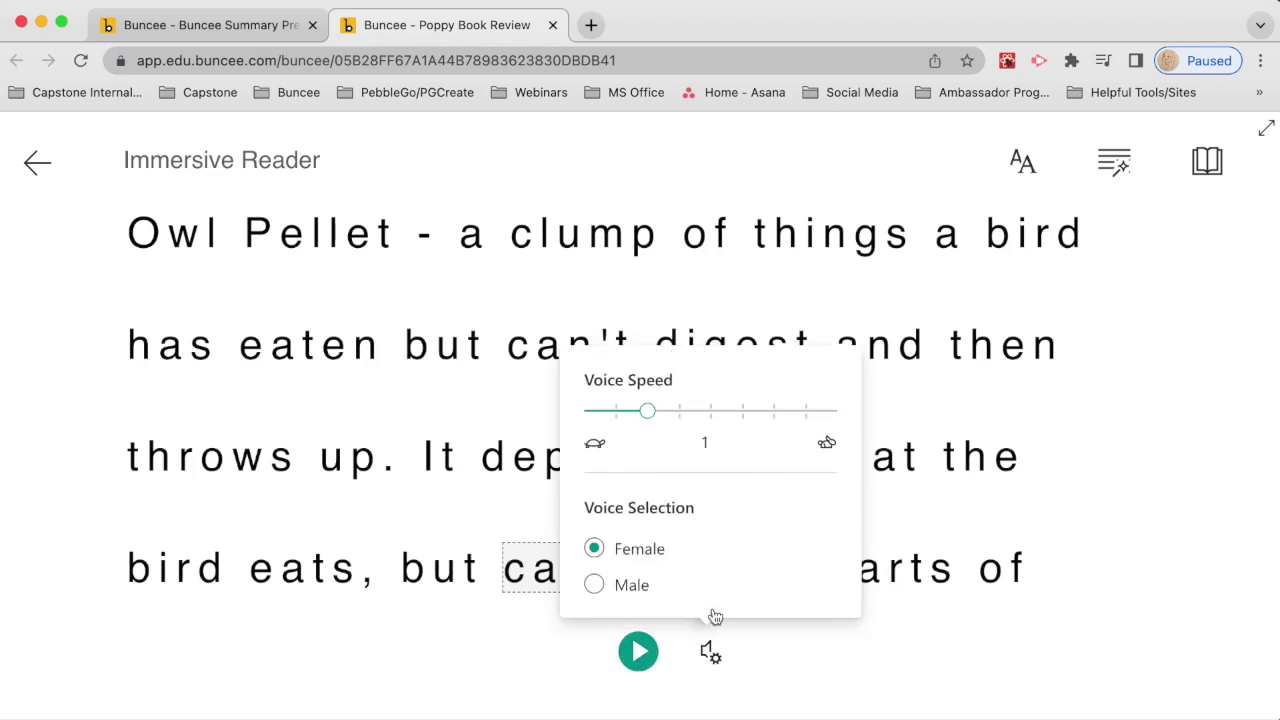
drag(654, 414, 617, 418)
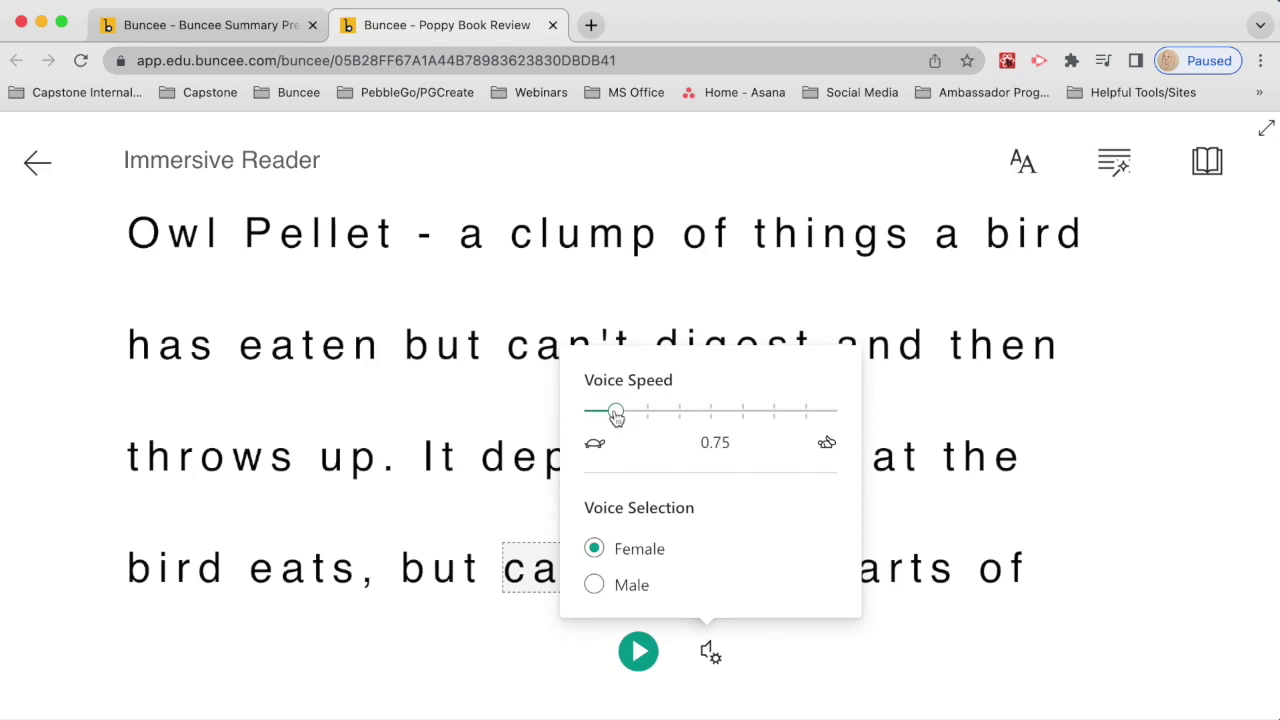
click(595, 588)
click(742, 667)
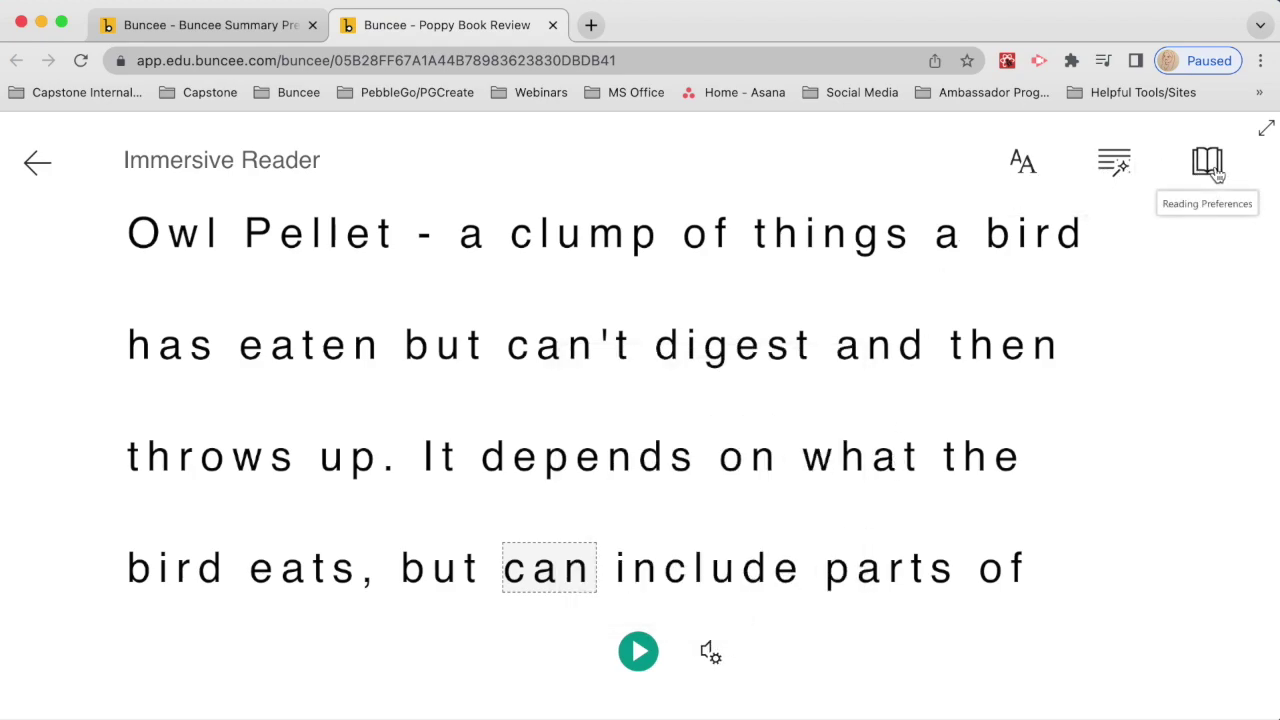
Step: Set the reader's text size to 28 with increased spacing on, and change the font to Comic Sans after trying Sitka
click(1025, 170)
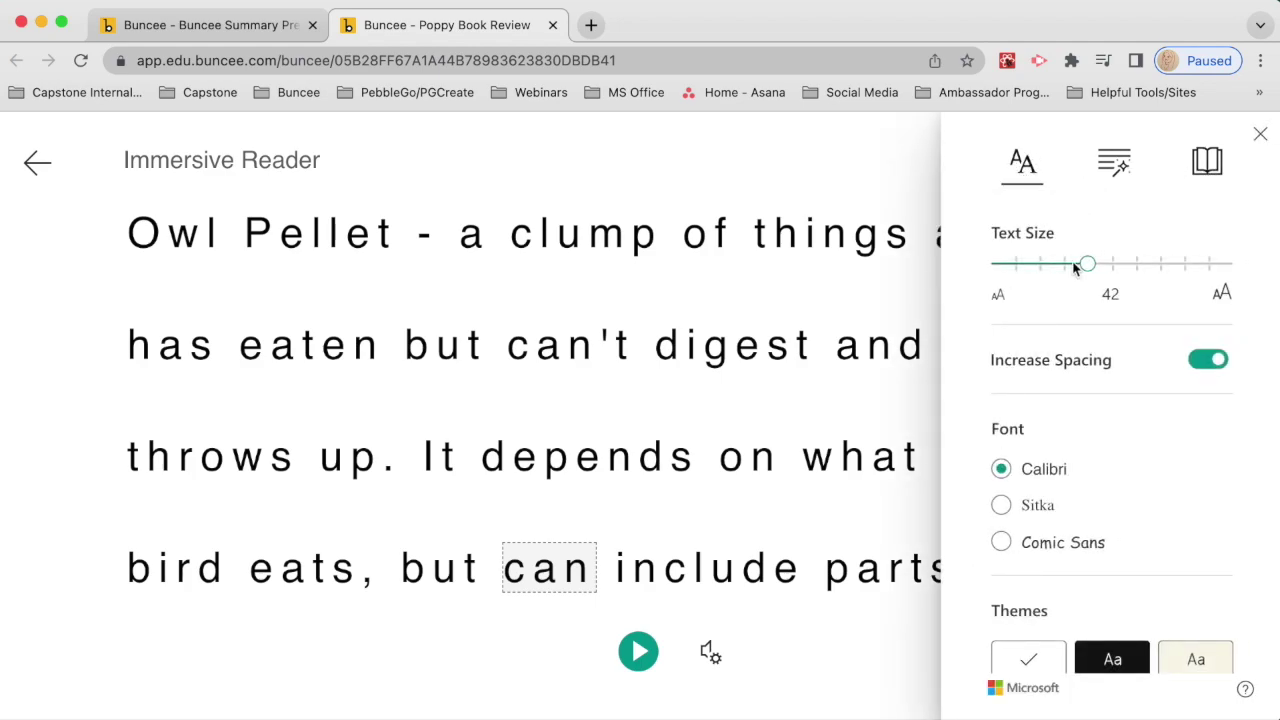
drag(1087, 272, 1041, 271)
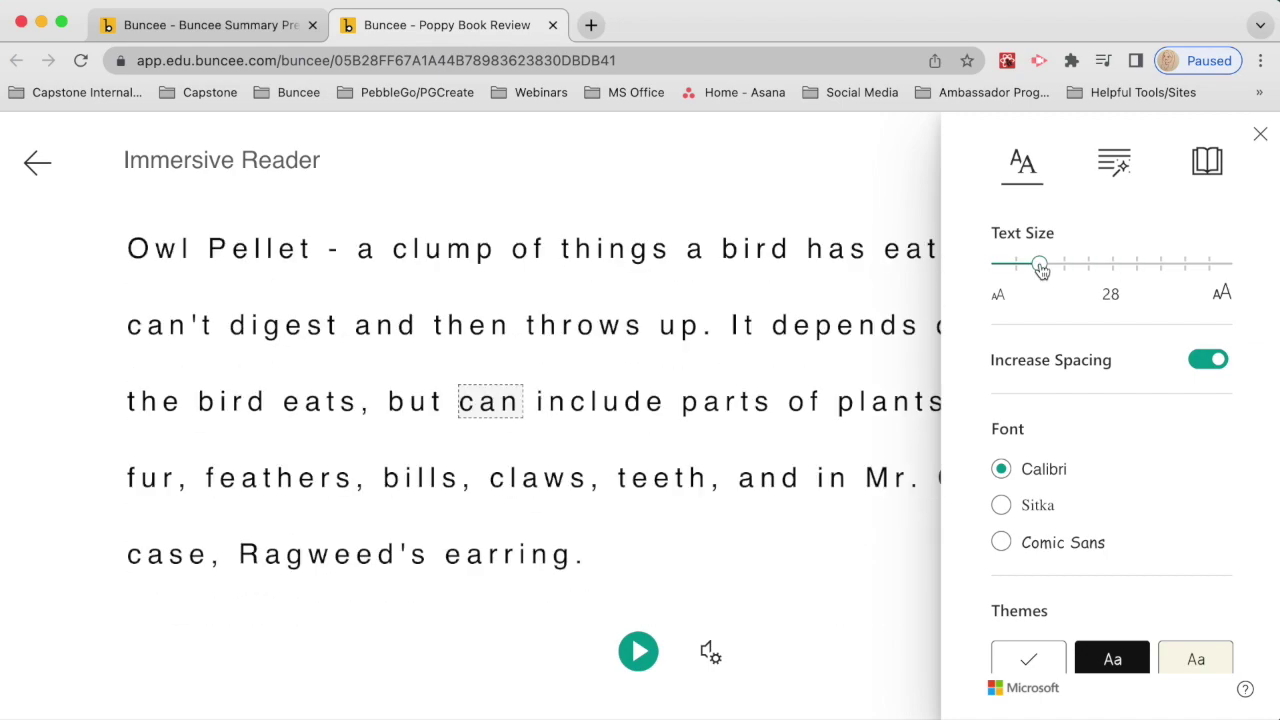
click(1210, 368)
click(1210, 368)
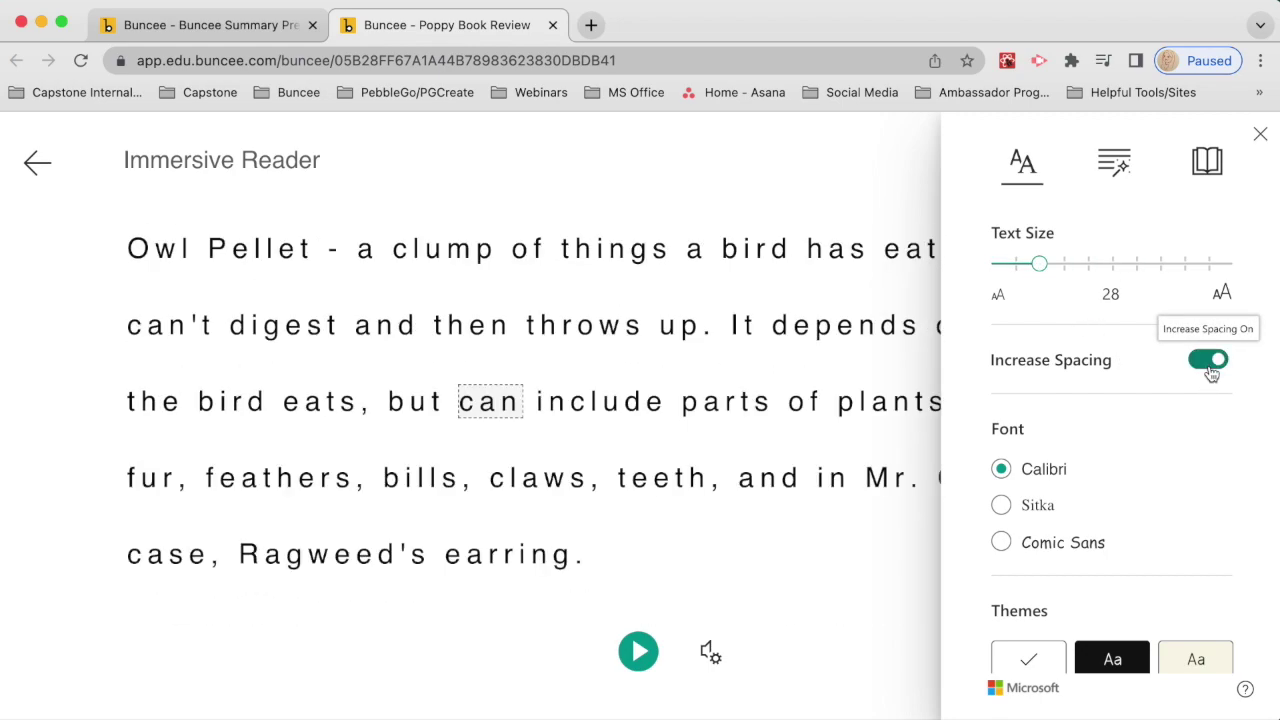
click(1001, 505)
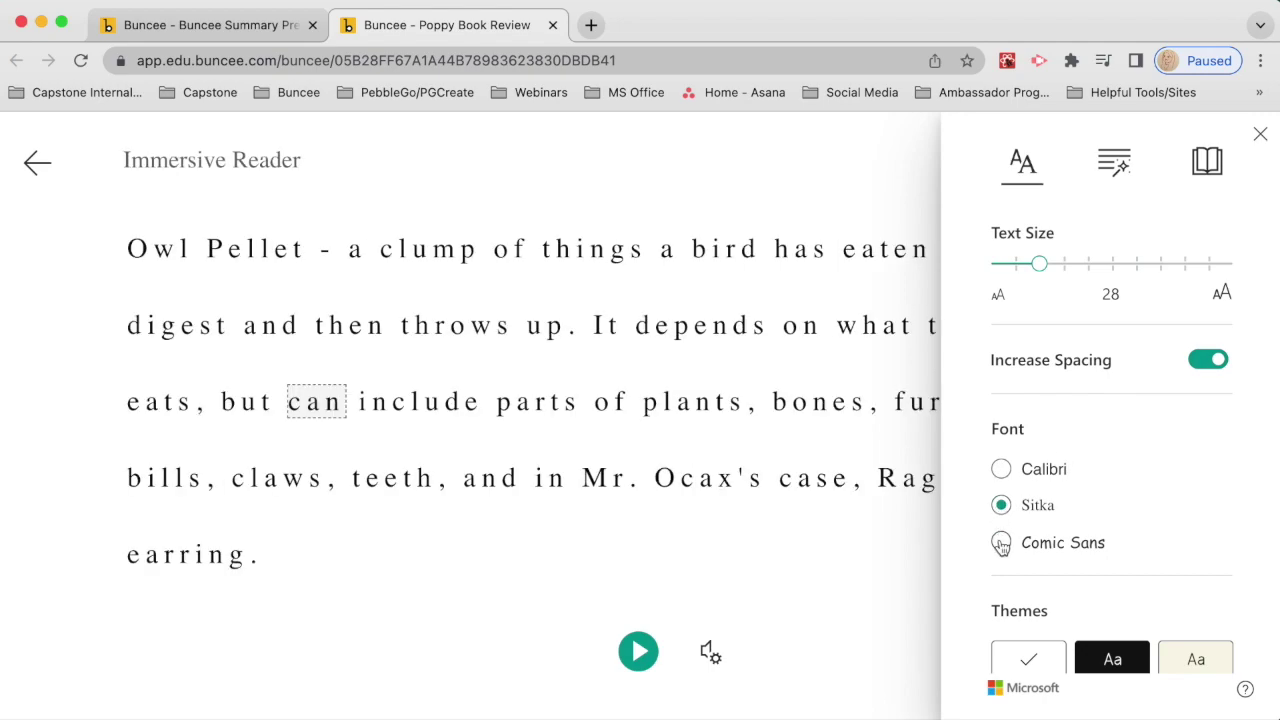
click(1001, 543)
Step: Try the blue, yellow, beige and dark themes on the reader text, and restore the white theme
scroll(1108, 575, down, 3)
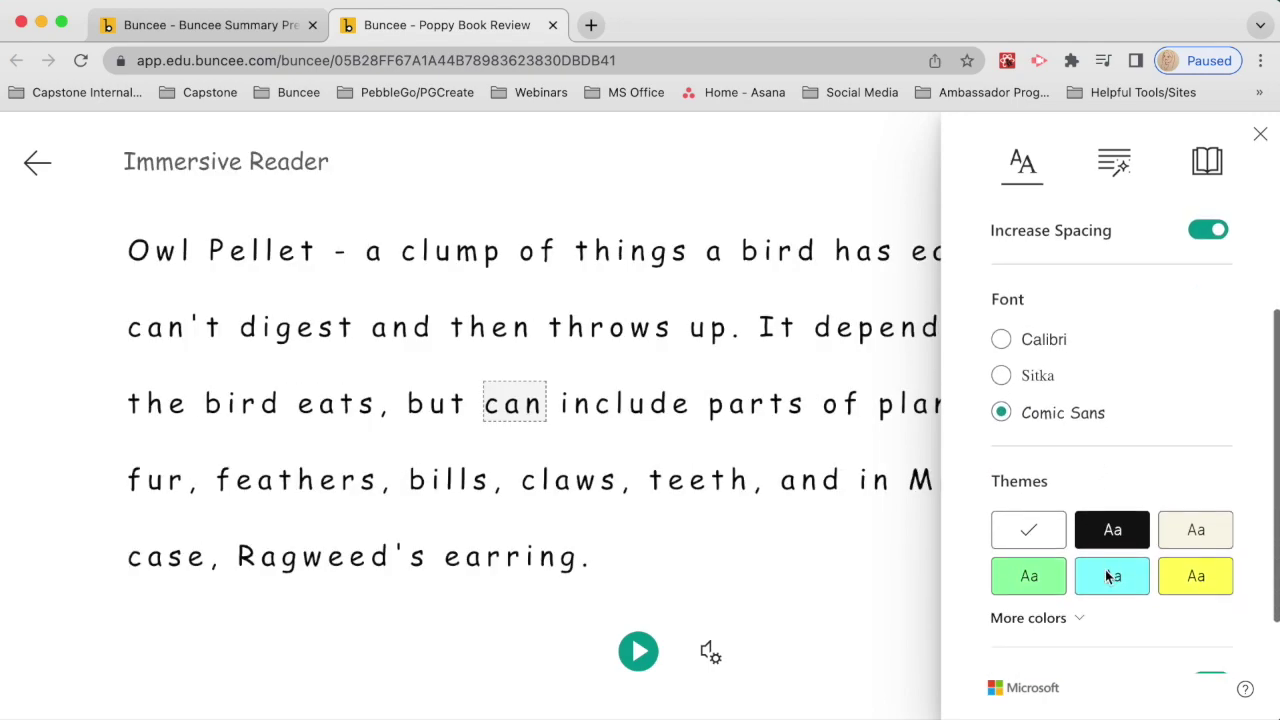
click(1118, 588)
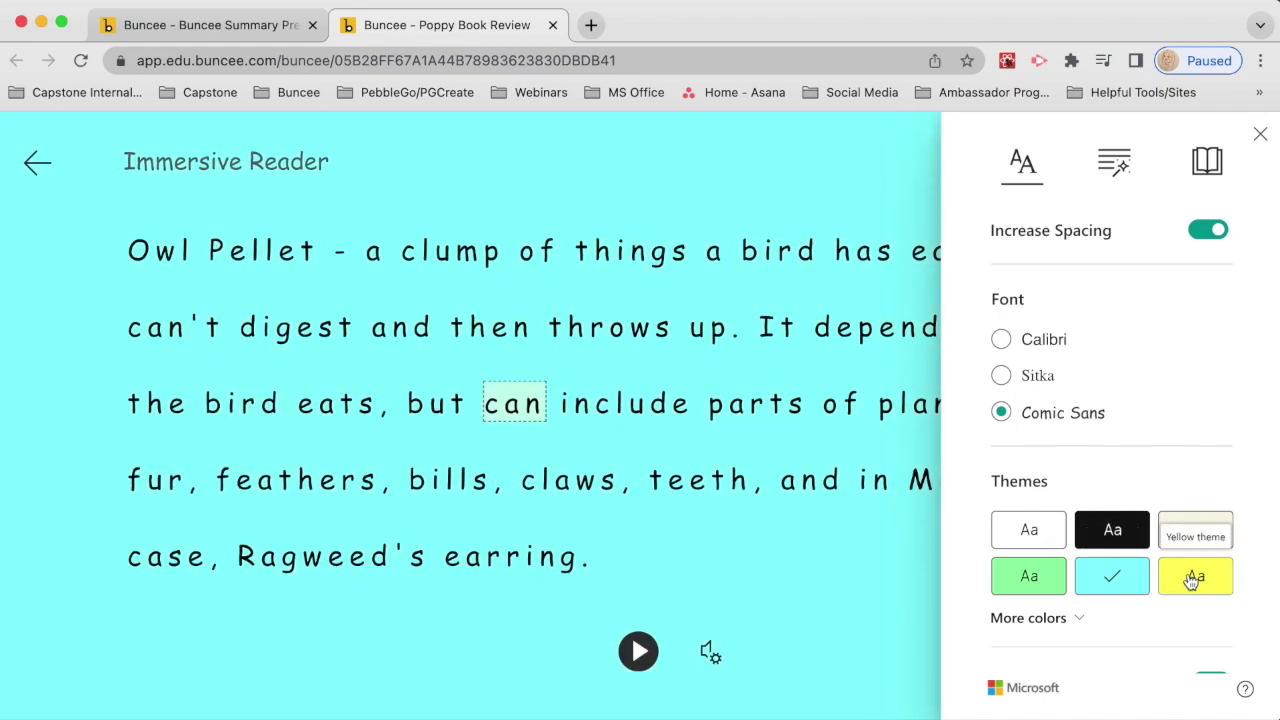
click(1193, 579)
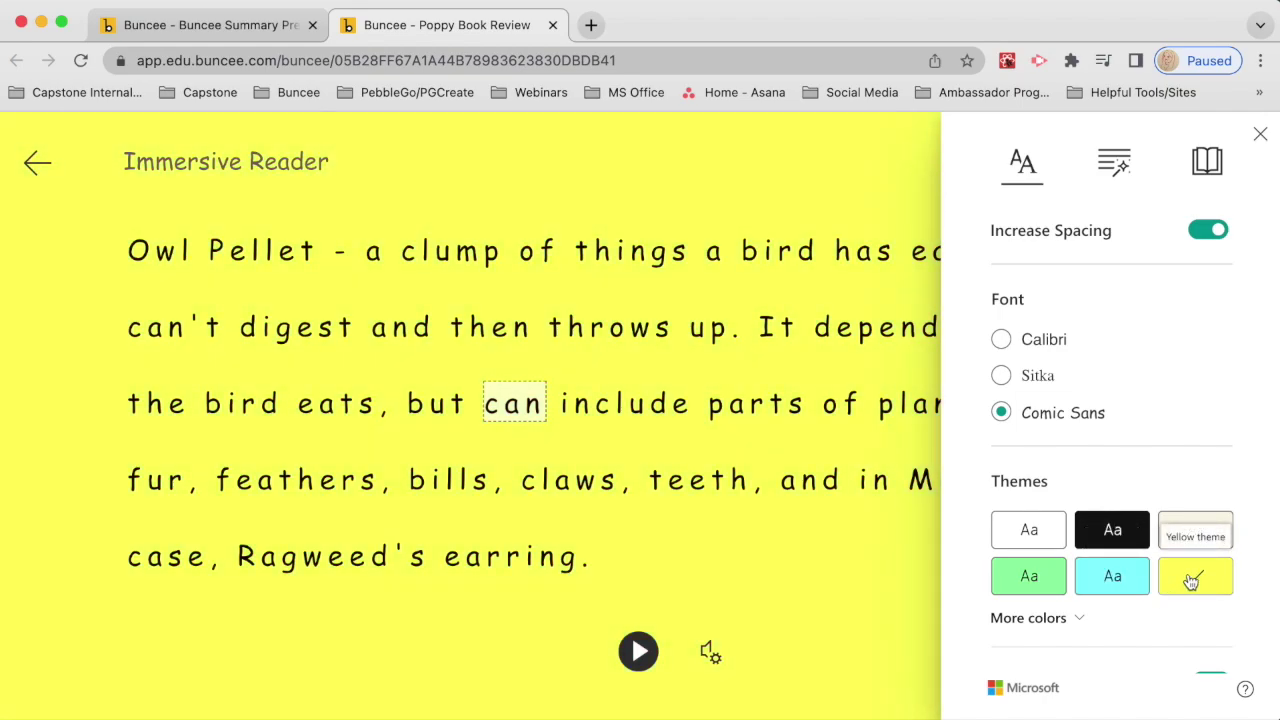
click(1206, 529)
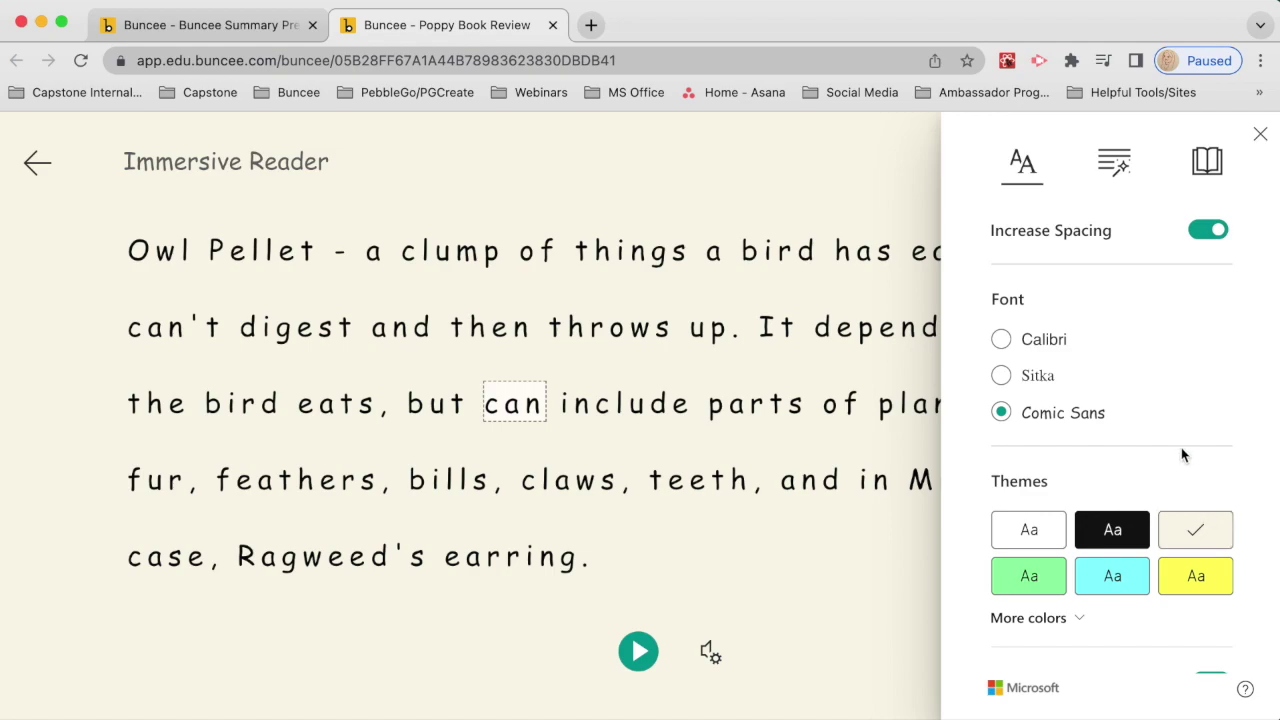
scroll(1178, 445, up, 1)
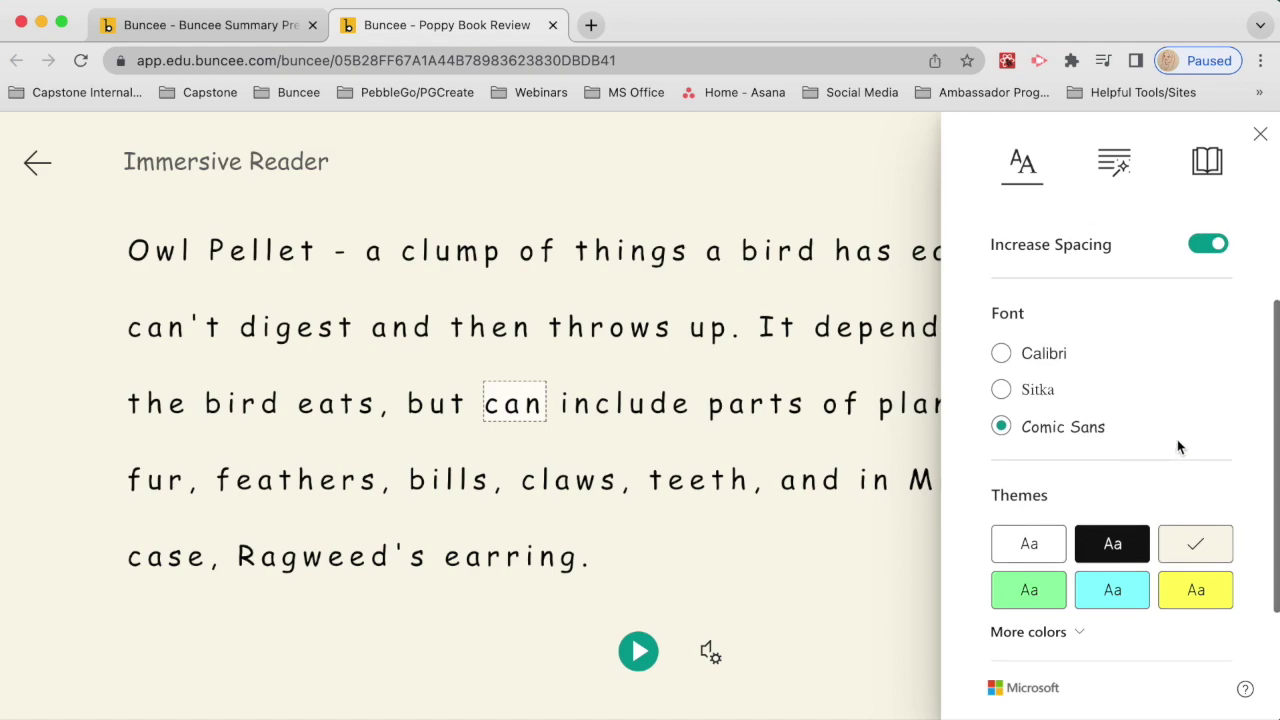
click(1097, 563)
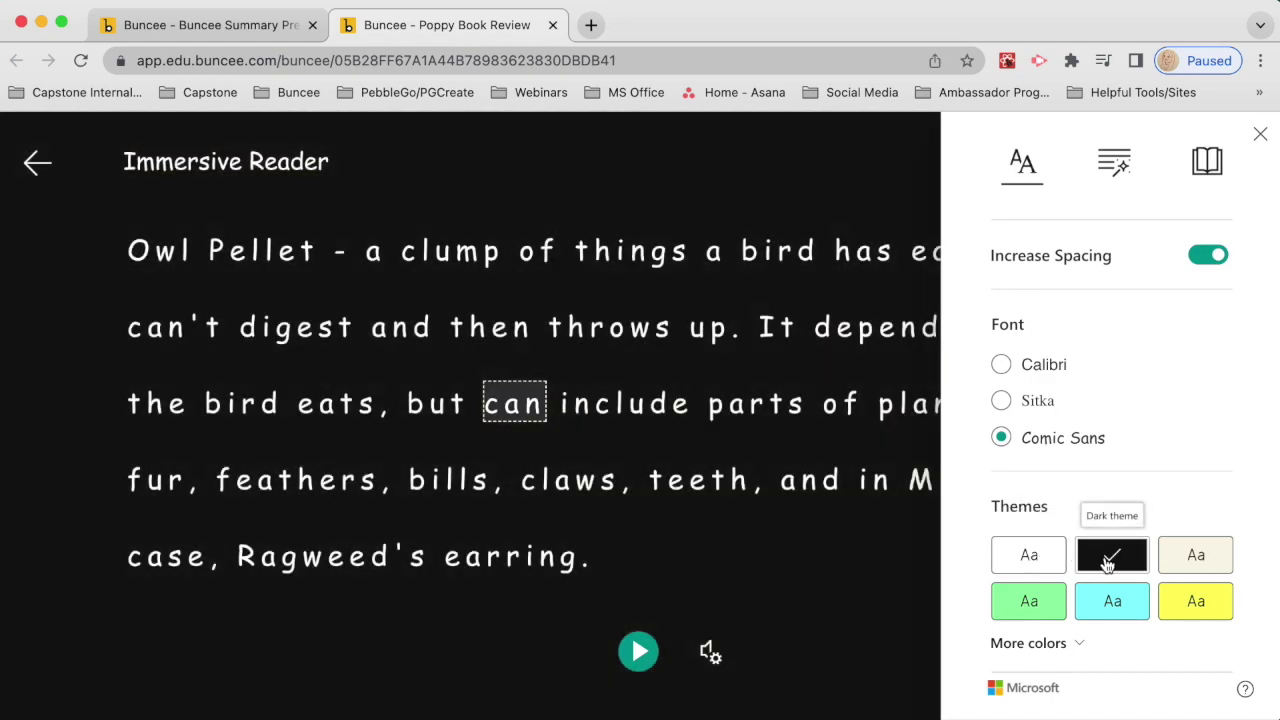
click(1022, 556)
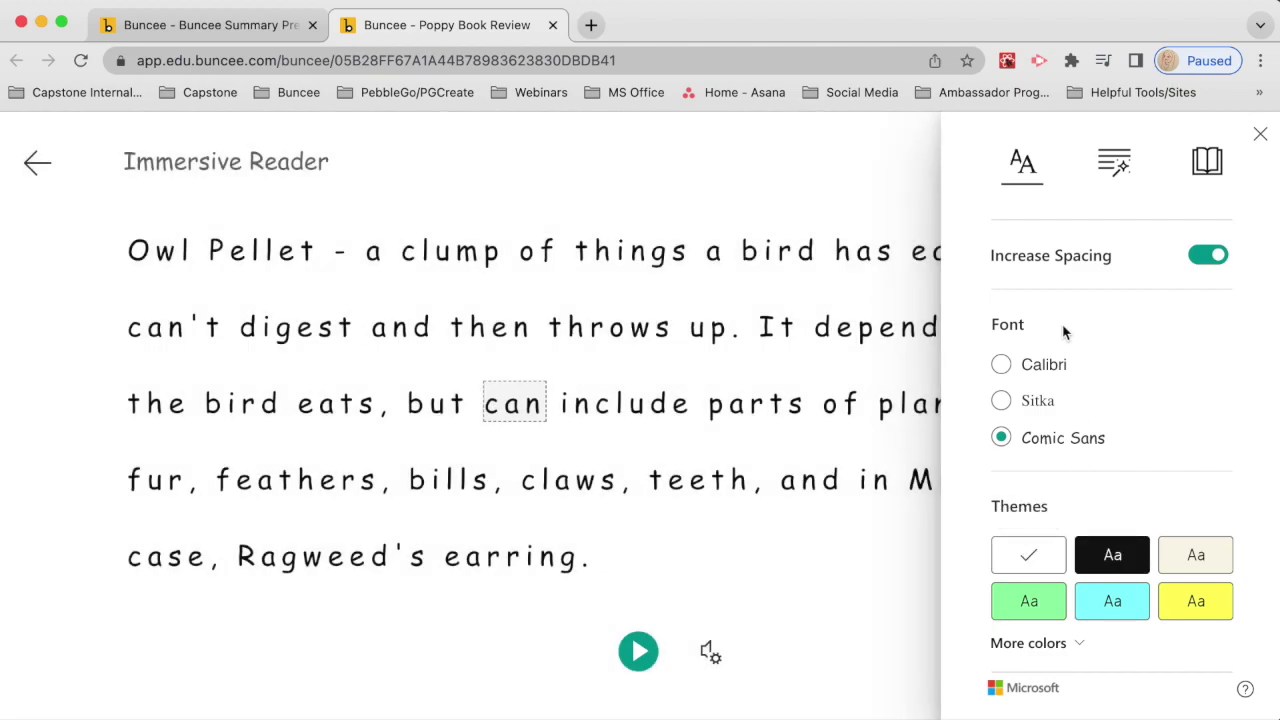
scroll(1066, 337, up, 1)
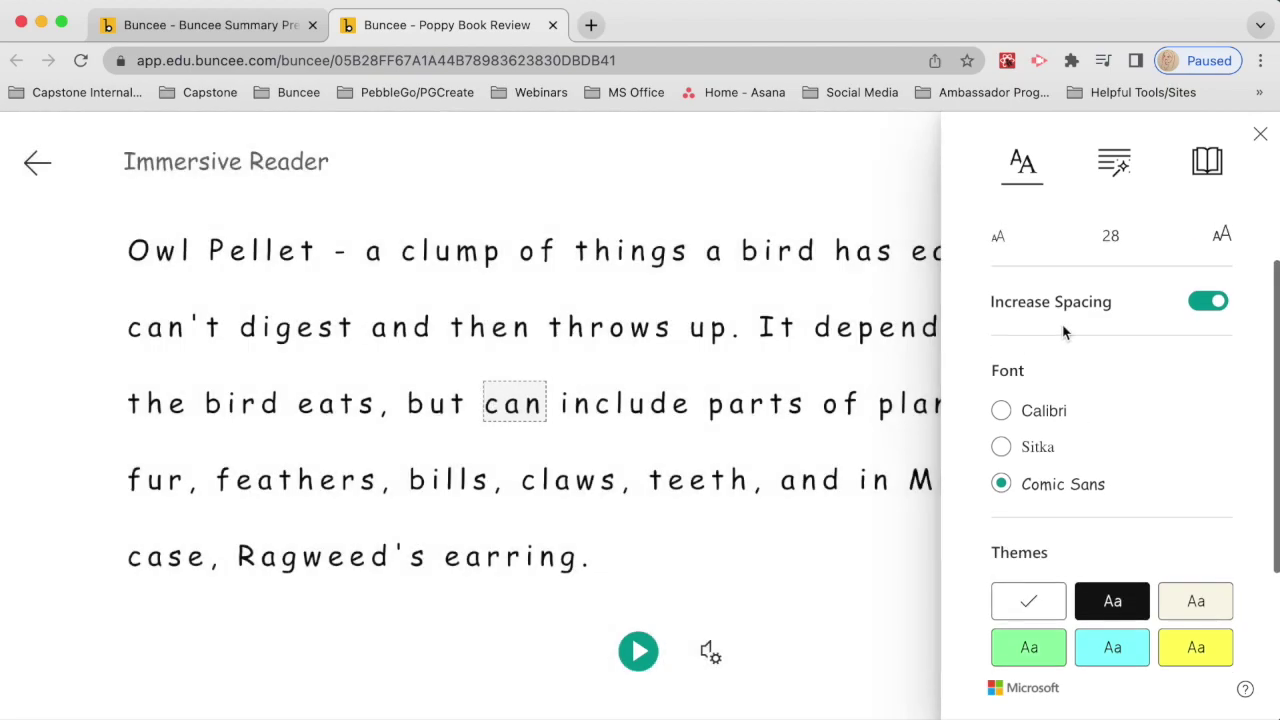
Step: Turn on syllable breaks and noun highlighting for the text, with the noun colour set to blue
click(1122, 177)
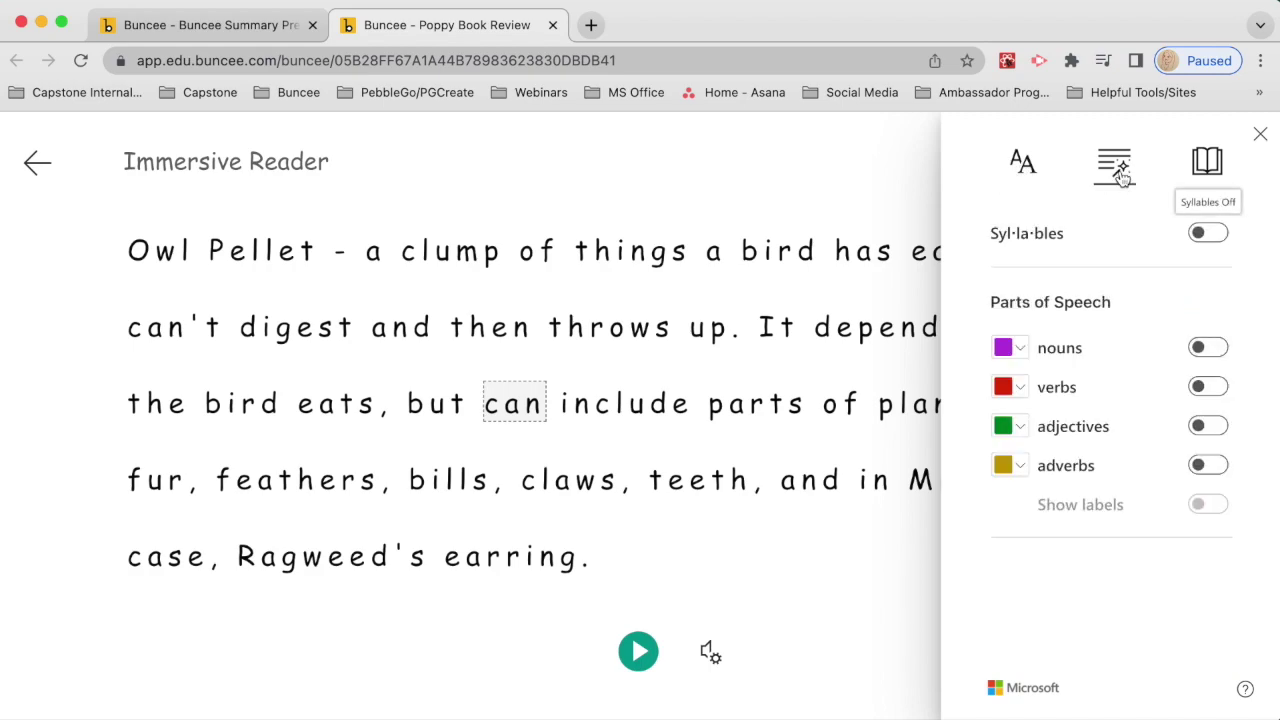
click(1206, 236)
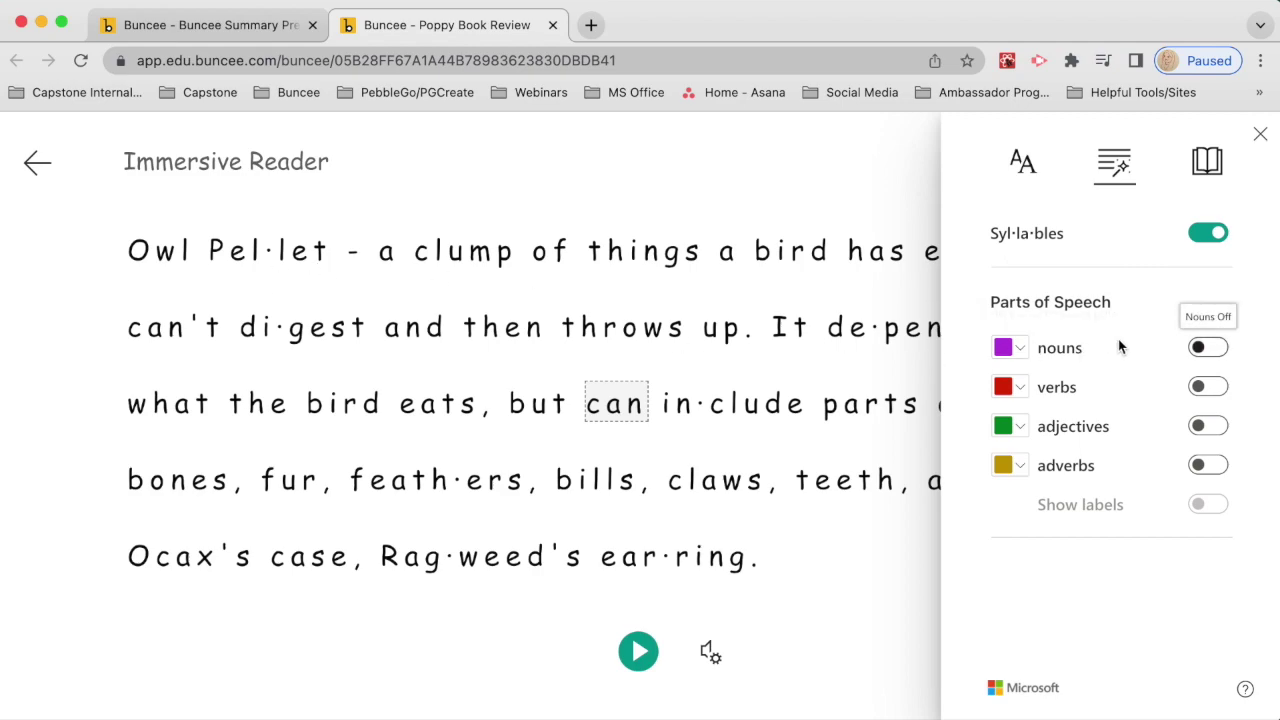
click(1208, 349)
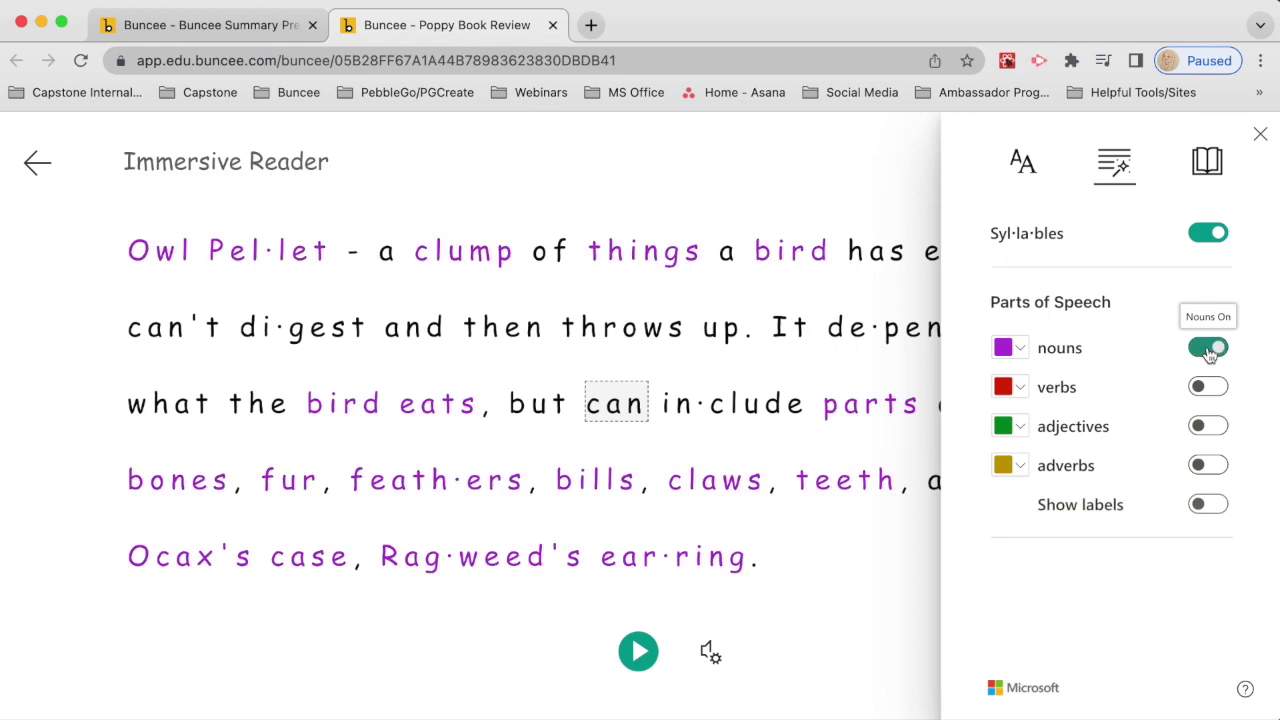
click(1018, 348)
click(1027, 439)
click(1020, 349)
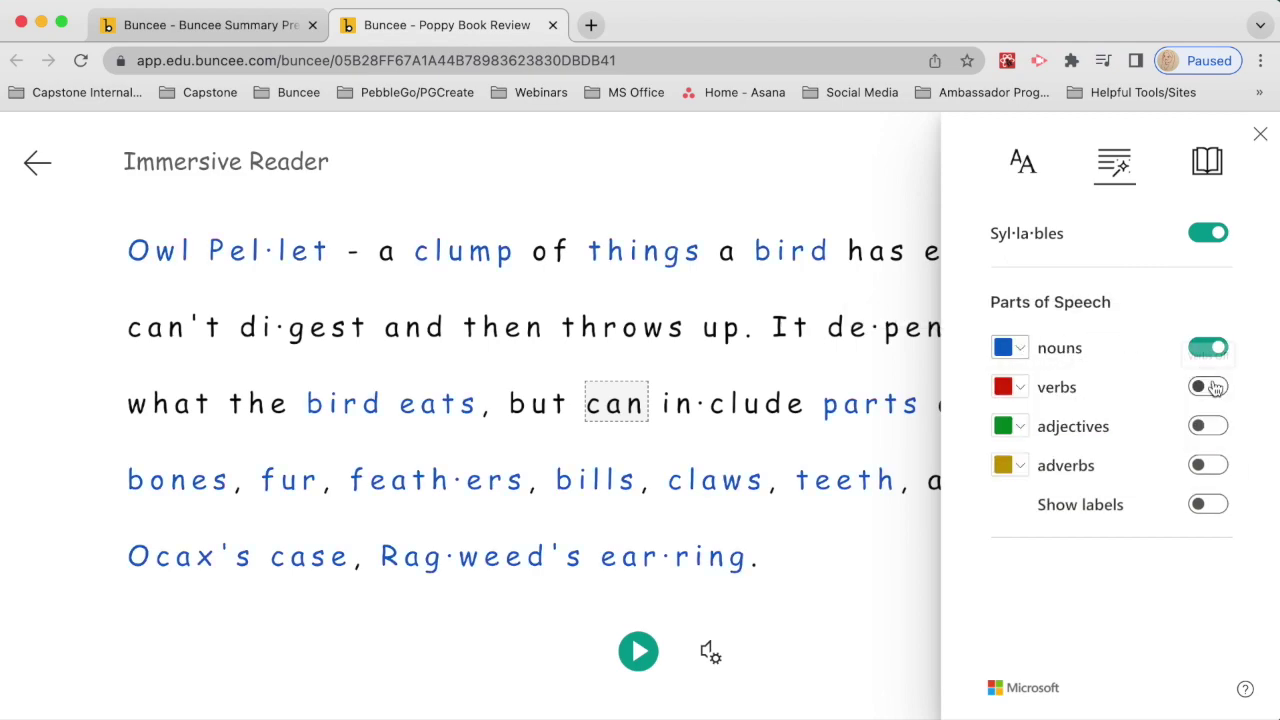
Step: Turn on verb highlighting and part-of-speech labels, keeping adjective highlighting off
click(1207, 428)
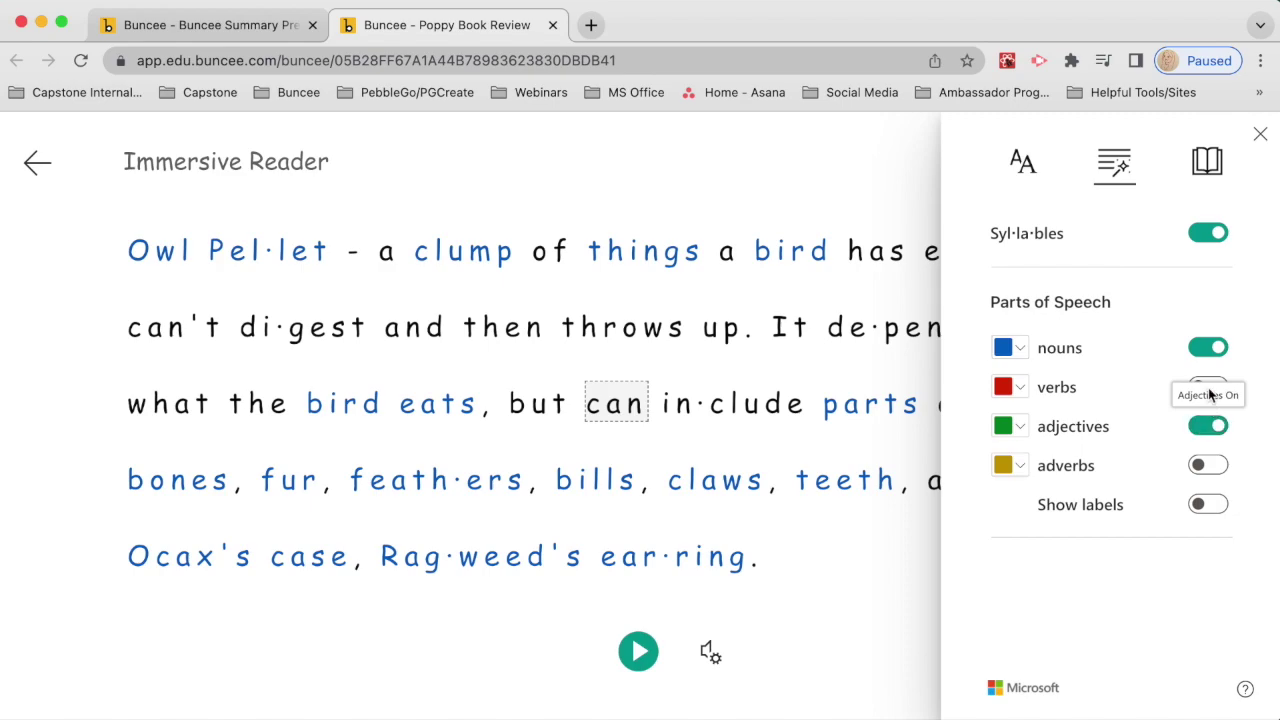
click(1210, 392)
click(1209, 427)
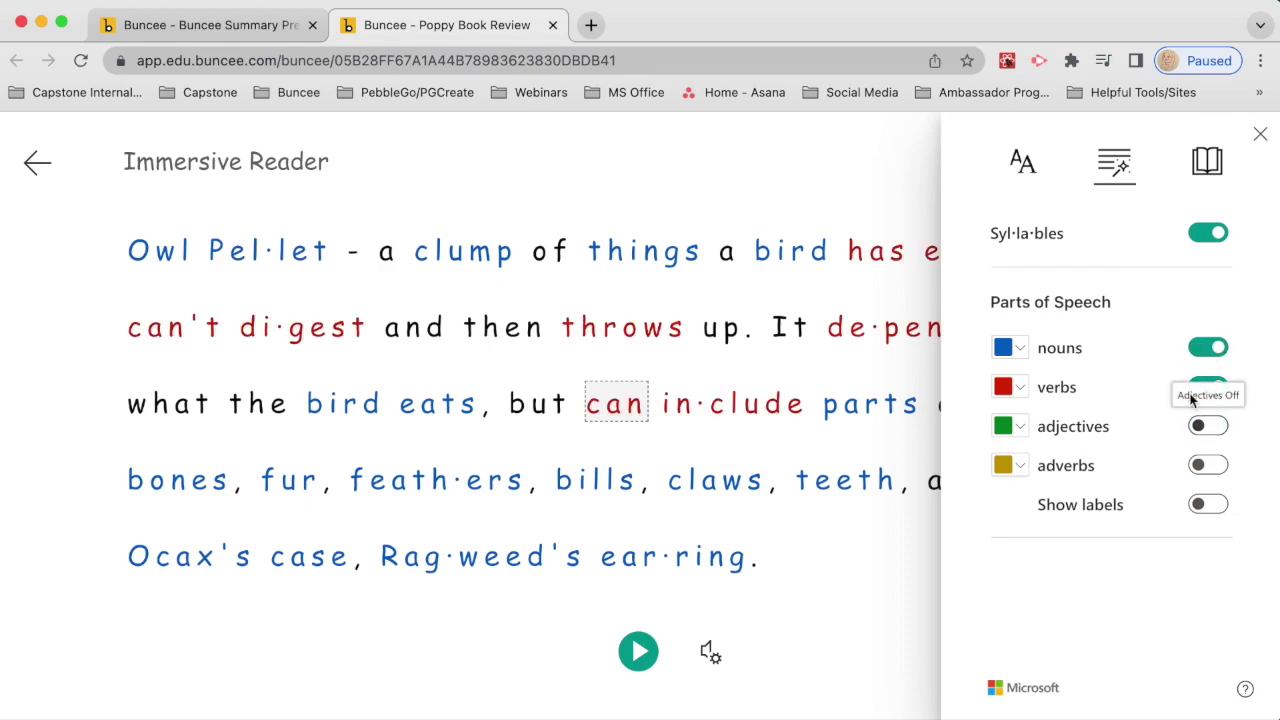
click(1203, 507)
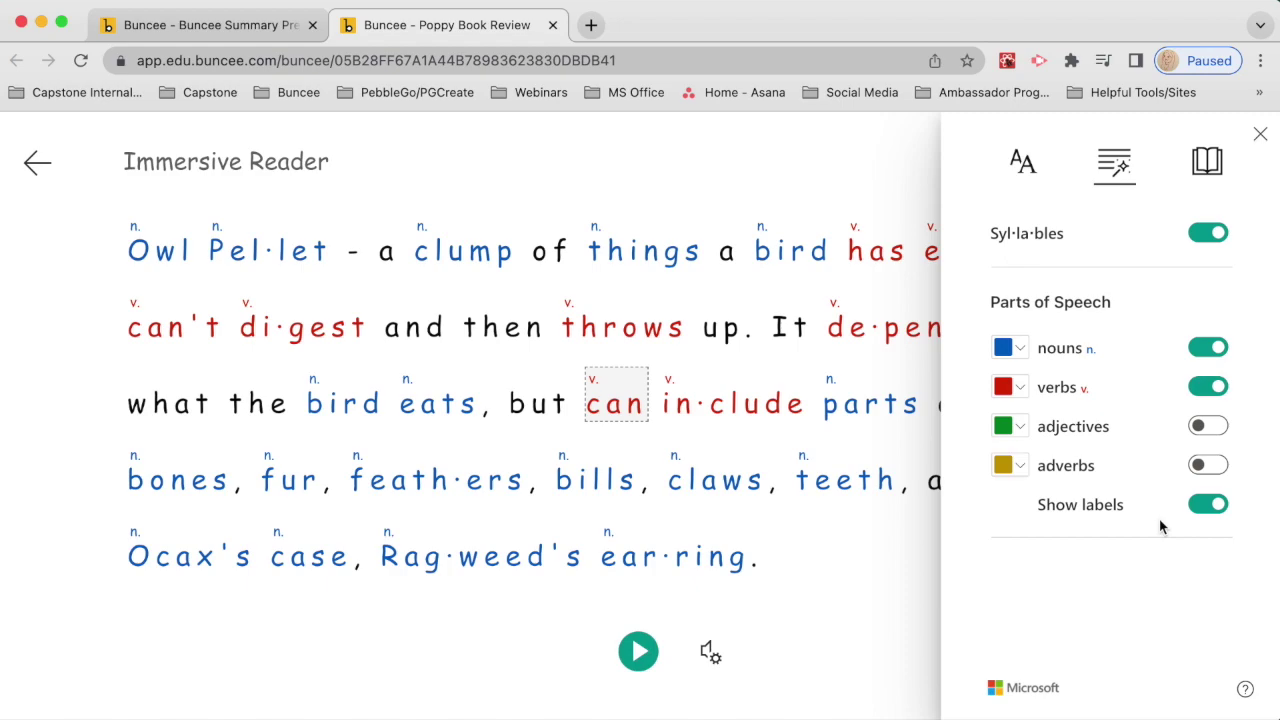
Step: Turn off the part-of-speech labels and verb highlighting, keeping noun highlighting on
click(1215, 504)
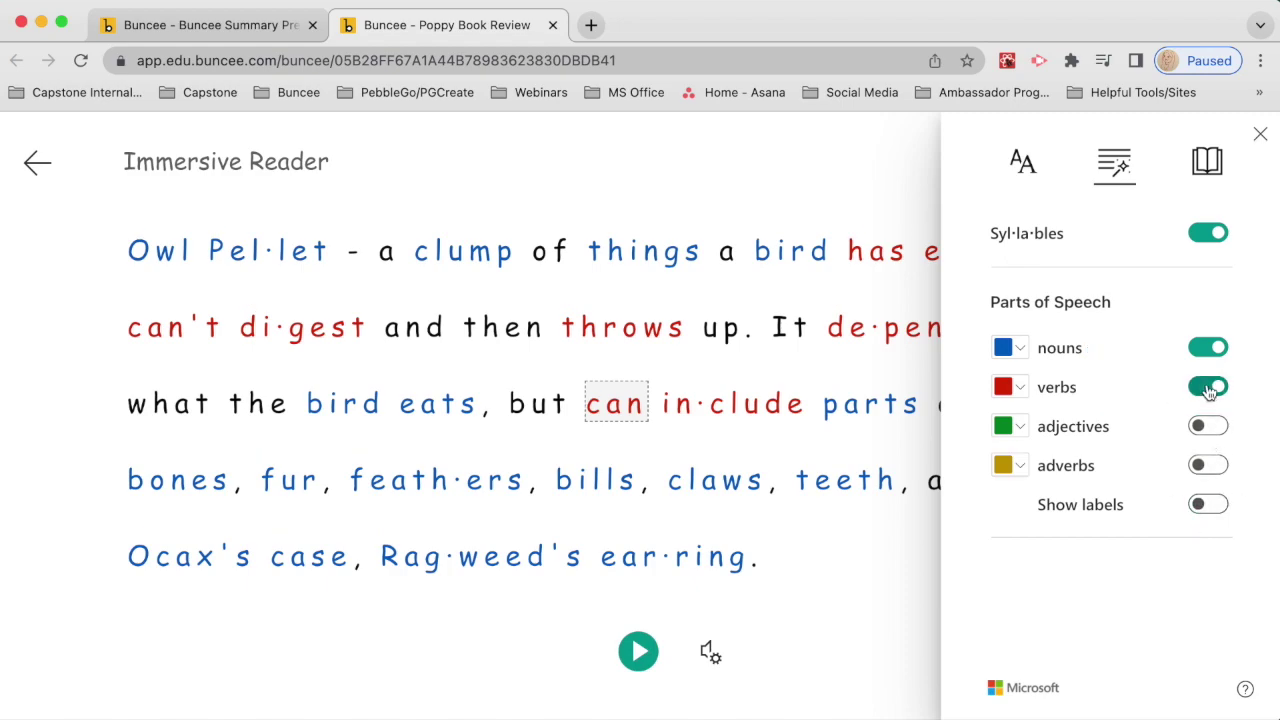
click(1208, 388)
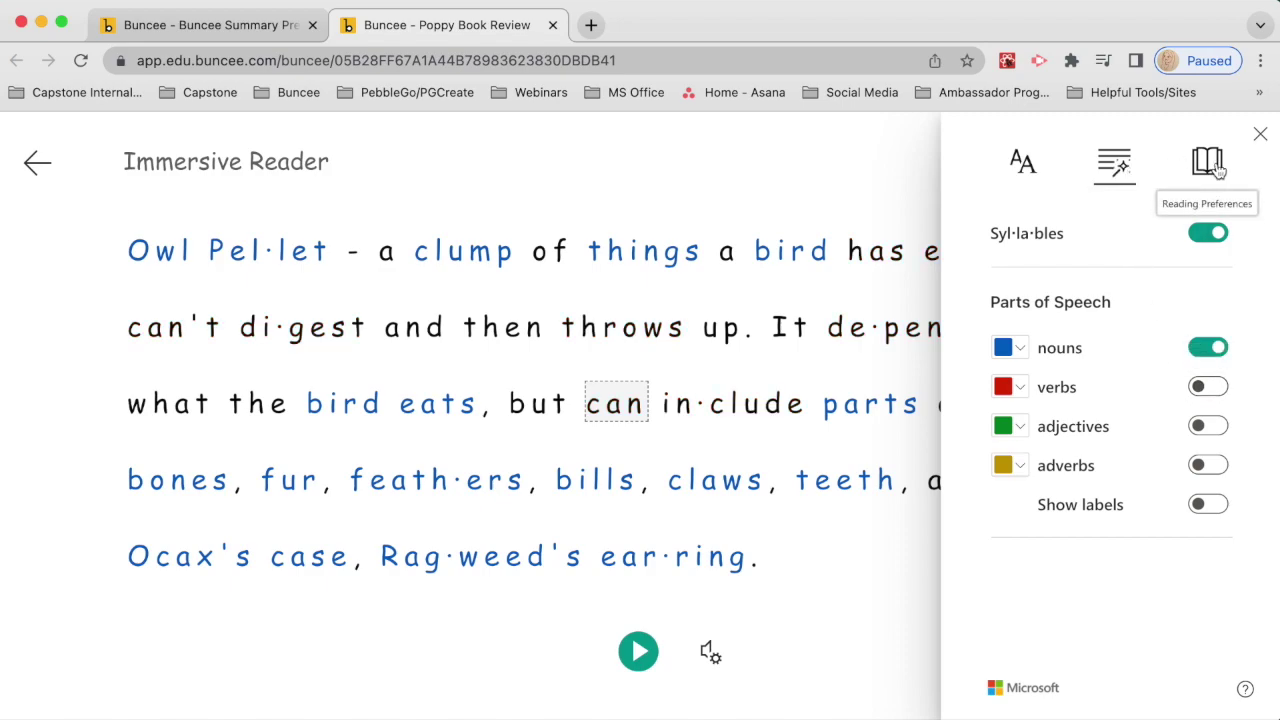
Step: Try Line Focus on the reader text with one line and three lines, and turn it off again
click(1209, 172)
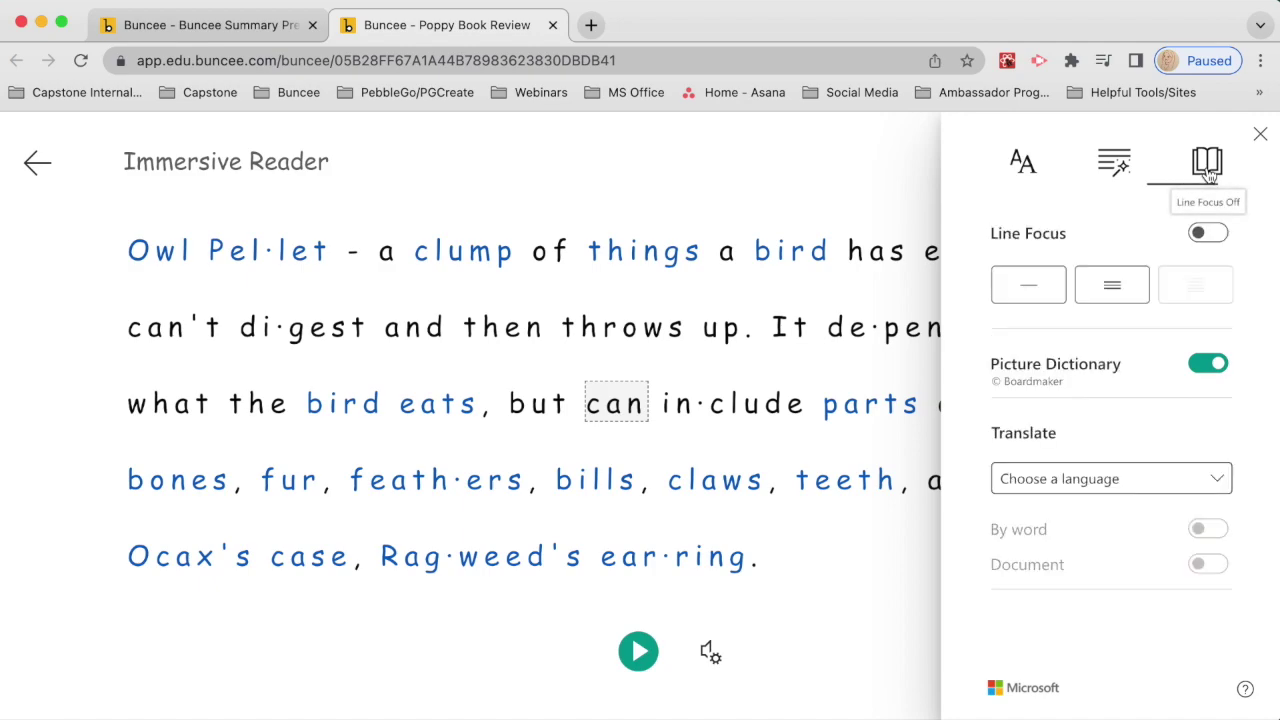
click(1206, 234)
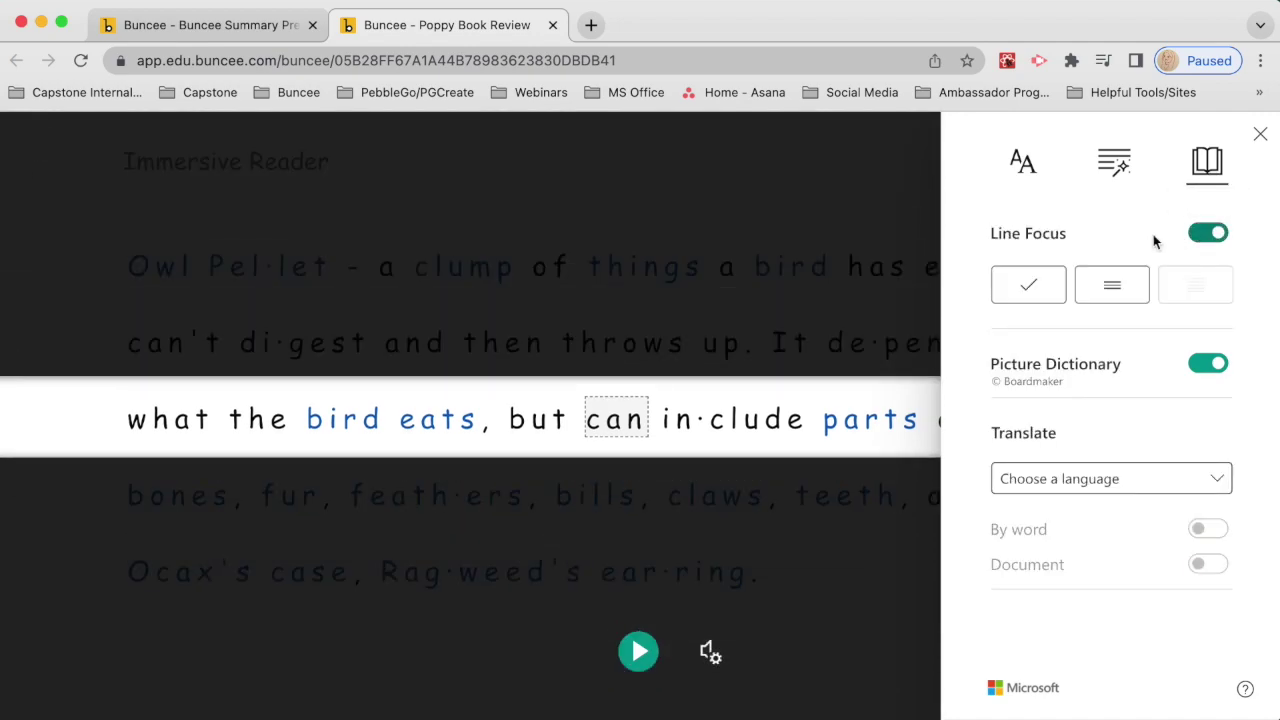
click(1114, 287)
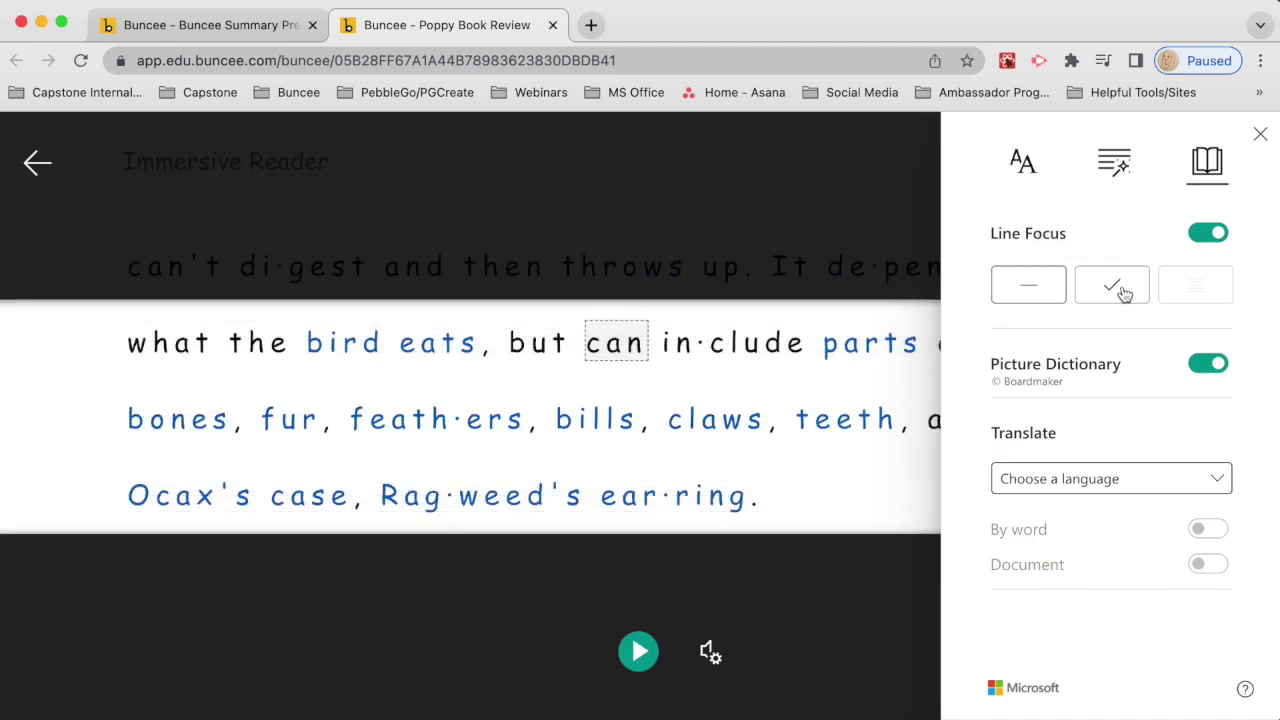
click(1045, 288)
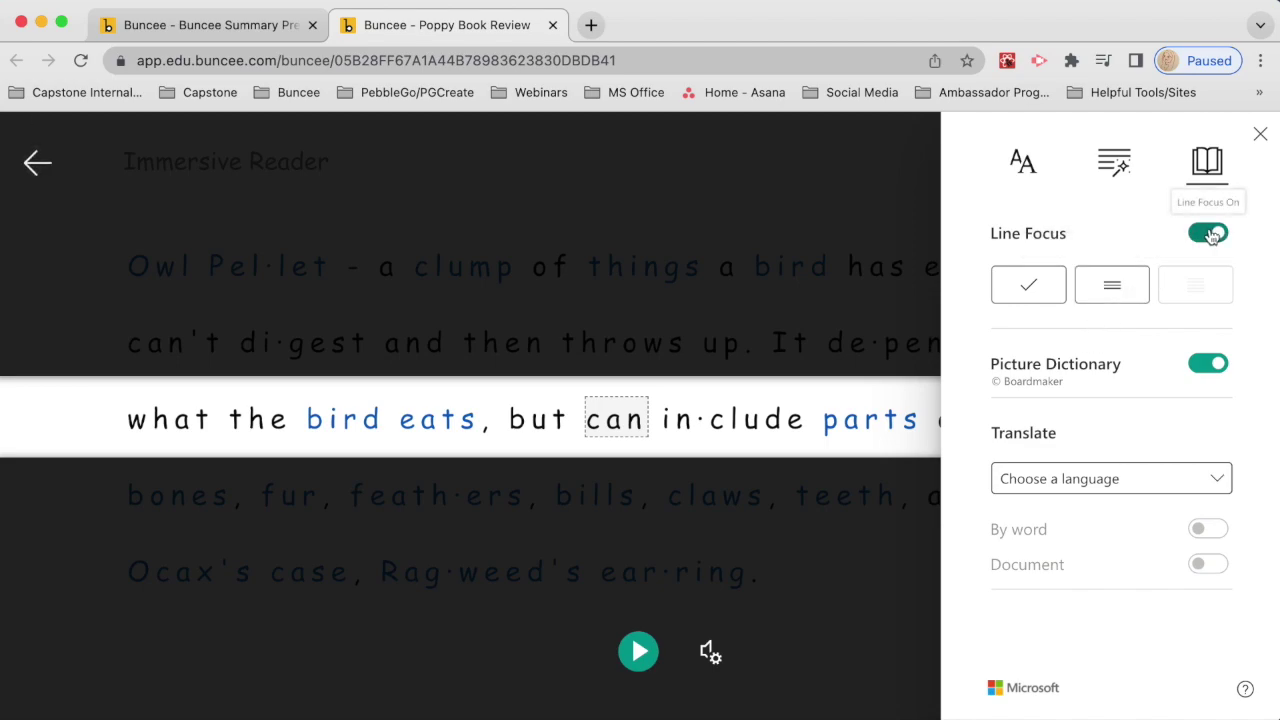
click(1208, 232)
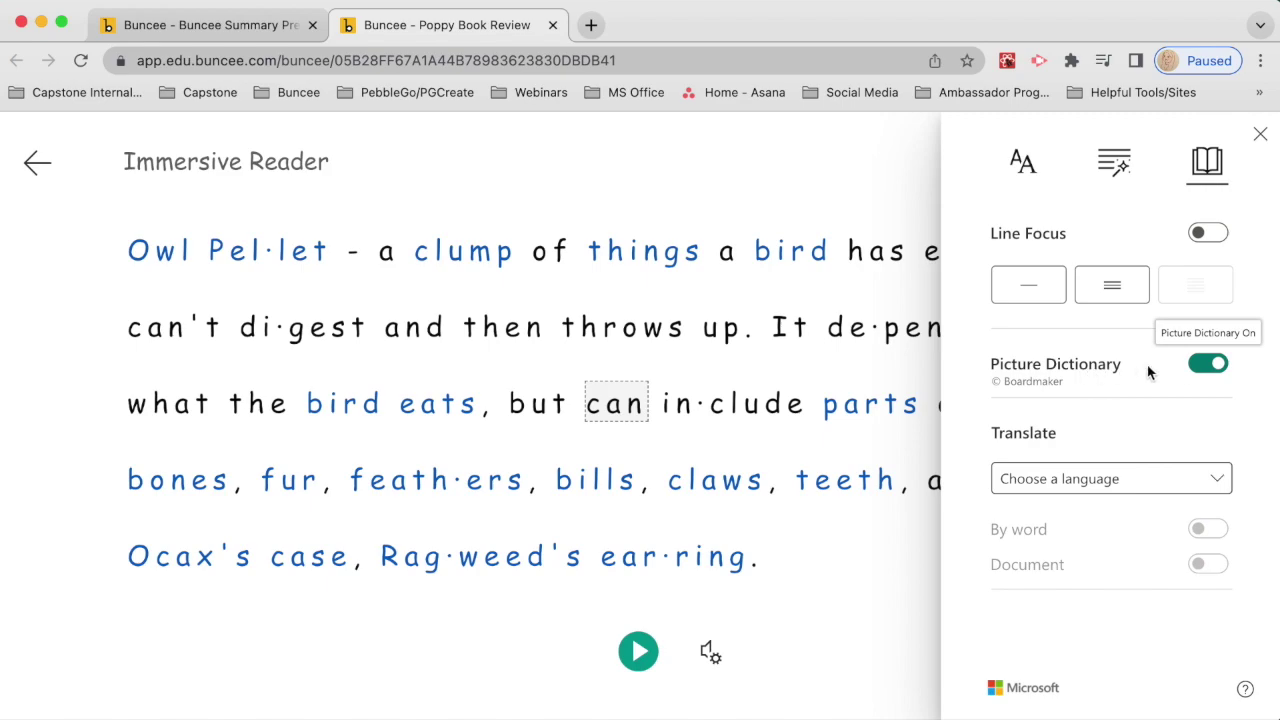
Step: Switch Picture Dictionary off and back on, and view the picture for the word "Owl"
click(1216, 367)
click(1199, 370)
click(173, 257)
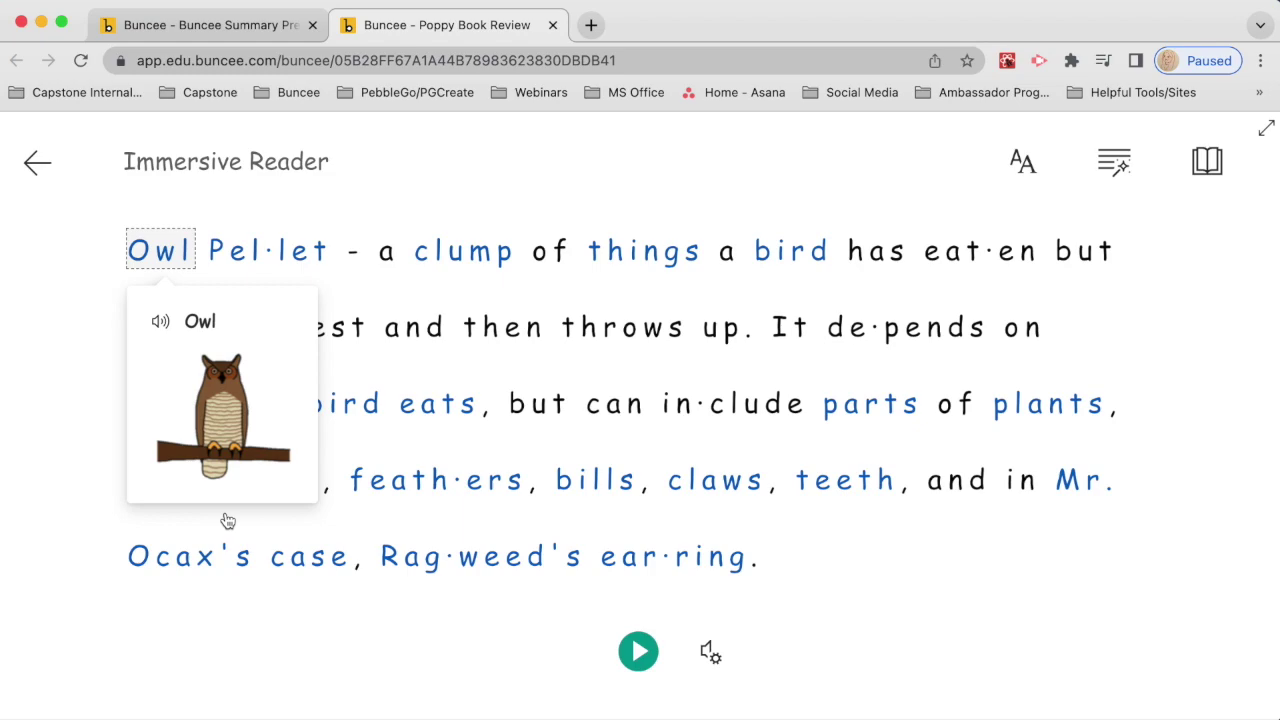
Step: Browse the full list of translation languages in the reading preferences, from the first entries to the last
click(1205, 160)
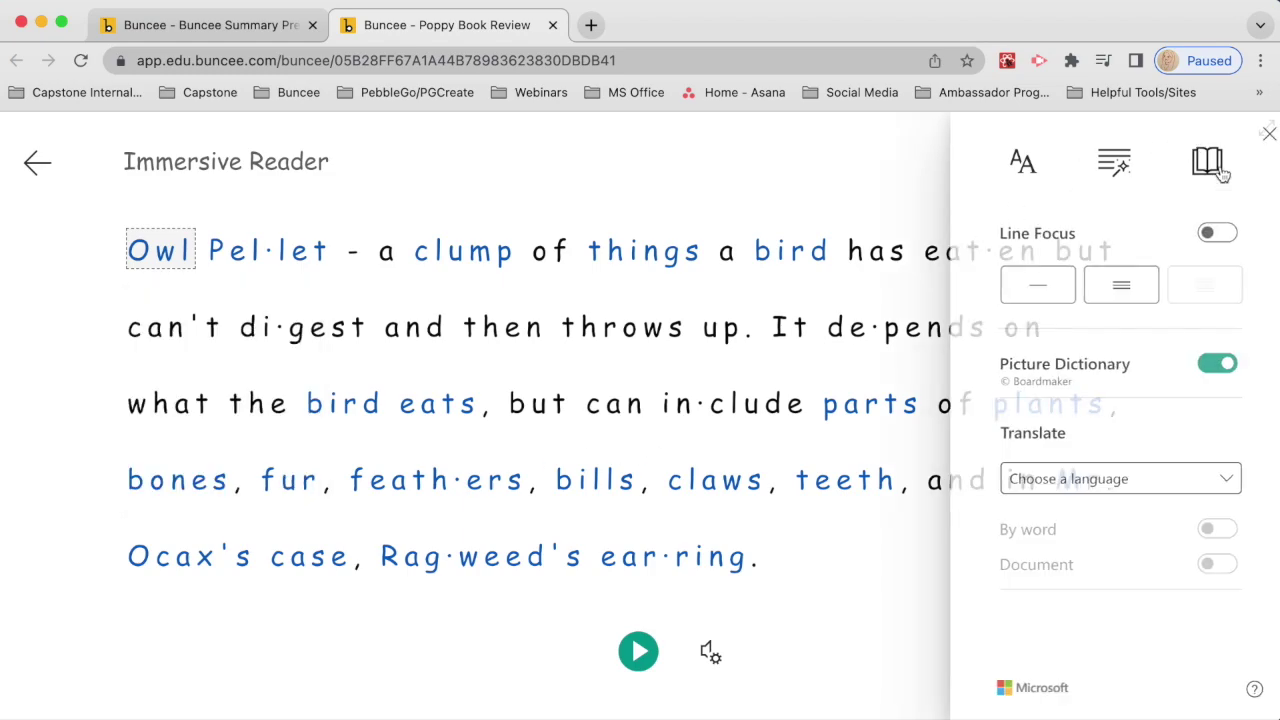
click(1194, 481)
scroll(1078, 612, down, 5)
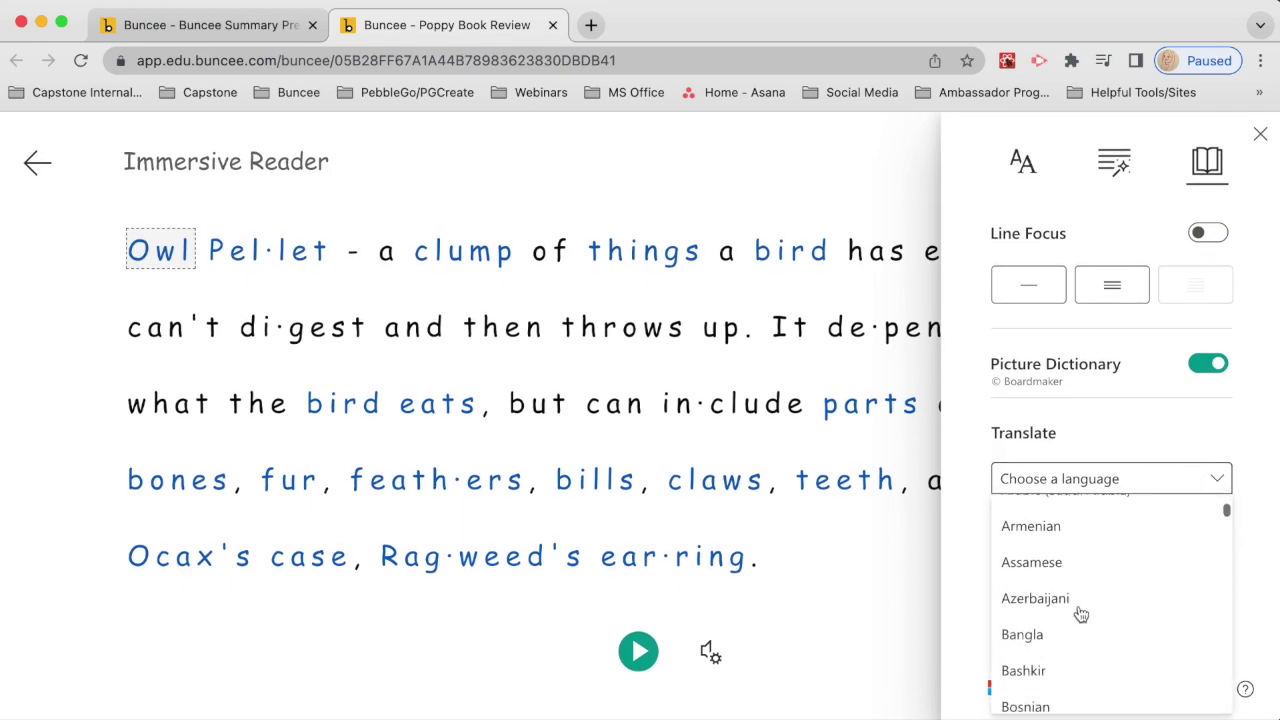
scroll(1080, 613, down, 5)
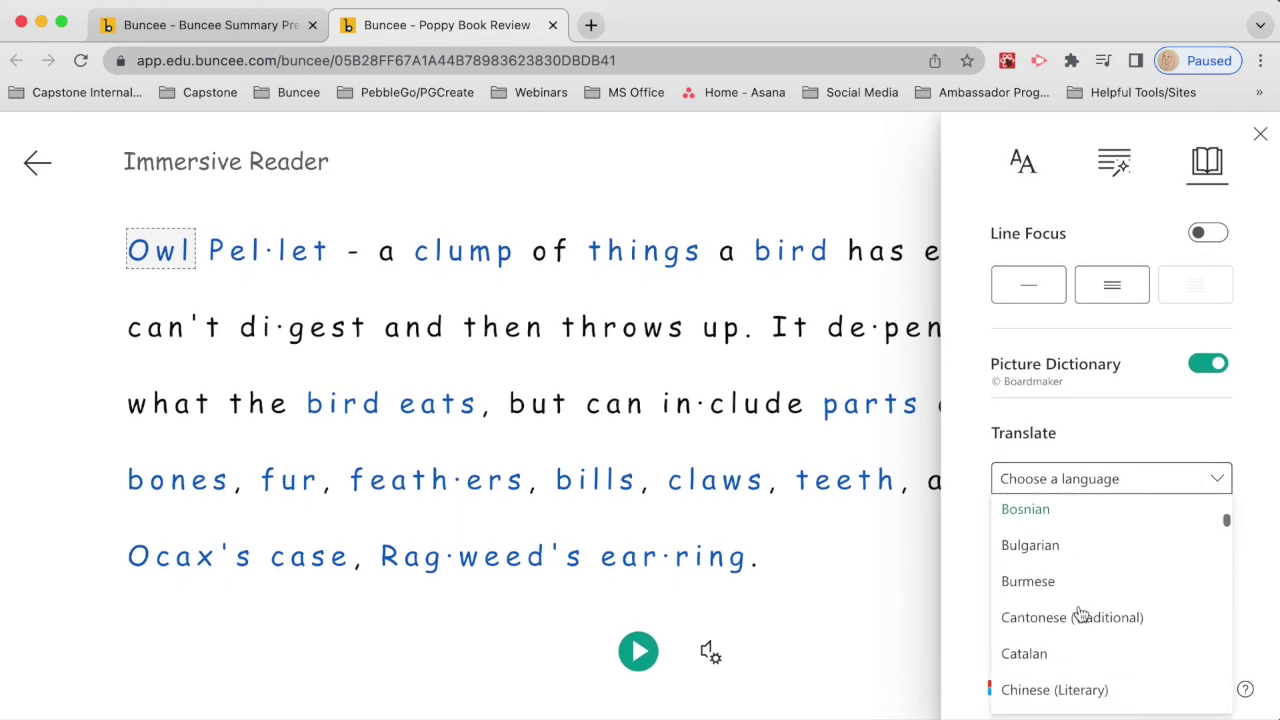
scroll(1080, 613, down, 5)
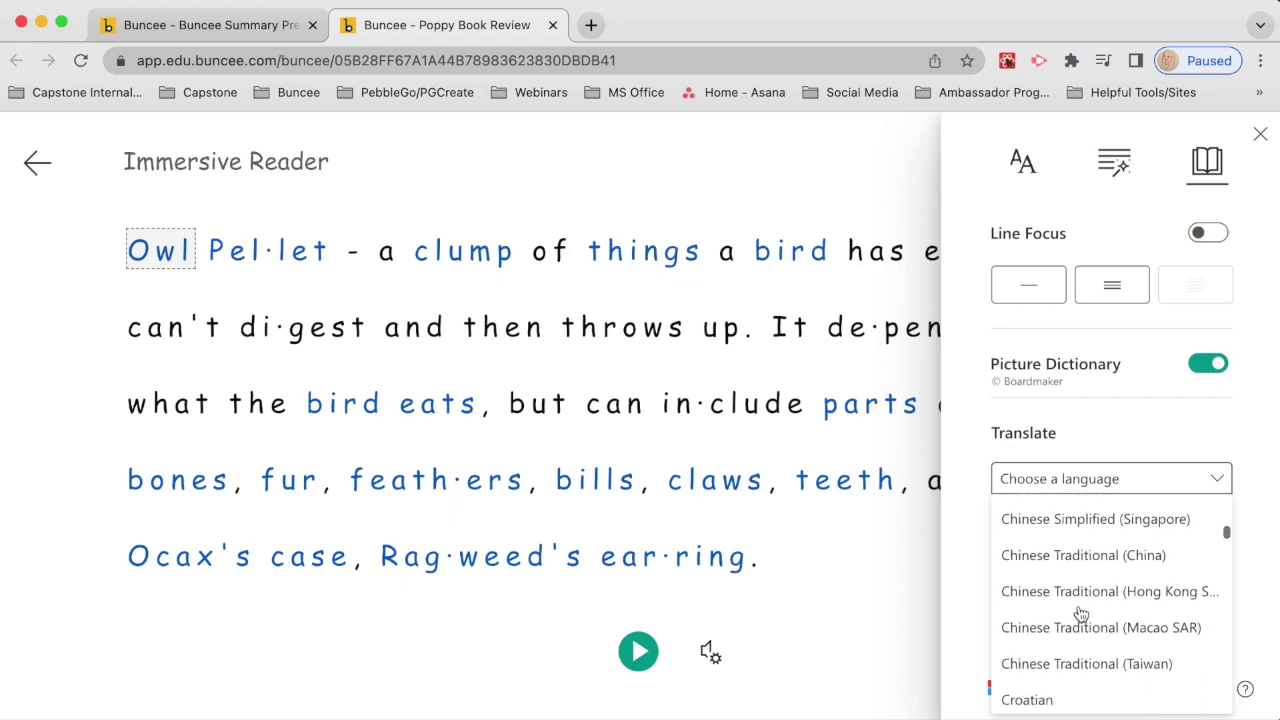
scroll(1080, 613, down, 3)
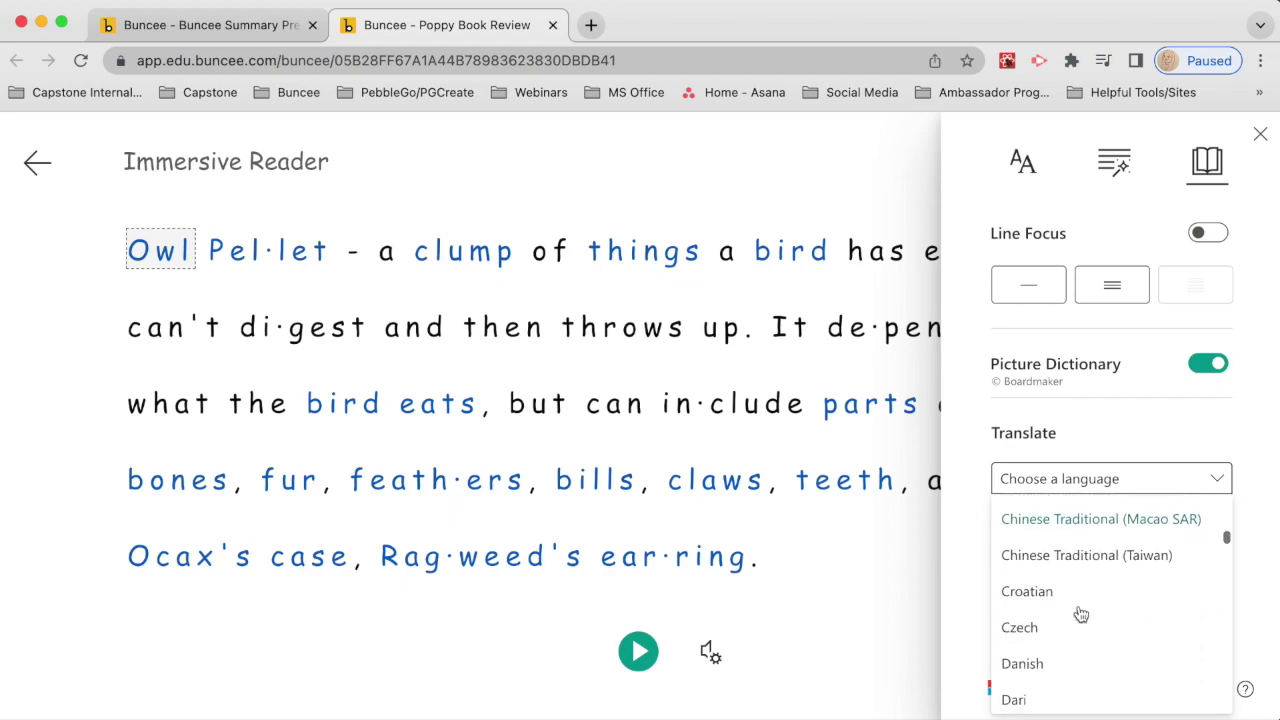
scroll(1080, 613, down, 4)
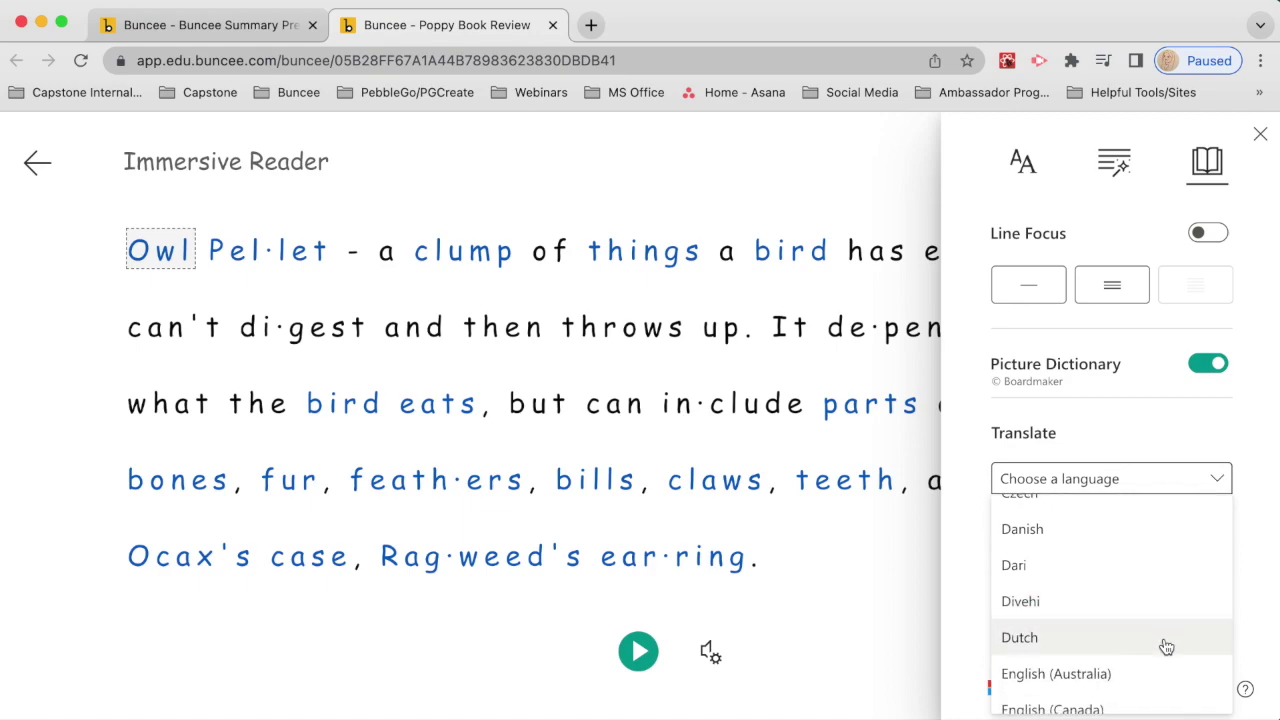
scroll(1166, 647, down, 3)
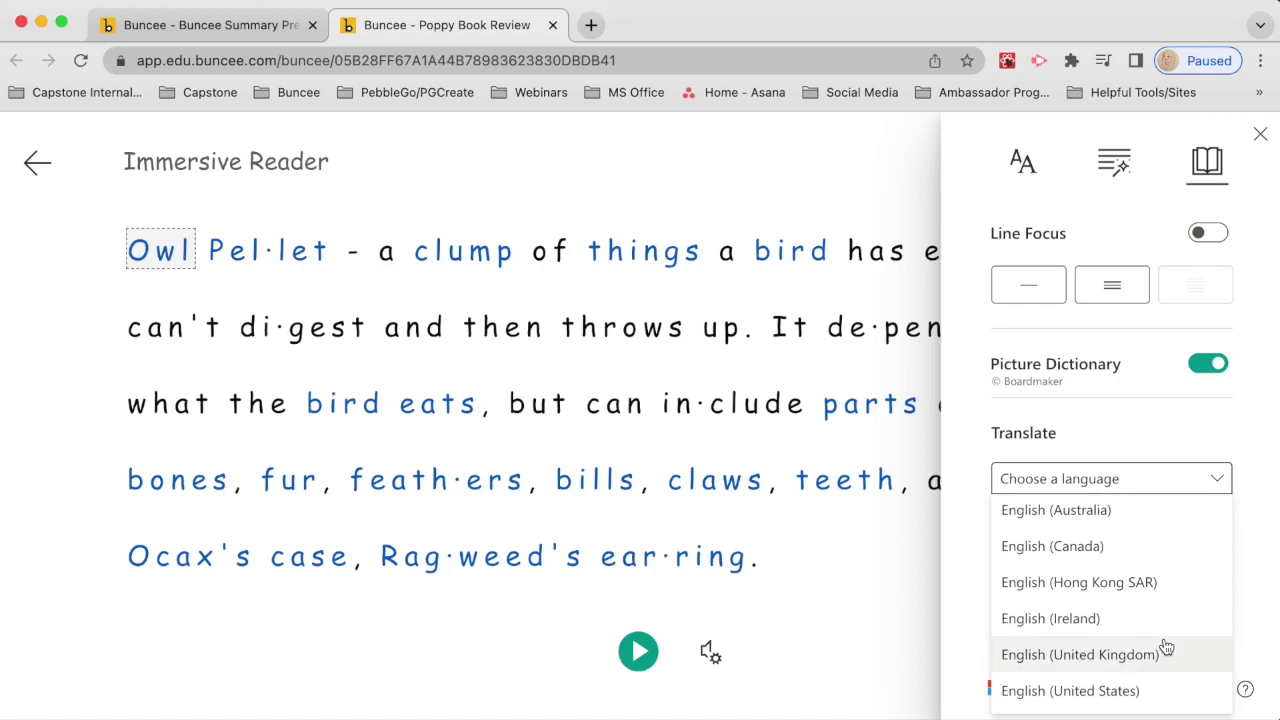
scroll(1166, 647, down, 3)
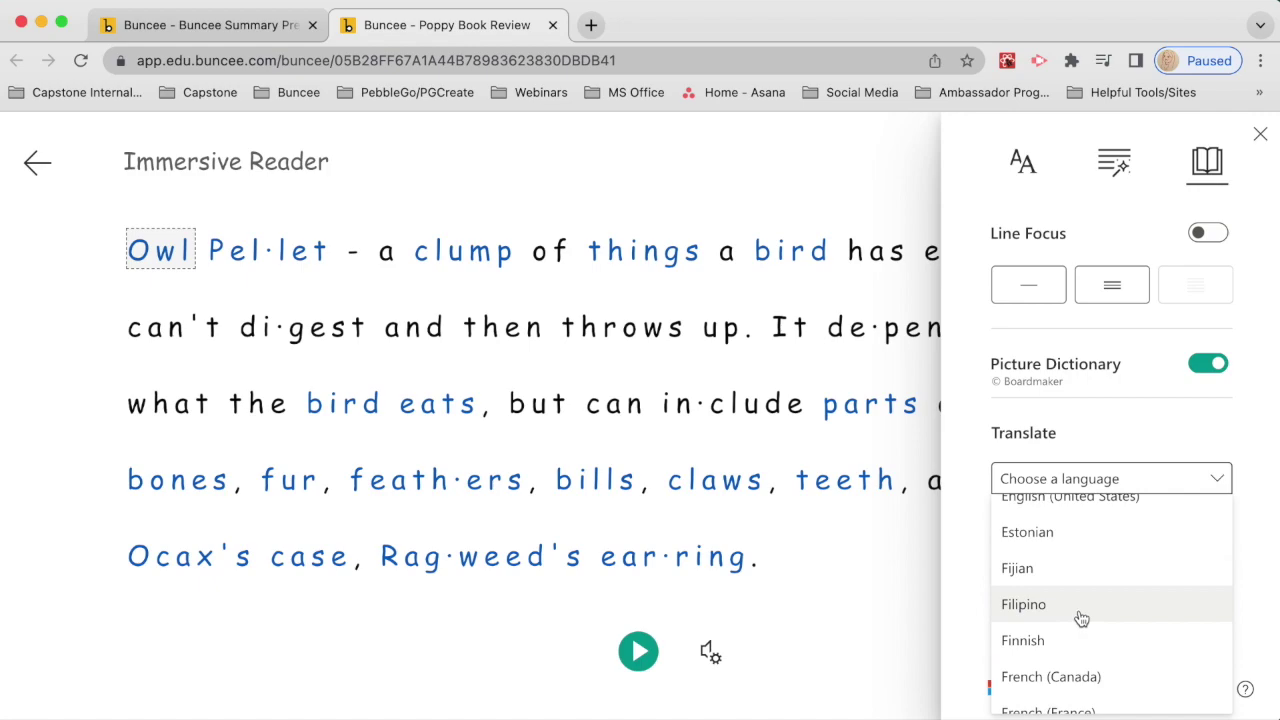
scroll(1081, 618, down, 2)
scroll(1080, 620, down, 4)
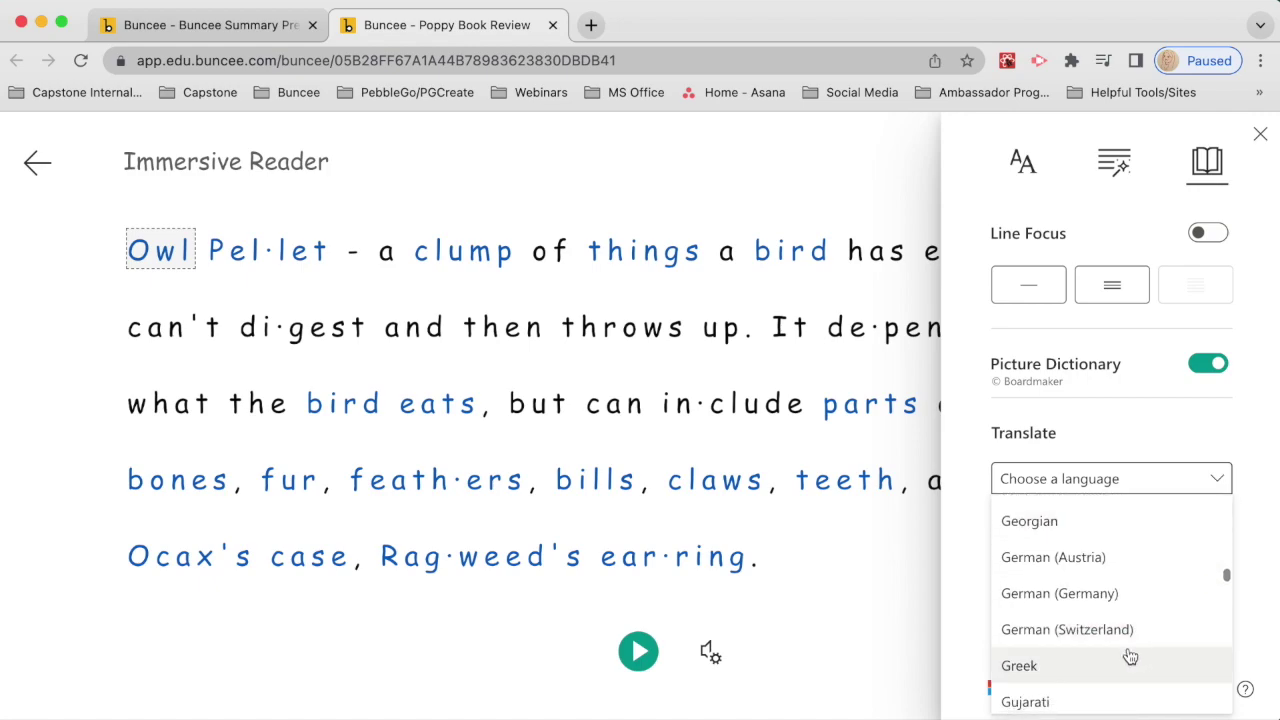
scroll(1124, 665, down, 3)
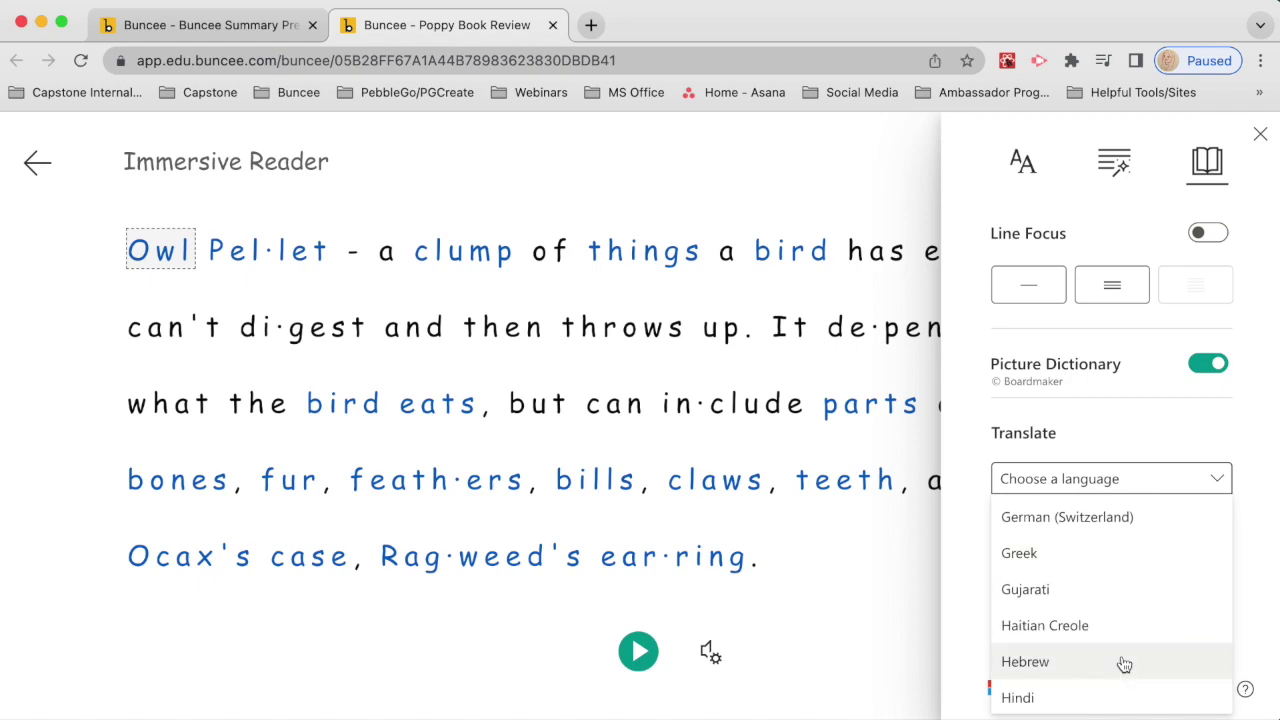
scroll(1124, 665, down, 5)
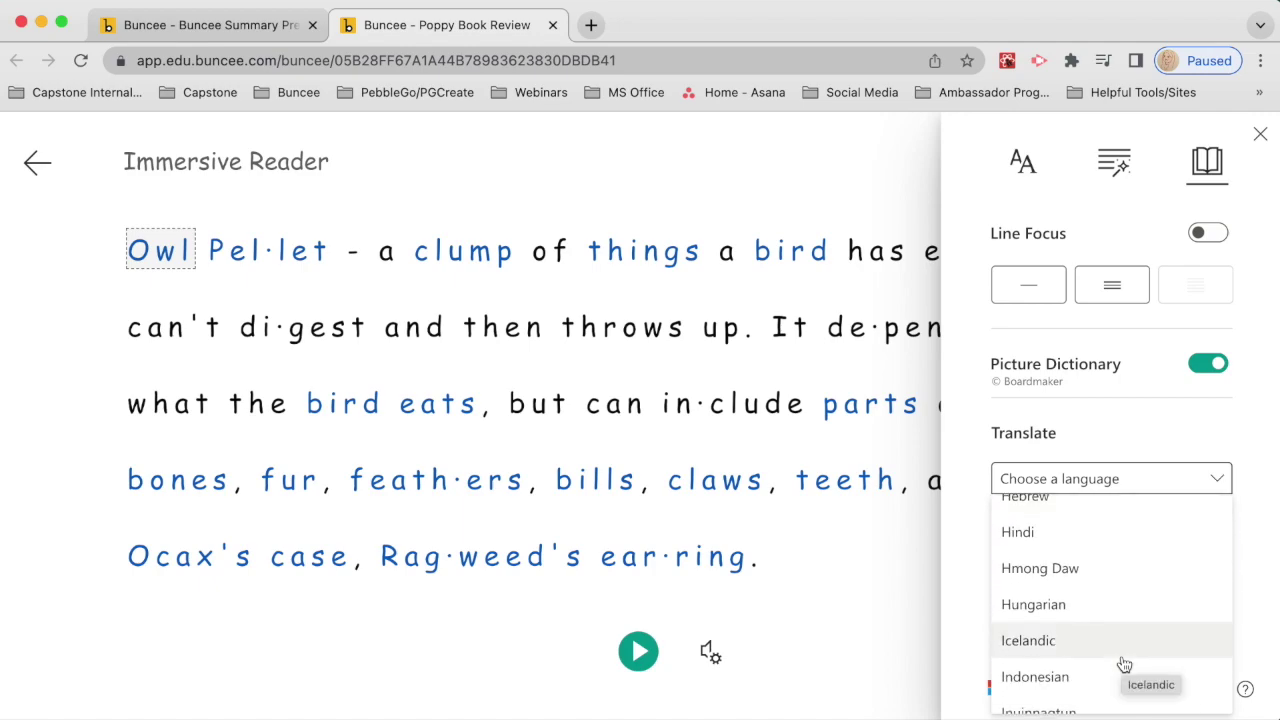
scroll(1124, 665, down, 3)
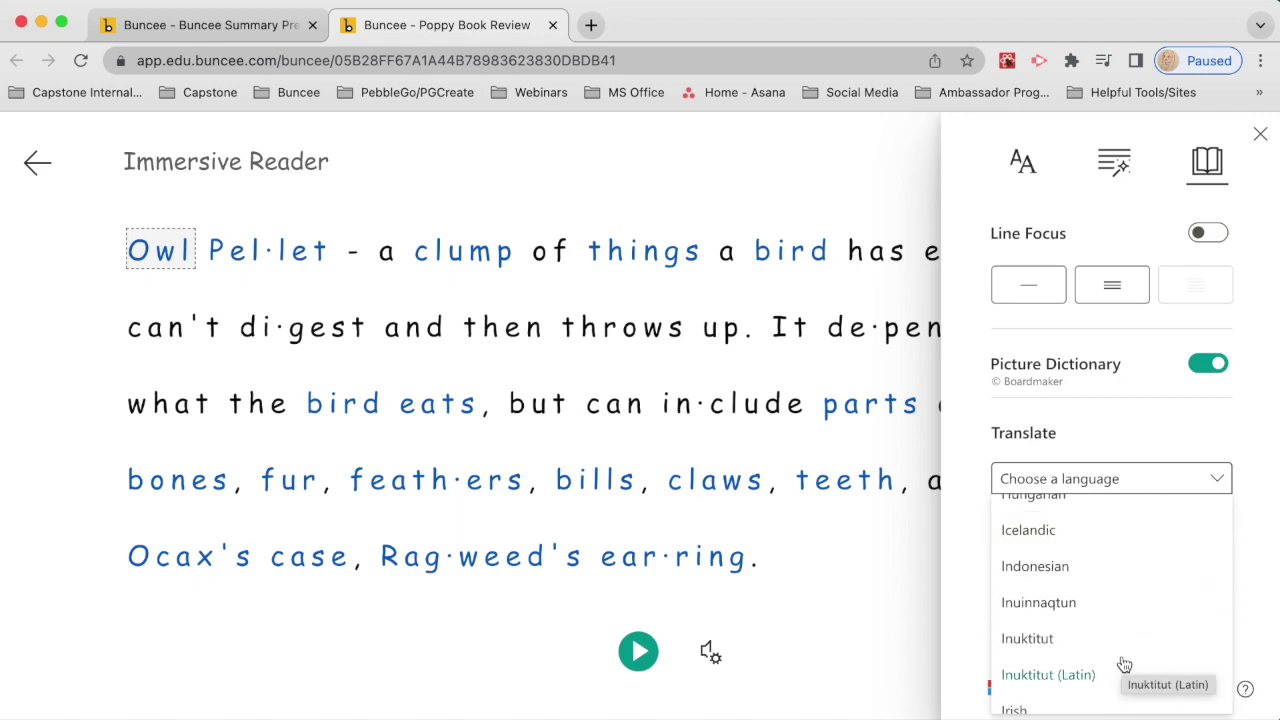
scroll(1124, 665, down, 5)
scroll(1124, 665, down, 5)
scroll(1124, 665, down, 3)
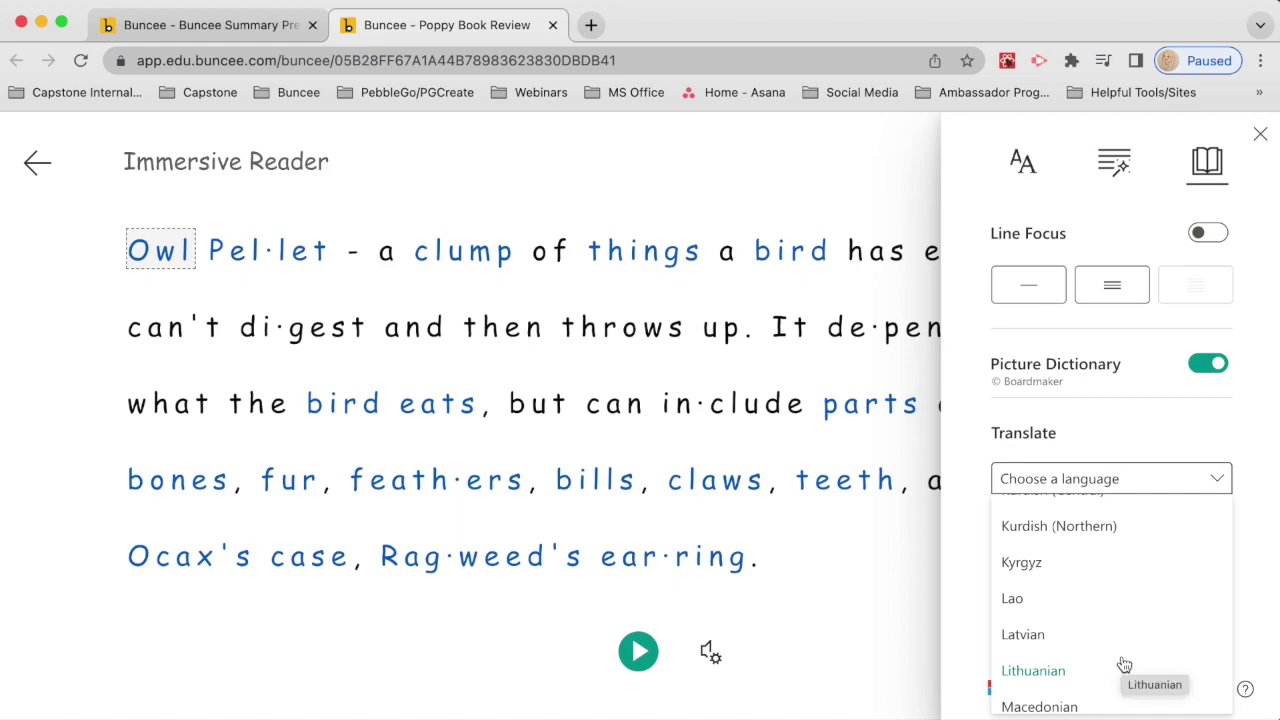
scroll(1124, 665, down, 5)
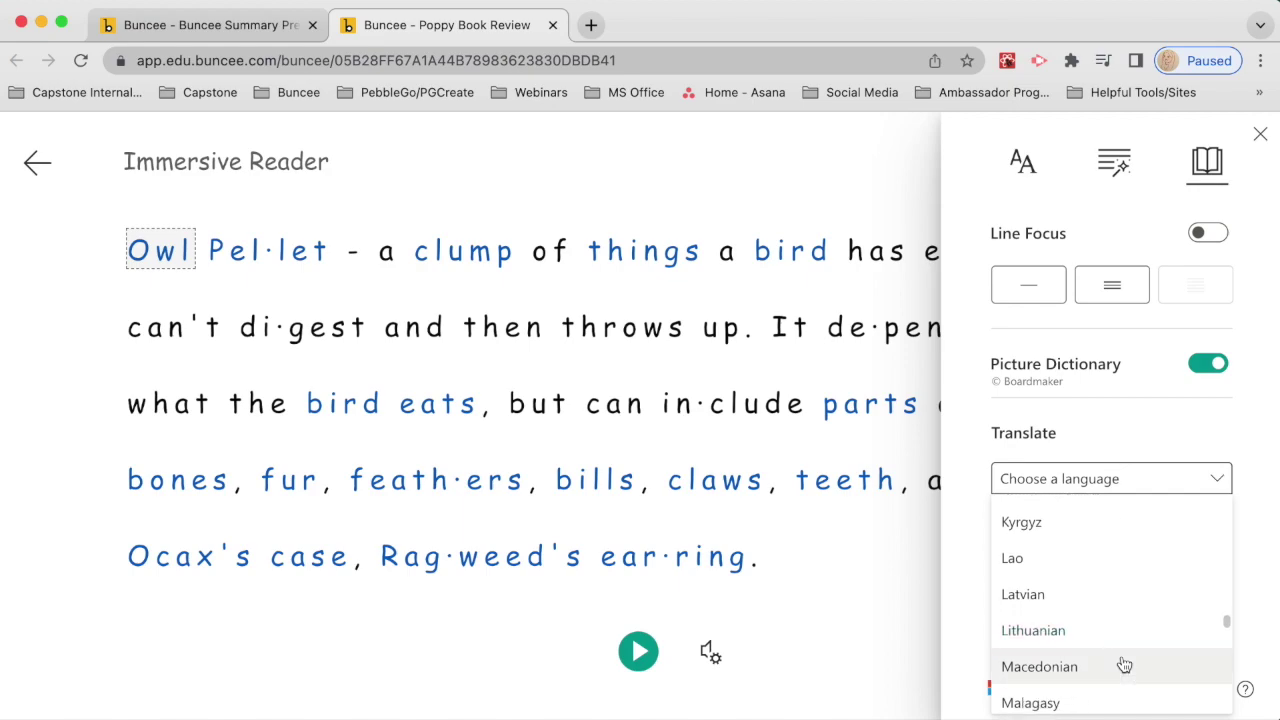
scroll(1124, 665, down, 3)
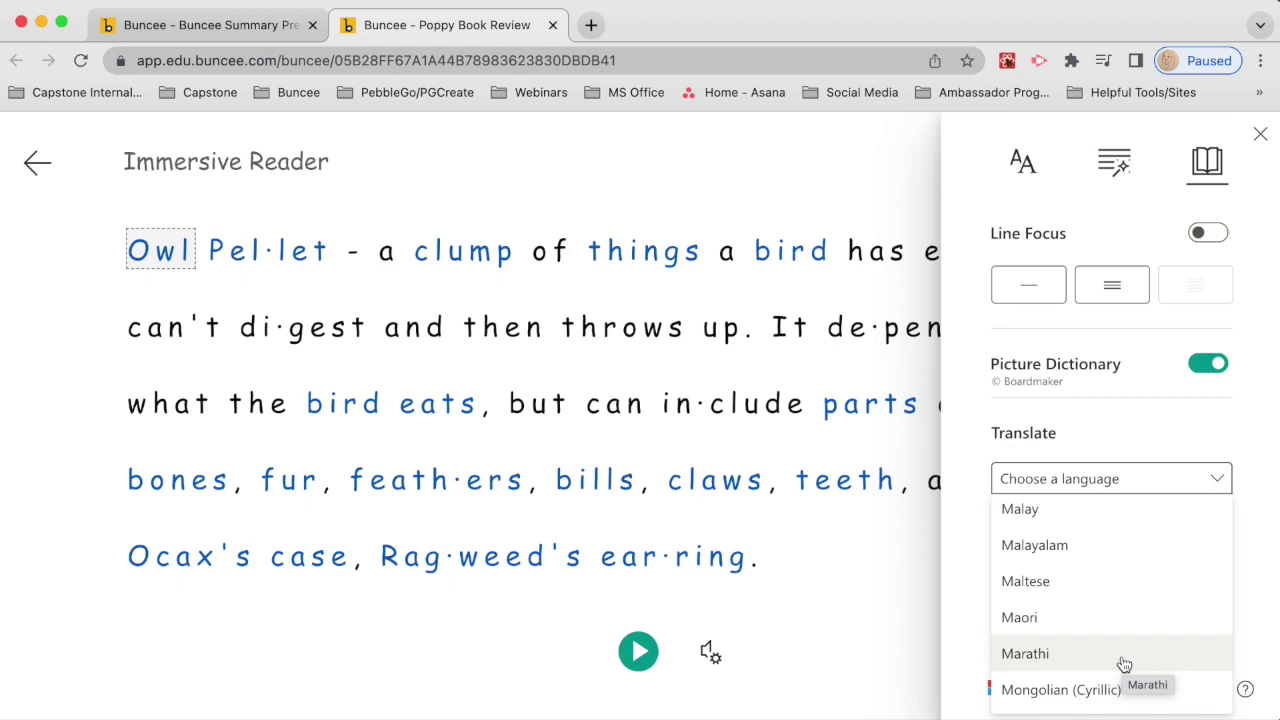
scroll(1124, 665, down, 5)
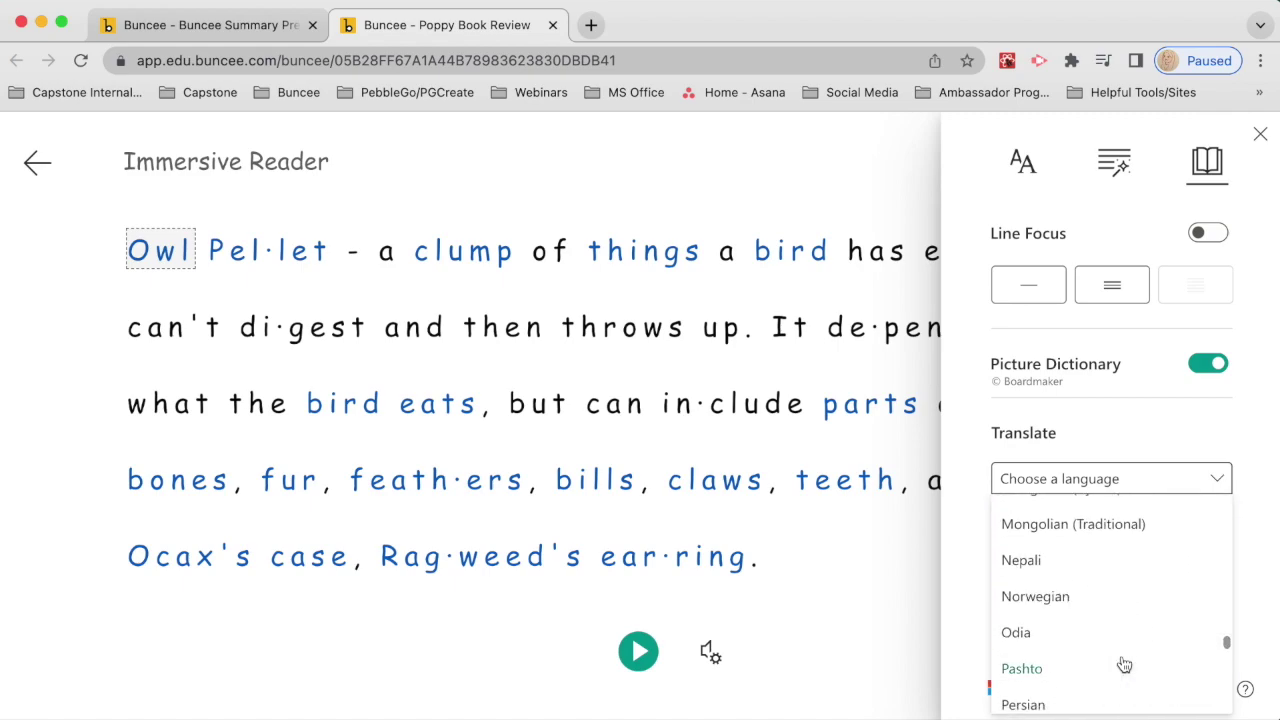
scroll(1124, 665, down, 5)
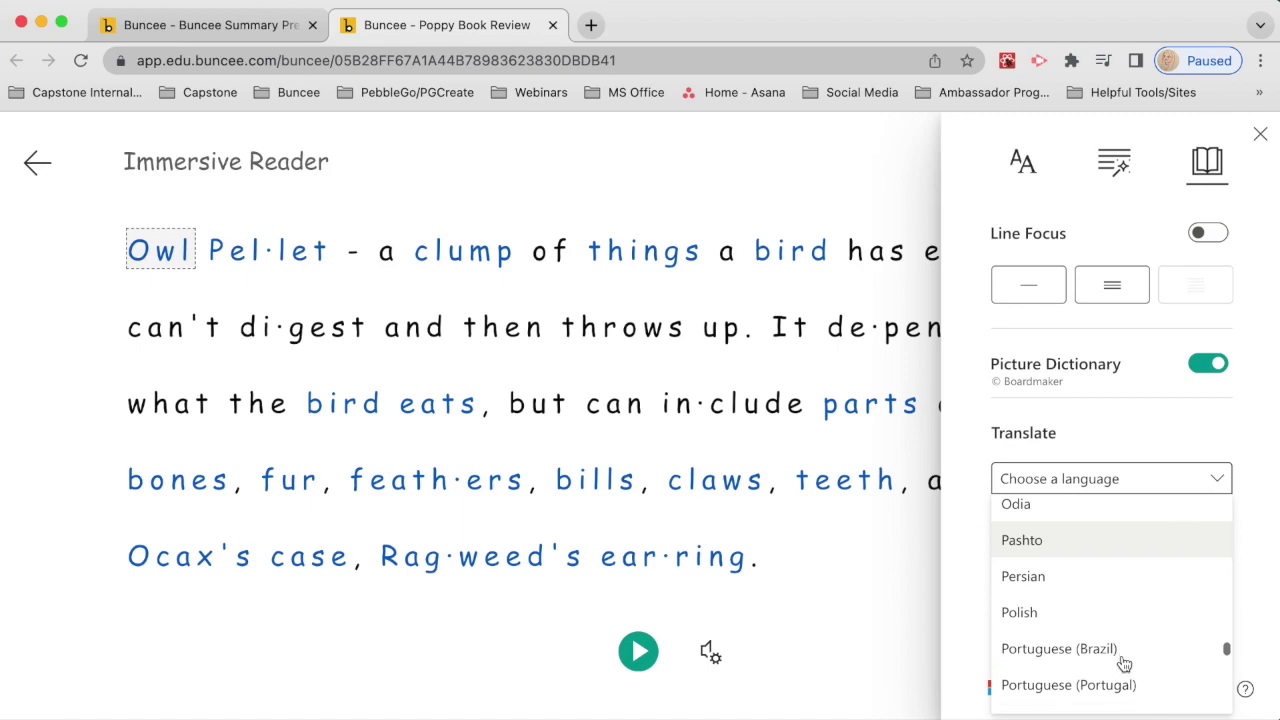
scroll(1124, 665, down, 4)
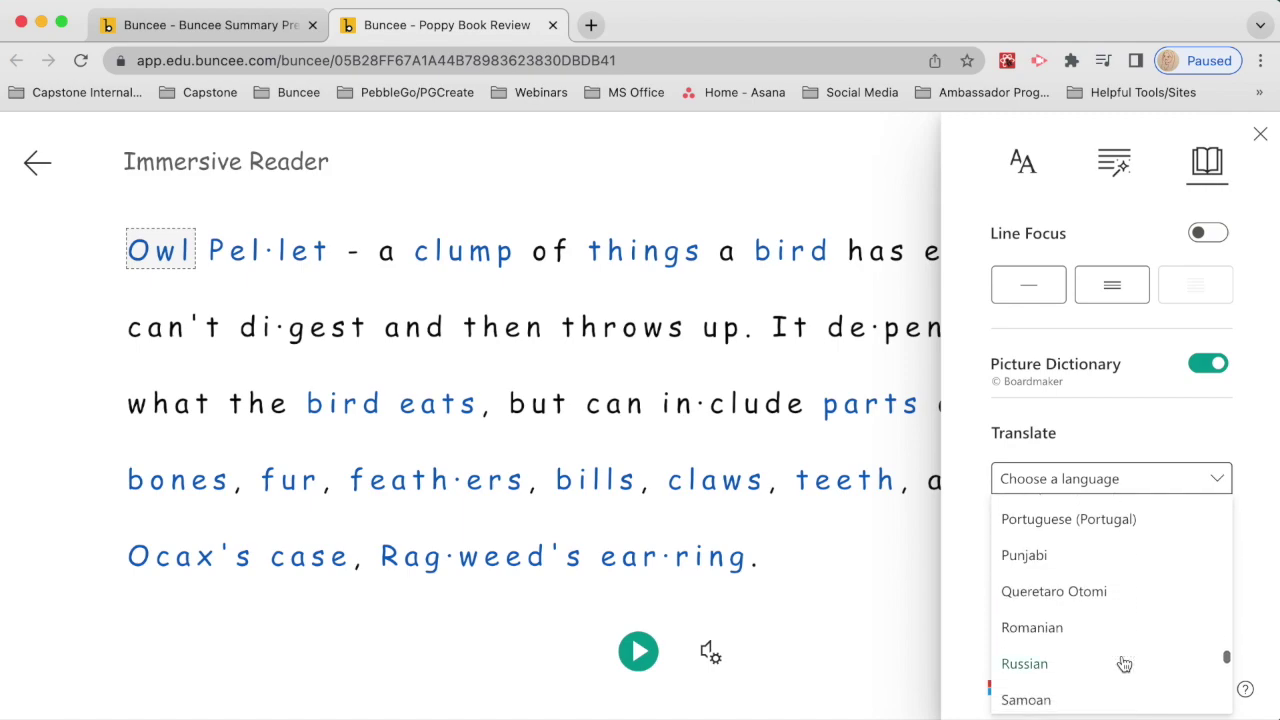
scroll(1124, 665, down, 5)
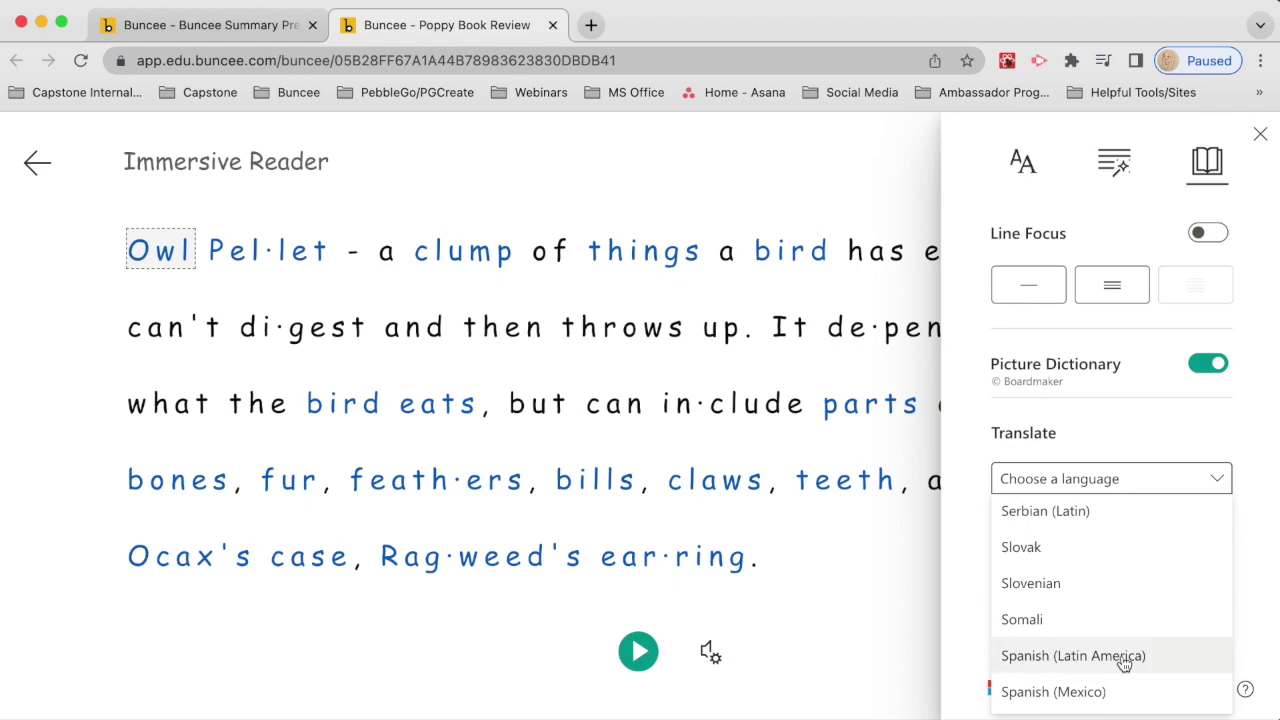
scroll(1132, 636, down, 3)
scroll(1132, 636, down, 5)
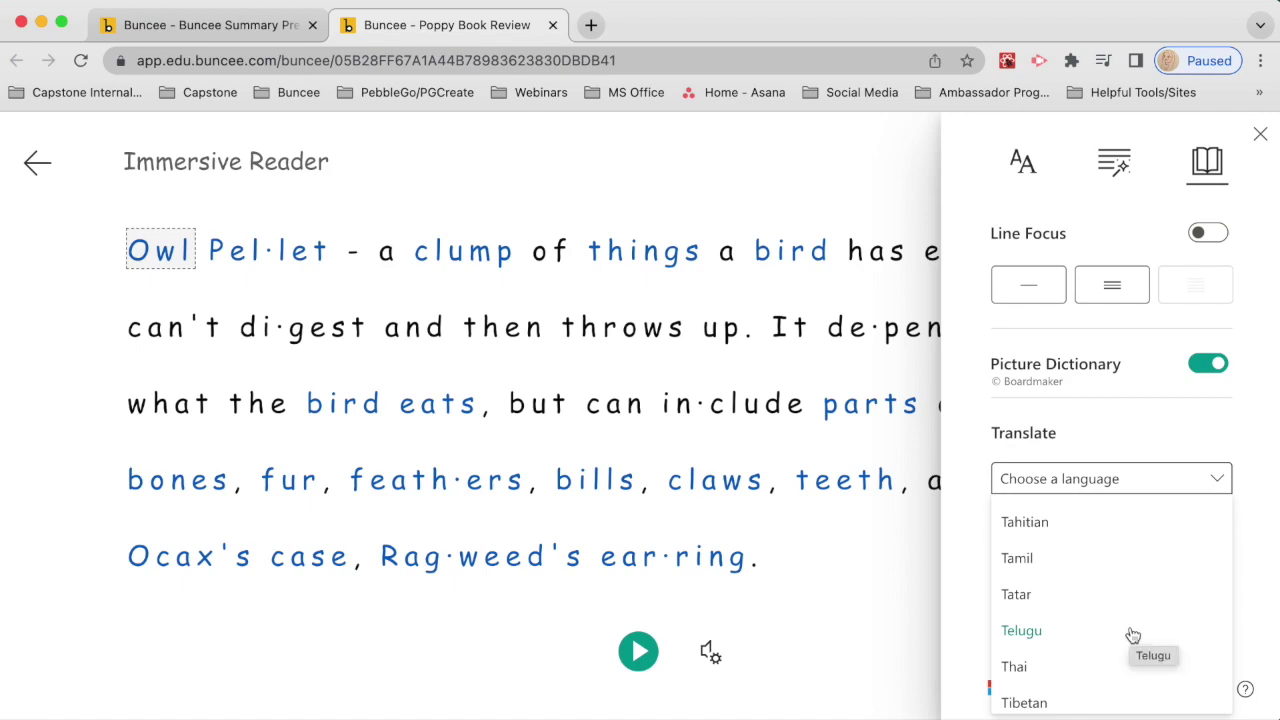
scroll(1132, 636, down, 7)
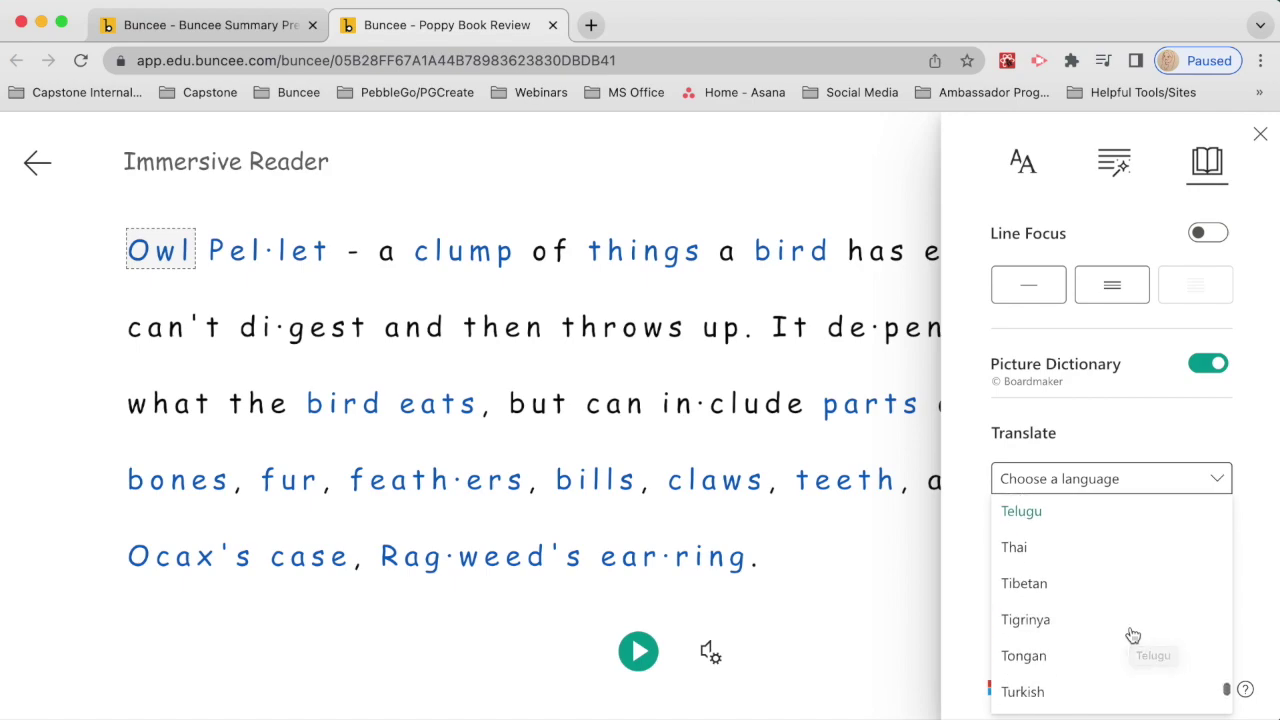
scroll(1132, 636, down, 6)
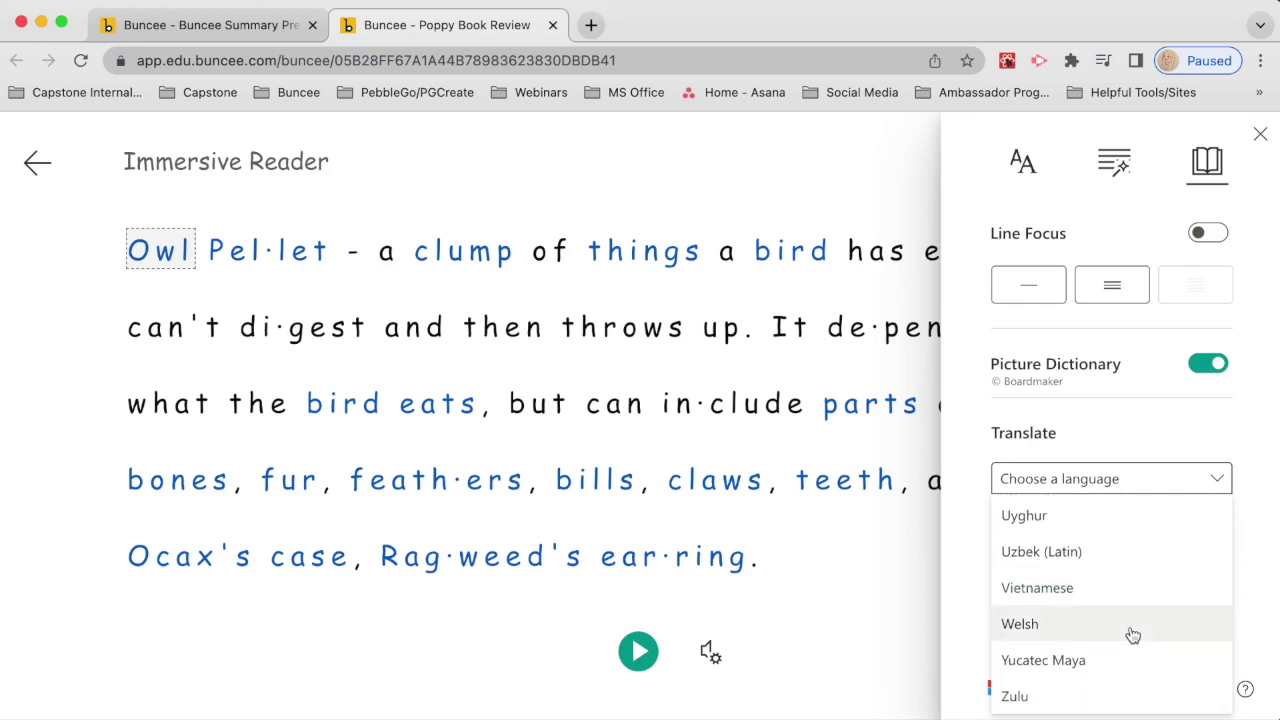
Step: Set the translation language to Spanish (Mexico) and turn on translation of the whole document
scroll(1132, 636, up, 19)
scroll(1132, 636, down, 5)
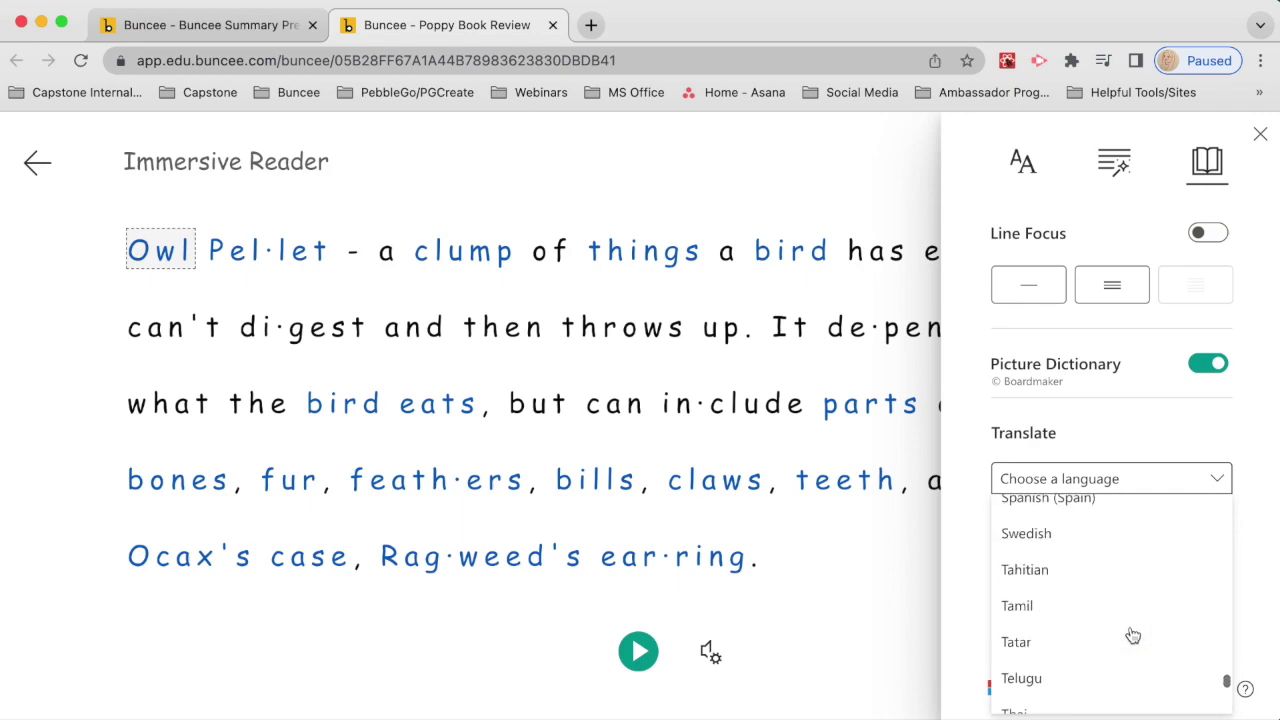
scroll(1130, 634, up, 3)
click(1094, 567)
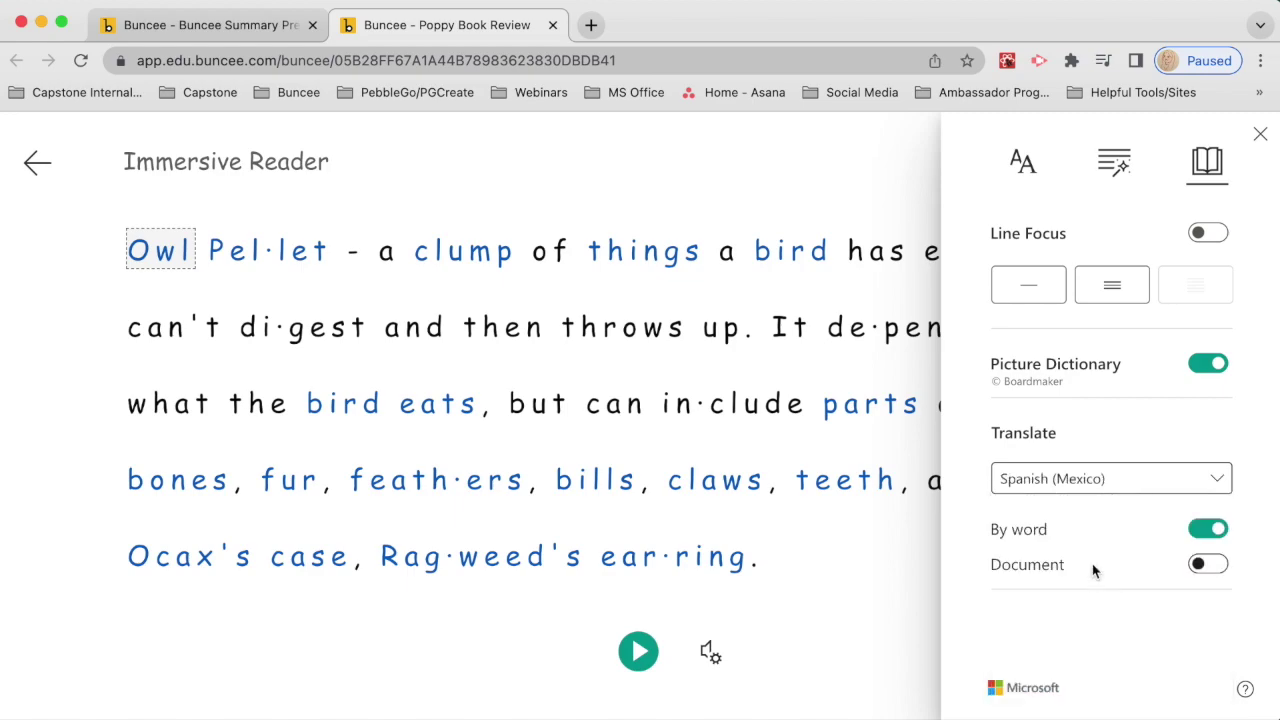
click(1207, 566)
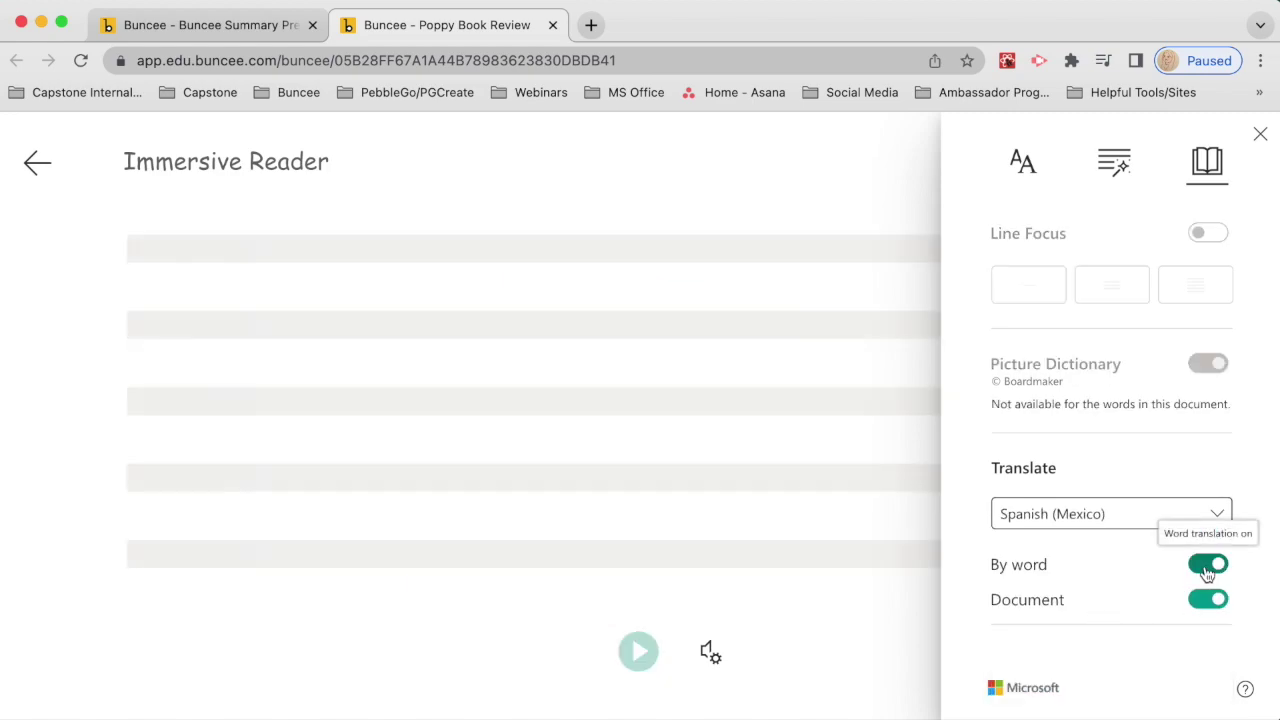
Step: Close the reading preferences and compare the original text with its Spanish translation, ending on the Spanish version
click(1260, 133)
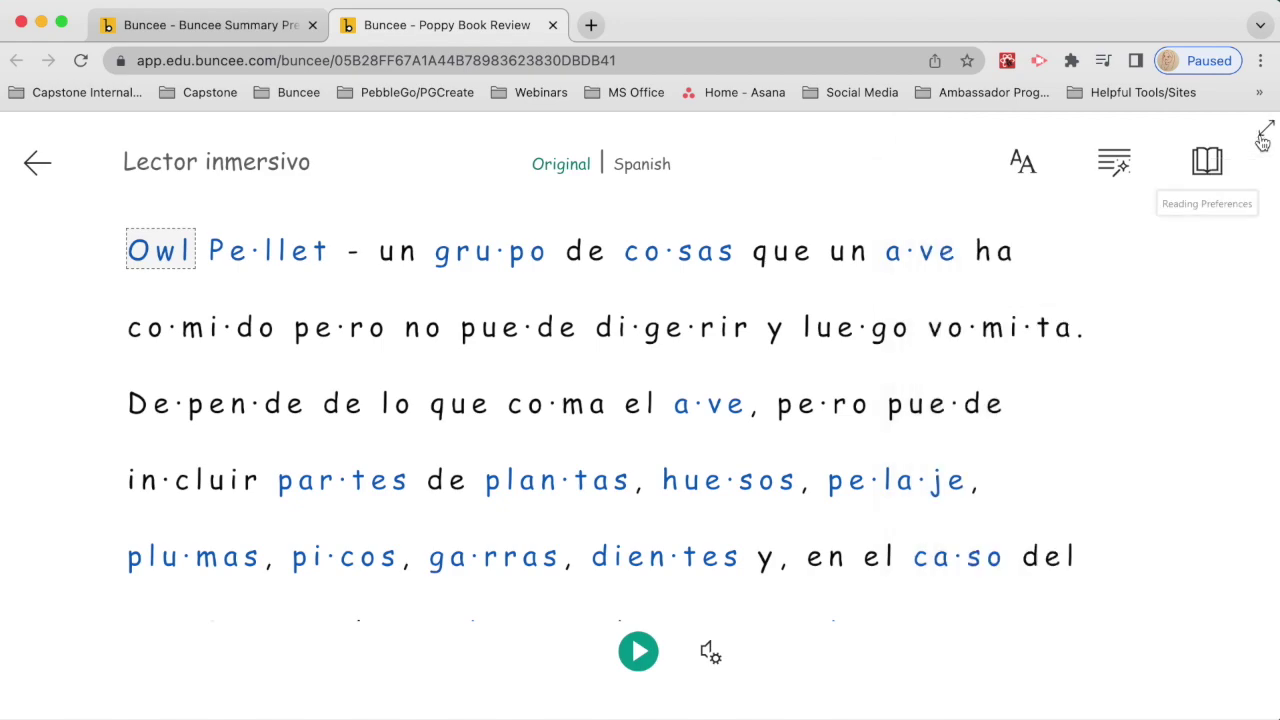
click(558, 166)
click(643, 167)
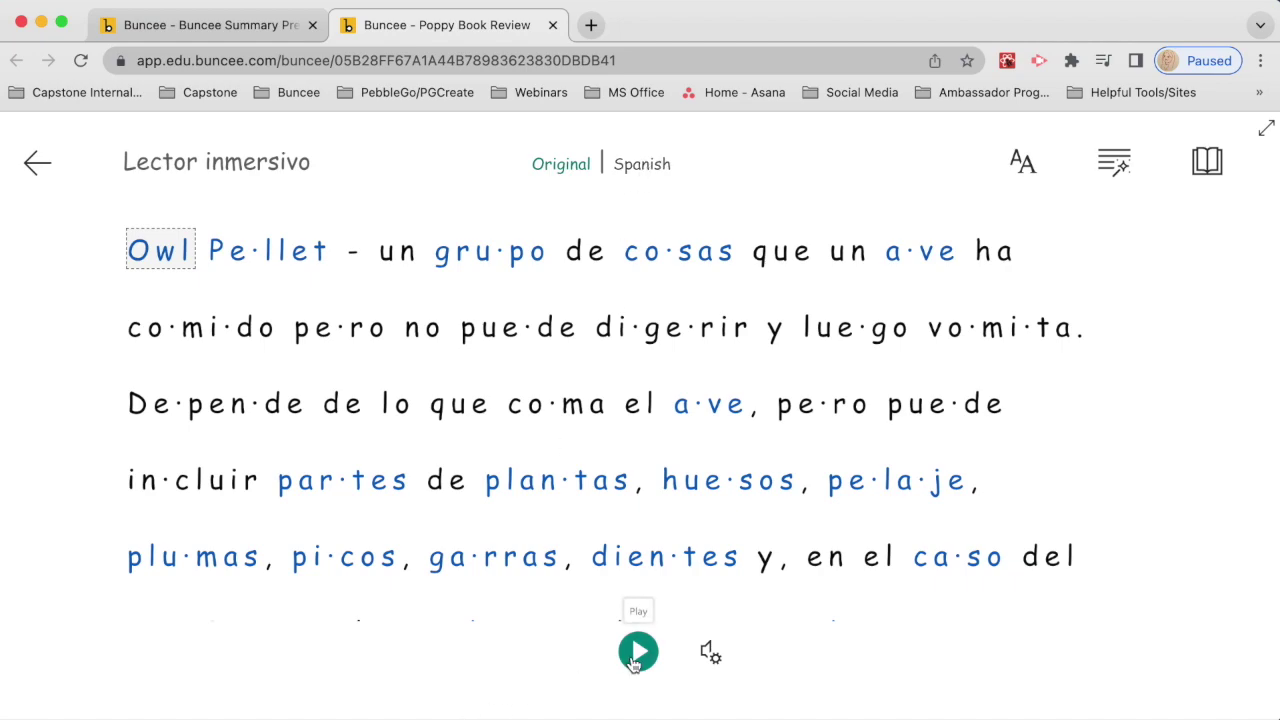
Step: Play the opening of the Spanish translation aloud, pause the reading, and look over the rest of the passage
click(634, 663)
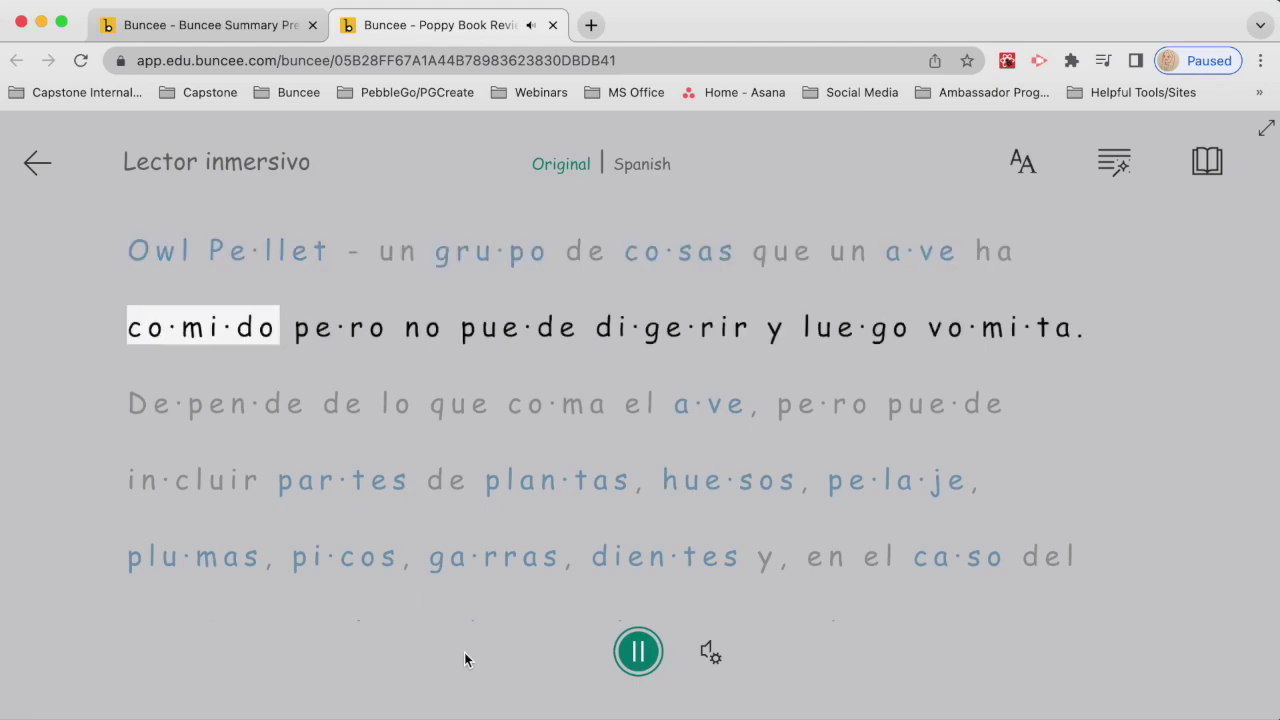
click(640, 655)
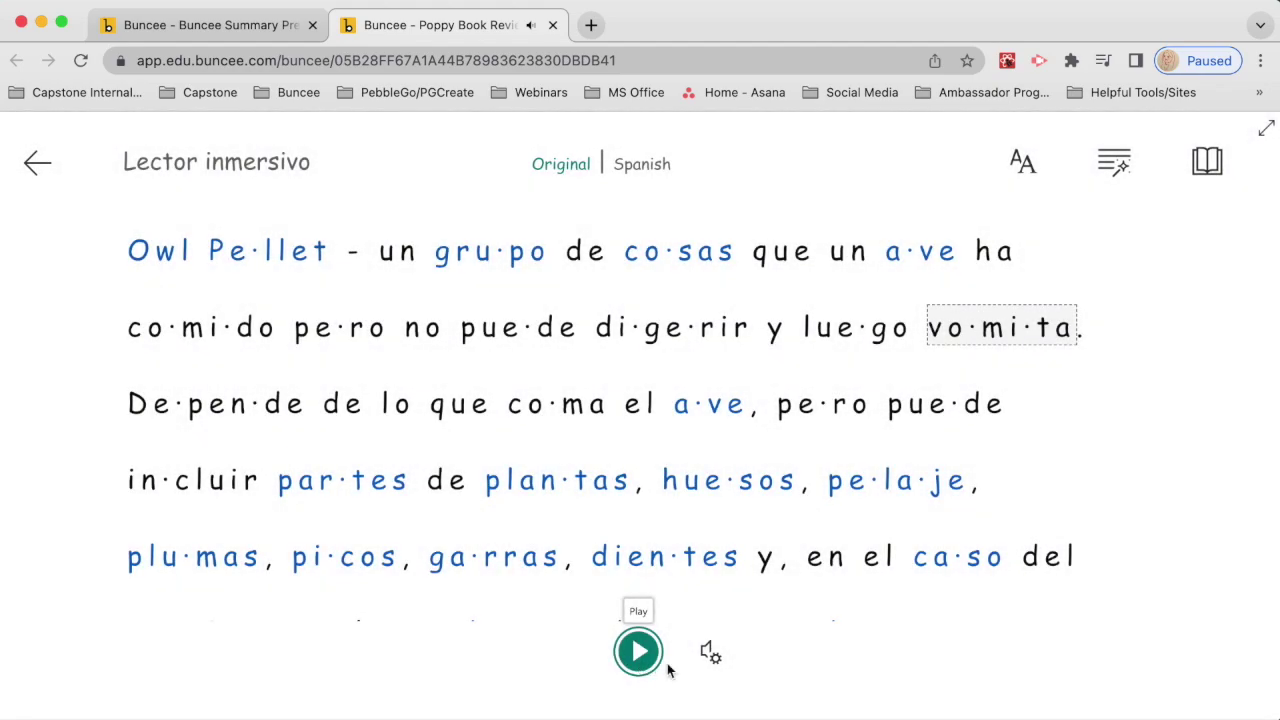
scroll(857, 594, down, 1)
scroll(857, 590, up, 2)
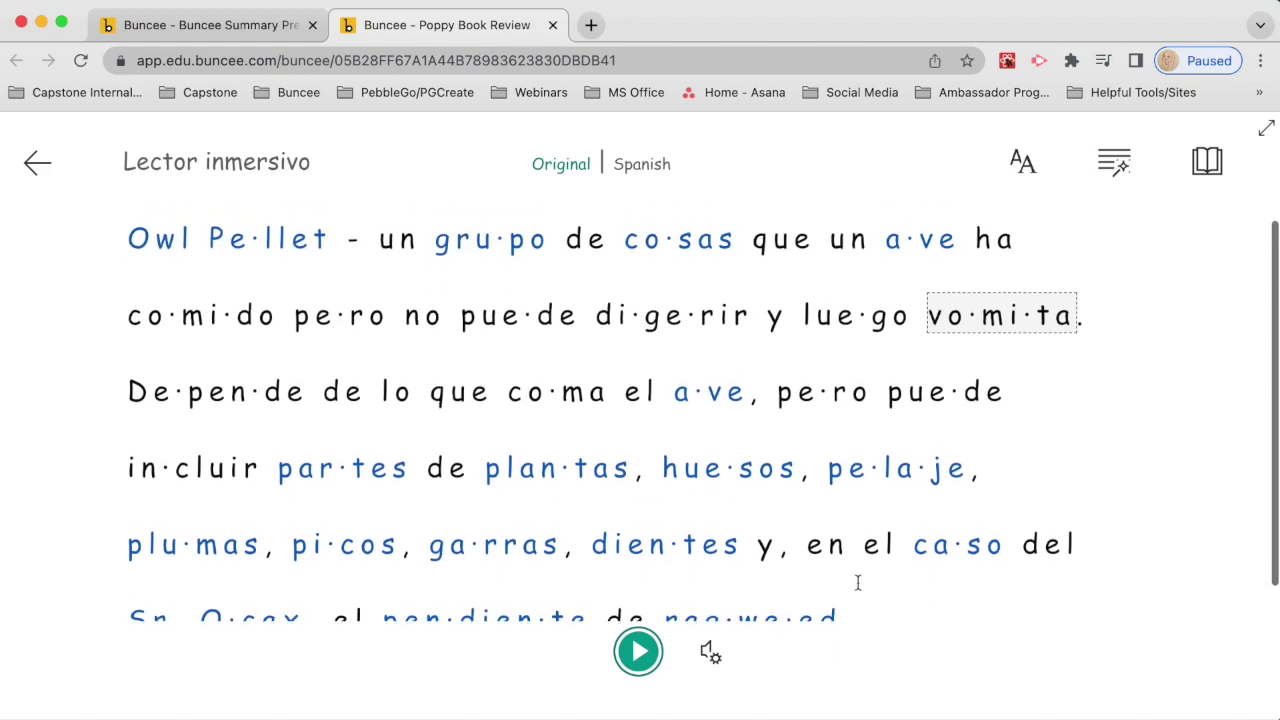
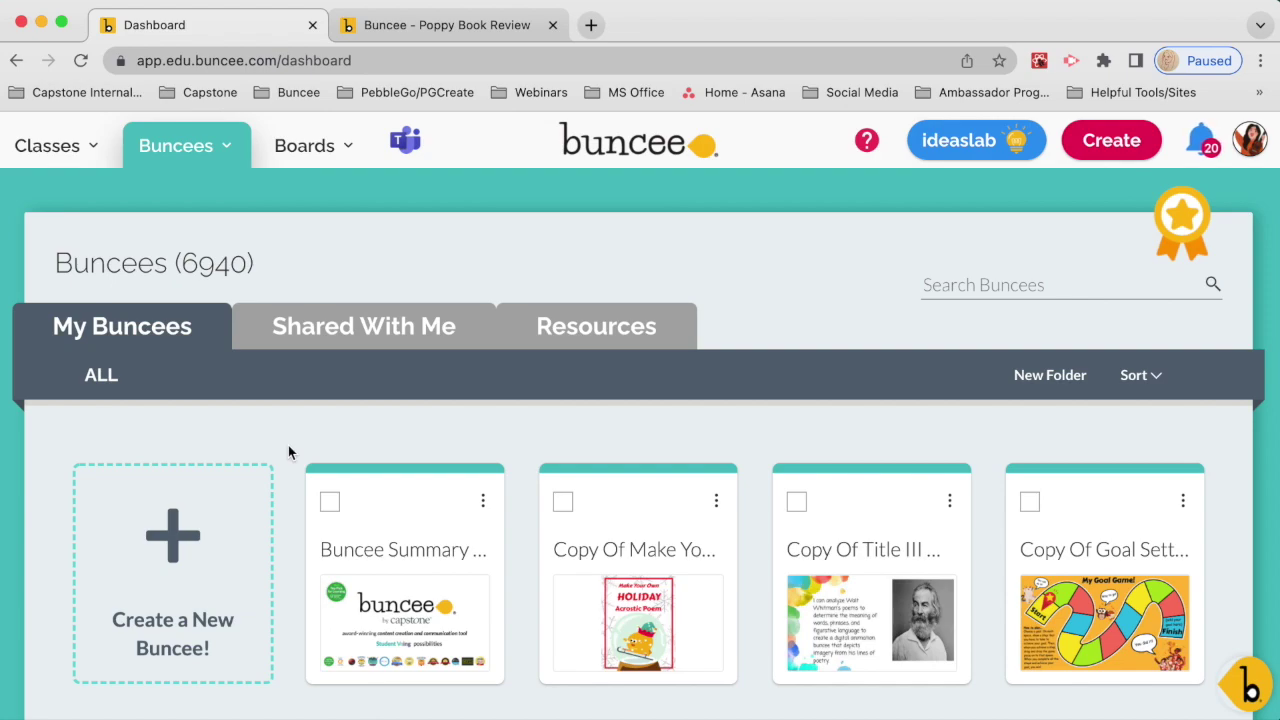
Step: Create a new Buncee from the dashboard and browse the Newly Added templates
click(160, 538)
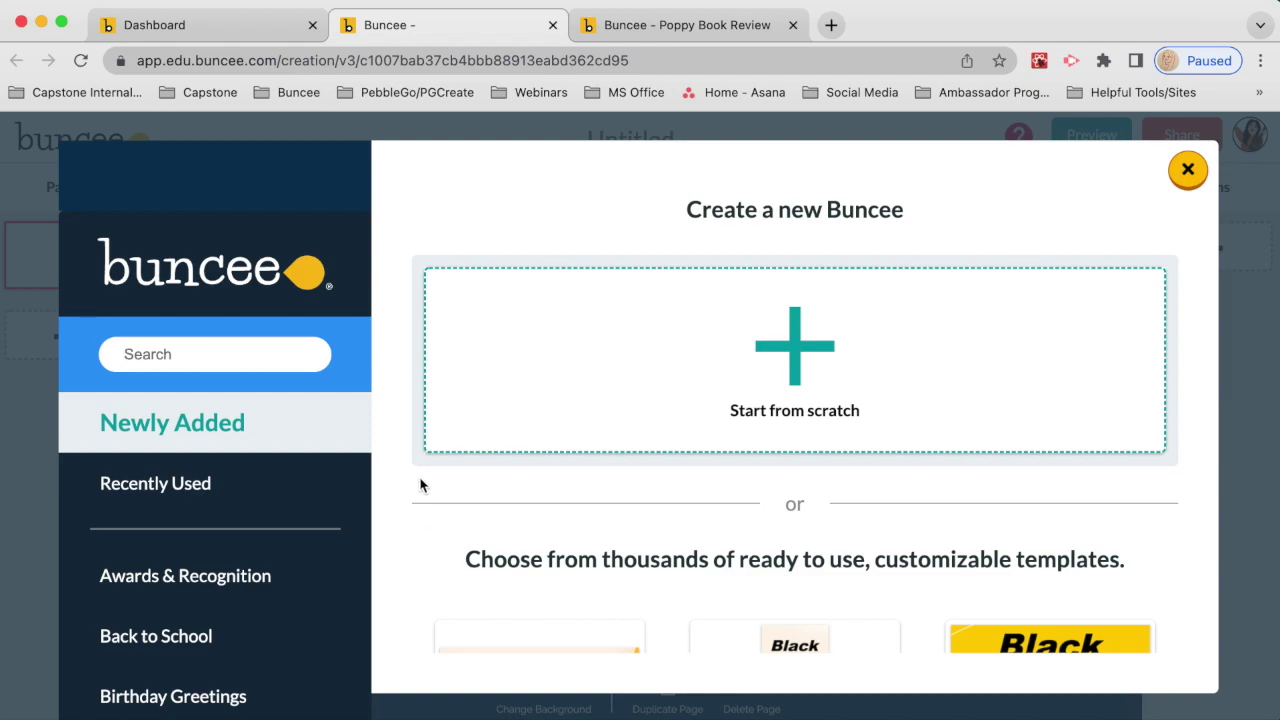
scroll(422, 485, down, 3)
scroll(420, 485, down, 2)
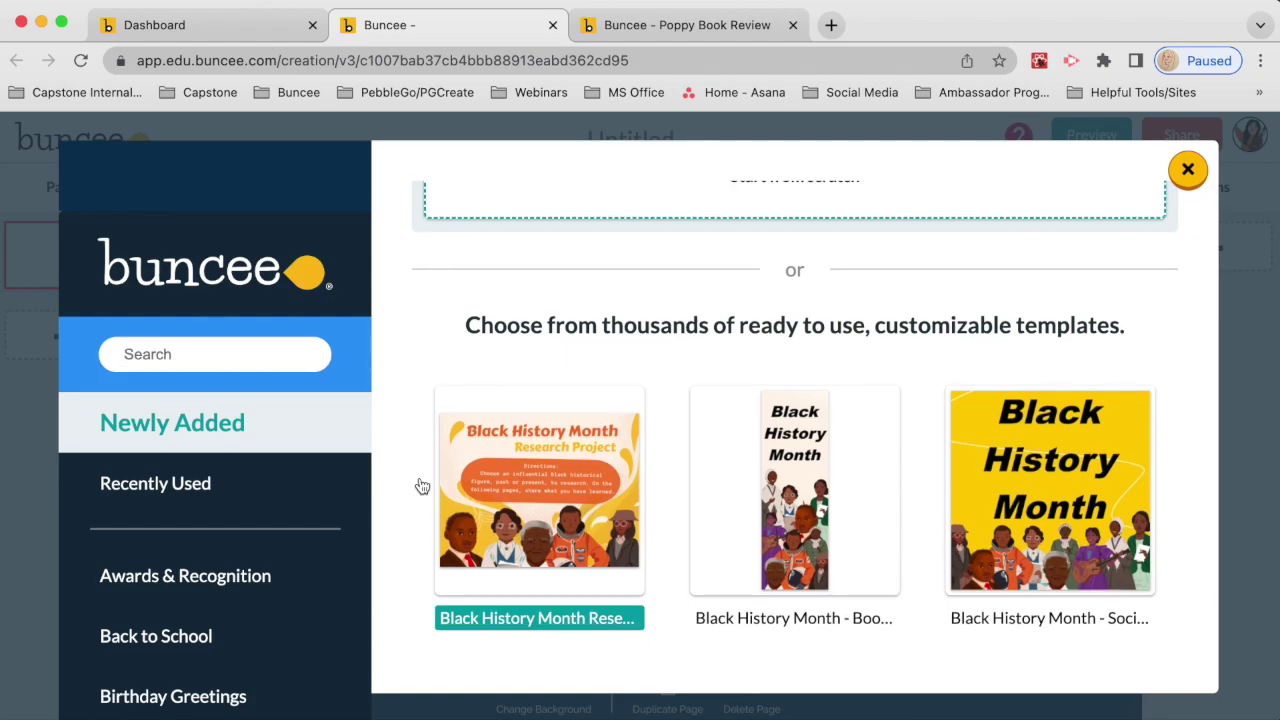
scroll(422, 486, up, 1)
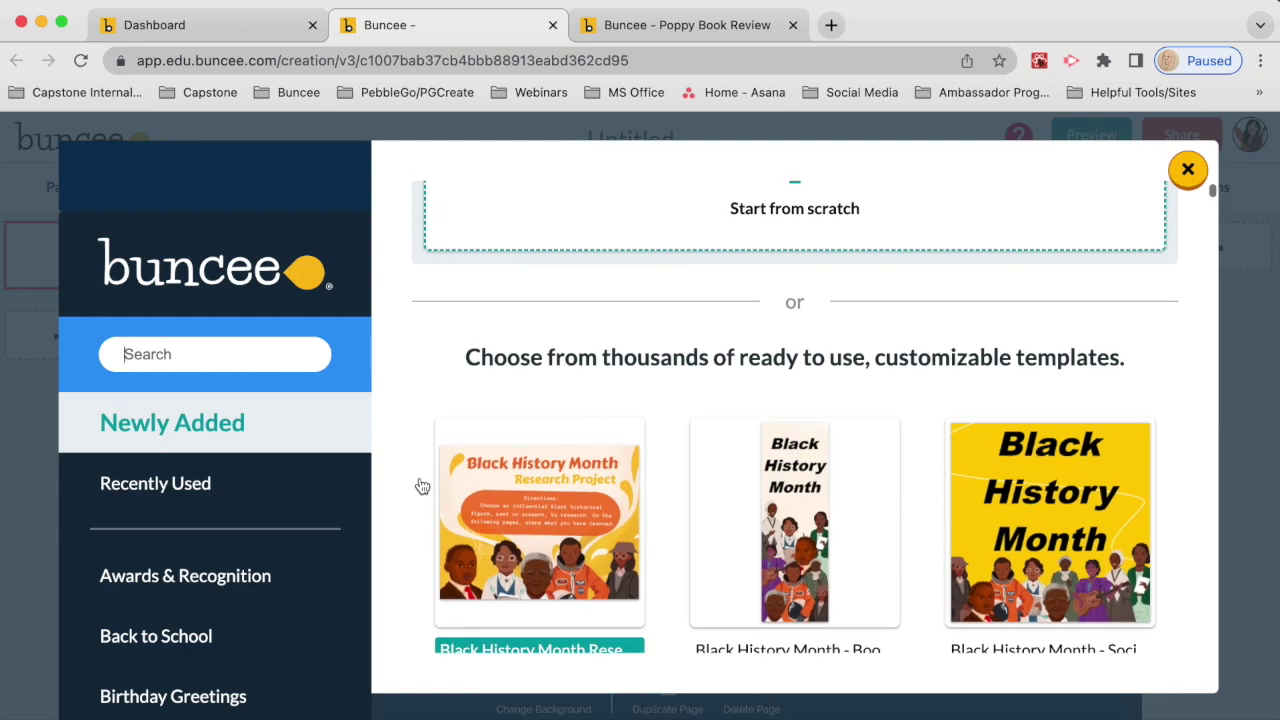
scroll(422, 486, down, 5)
scroll(422, 486, down, 3)
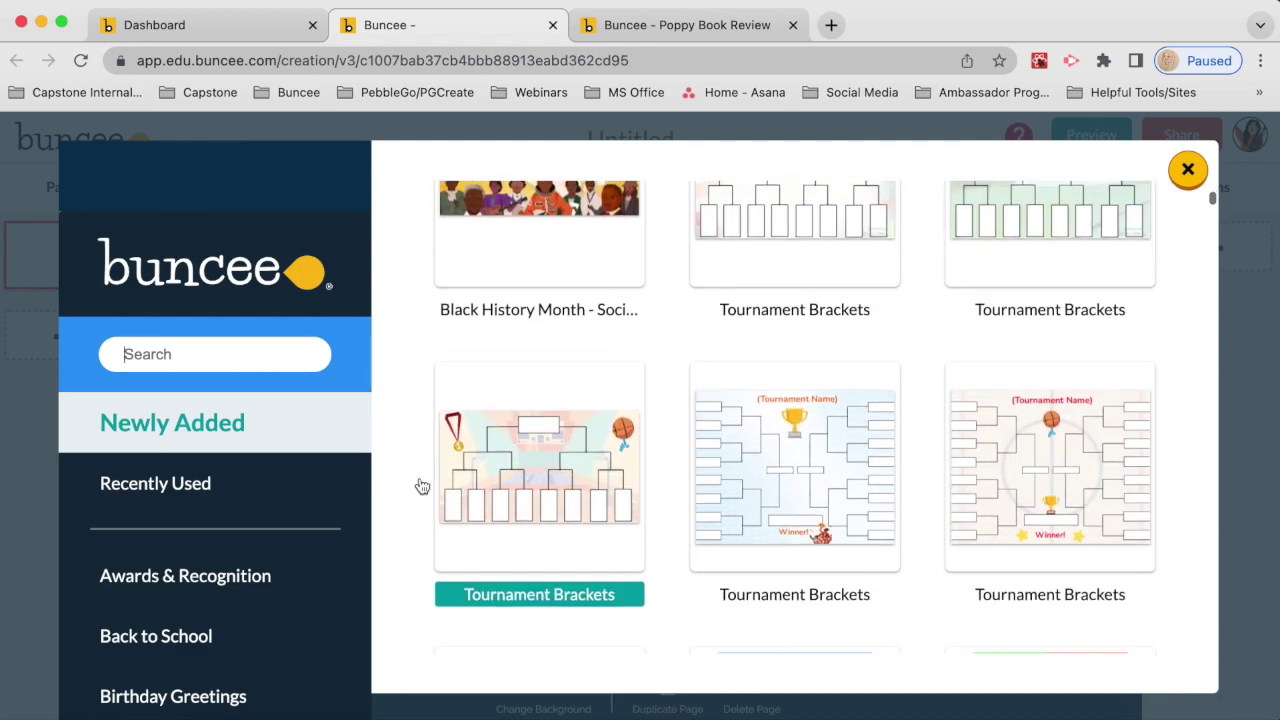
scroll(422, 486, up, 6)
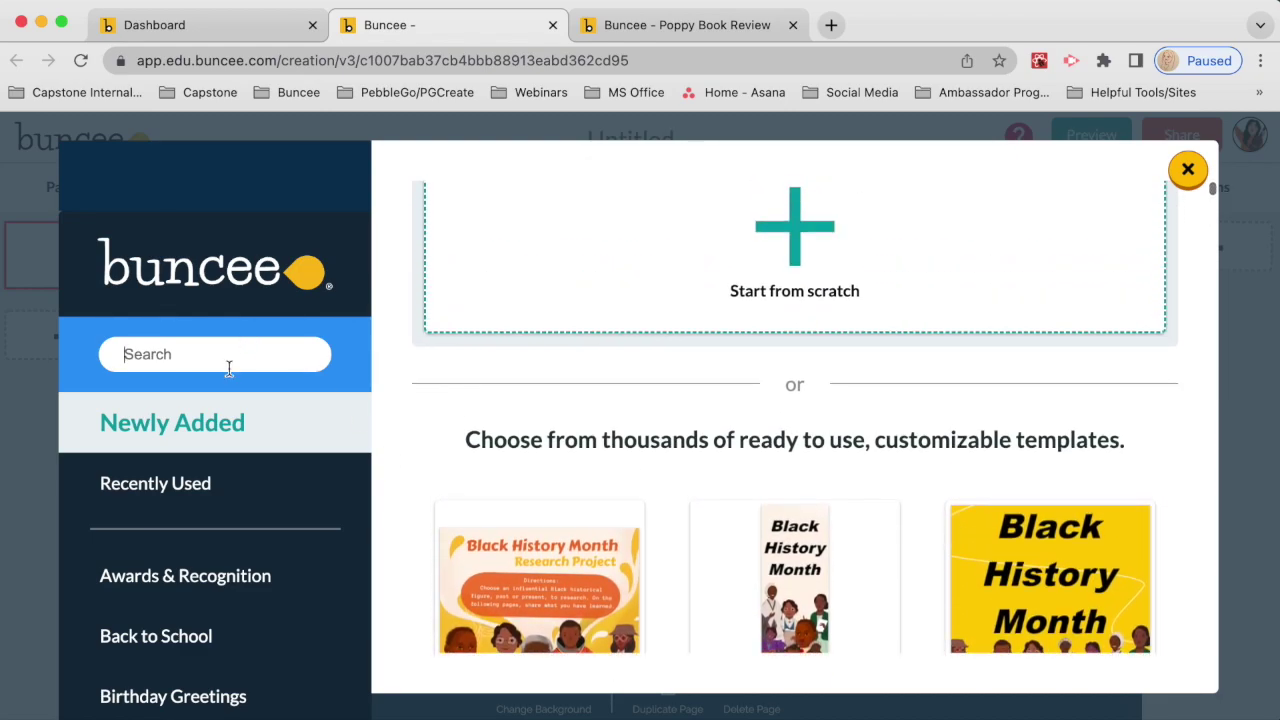
Step: Look through the template categories and browse the Birthday Greetings templates
scroll(318, 542, down, 3)
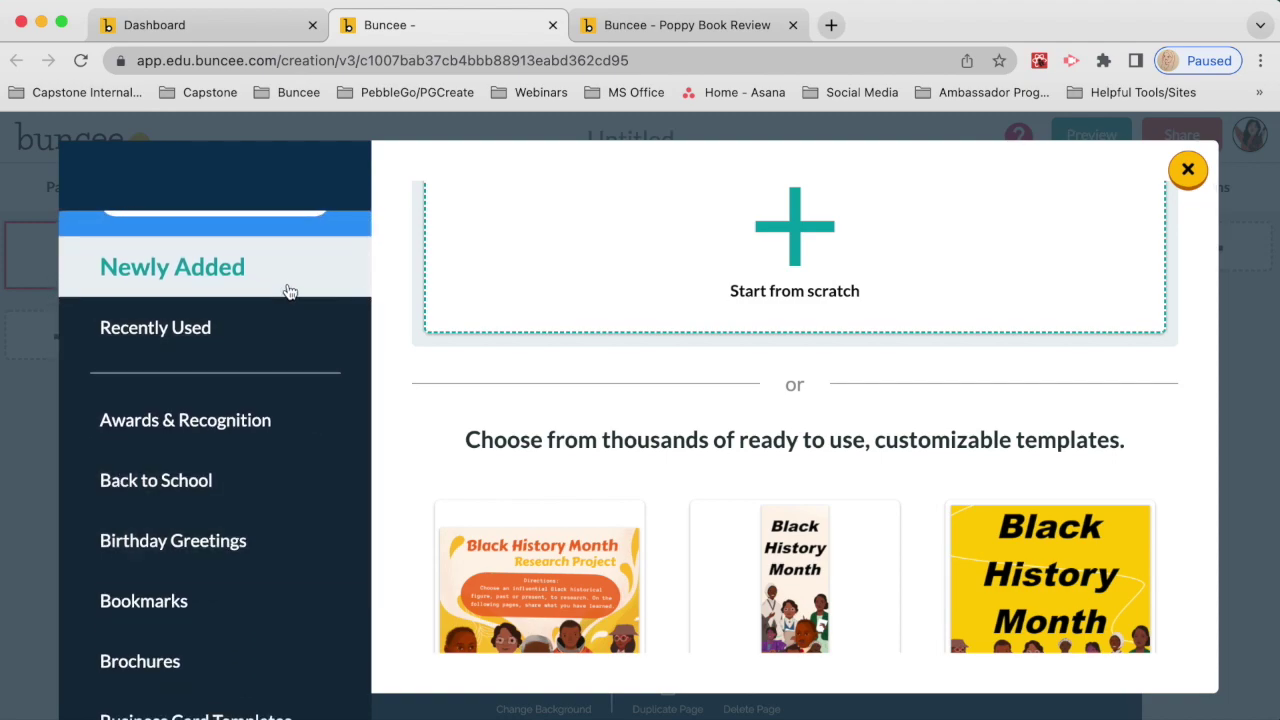
scroll(275, 590, down, 2)
scroll(276, 593, down, 1)
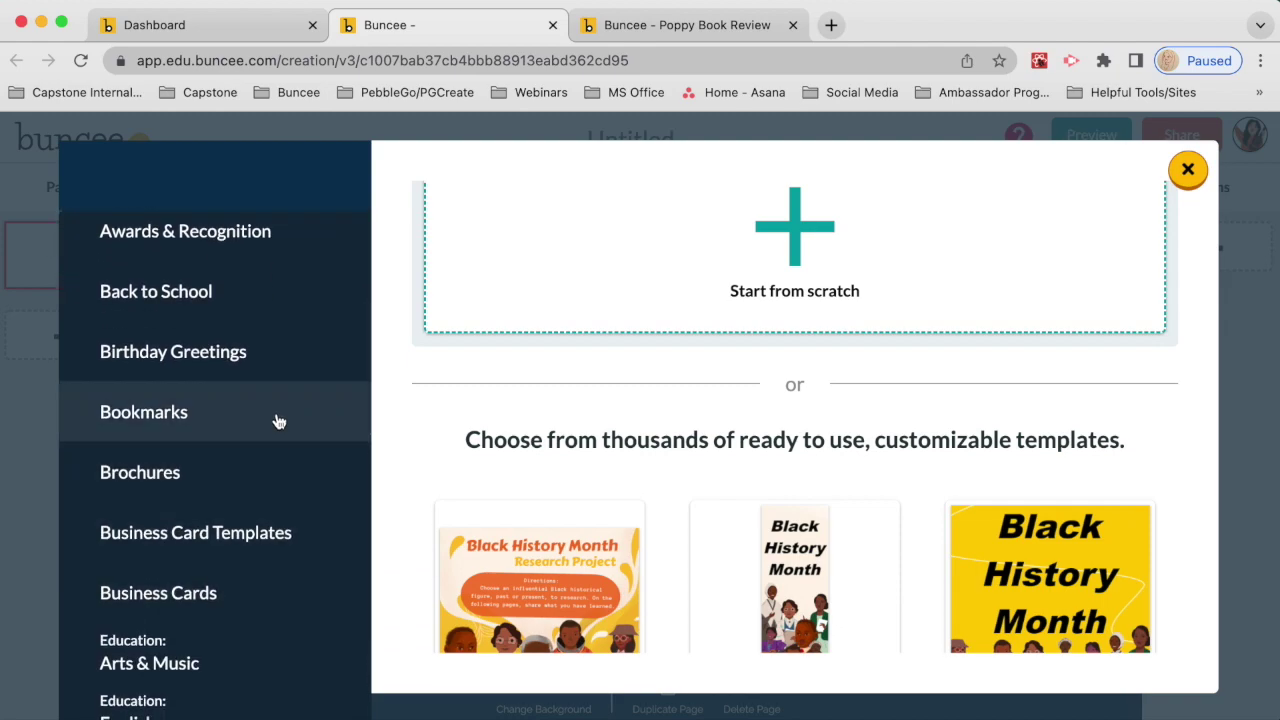
click(275, 368)
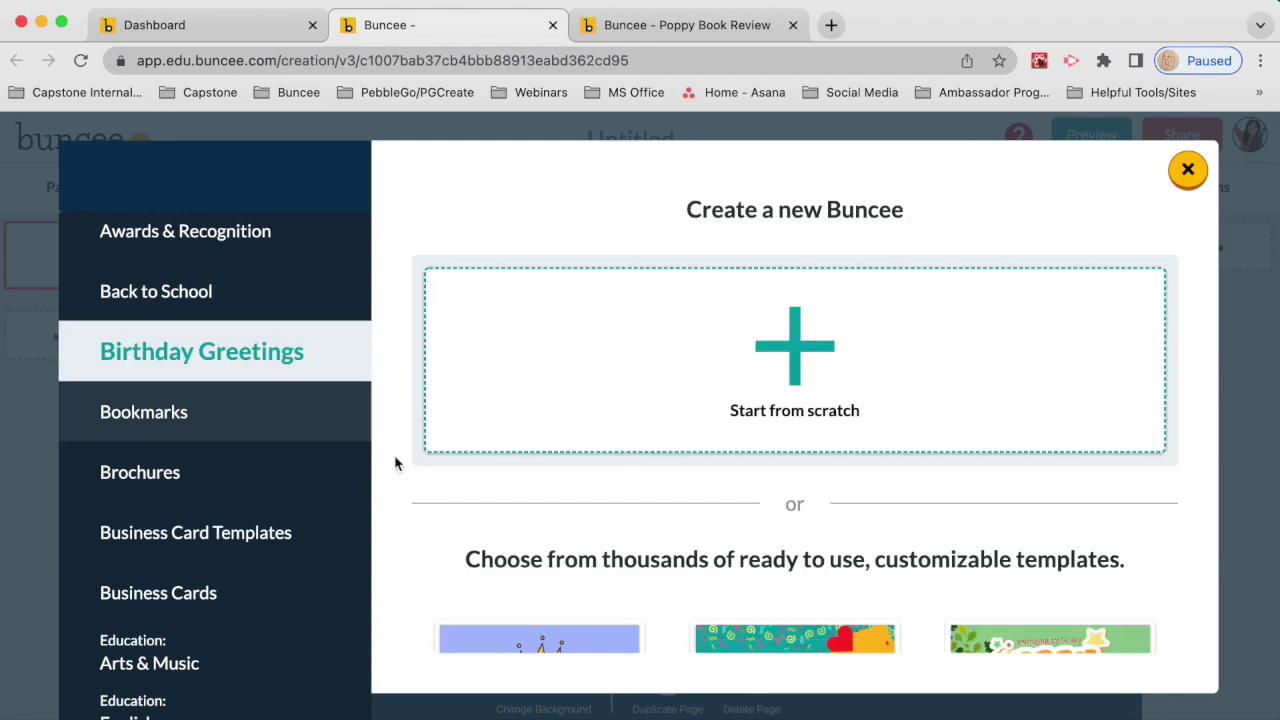
scroll(453, 490, down, 5)
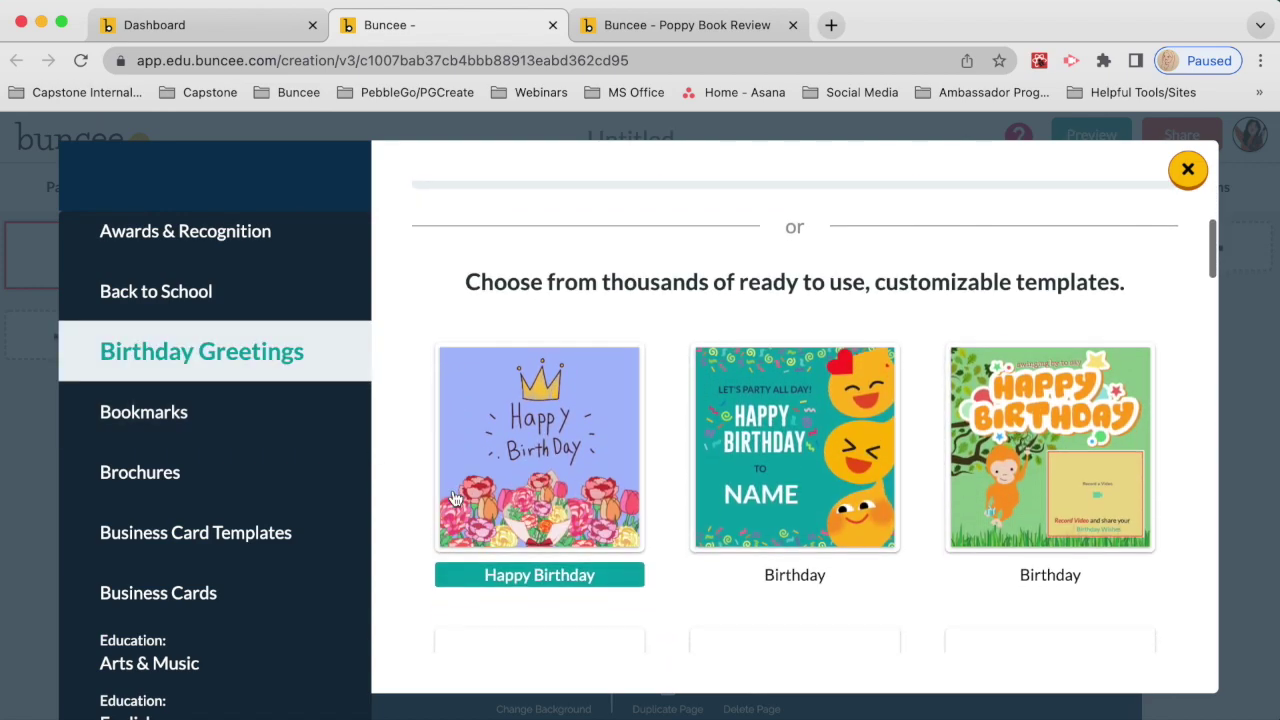
scroll(415, 574, down, 2)
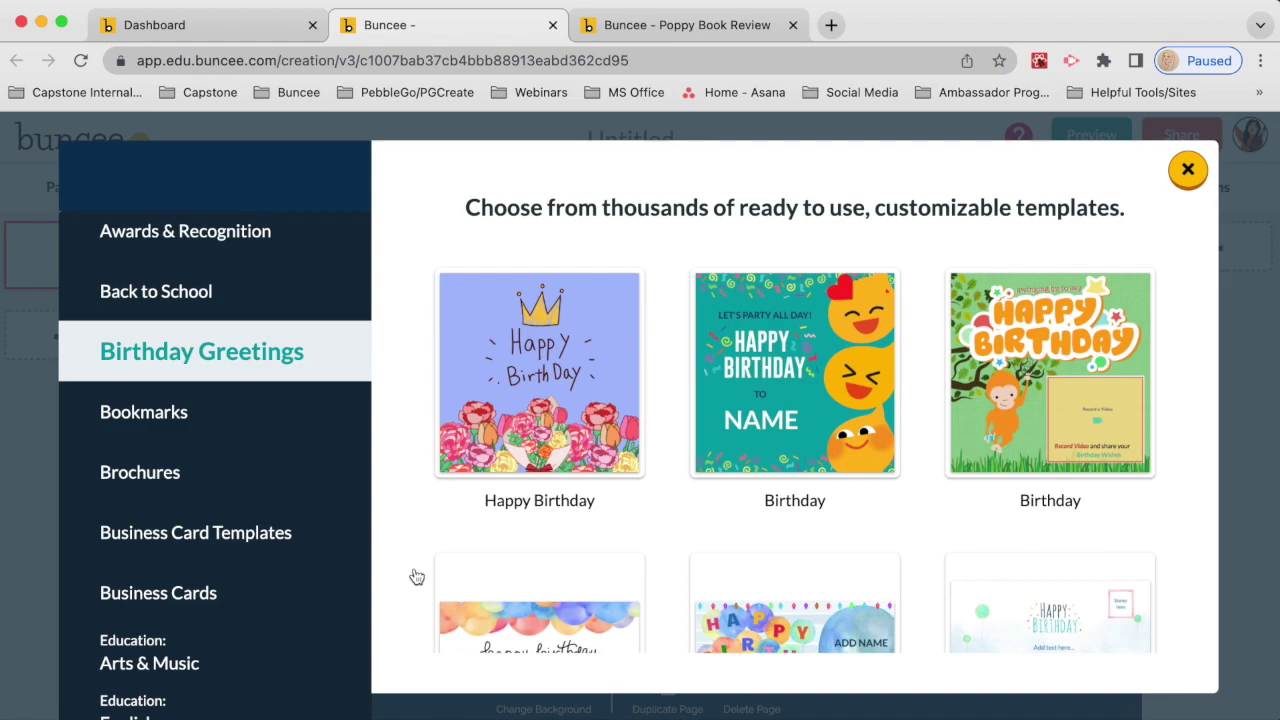
scroll(417, 577, down, 5)
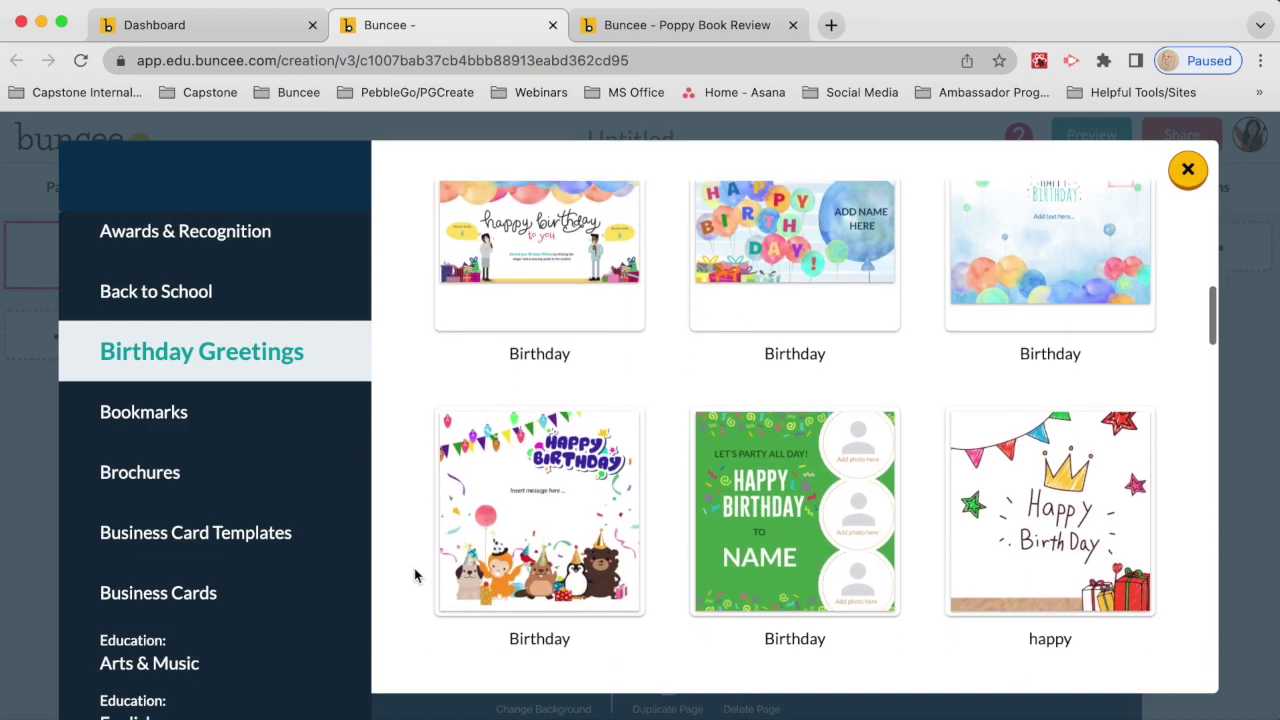
scroll(416, 575, down, 1)
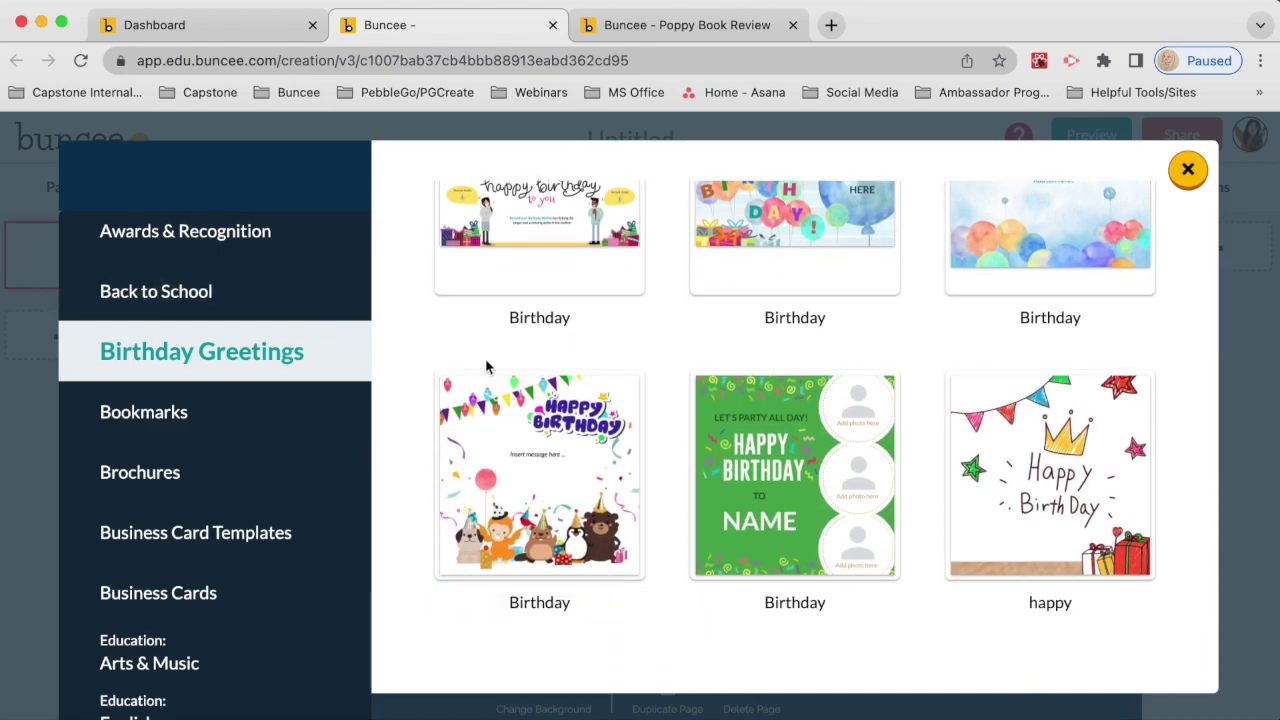
scroll(697, 583, up, 2)
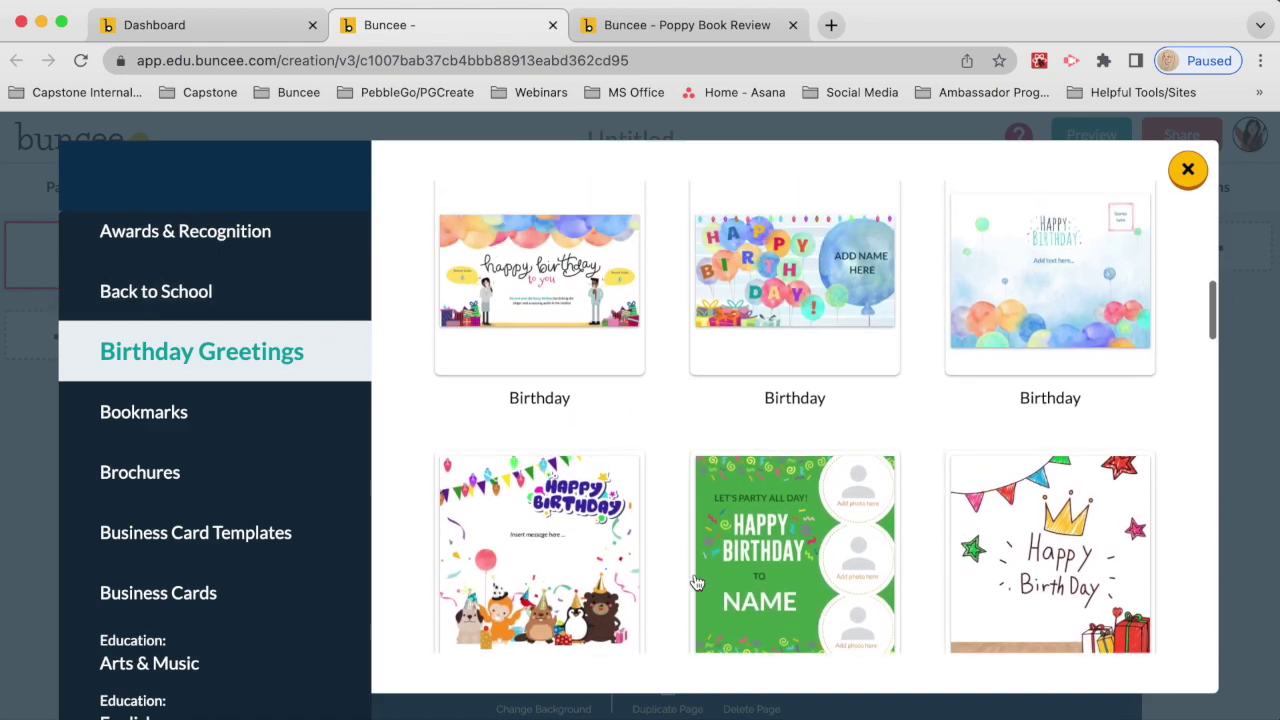
Step: Look through the Education categories and browse the Science templates
scroll(240, 567, down, 1)
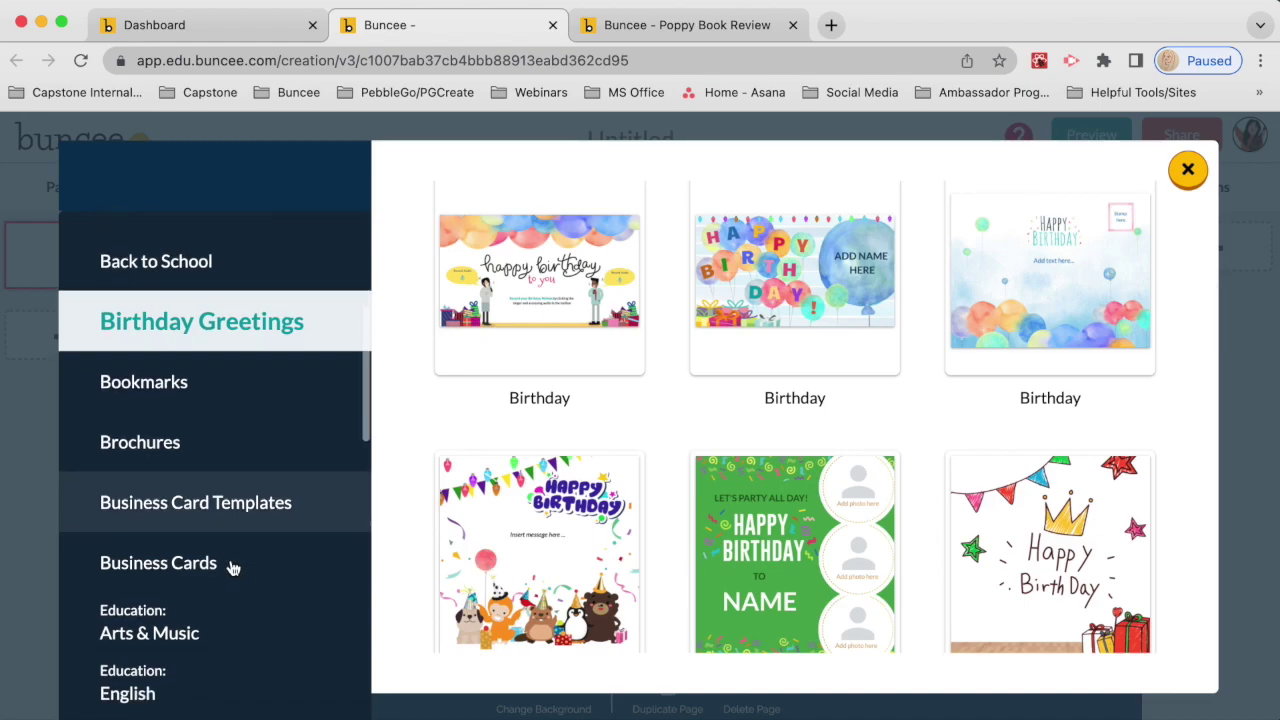
scroll(232, 568, down, 4)
scroll(232, 568, down, 3)
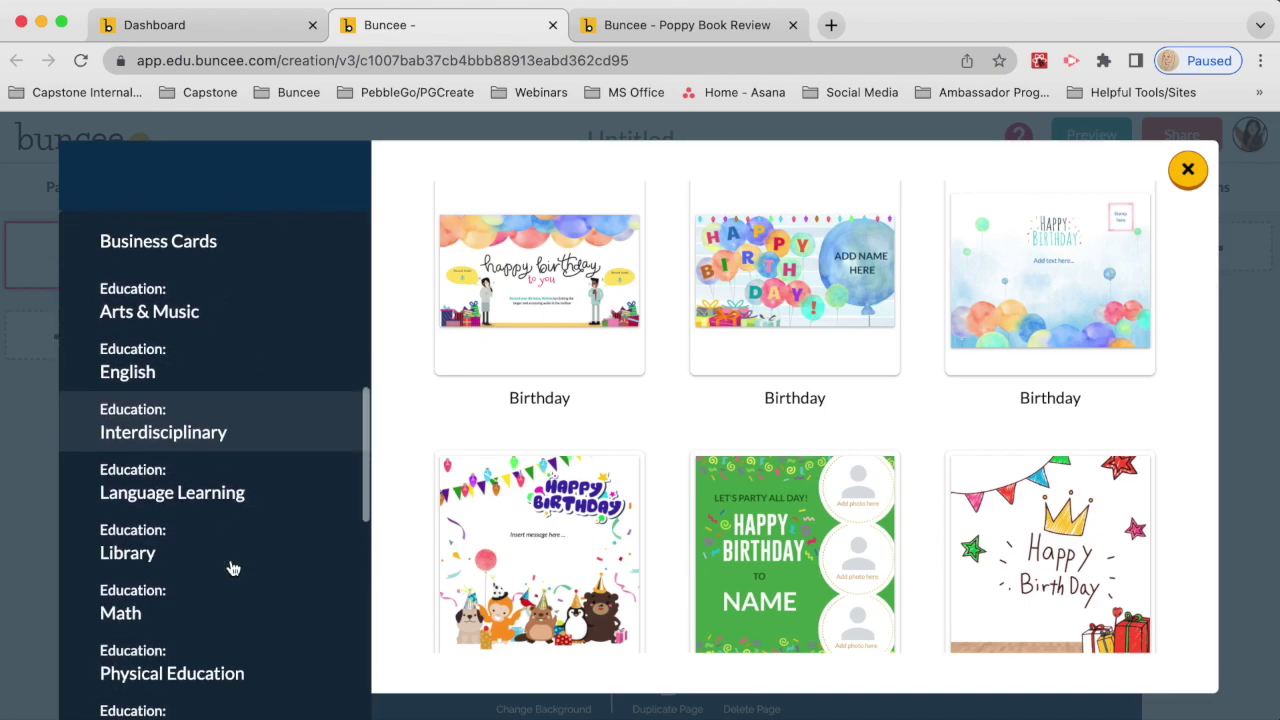
scroll(235, 546, down, 3)
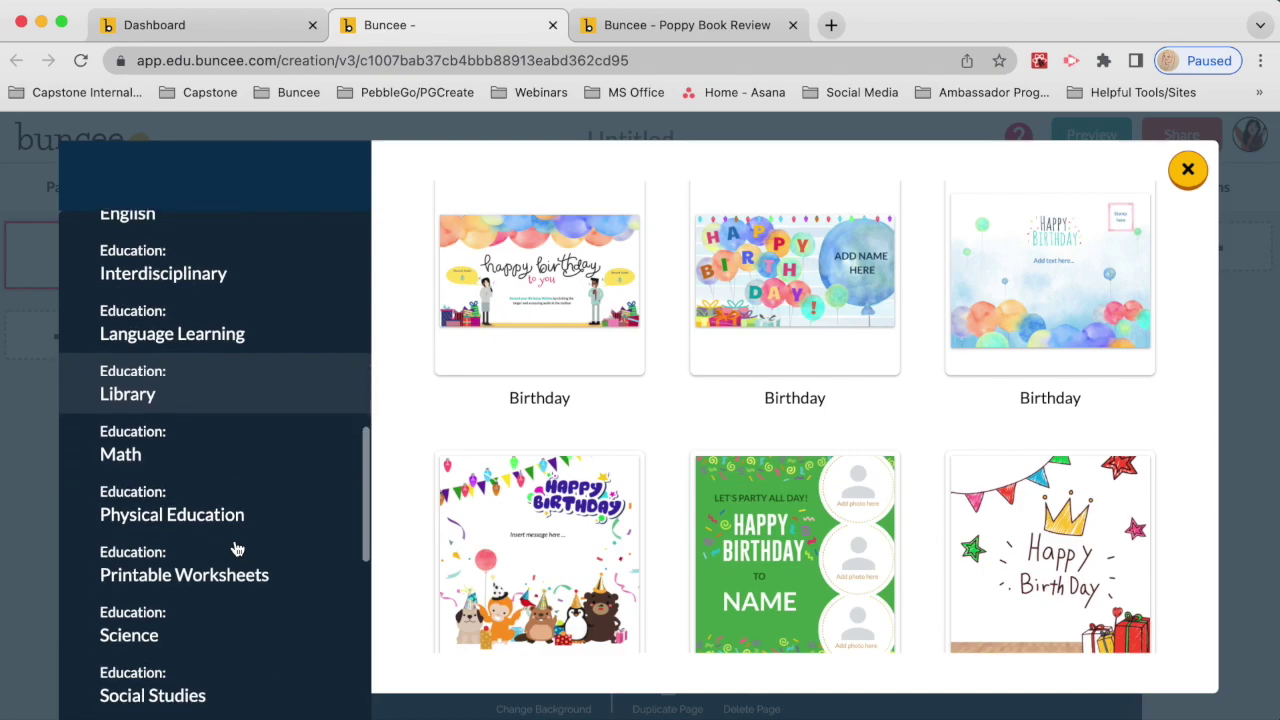
scroll(235, 555, down, 1)
click(191, 601)
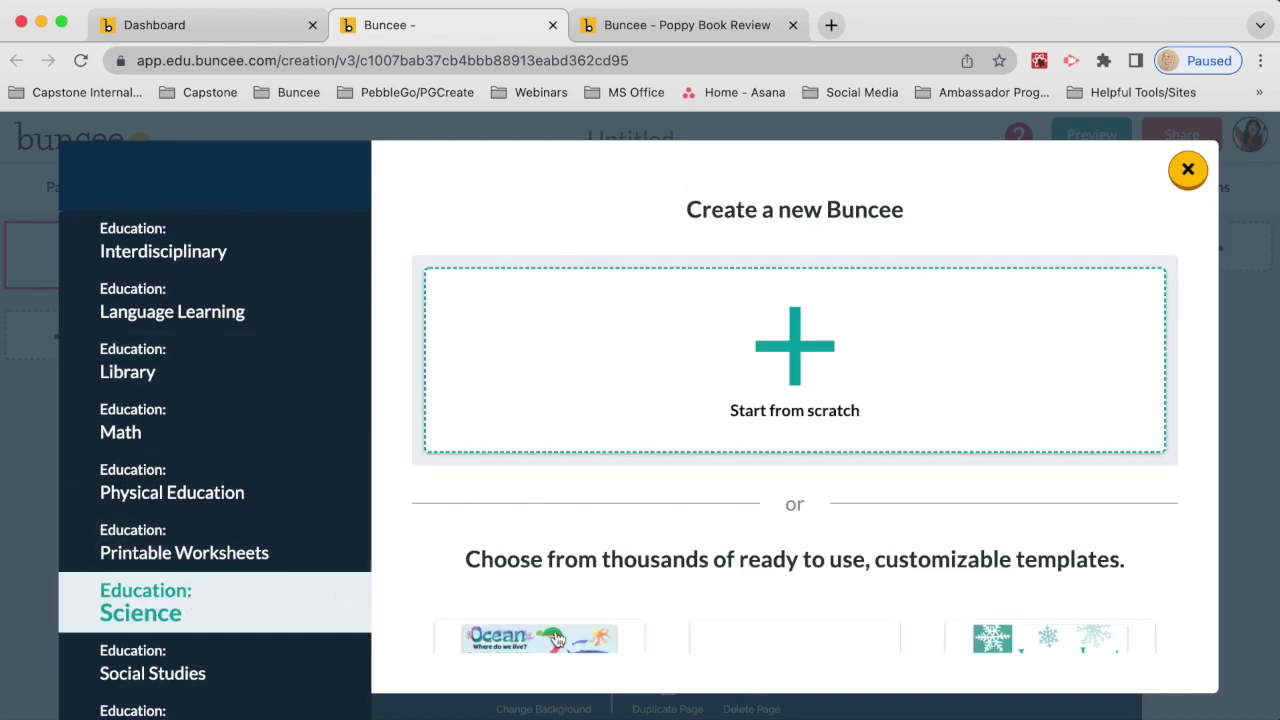
scroll(557, 638, down, 5)
scroll(557, 638, down, 3)
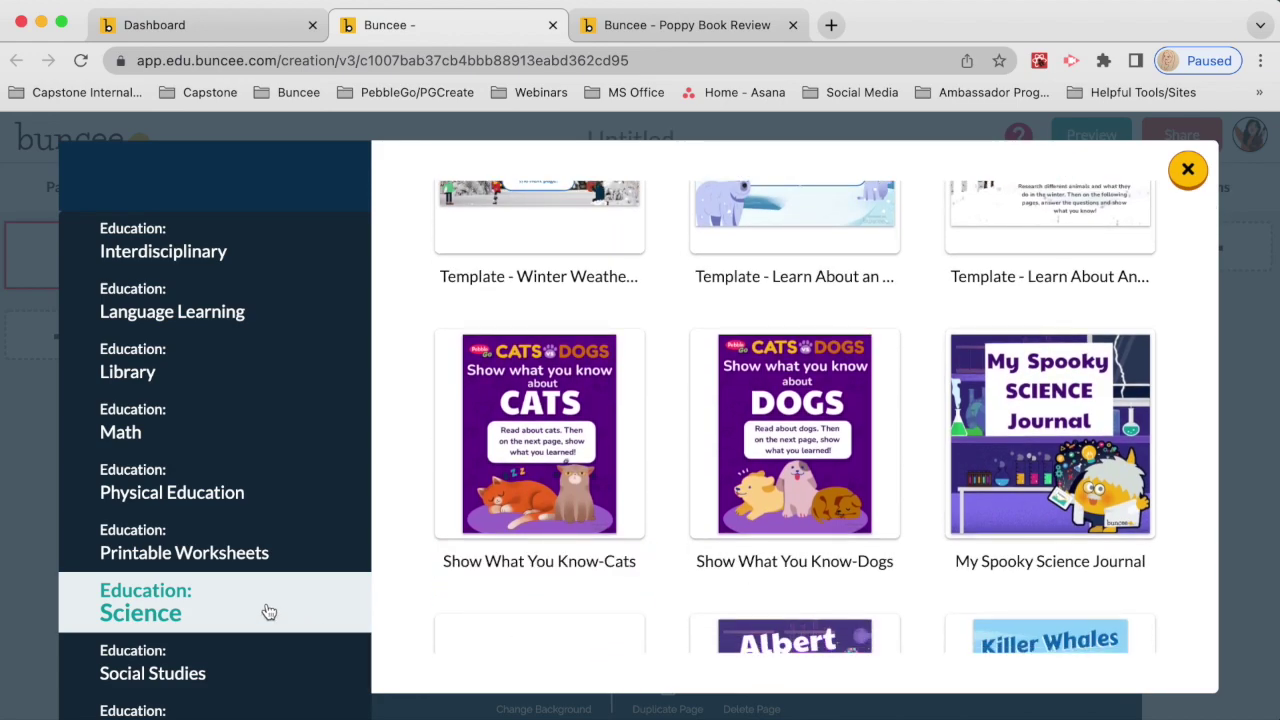
Step: Show the Newsletters templates and examine the class, library and monthly newsletter designs
scroll(180, 680, down, 5)
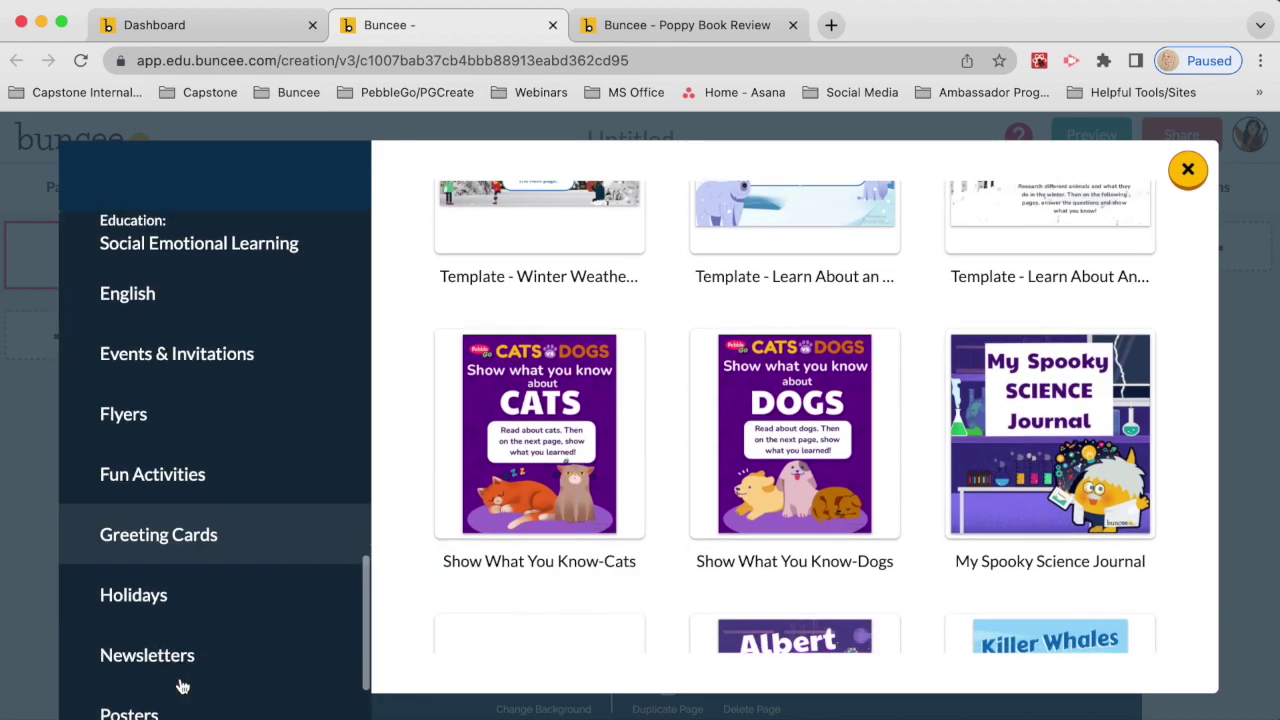
scroll(182, 686, down, 2)
scroll(182, 686, down, 2)
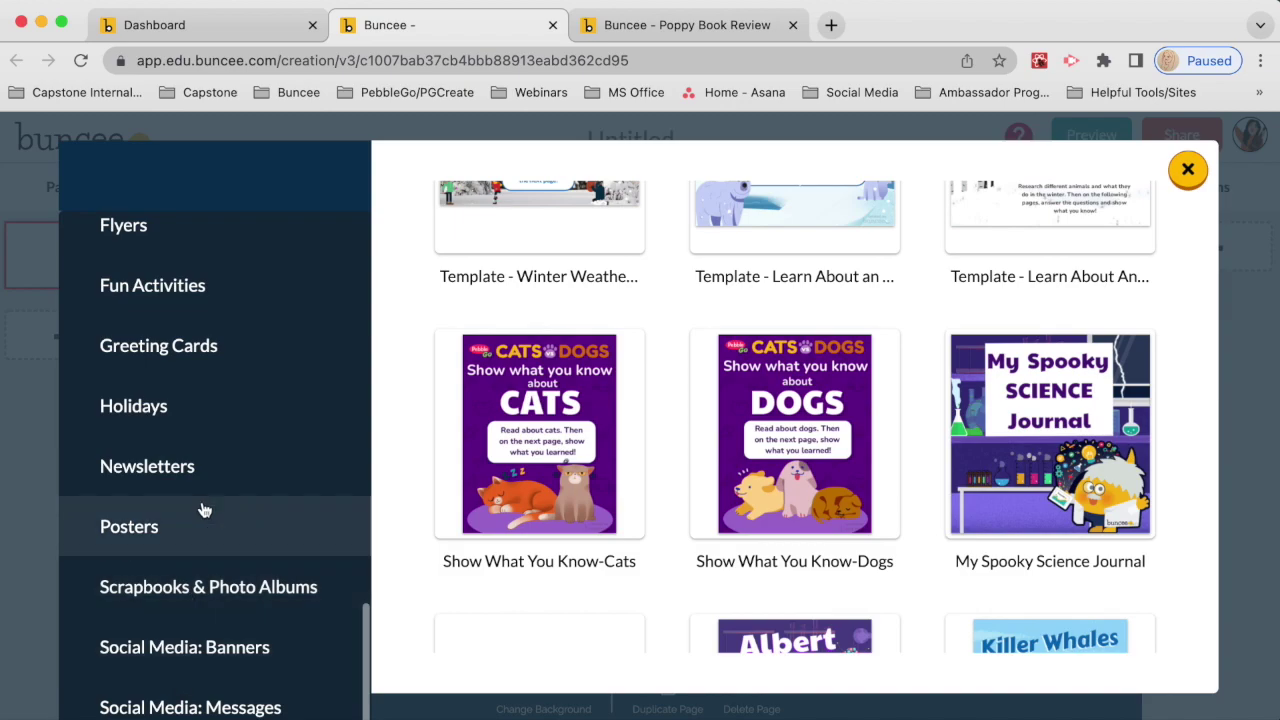
click(218, 466)
scroll(674, 505, down, 2)
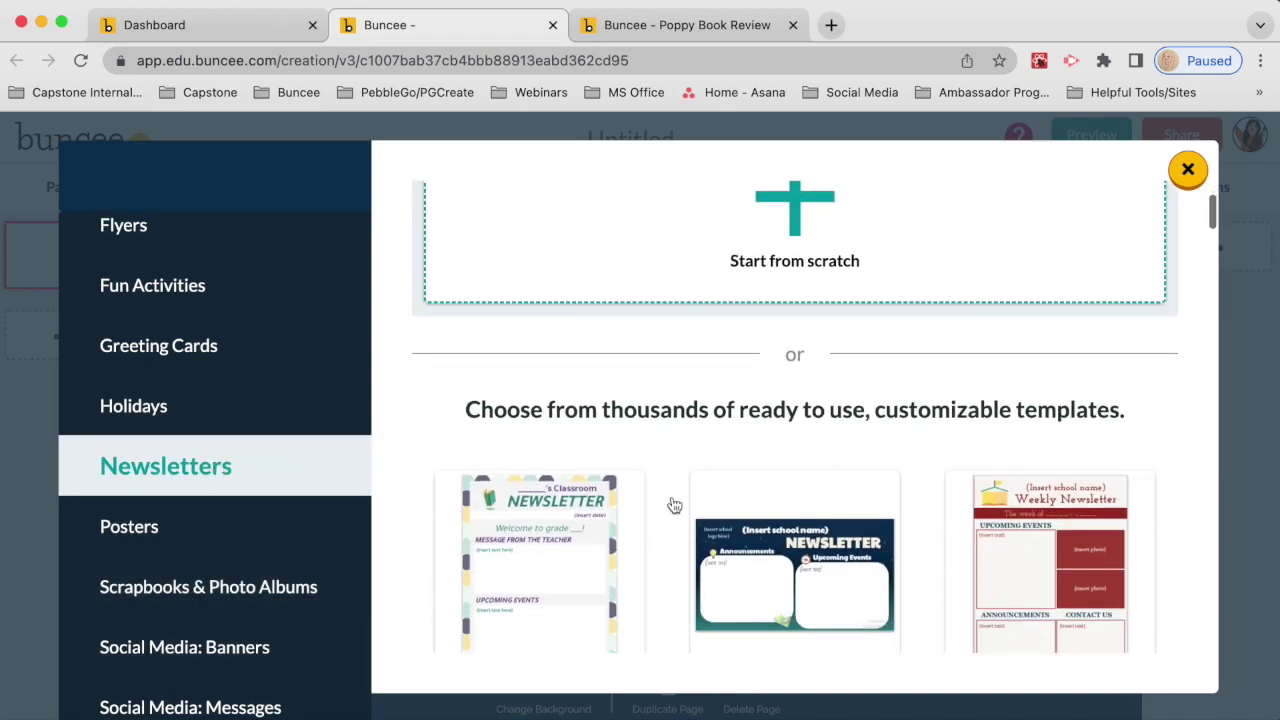
scroll(674, 505, down, 10)
scroll(674, 505, down, 2)
scroll(674, 505, up, 3)
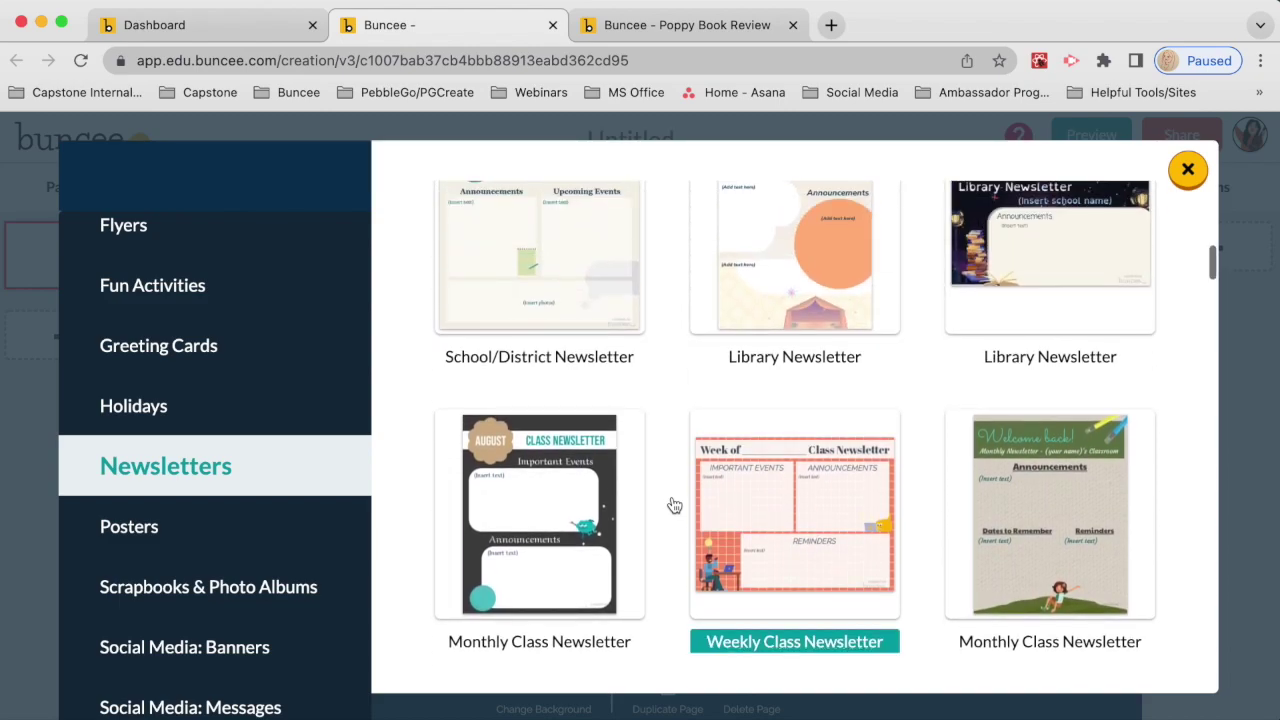
scroll(674, 505, down, 8)
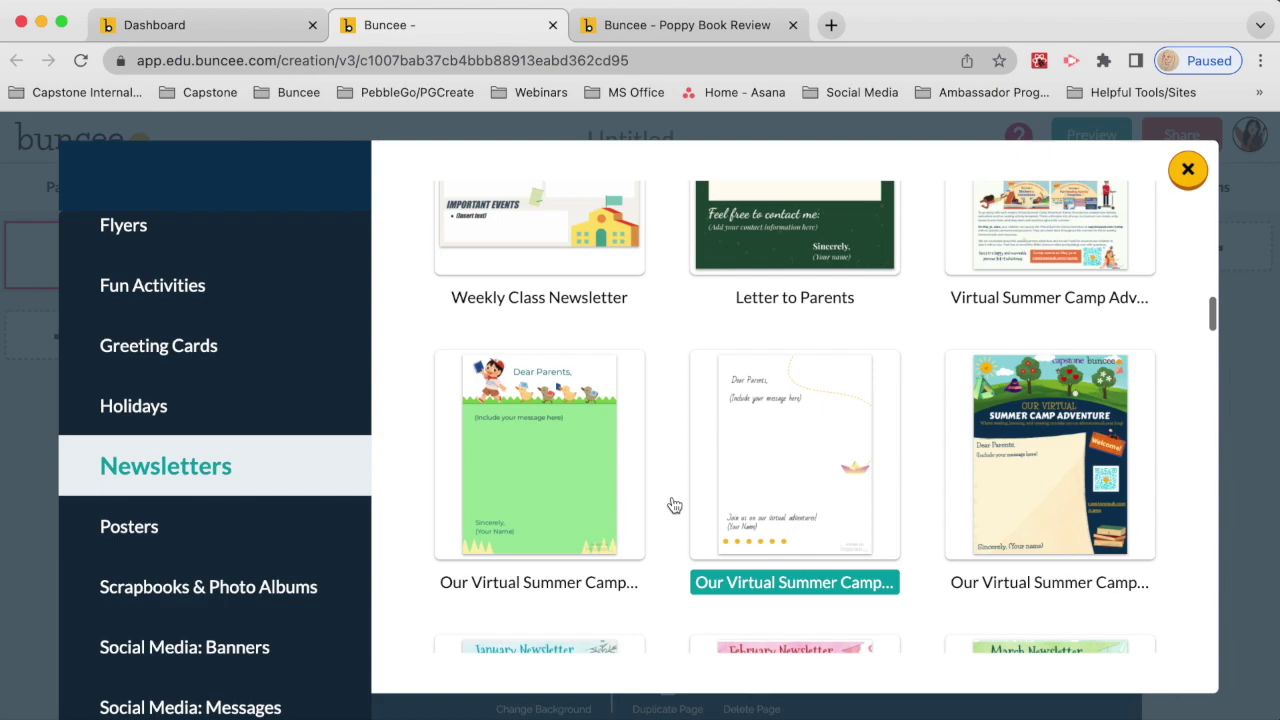
scroll(674, 505, down, 5)
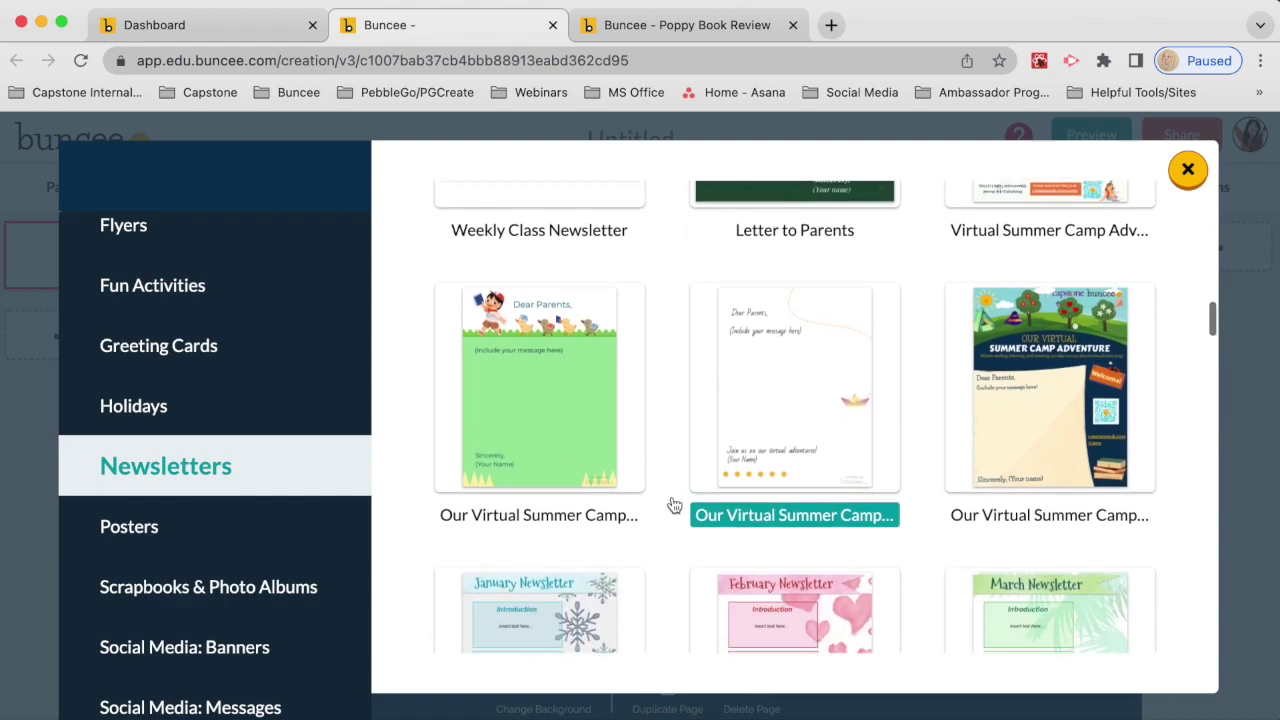
scroll(674, 505, down, 3)
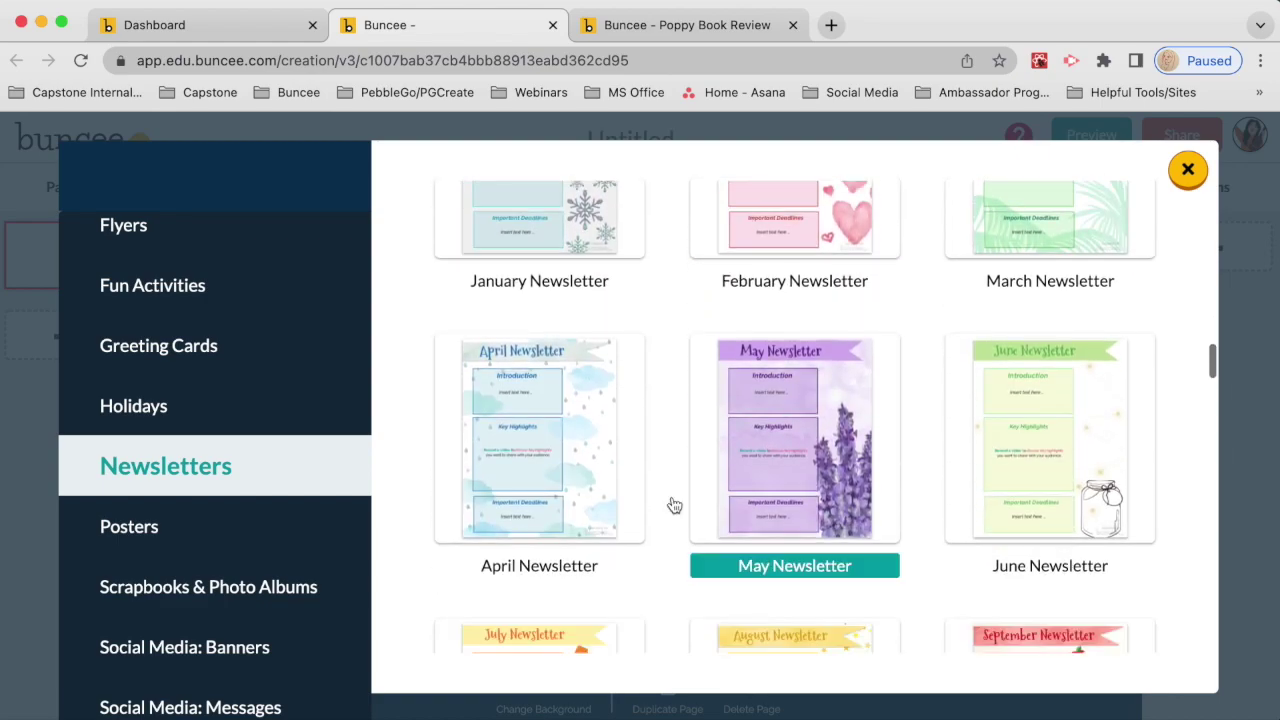
scroll(674, 505, up, 2)
scroll(674, 505, up, 1)
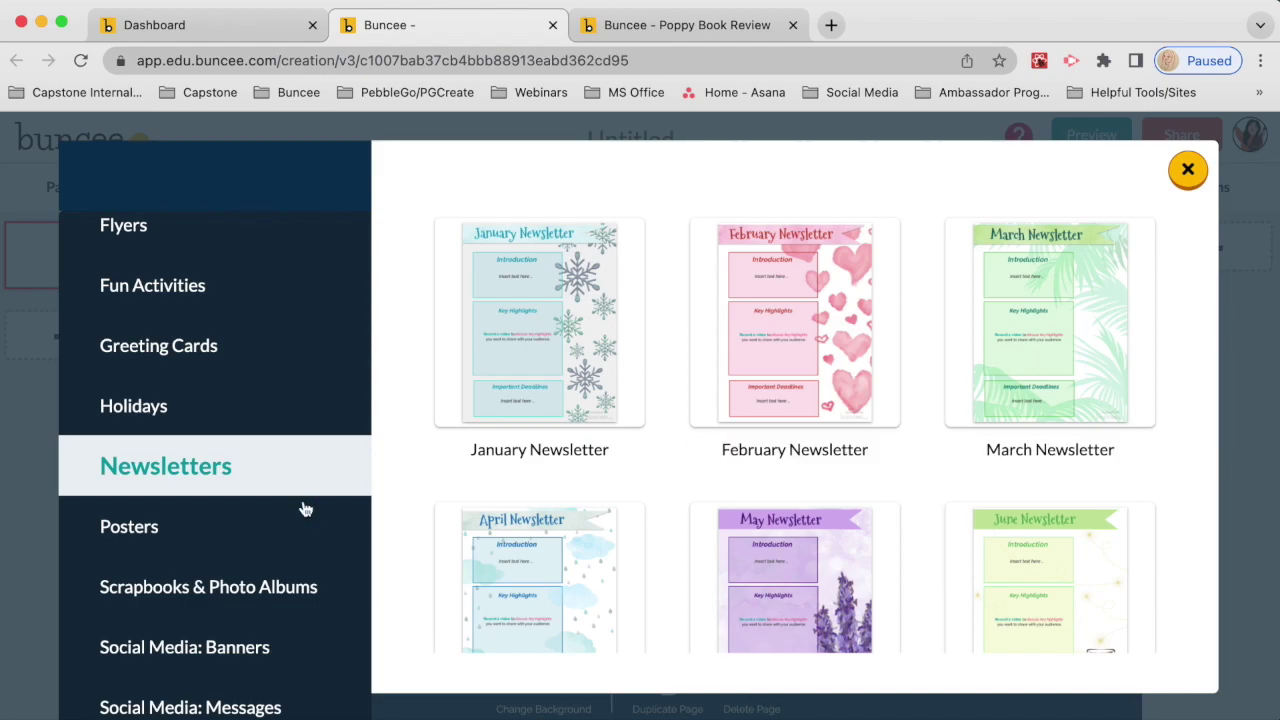
Step: Browse the Social Media: Messages templates and preview the orange World Teacher's Day Social Message
scroll(243, 552, down, 3)
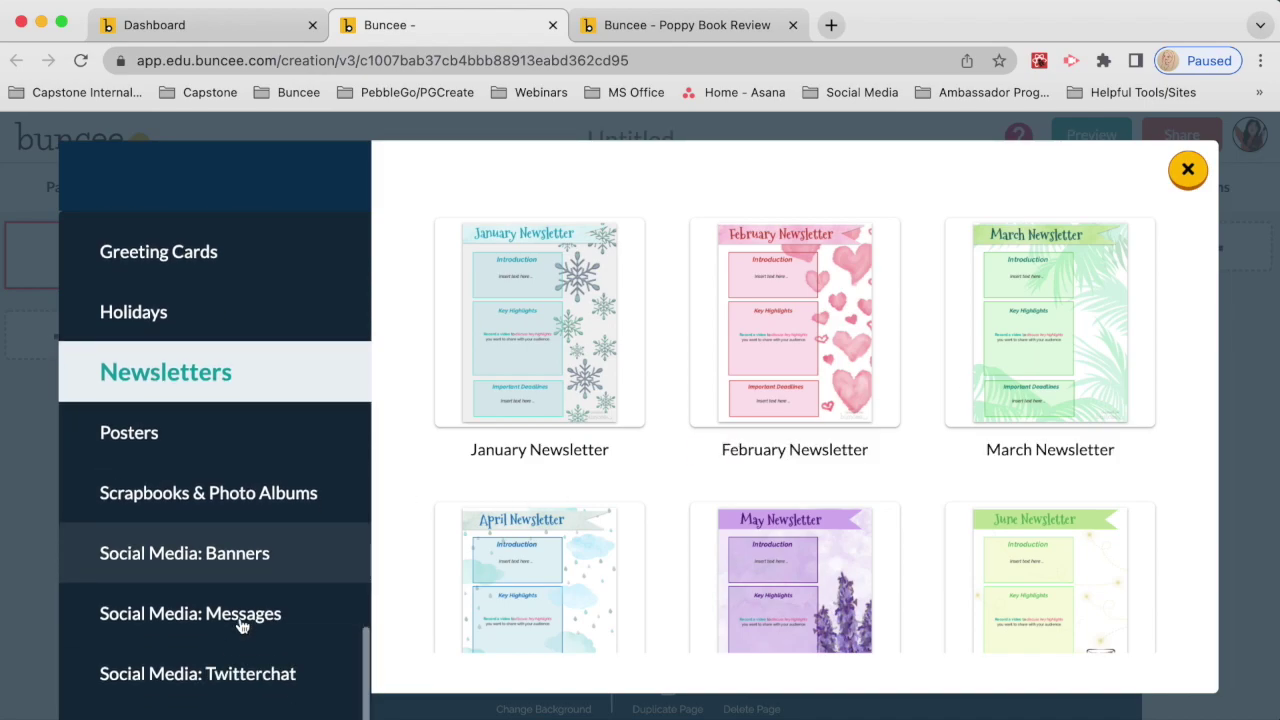
click(243, 614)
scroll(580, 529, down, 5)
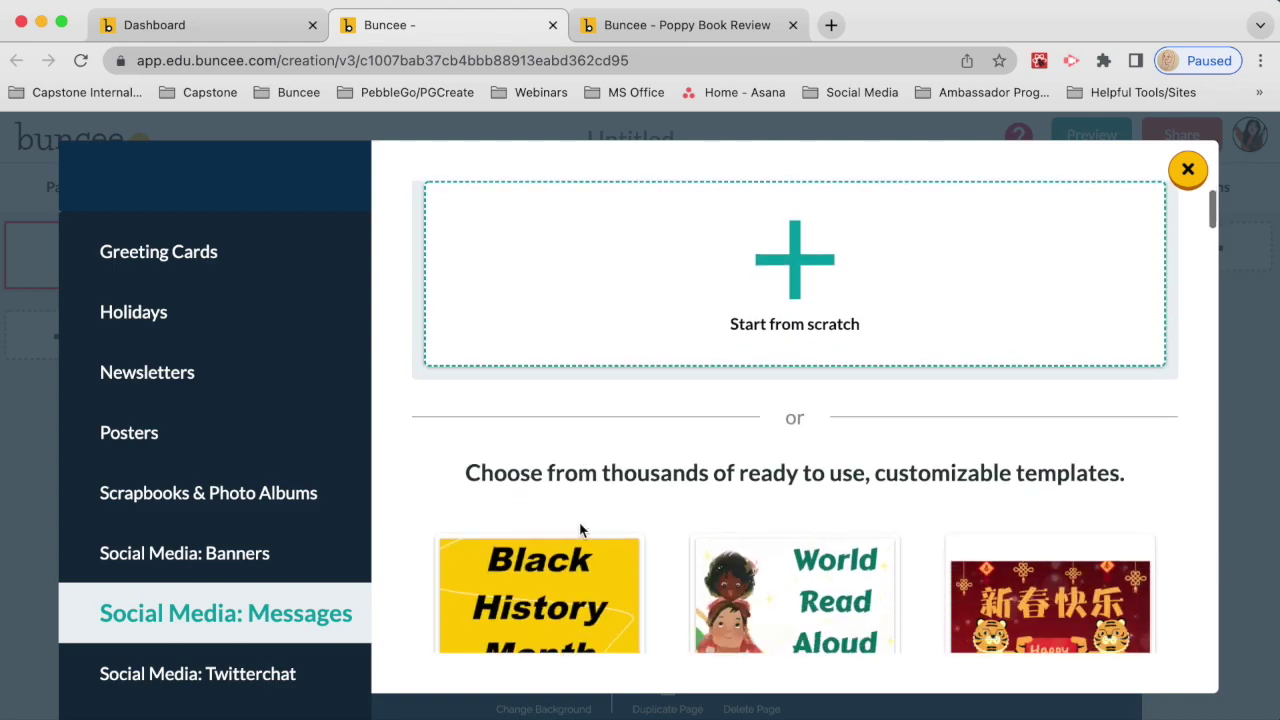
scroll(580, 530, down, 5)
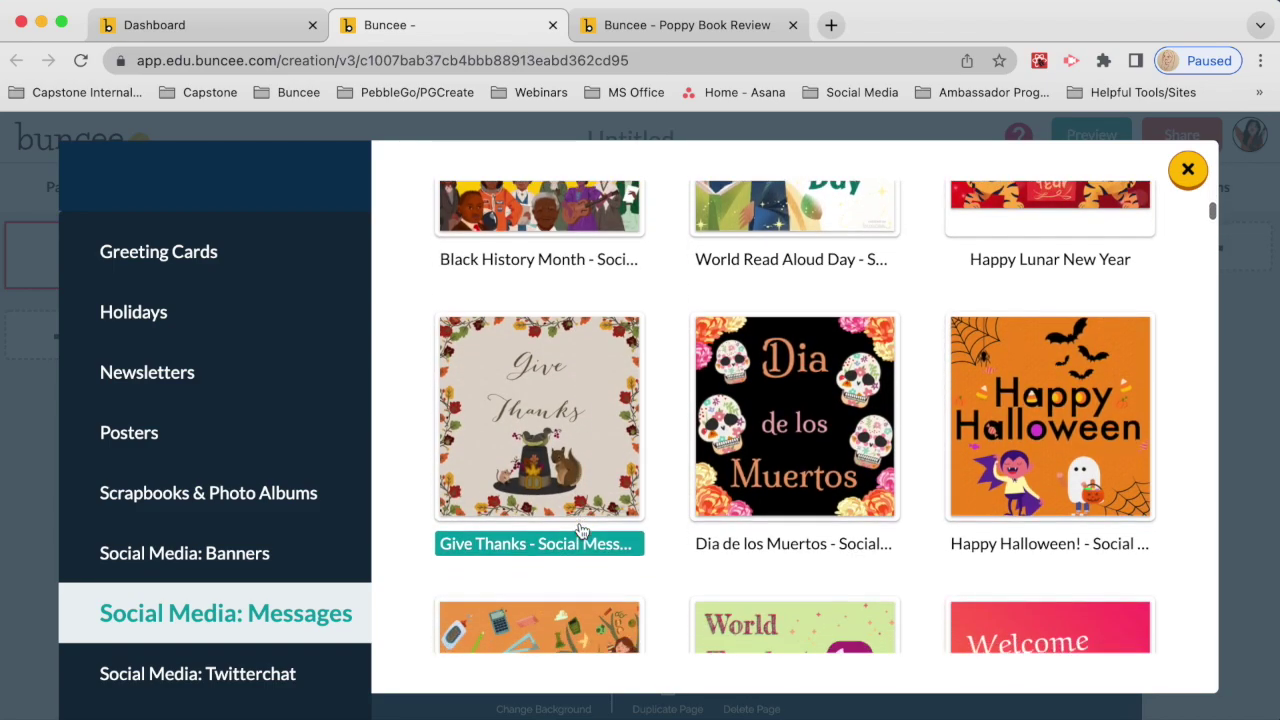
scroll(581, 530, down, 1)
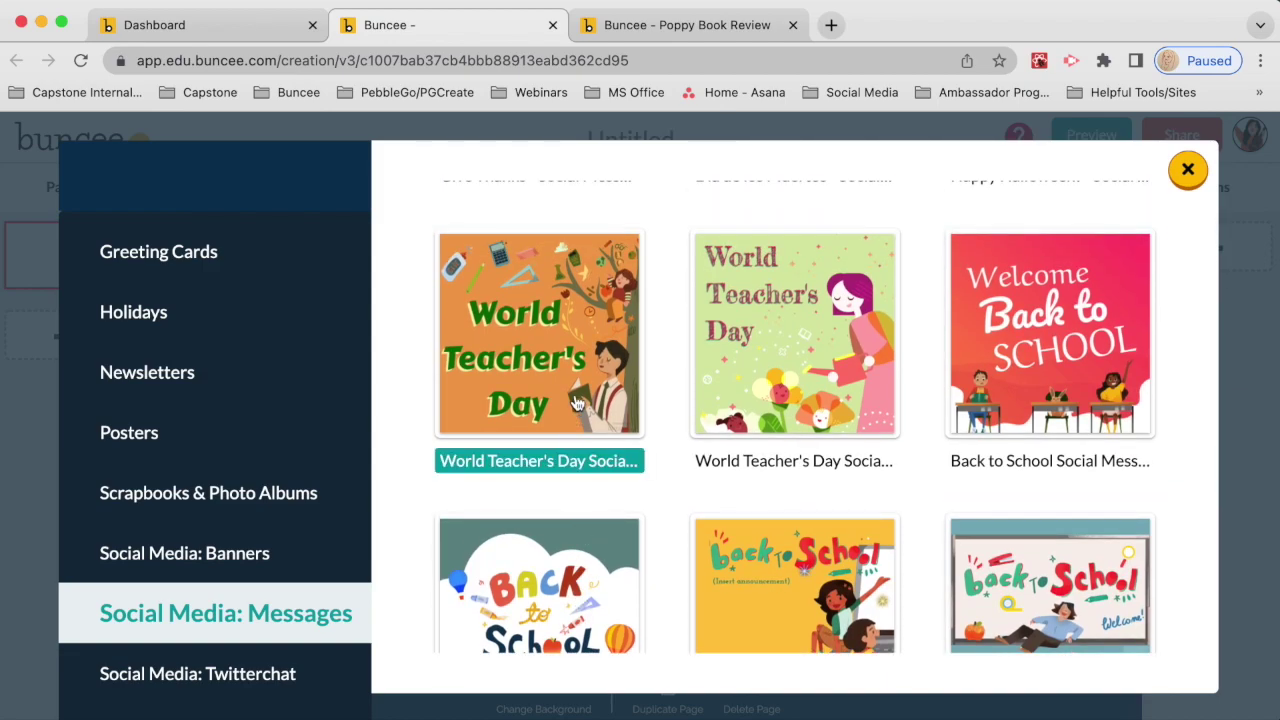
click(575, 400)
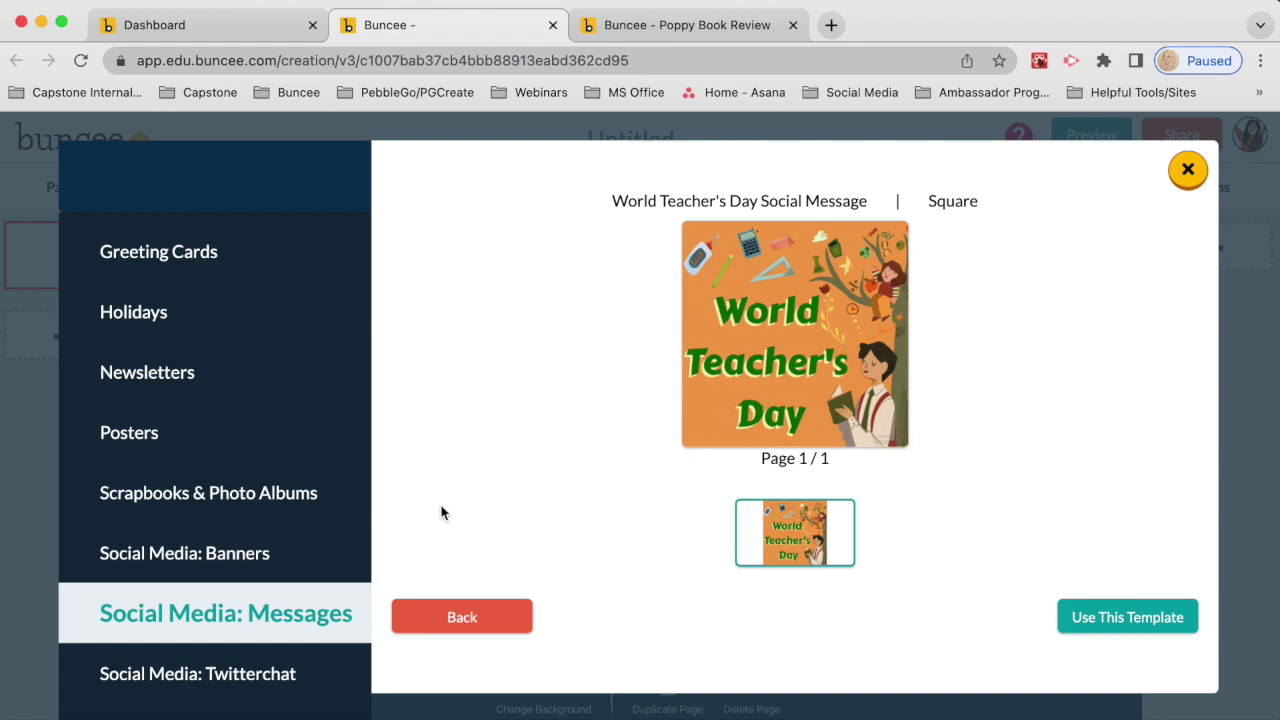
Step: Leave the World Teacher's Day preview and browse the Education: English templates
click(435, 625)
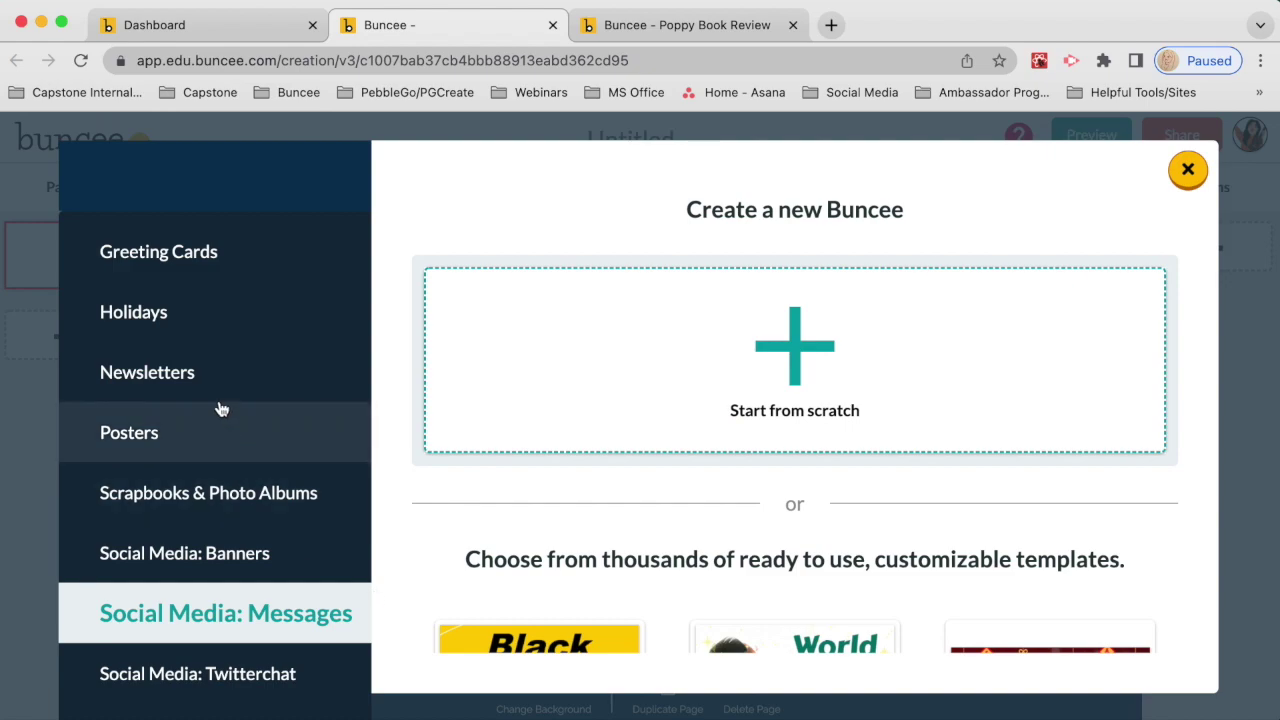
scroll(220, 406, up, 10)
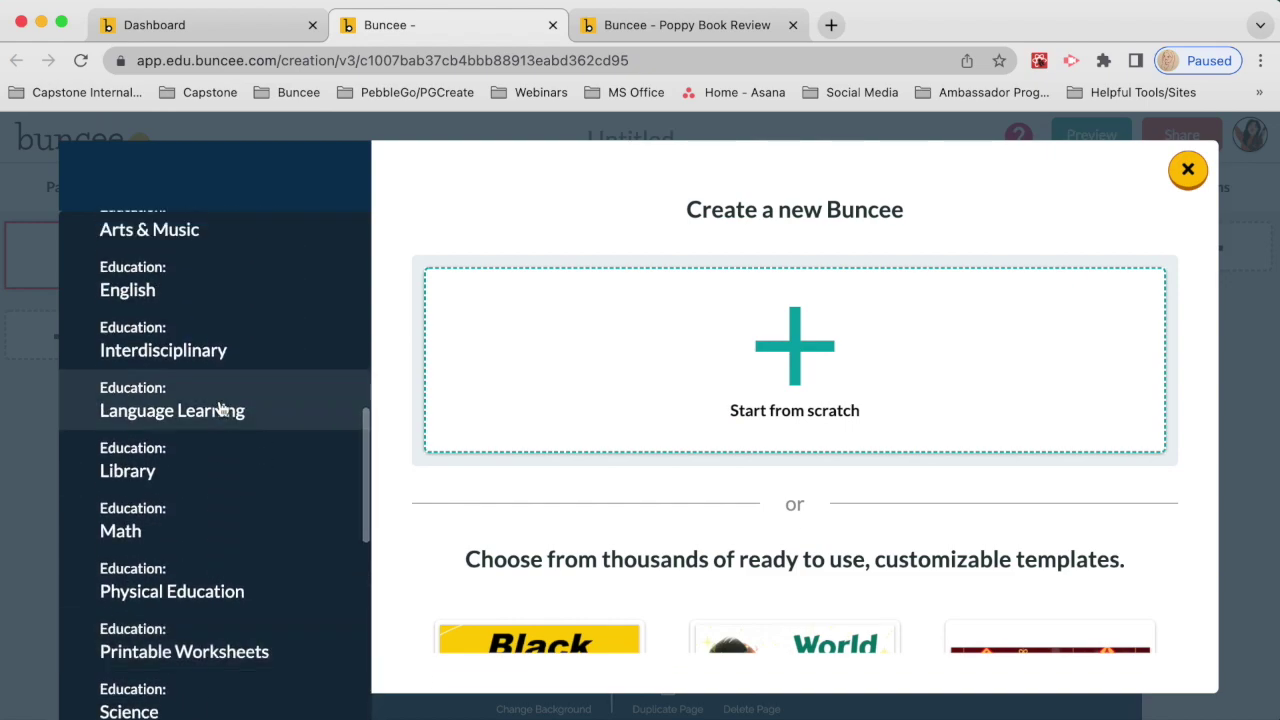
click(203, 298)
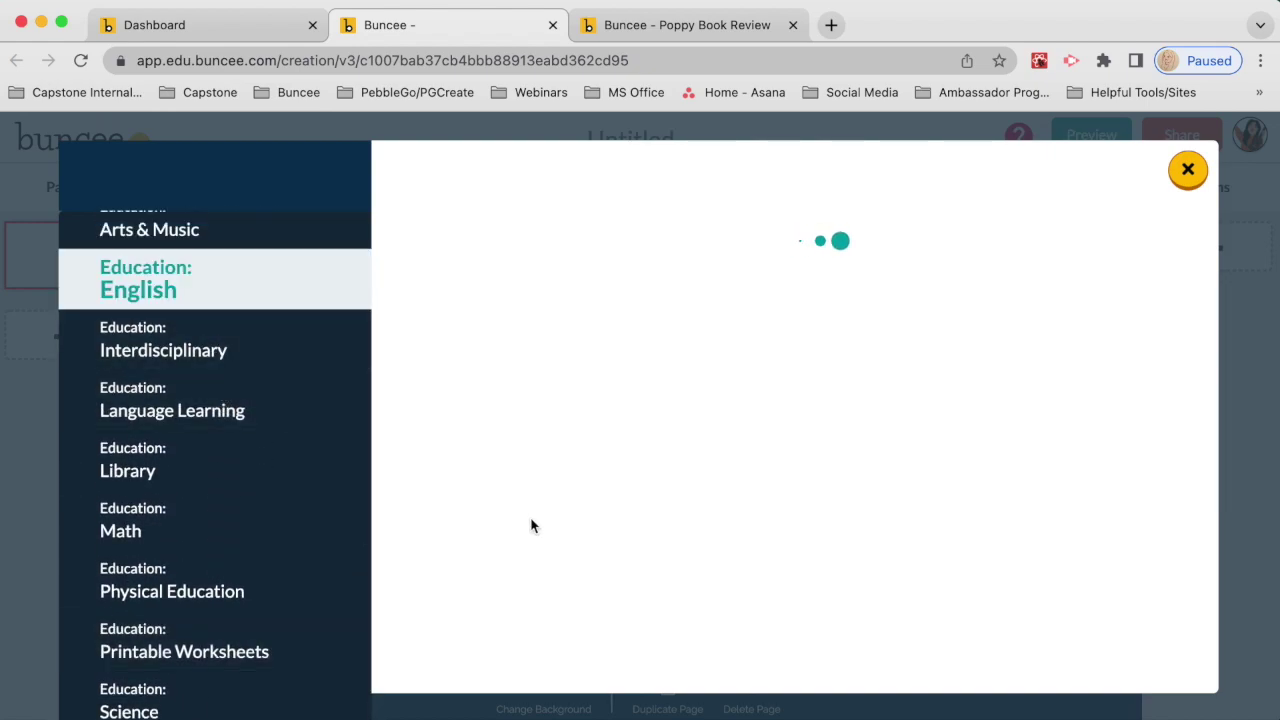
scroll(677, 560, down, 6)
scroll(679, 567, down, 3)
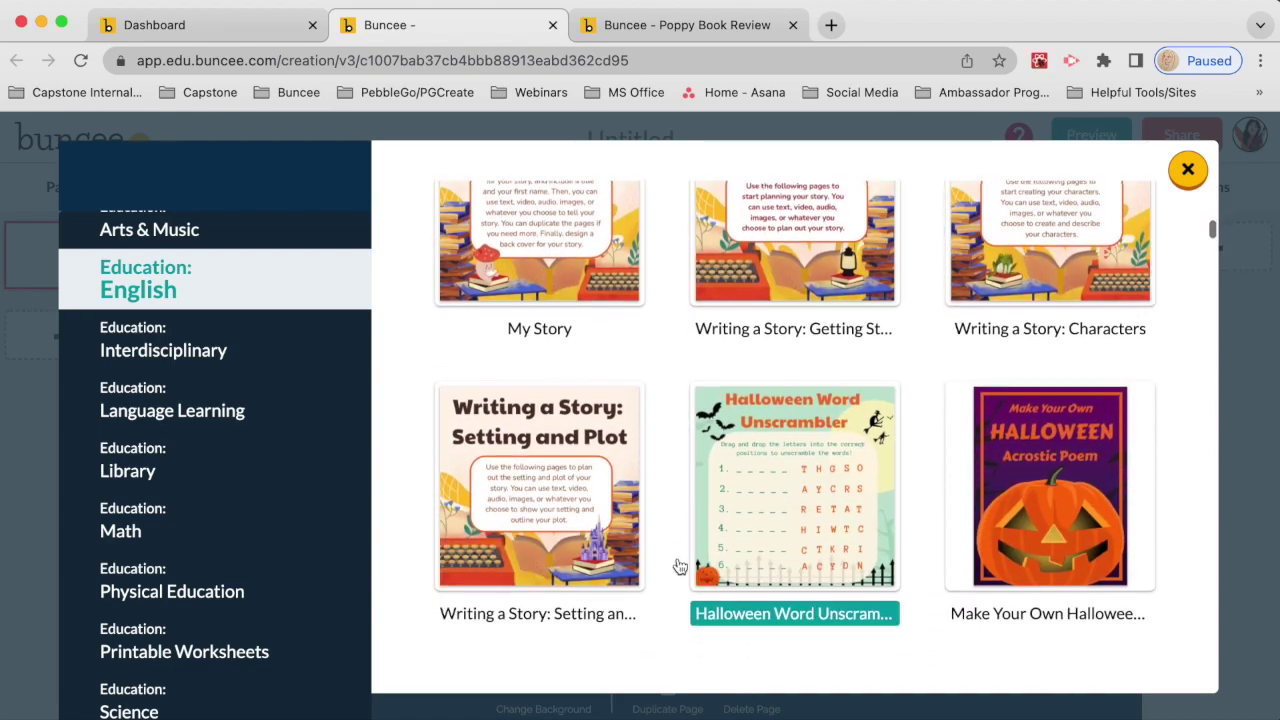
scroll(677, 566, down, 12)
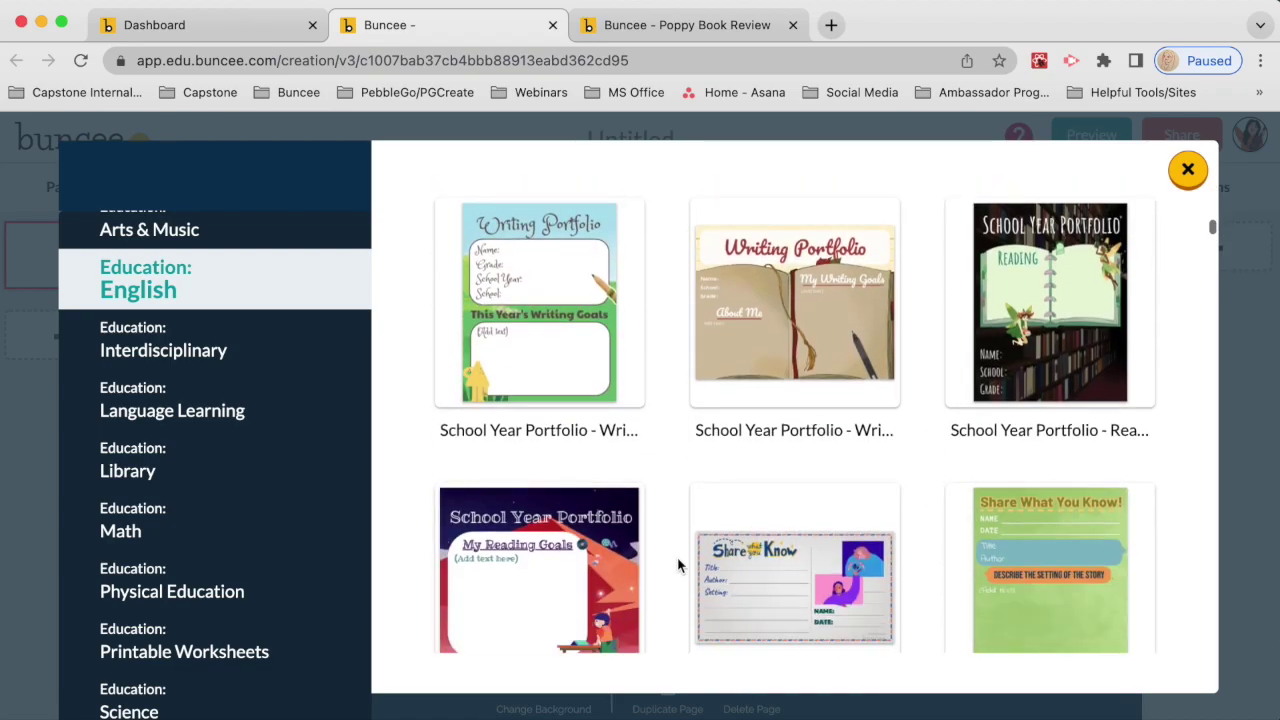
scroll(677, 566, down, 10)
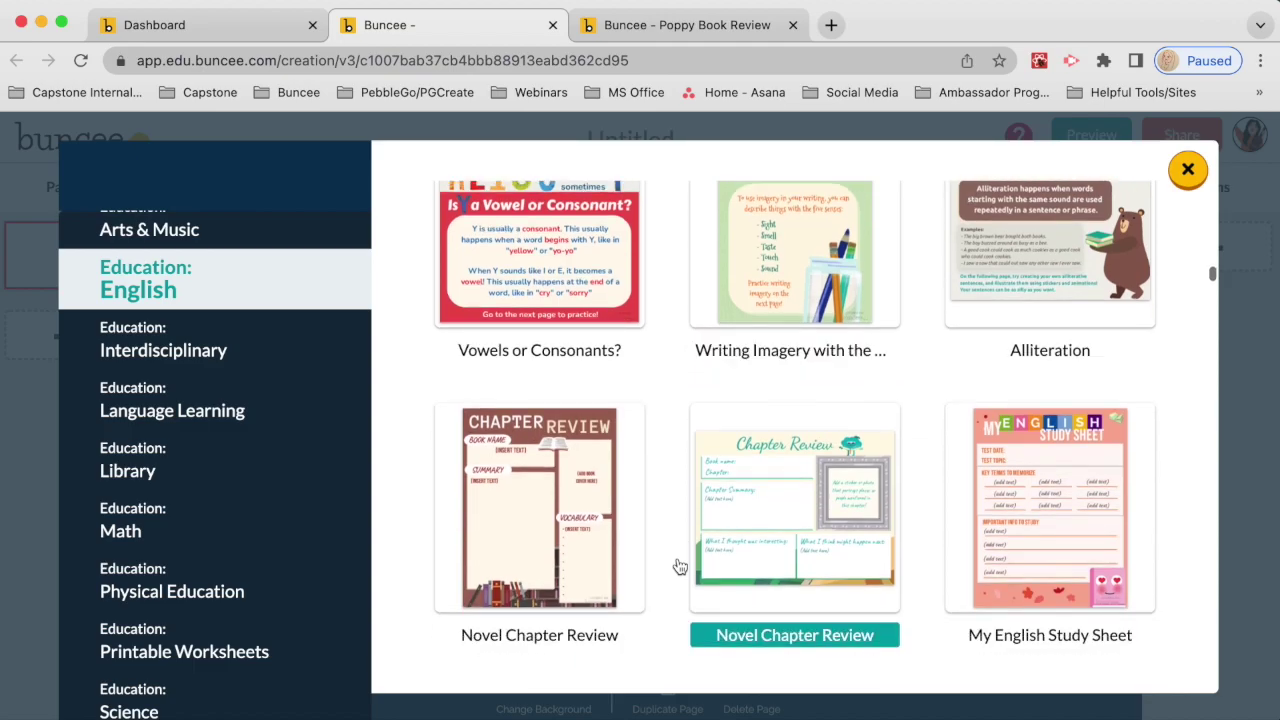
scroll(677, 566, down, 12)
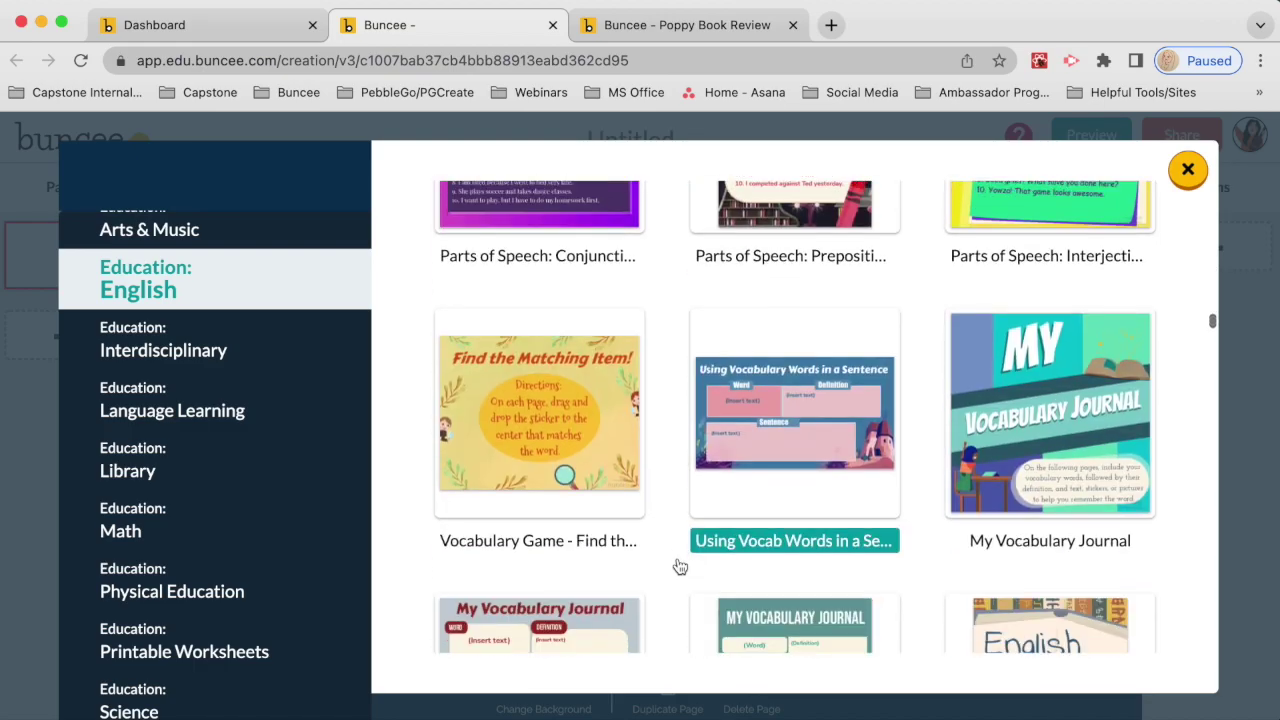
scroll(679, 567, down, 12)
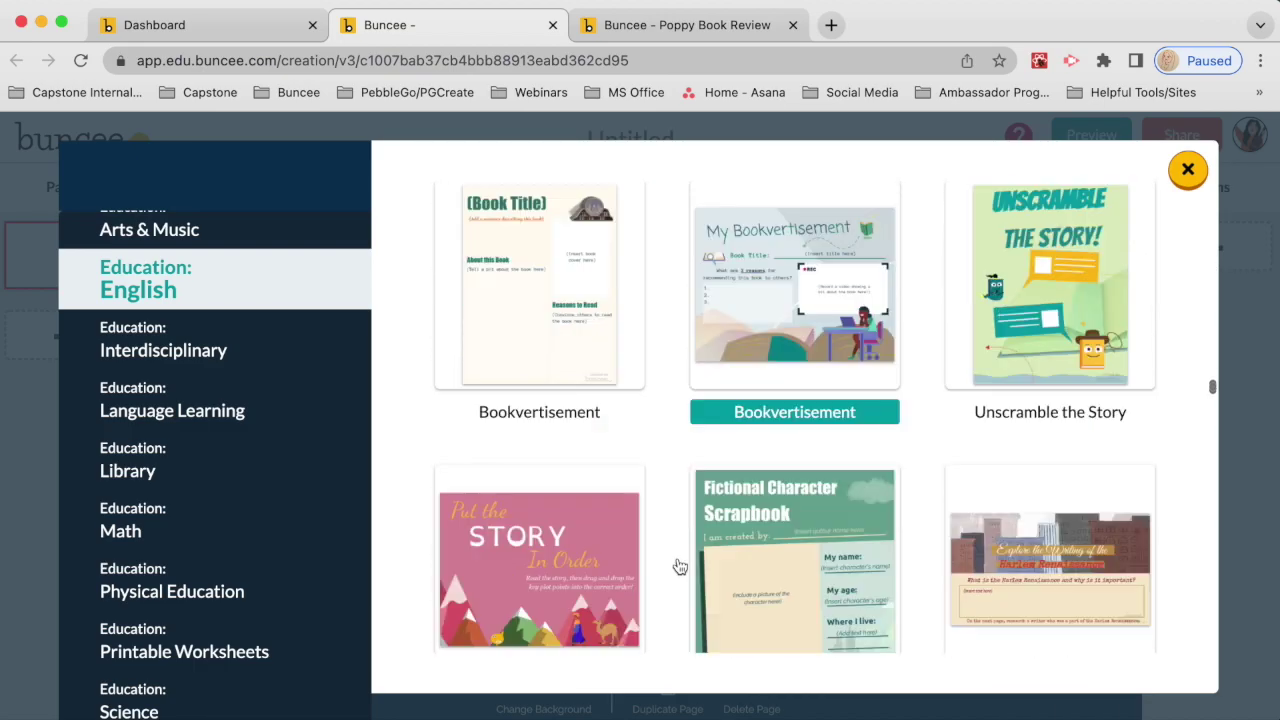
scroll(679, 567, down, 10)
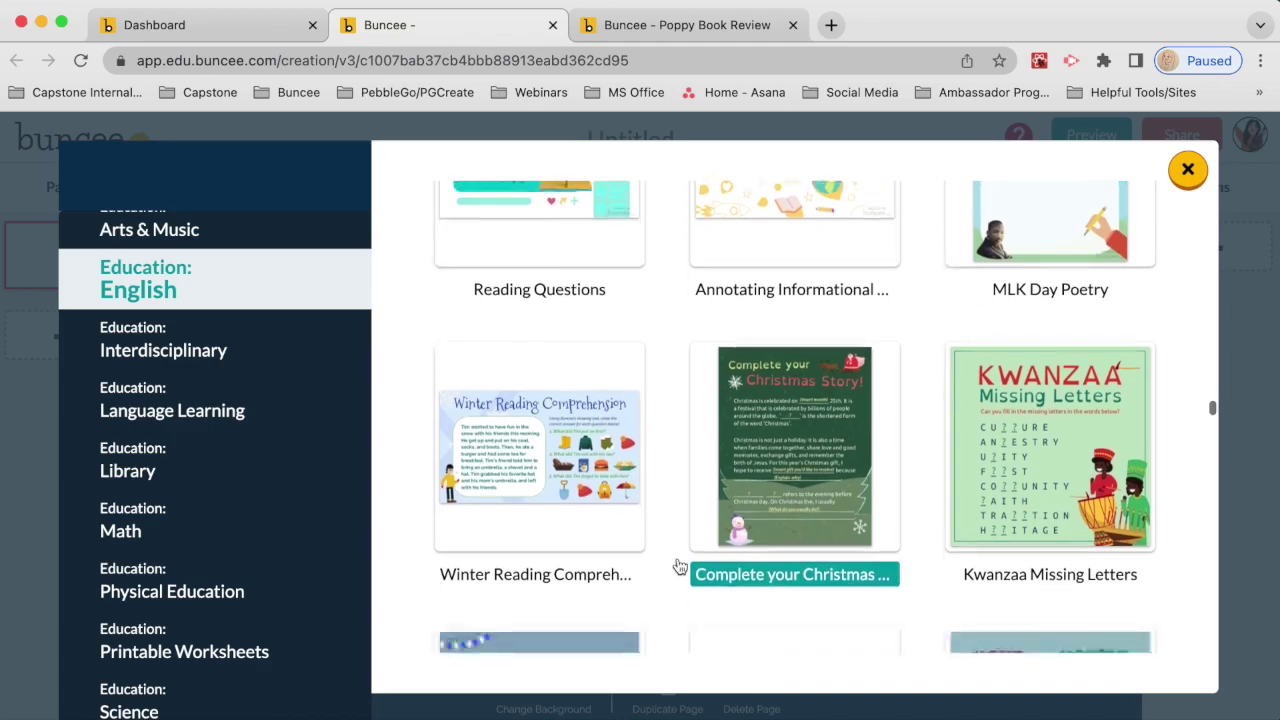
scroll(679, 567, down, 12)
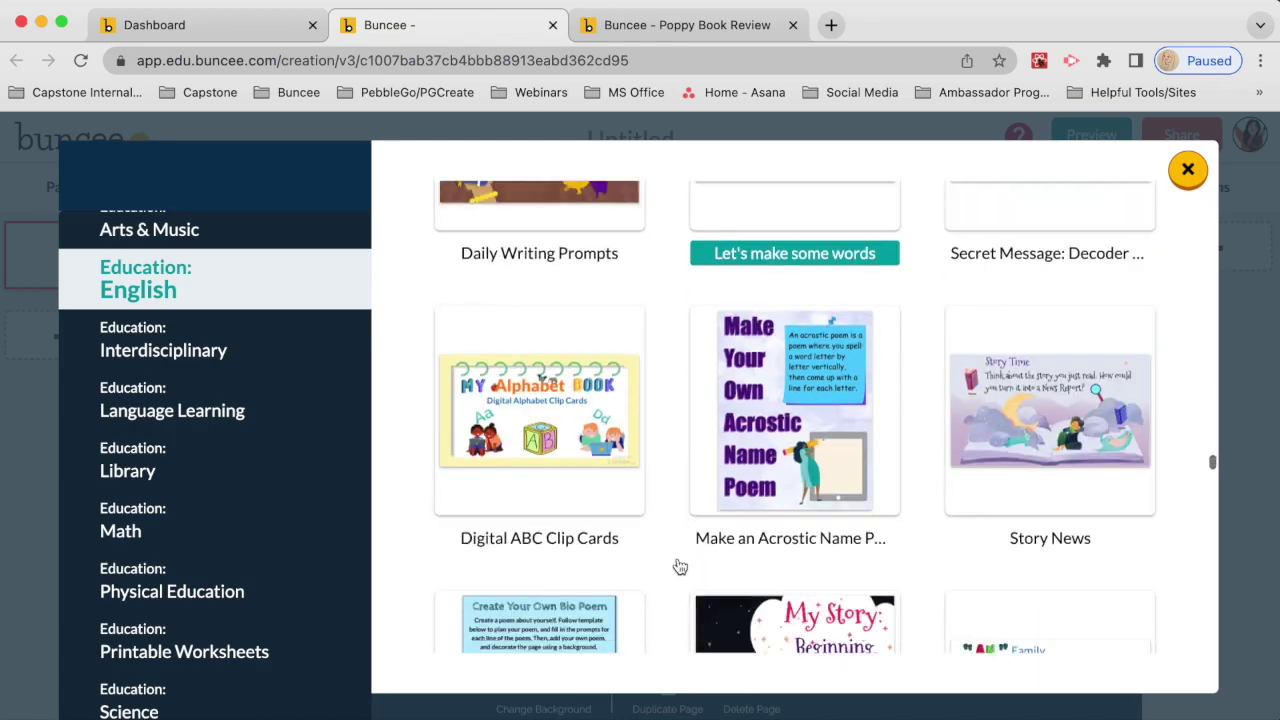
scroll(679, 567, down, 12)
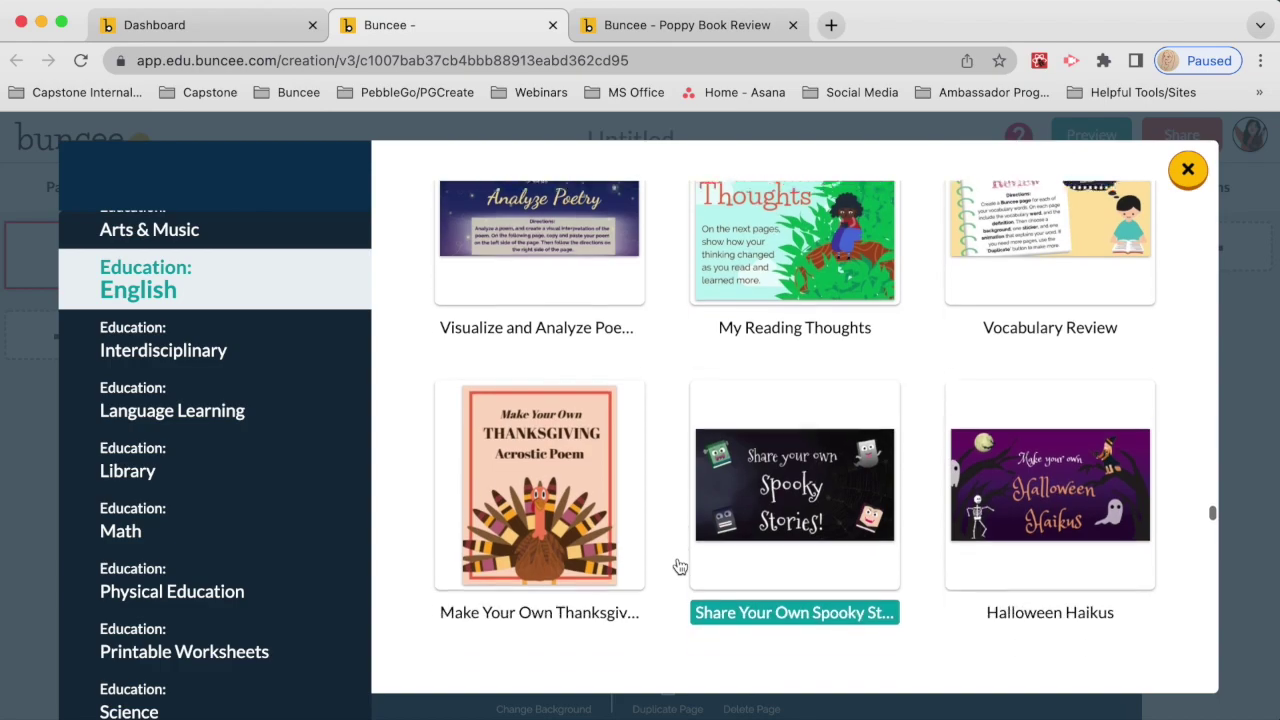
Step: Preview the Identify Adjectives and Adverbs template and go through its pages up to the Adverbs page
click(576, 418)
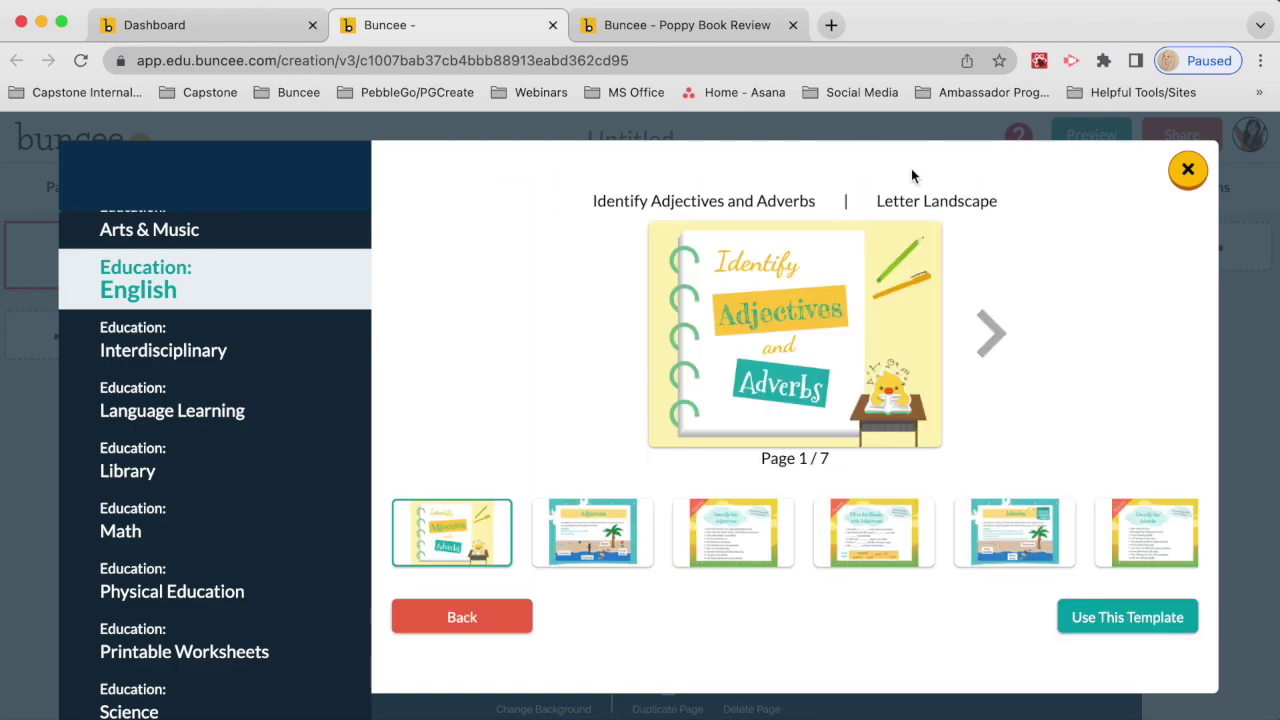
click(1000, 334)
click(606, 338)
click(1003, 340)
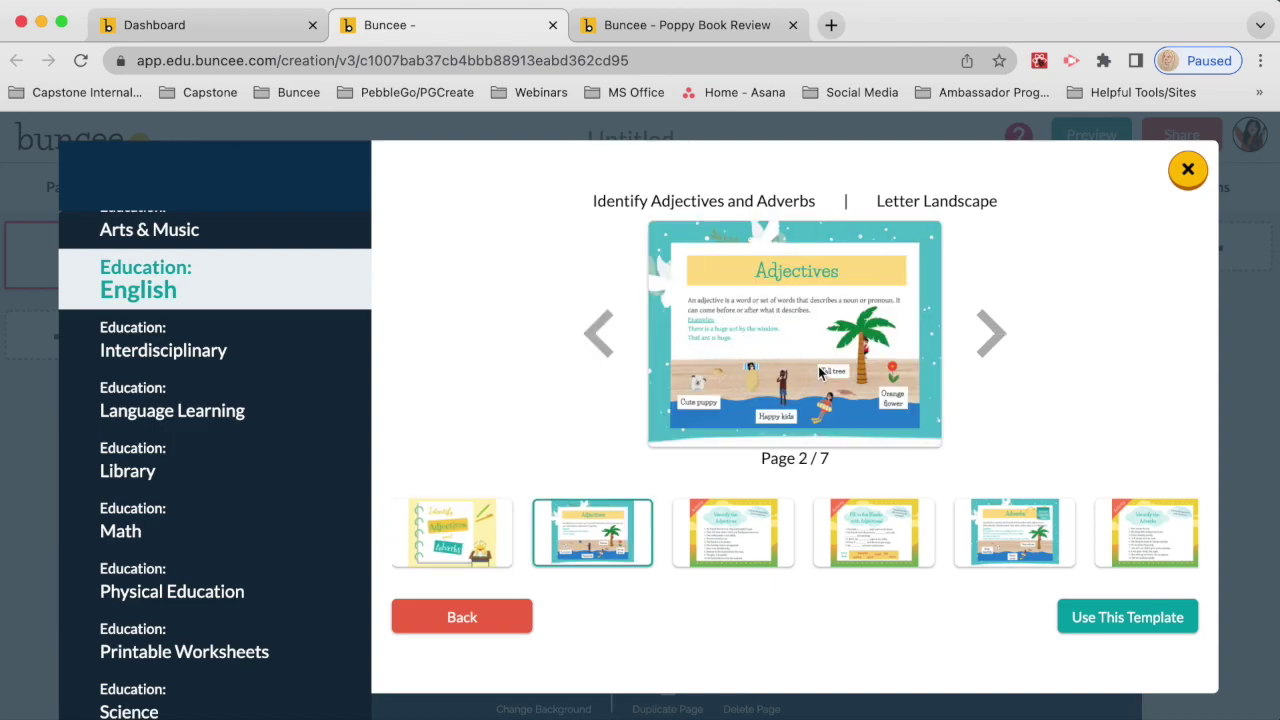
click(992, 338)
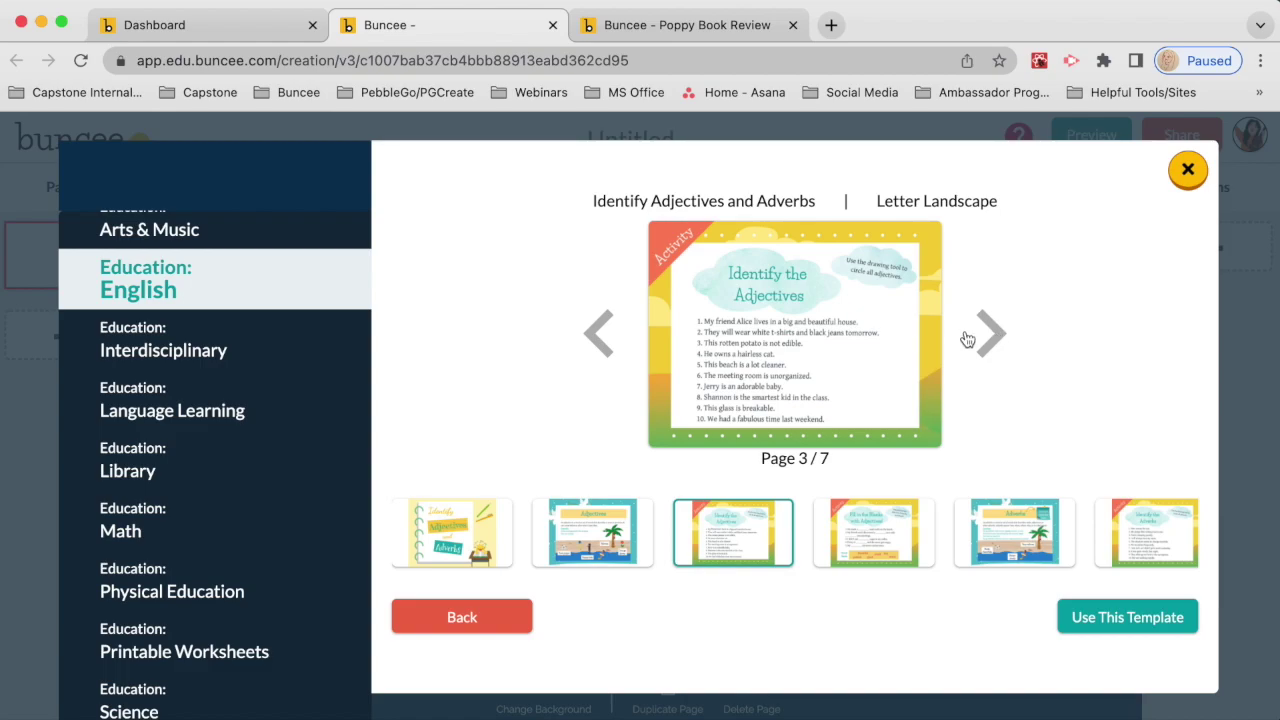
click(967, 340)
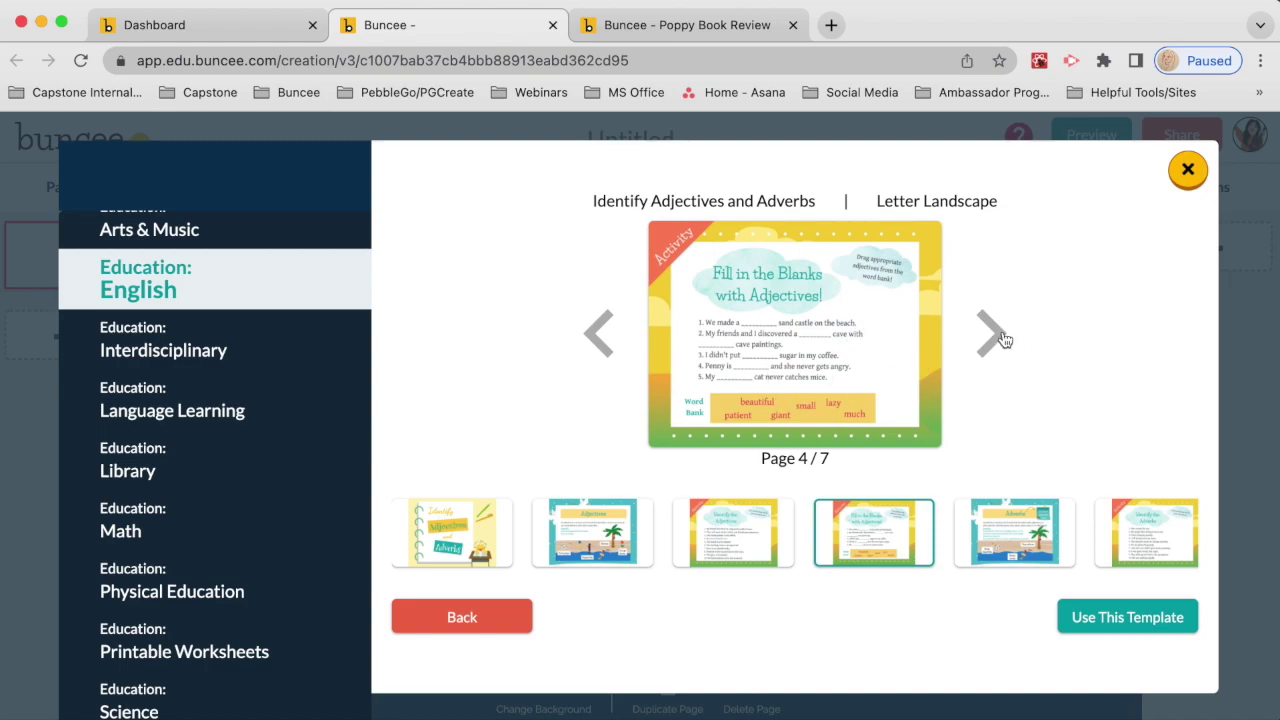
click(1004, 340)
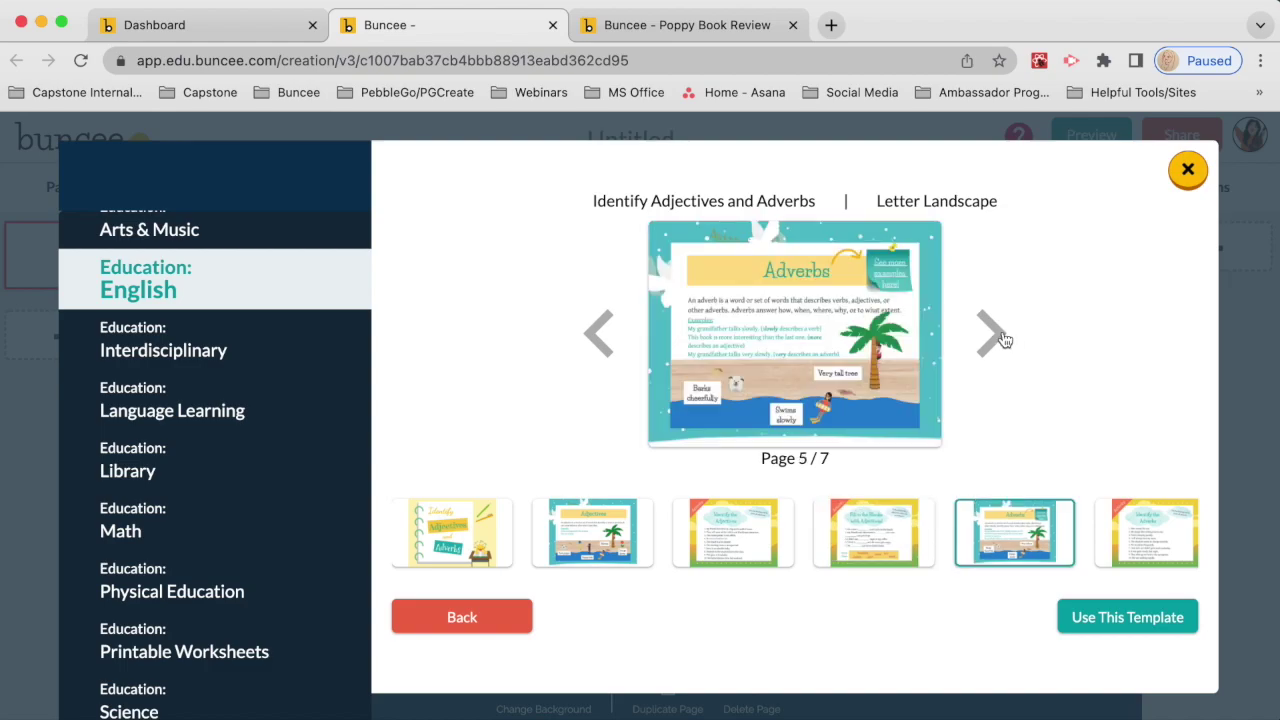
Step: Use the Identify Adjectives and Adverbs template for the new Buncee and open its sharing options
click(1084, 613)
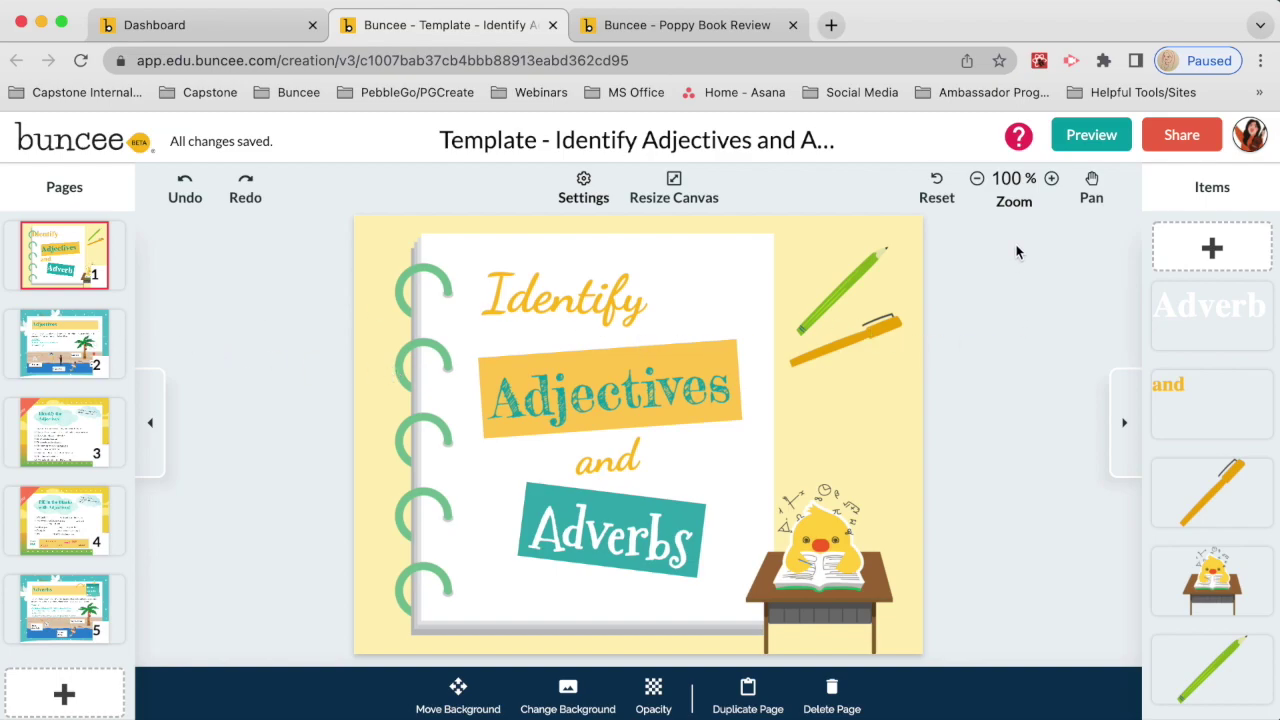
click(1180, 136)
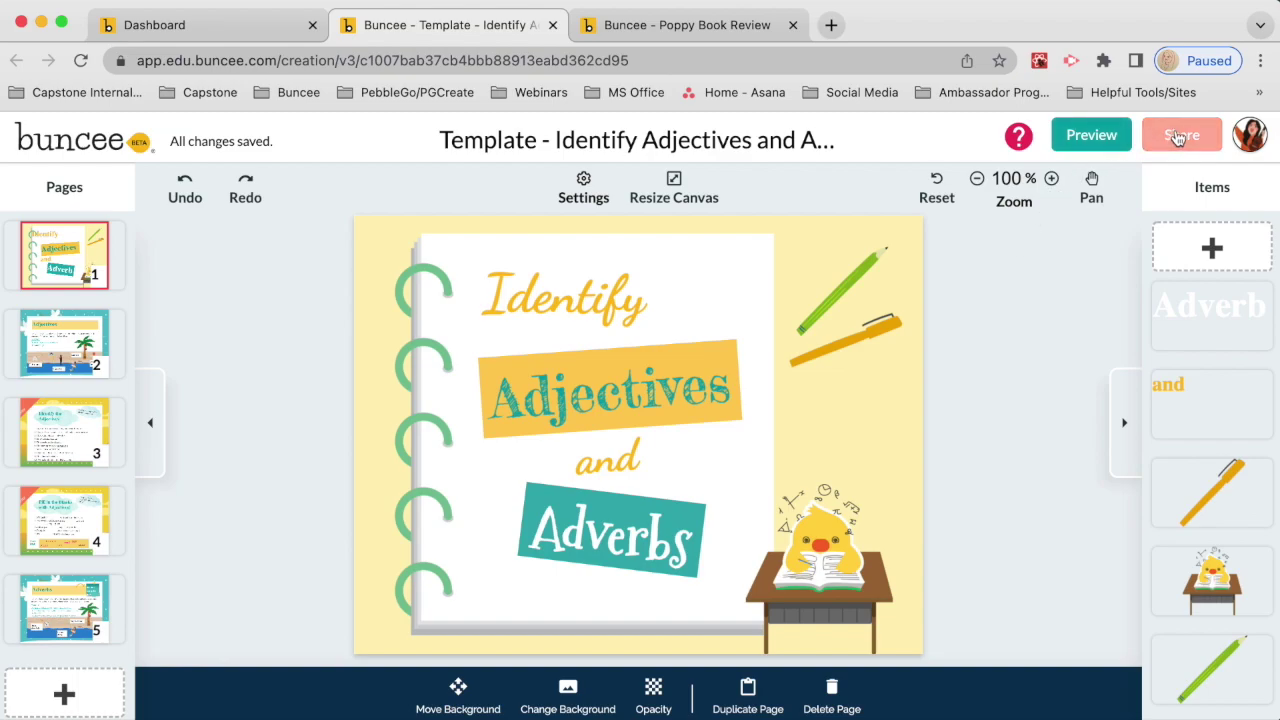
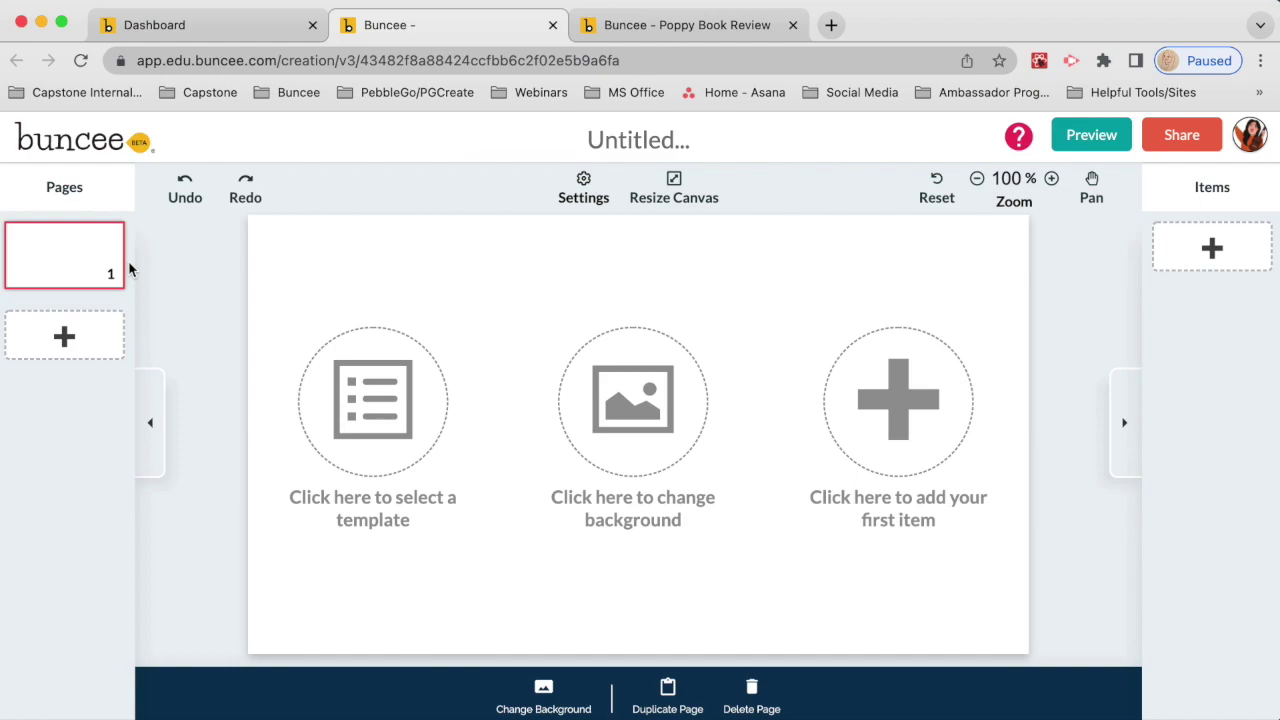
Step: Add a blank new page to the untitled Buncee and return to page 1
click(64, 339)
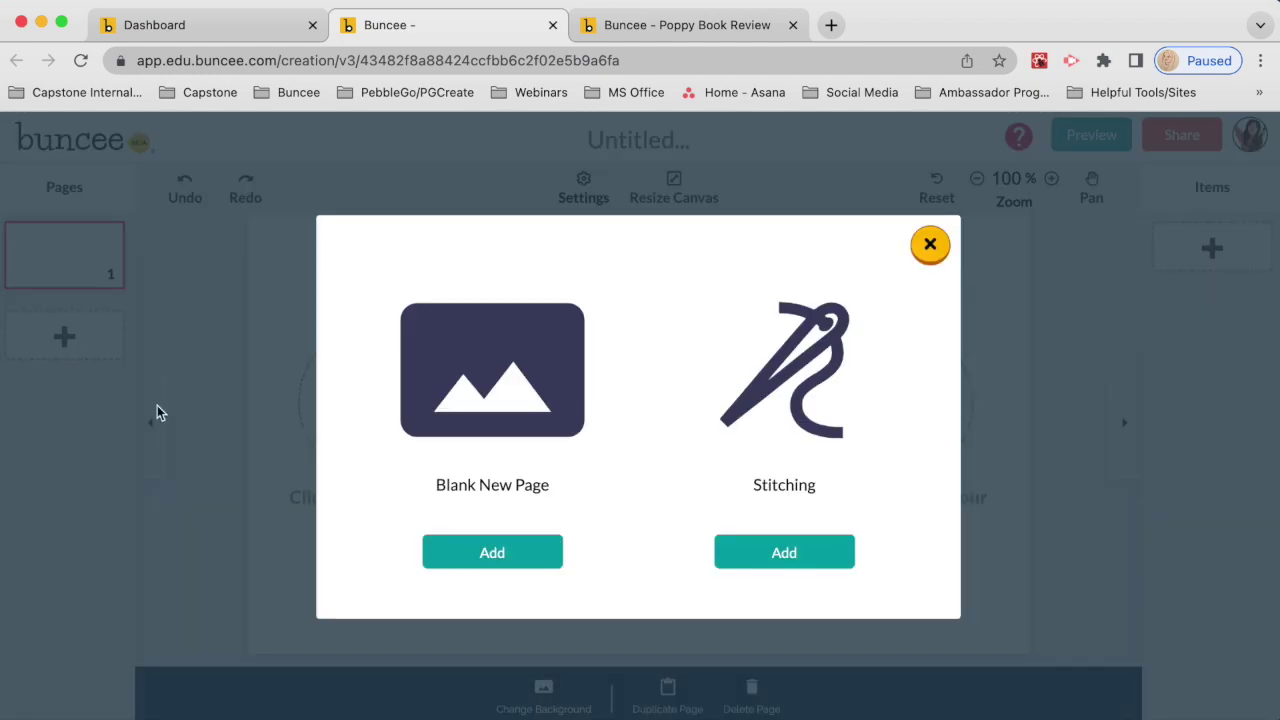
click(442, 553)
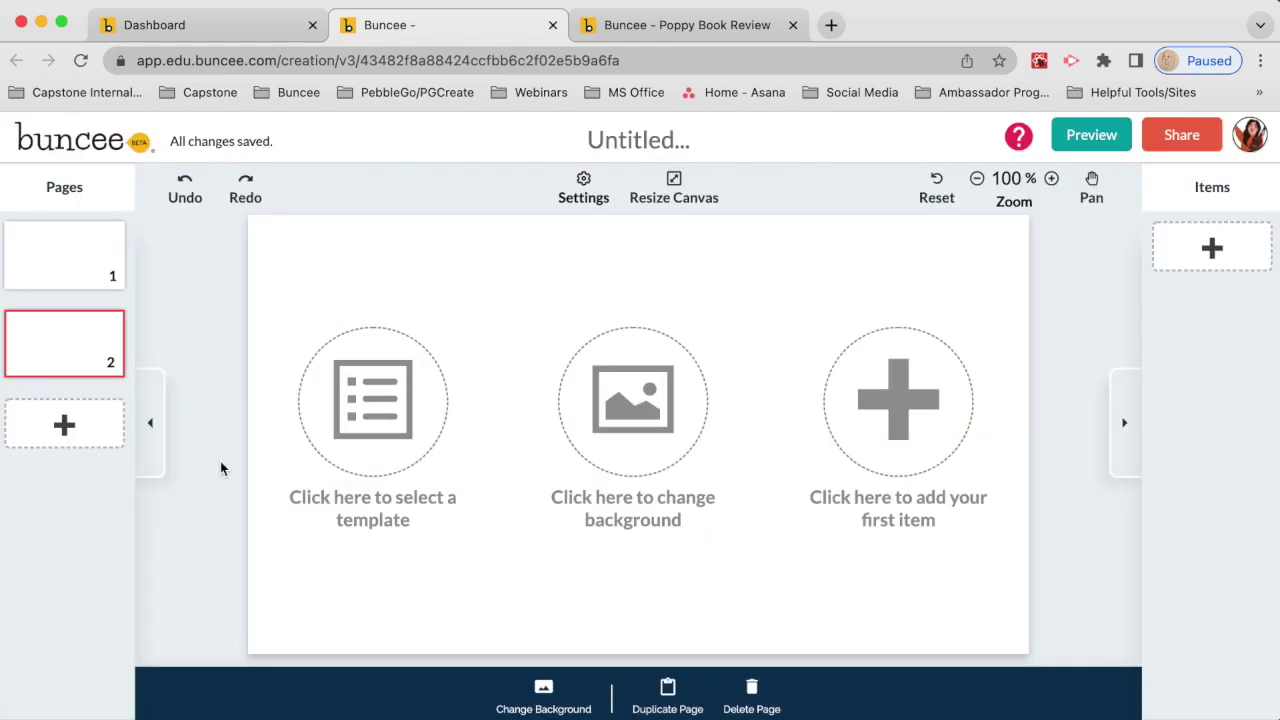
click(86, 262)
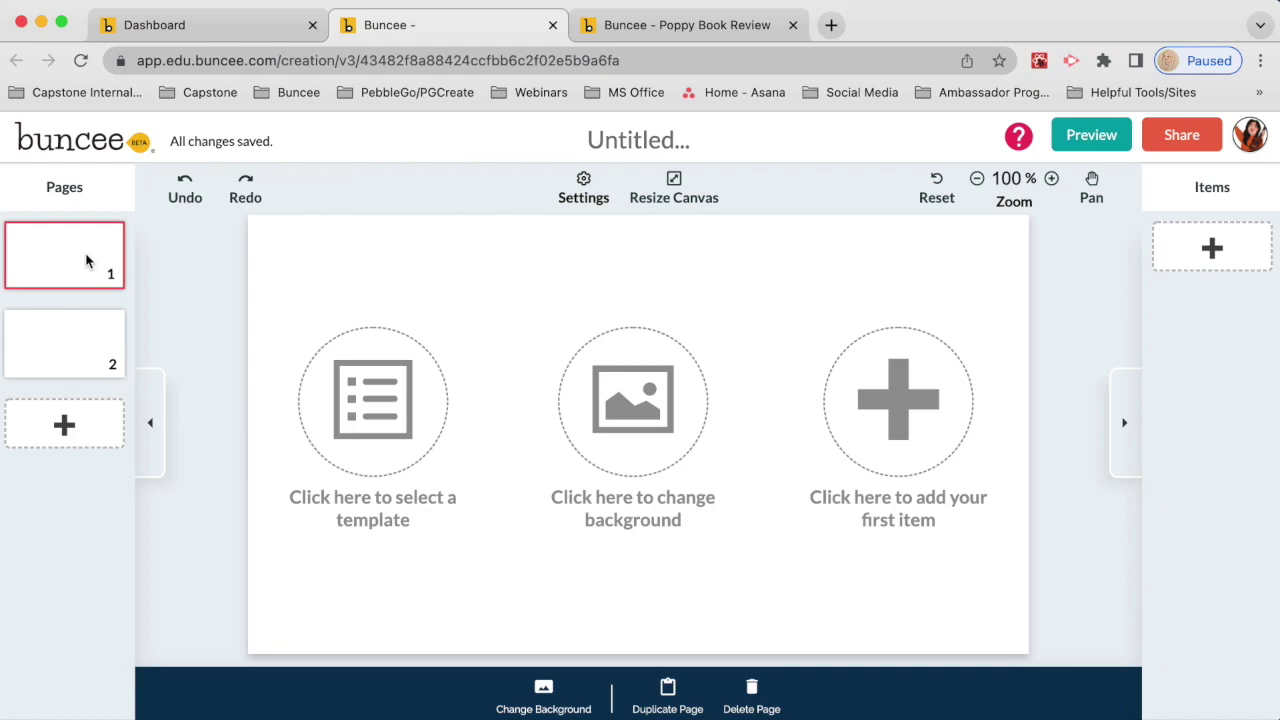
Step: Collapse the list of page thumbnails, expand it again and leave it collapsed
click(155, 425)
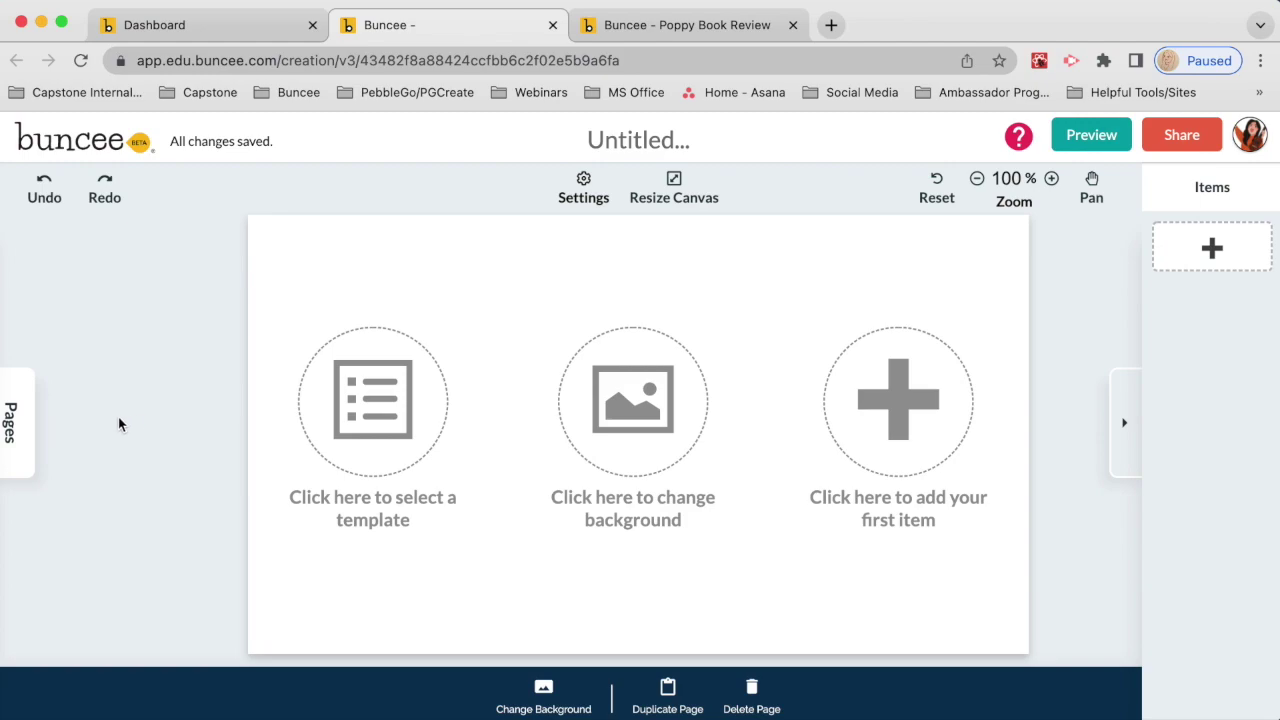
click(30, 424)
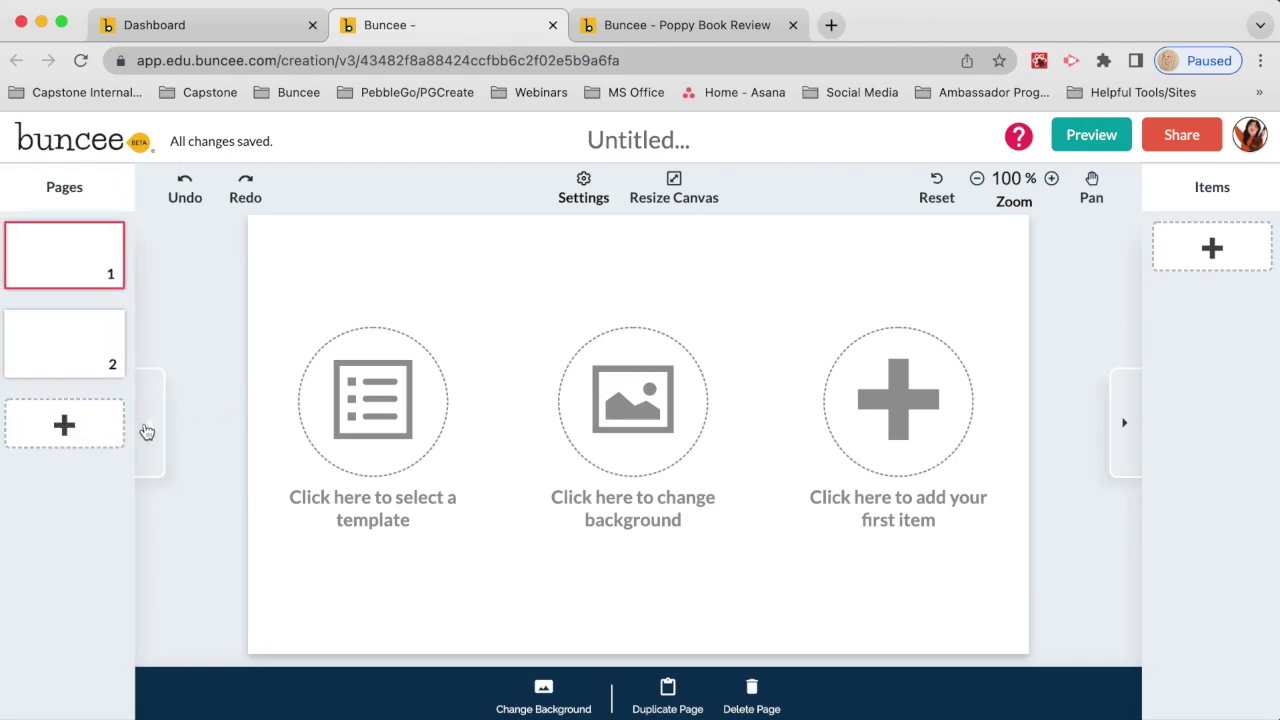
click(147, 430)
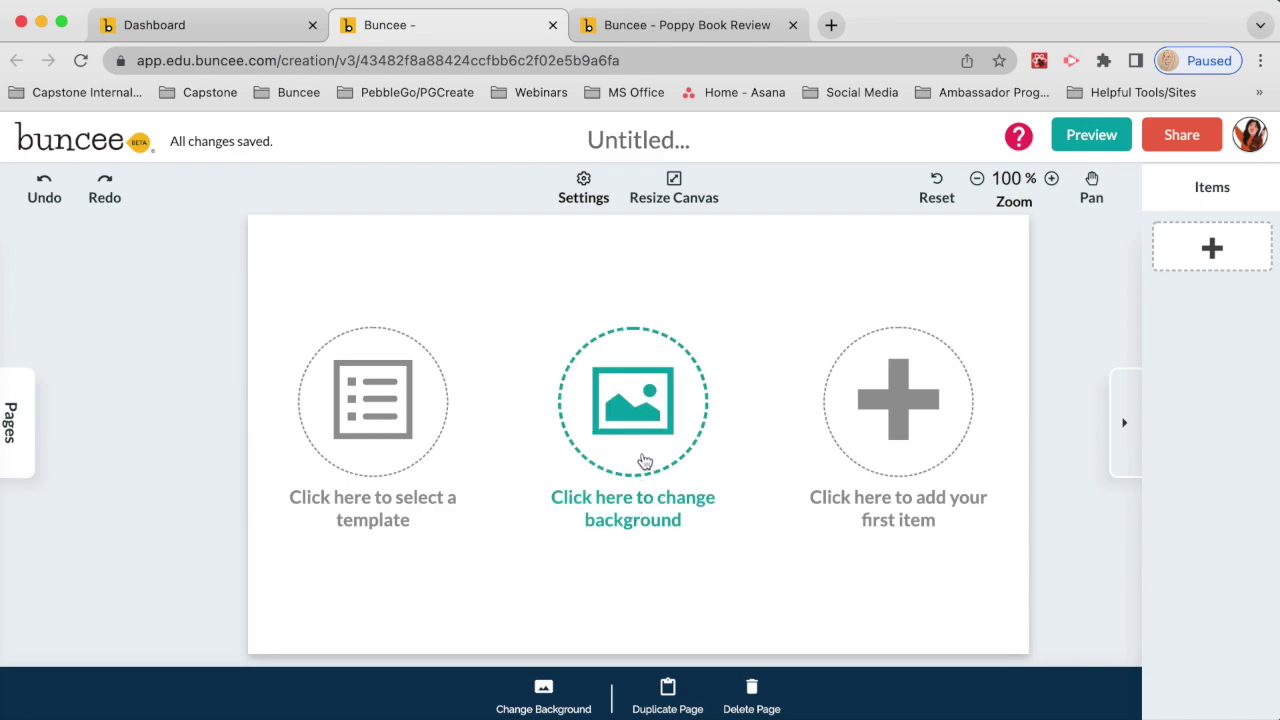
Step: Open the background choices for page 1 and look at the Web, Color and Upload sources
click(543, 700)
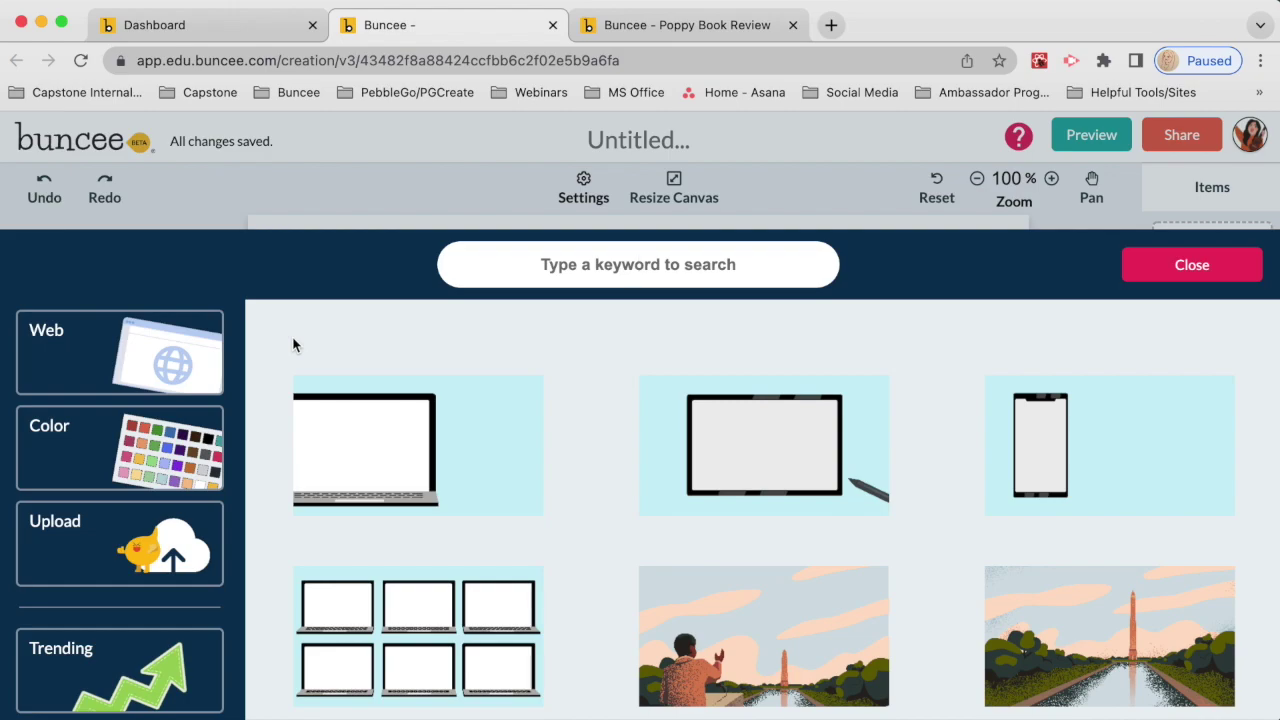
click(110, 363)
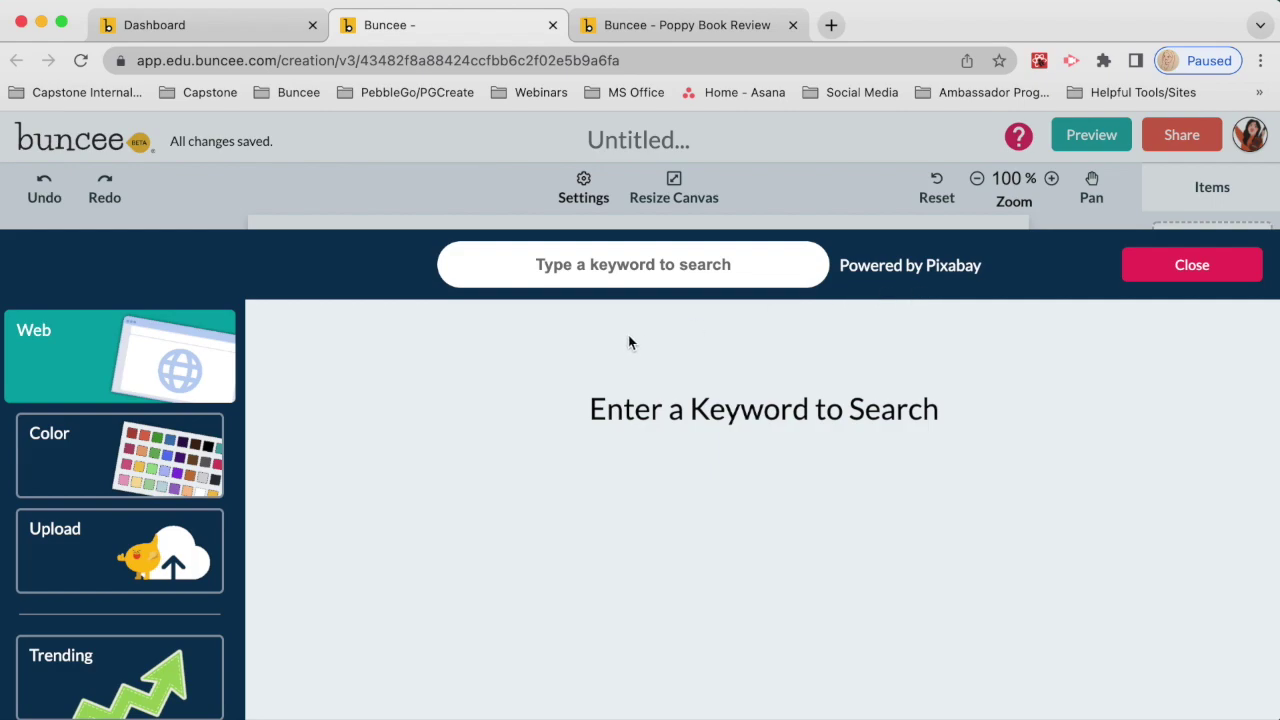
click(140, 443)
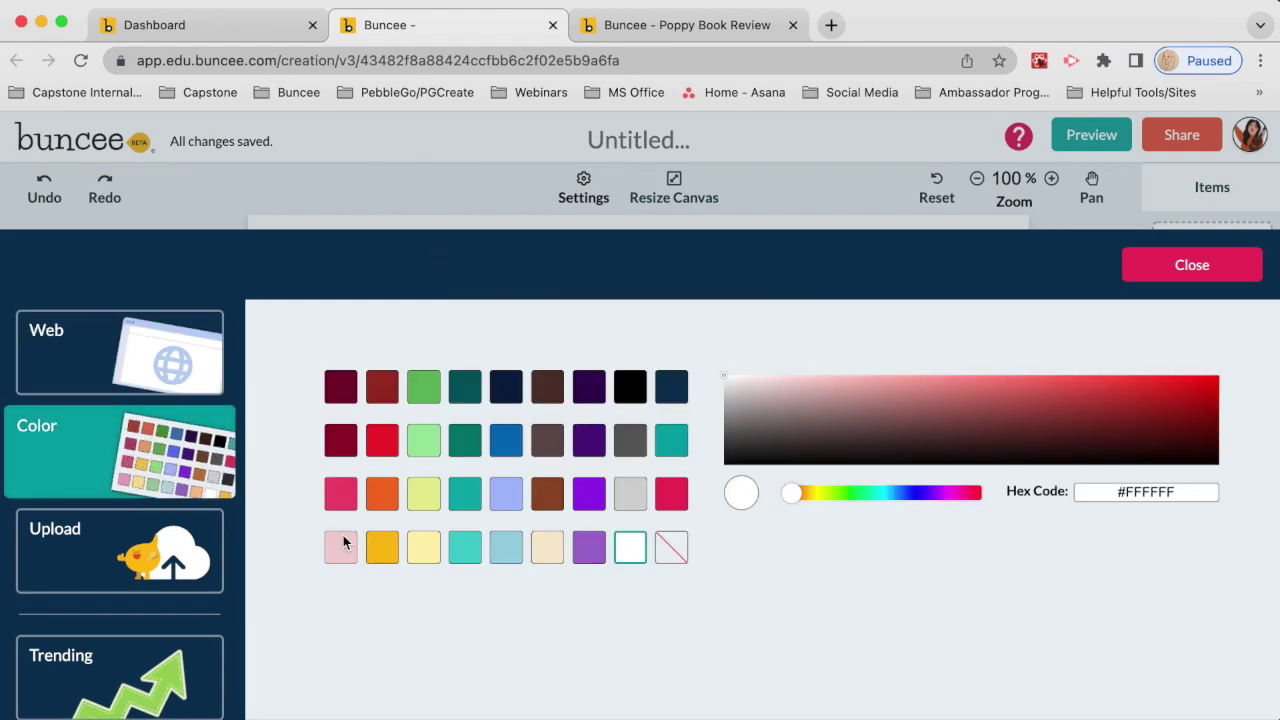
click(110, 549)
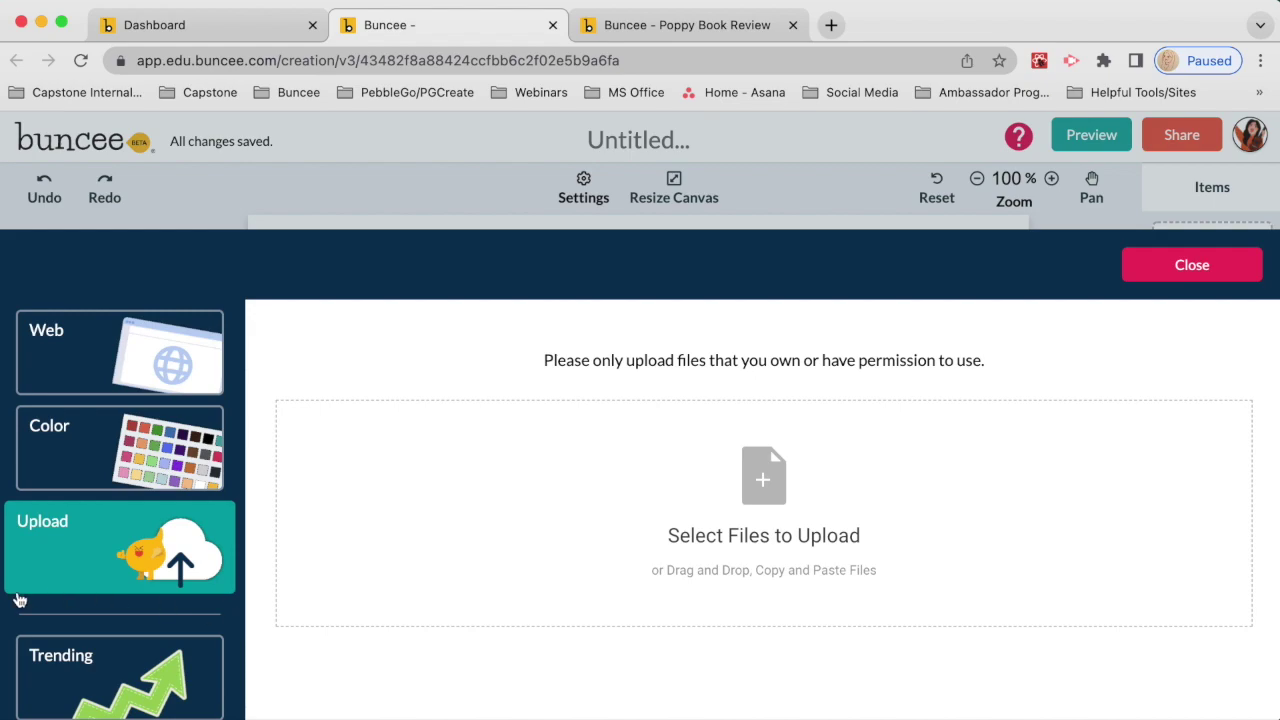
Step: Look through the background categories and view the Animals backgrounds
scroll(19, 599, down, 10)
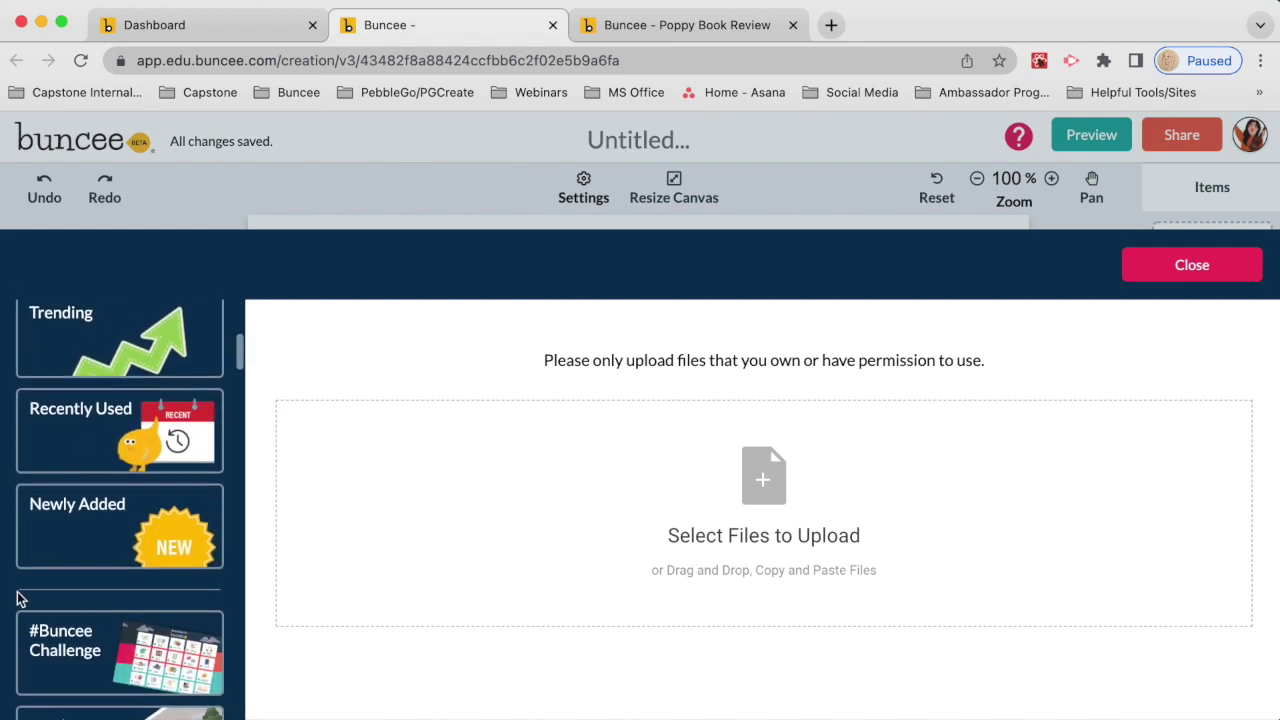
scroll(19, 599, down, 5)
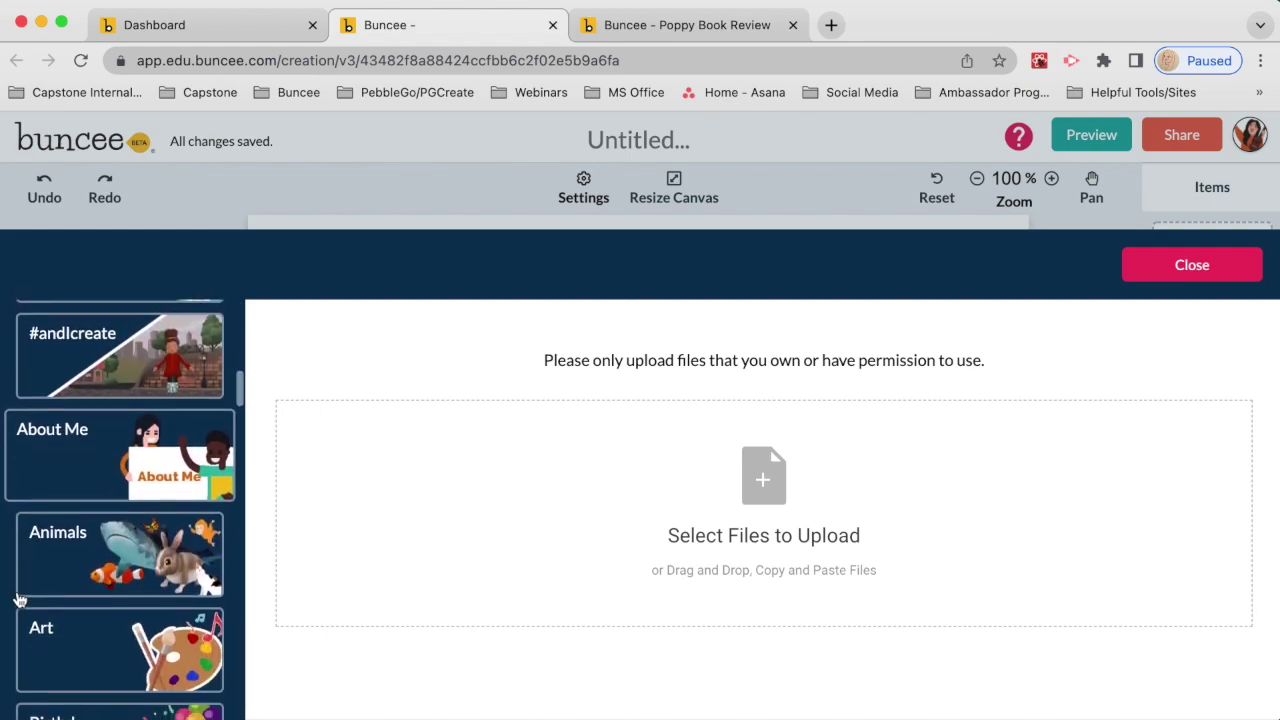
scroll(19, 599, down, 3)
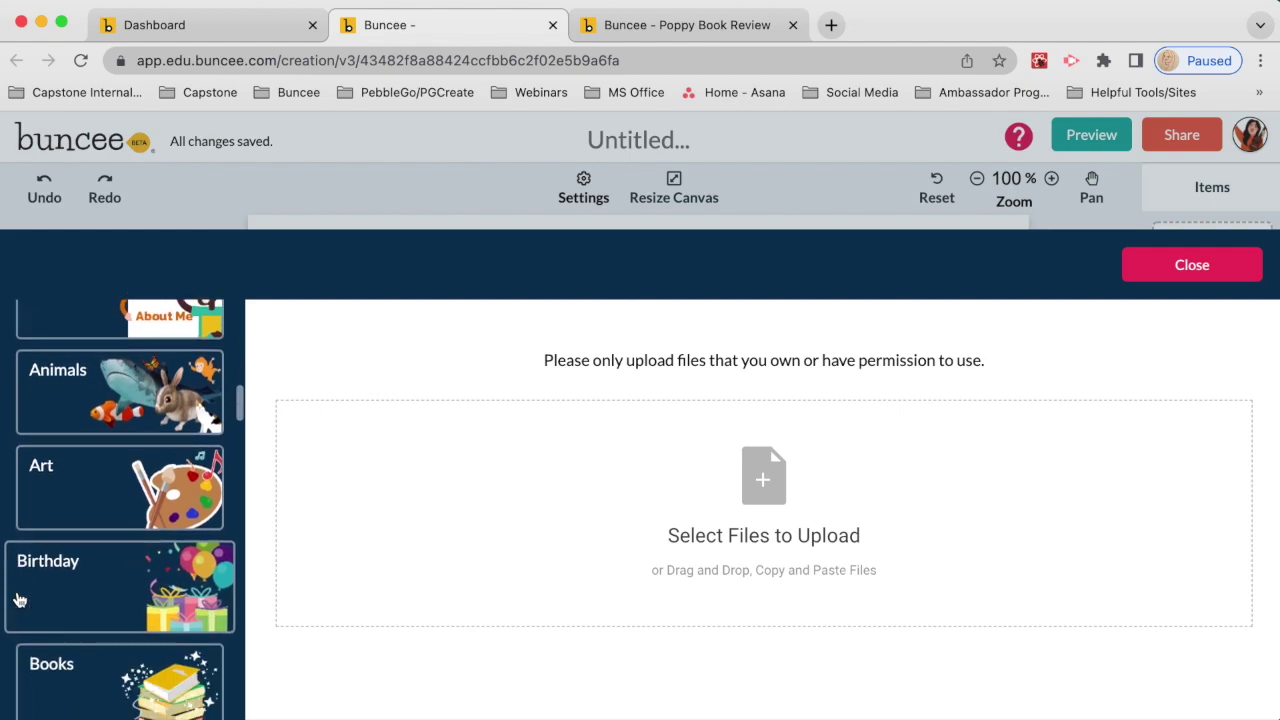
click(105, 406)
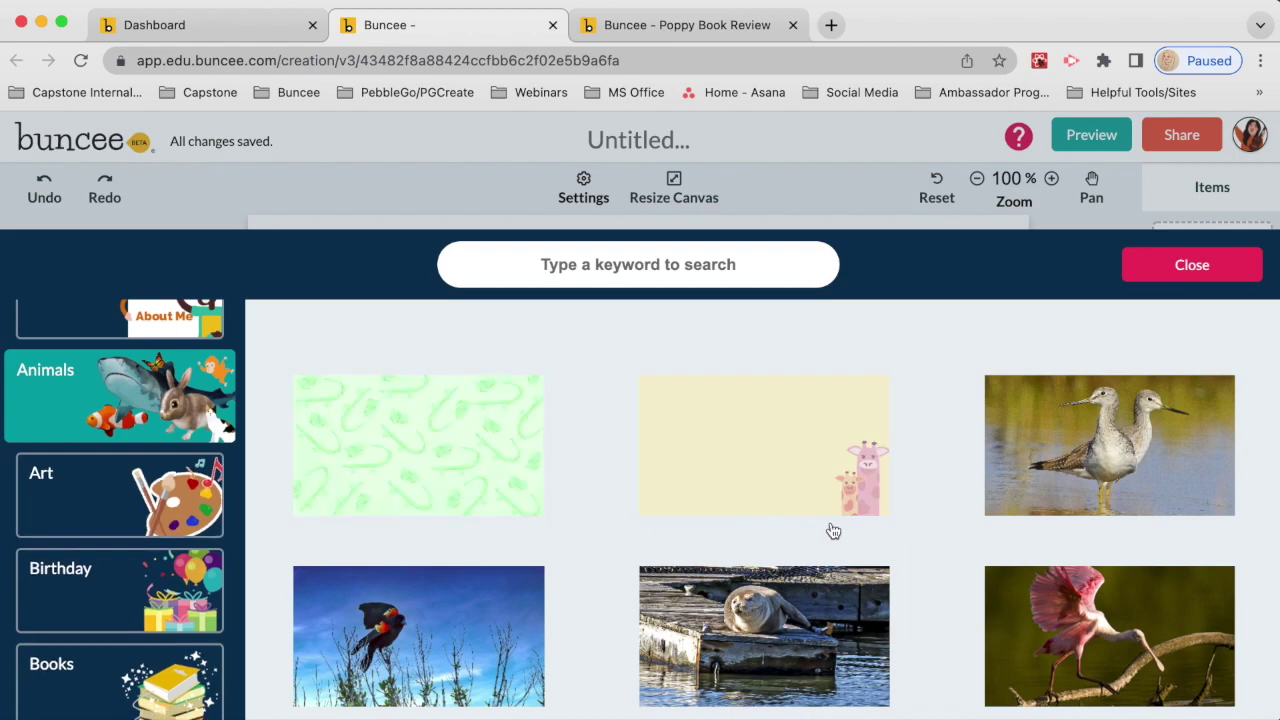
Step: View the backgrounds in the Cityscapes category, from the desert and skyline illustrations to the city photos
scroll(167, 667, down, 5)
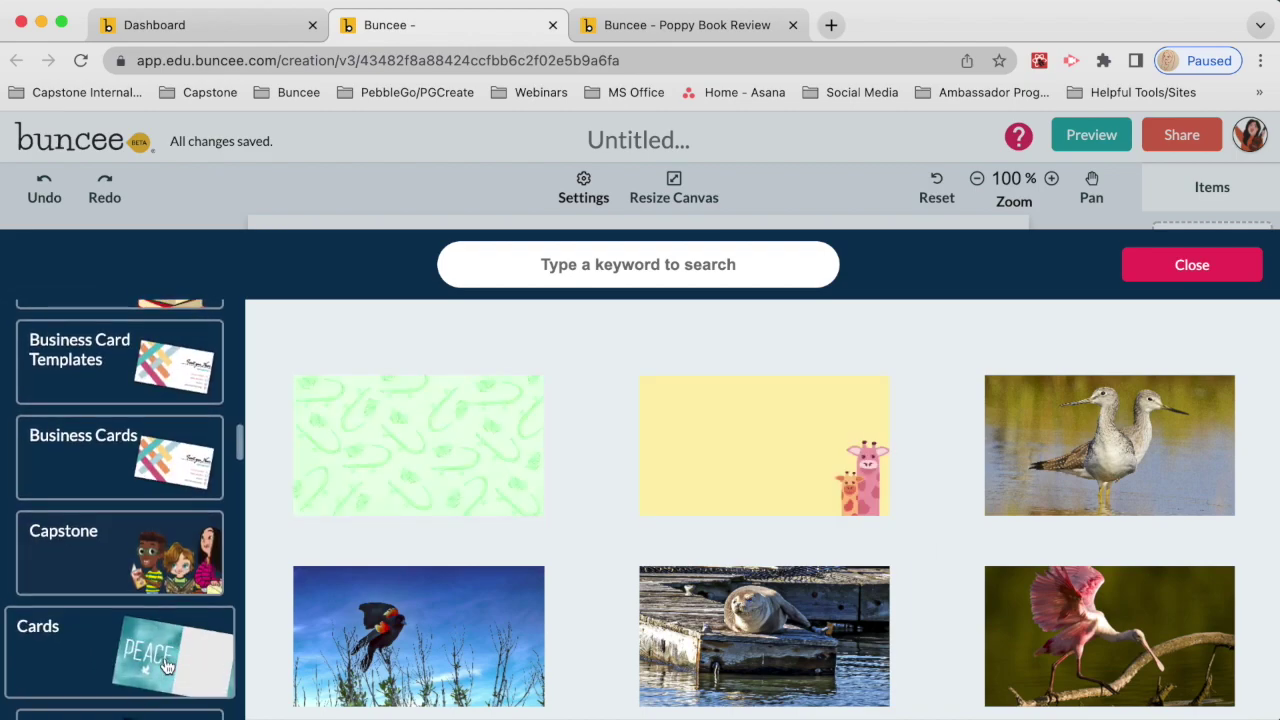
scroll(167, 667, down, 4)
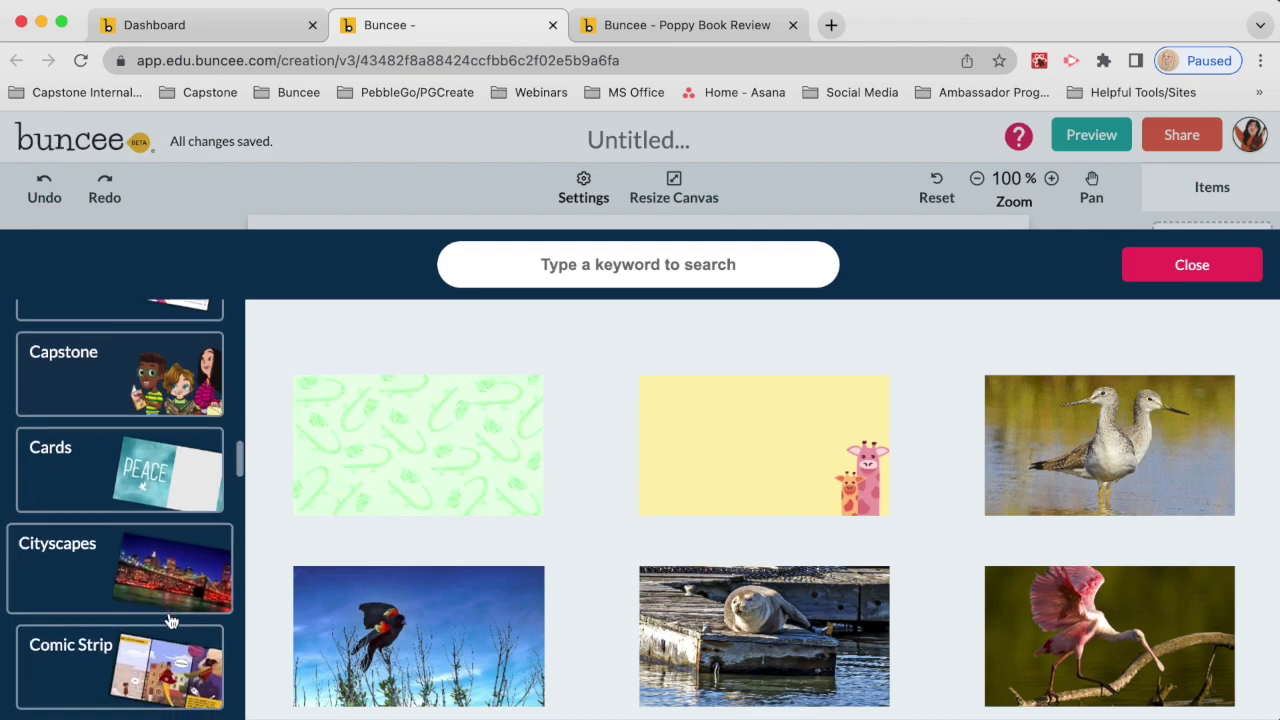
click(120, 470)
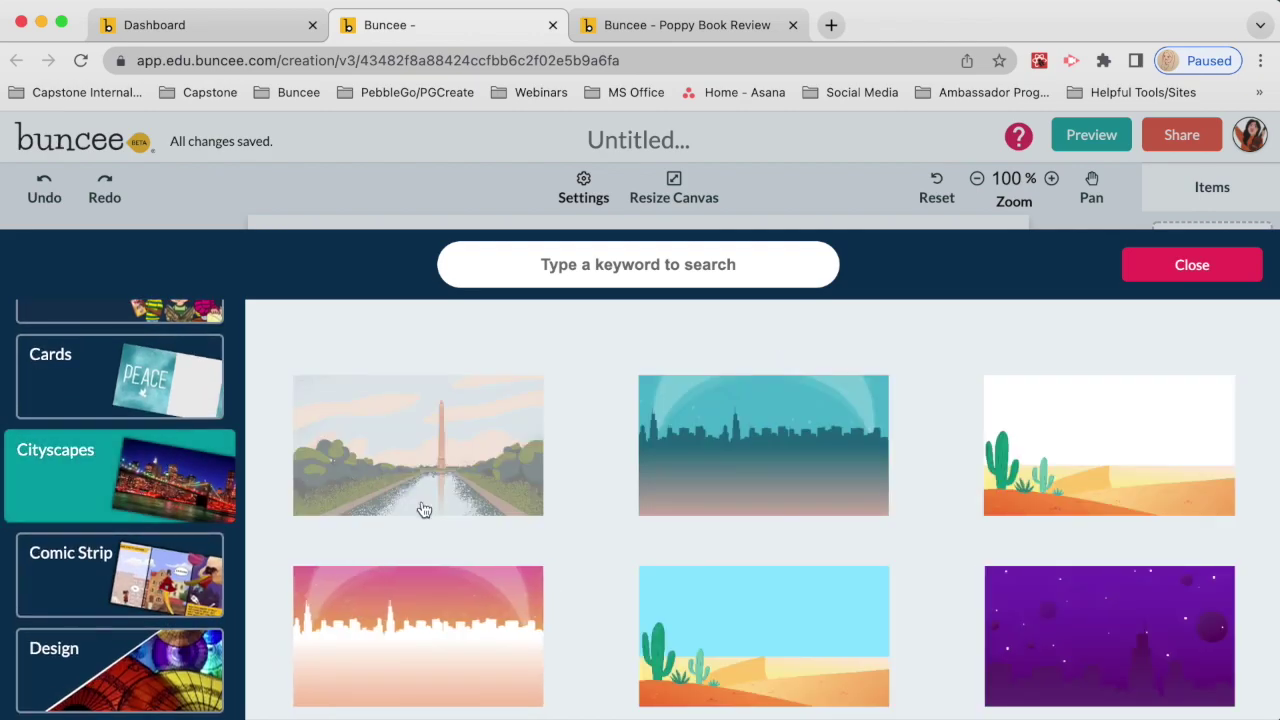
scroll(424, 510, down, 1)
scroll(424, 510, down, 6)
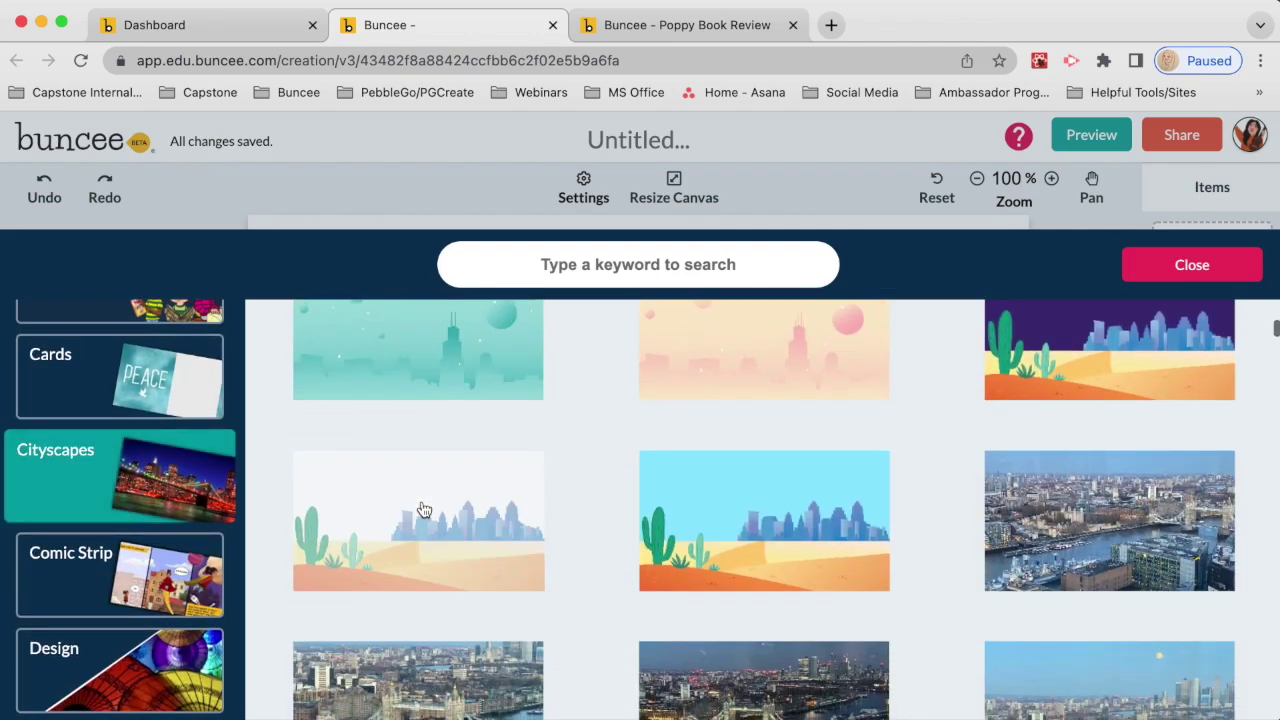
Step: Look through the remaining background categories from Comic Strip down to Notes
scroll(154, 626, down, 3)
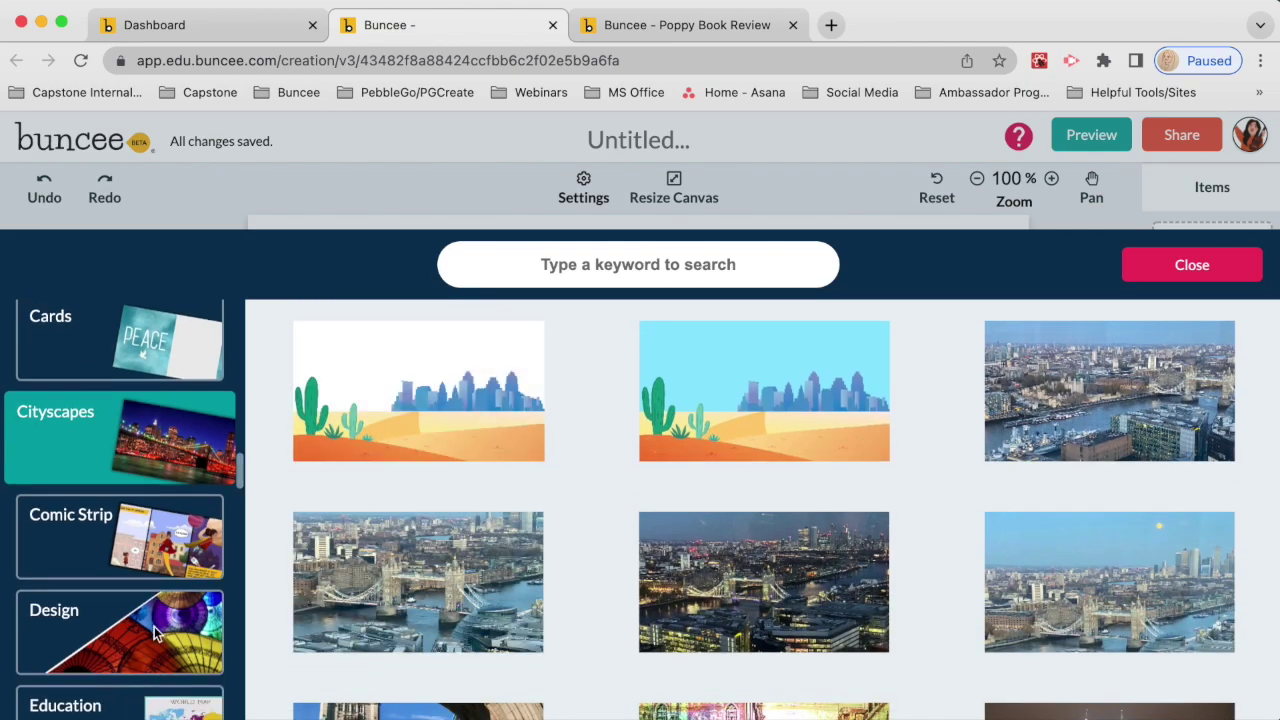
scroll(154, 626, down, 1)
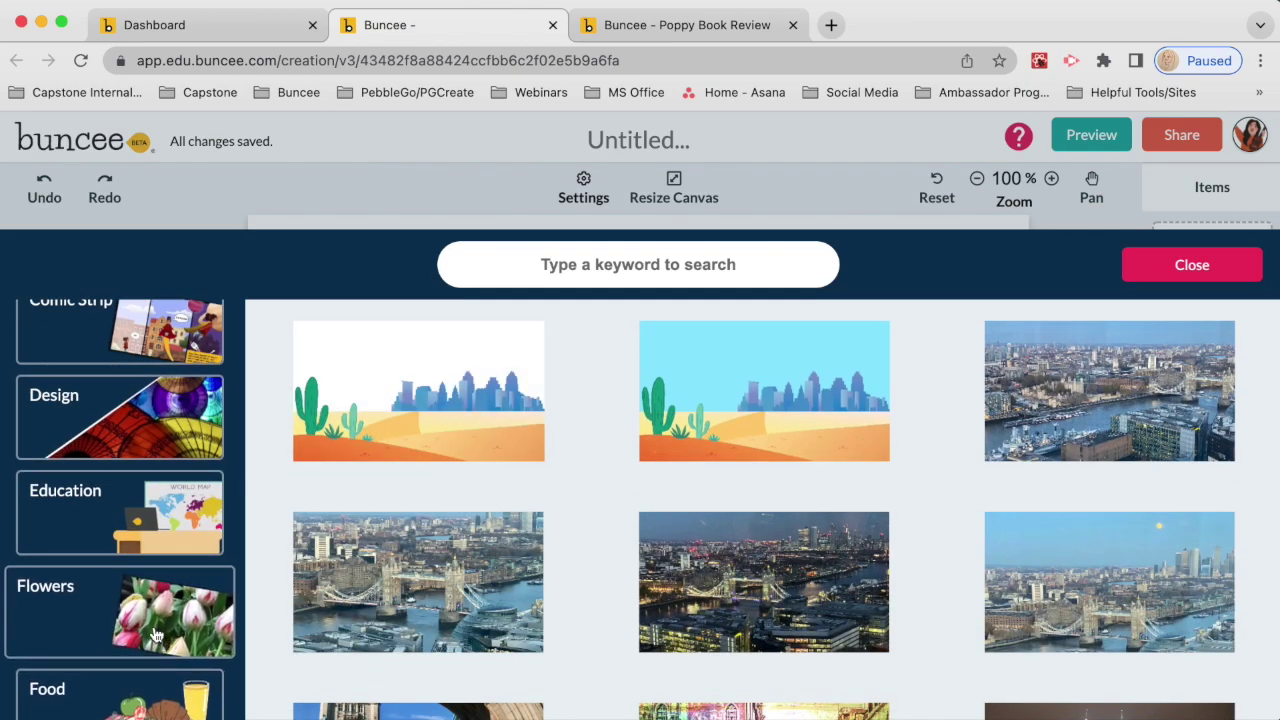
scroll(155, 636, down, 8)
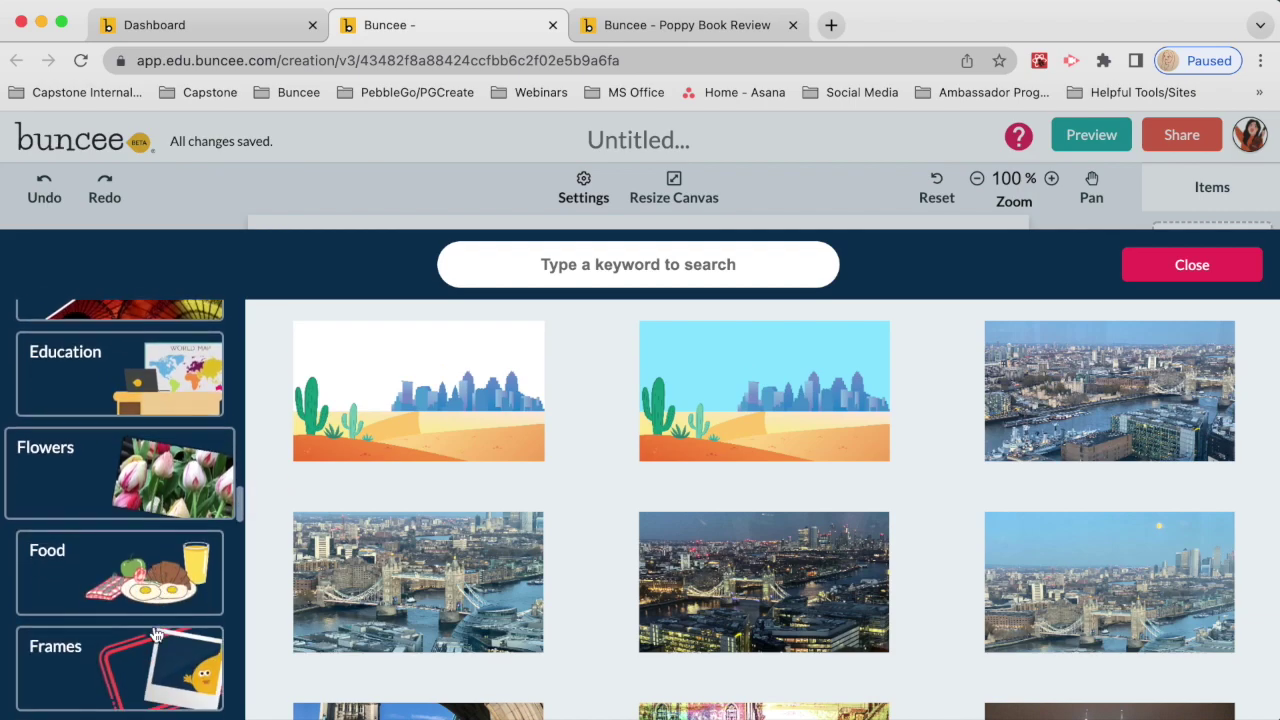
scroll(155, 636, down, 8)
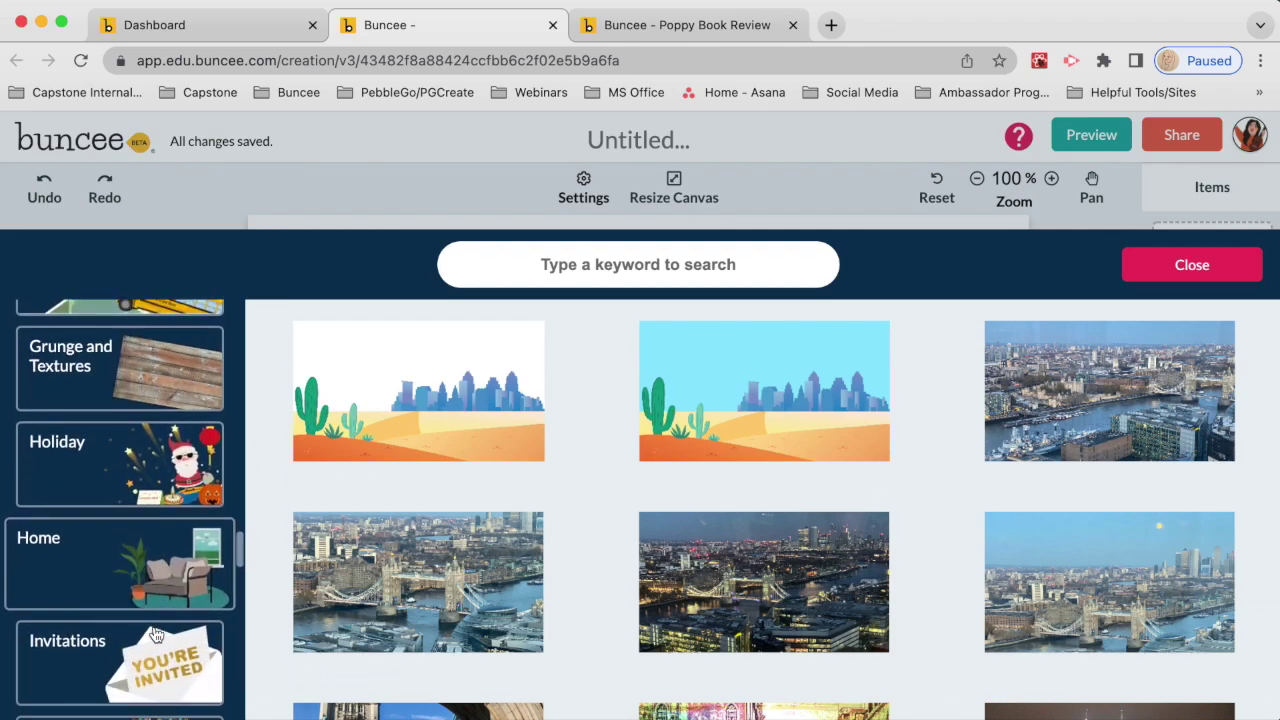
scroll(155, 636, down, 1)
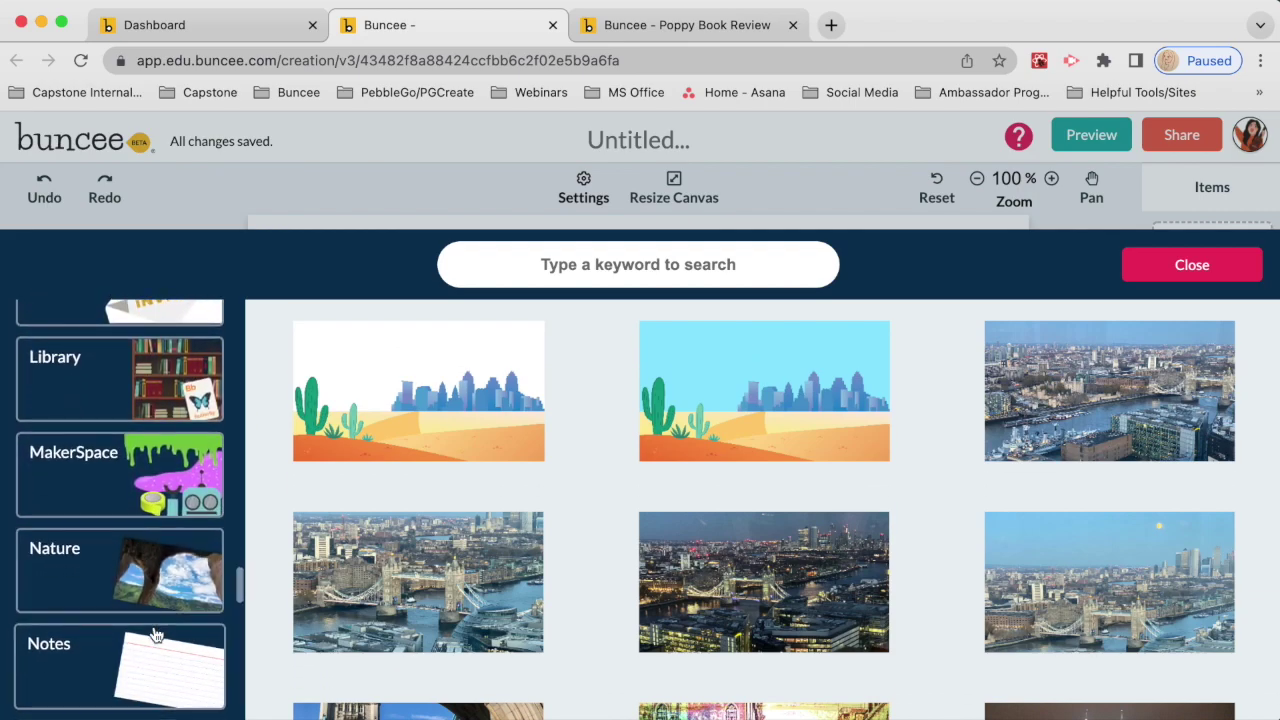
Step: Search the backgrounds for "book" and find the green forest scene with a girl reading beside a tent
click(662, 268)
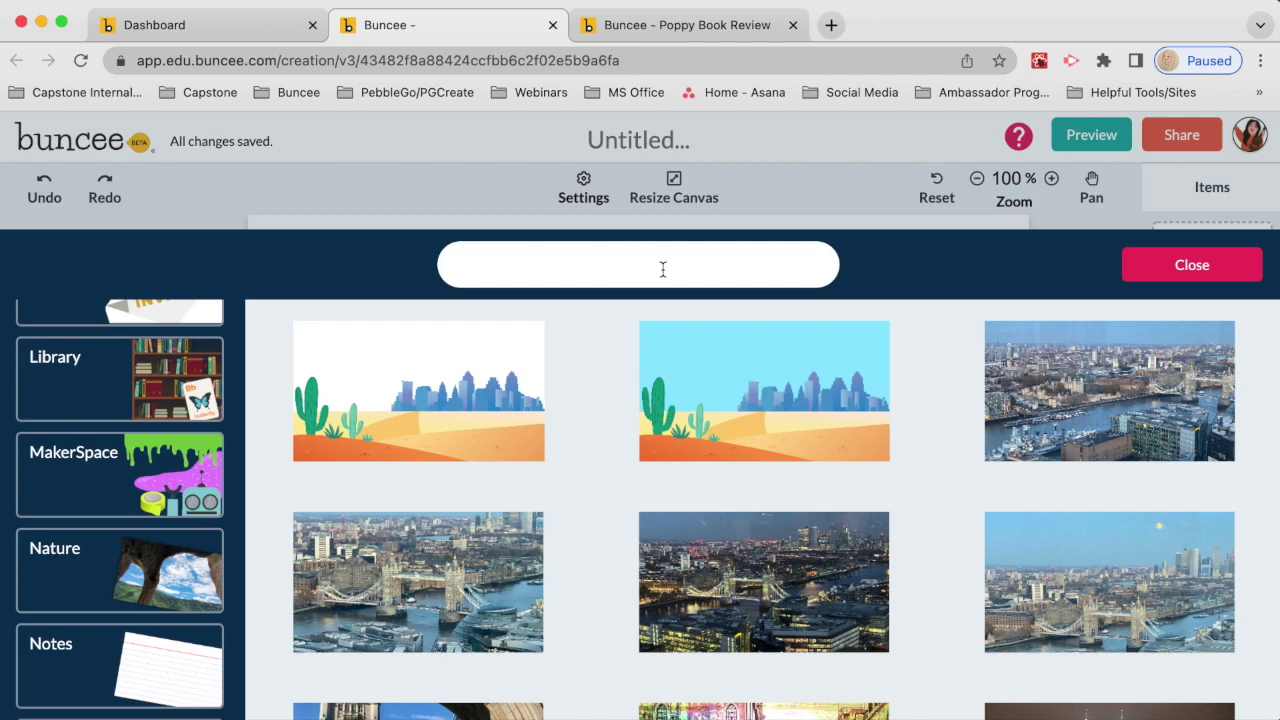
text(book)
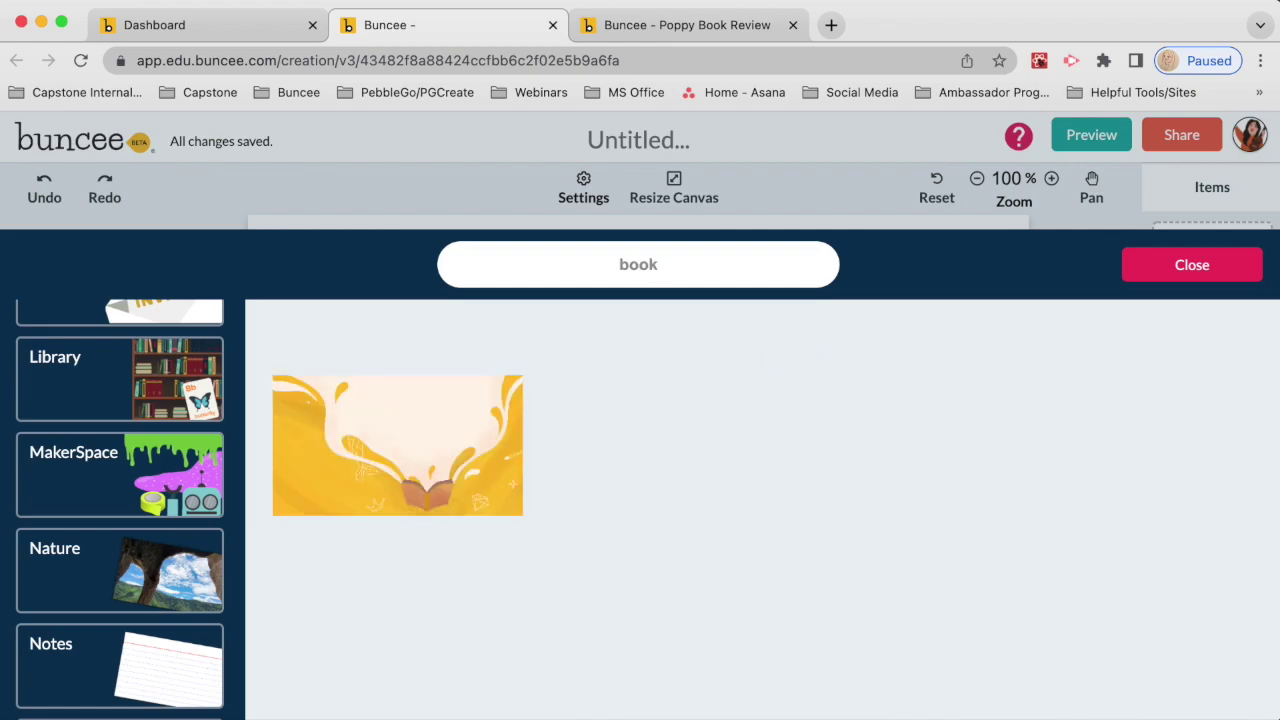
scroll(663, 583, down, 3)
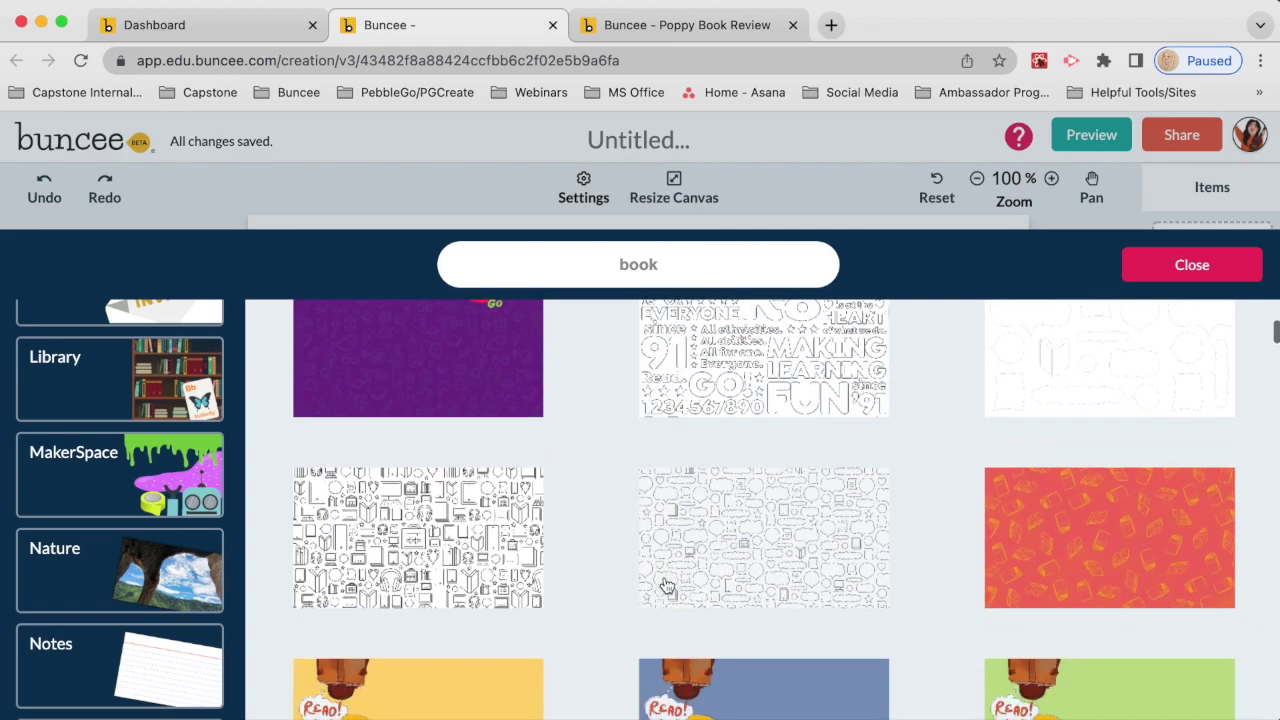
scroll(665, 585, down, 6)
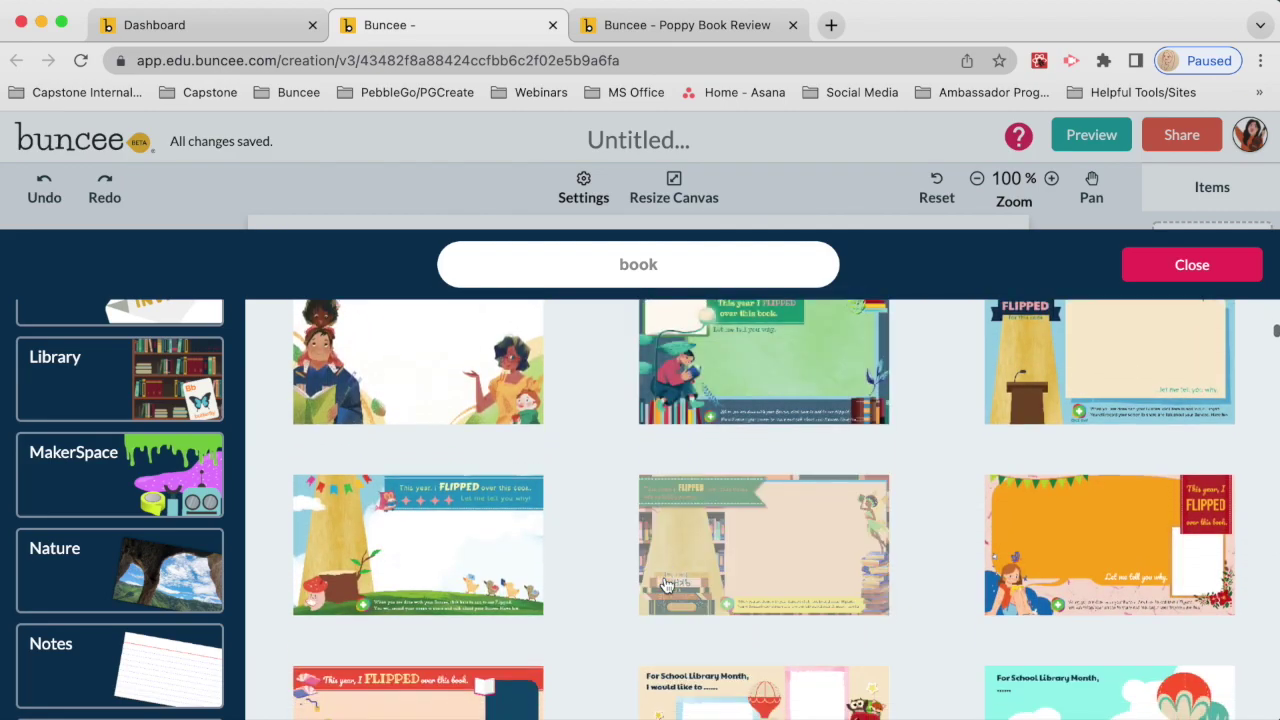
scroll(665, 585, down, 5)
scroll(665, 585, down, 8)
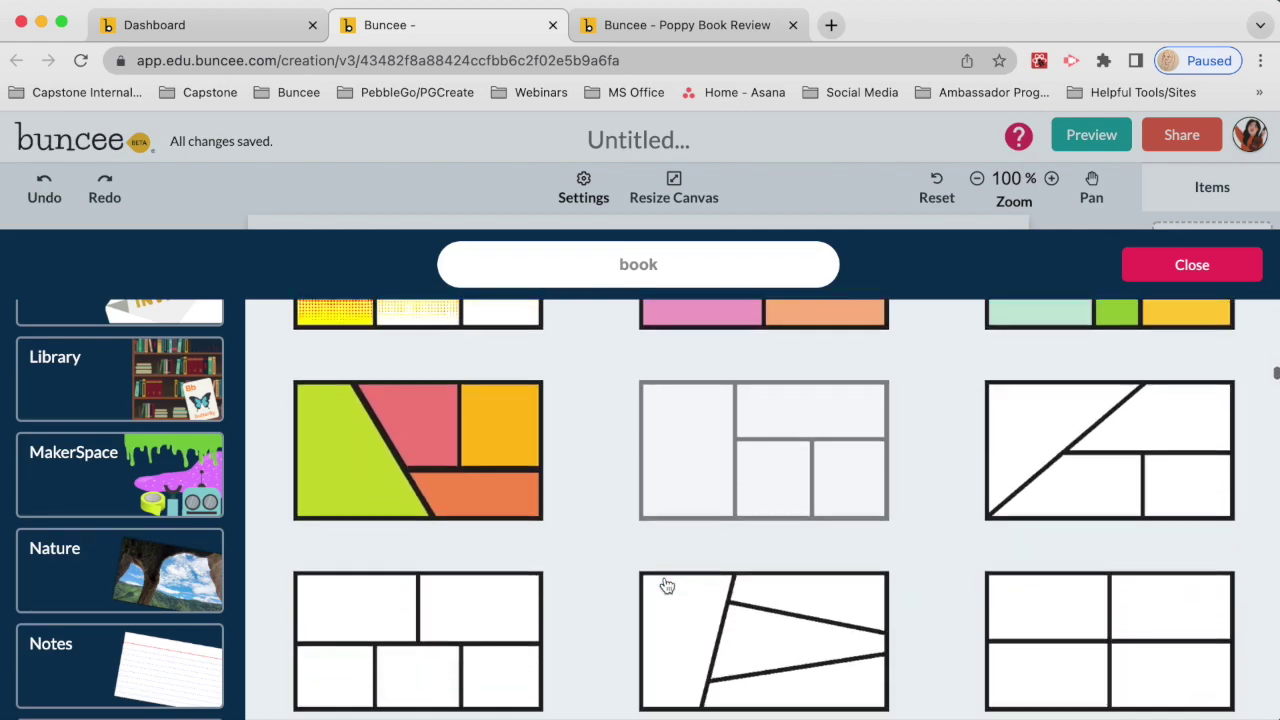
scroll(665, 585, down, 6)
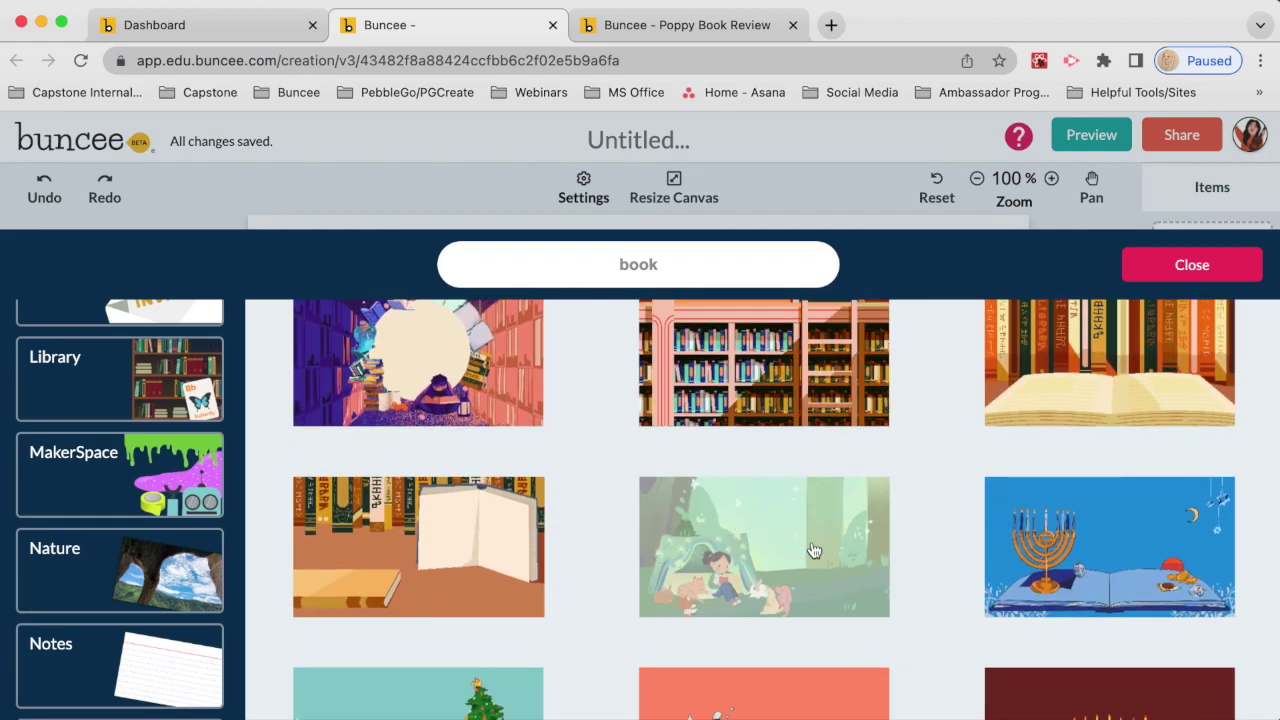
Step: Apply the forest scene of the girl reading as the background of all pages and show the page thumbnails
click(813, 546)
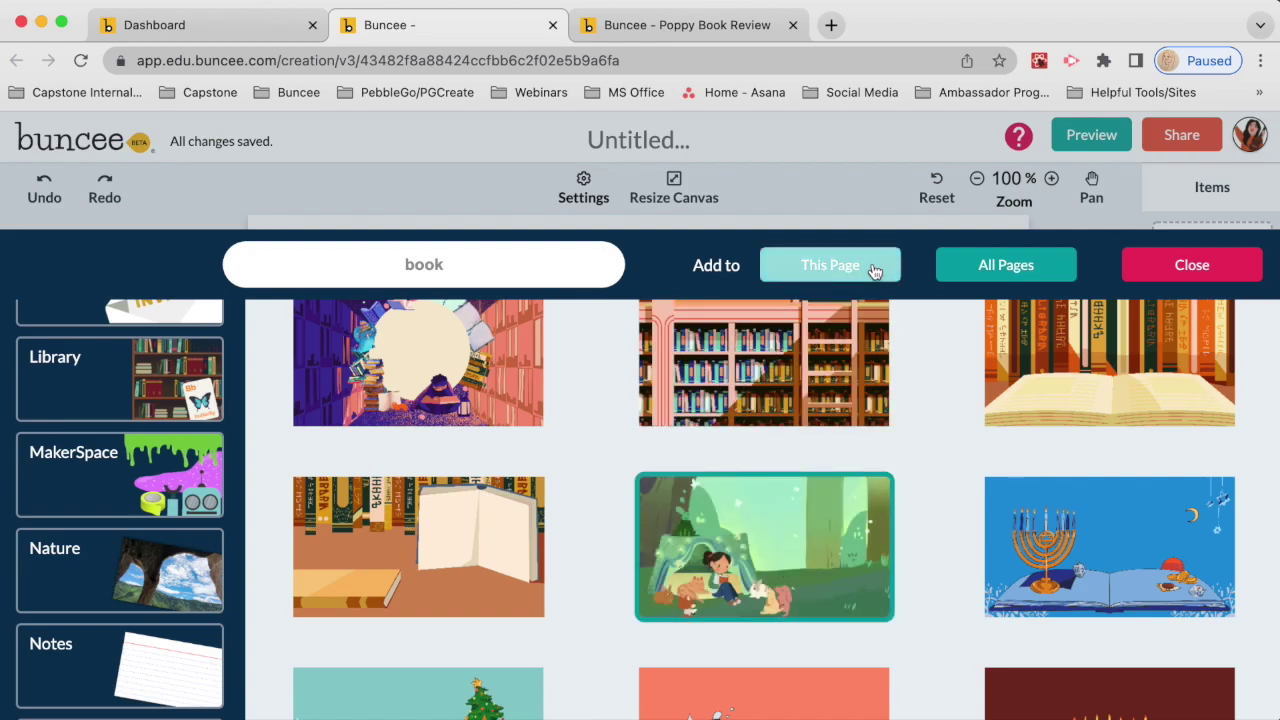
click(1014, 280)
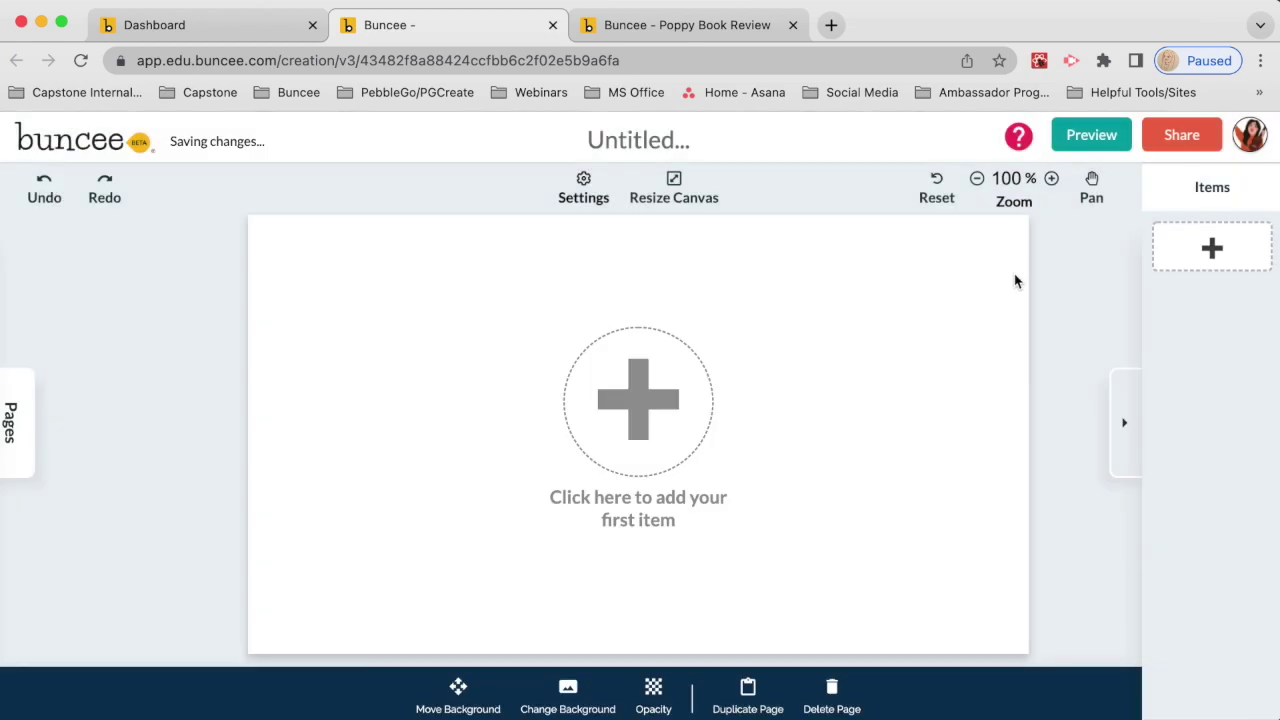
click(30, 423)
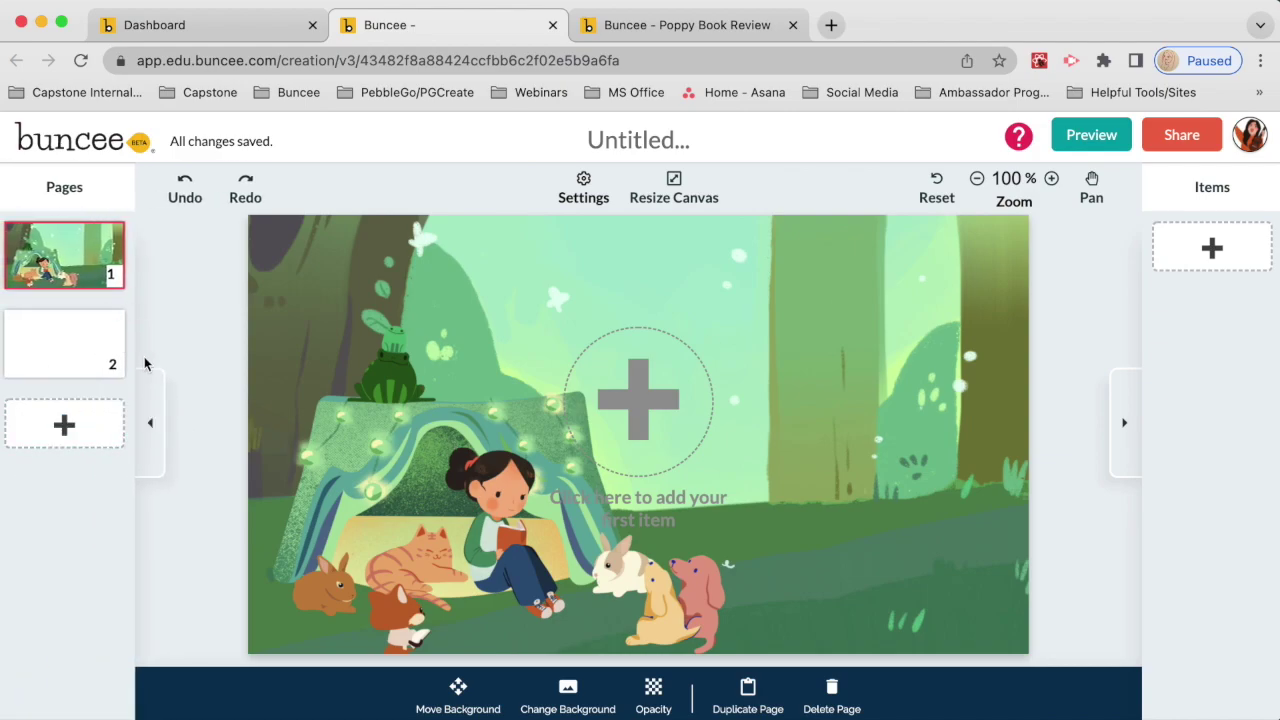
click(148, 410)
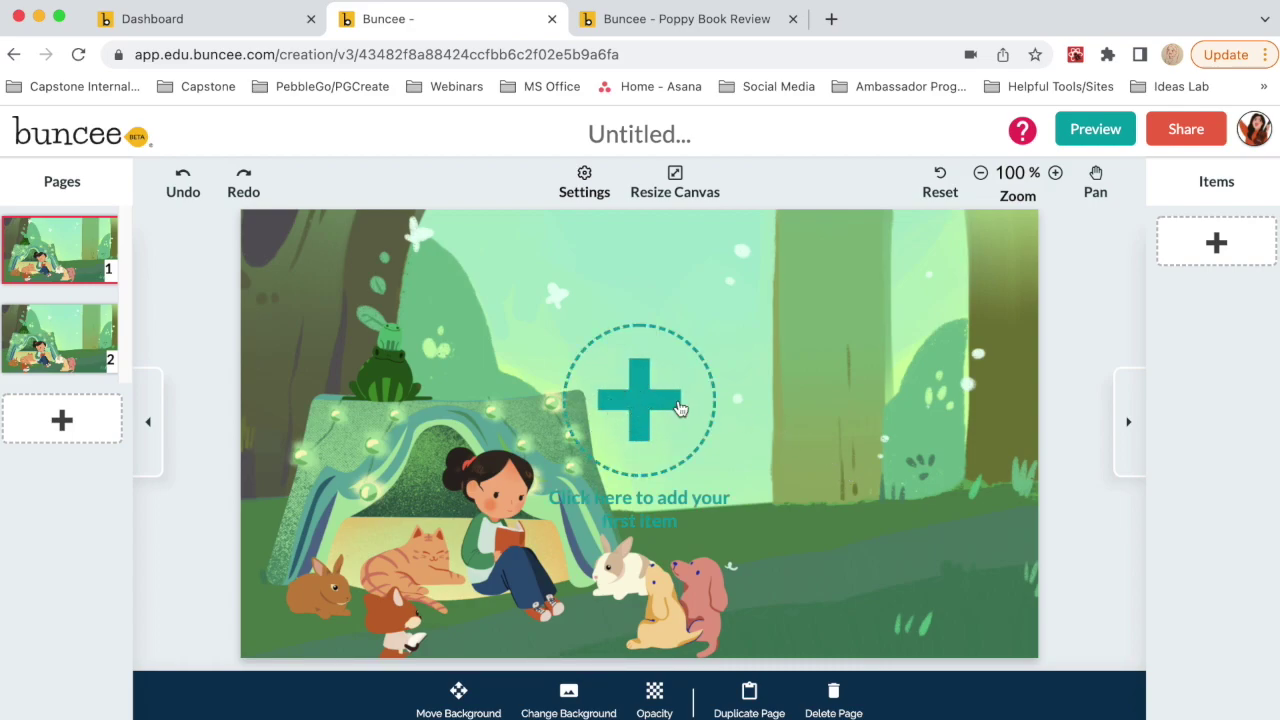
Step: Open the item types for page 1 and look at the Uploads and Import URL options without adding anything
click(1214, 249)
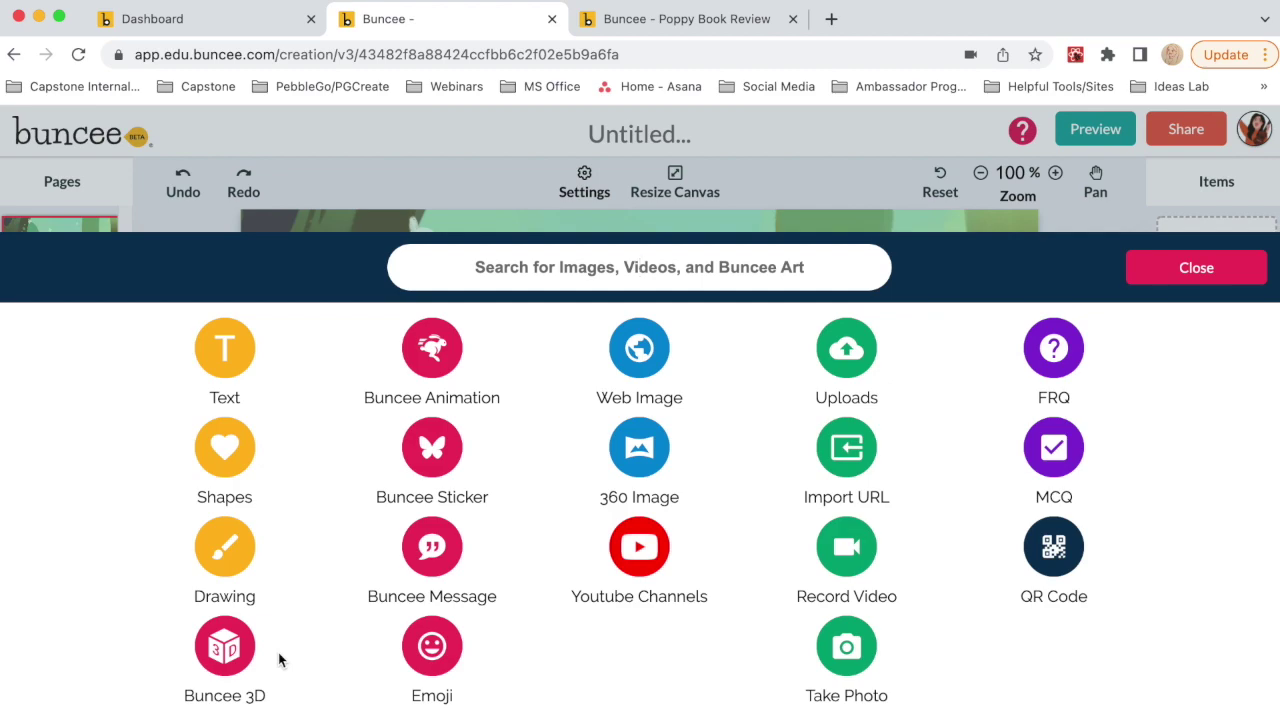
click(460, 362)
click(849, 358)
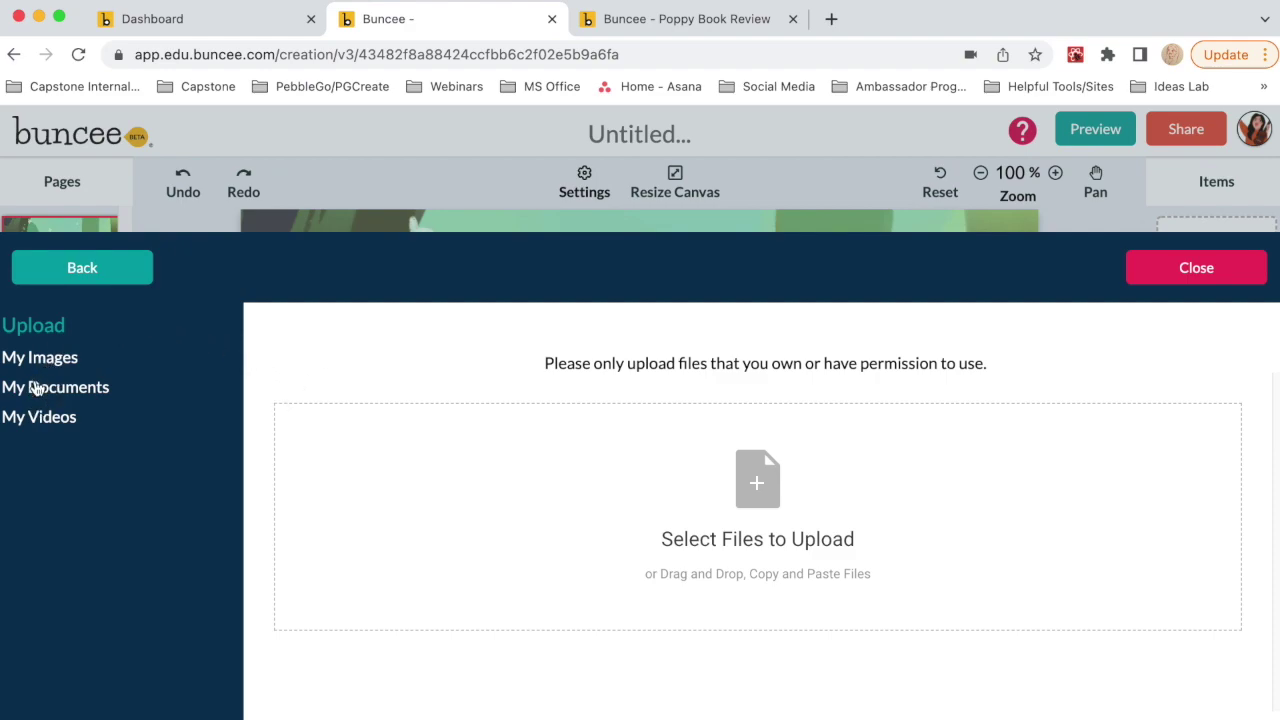
click(129, 263)
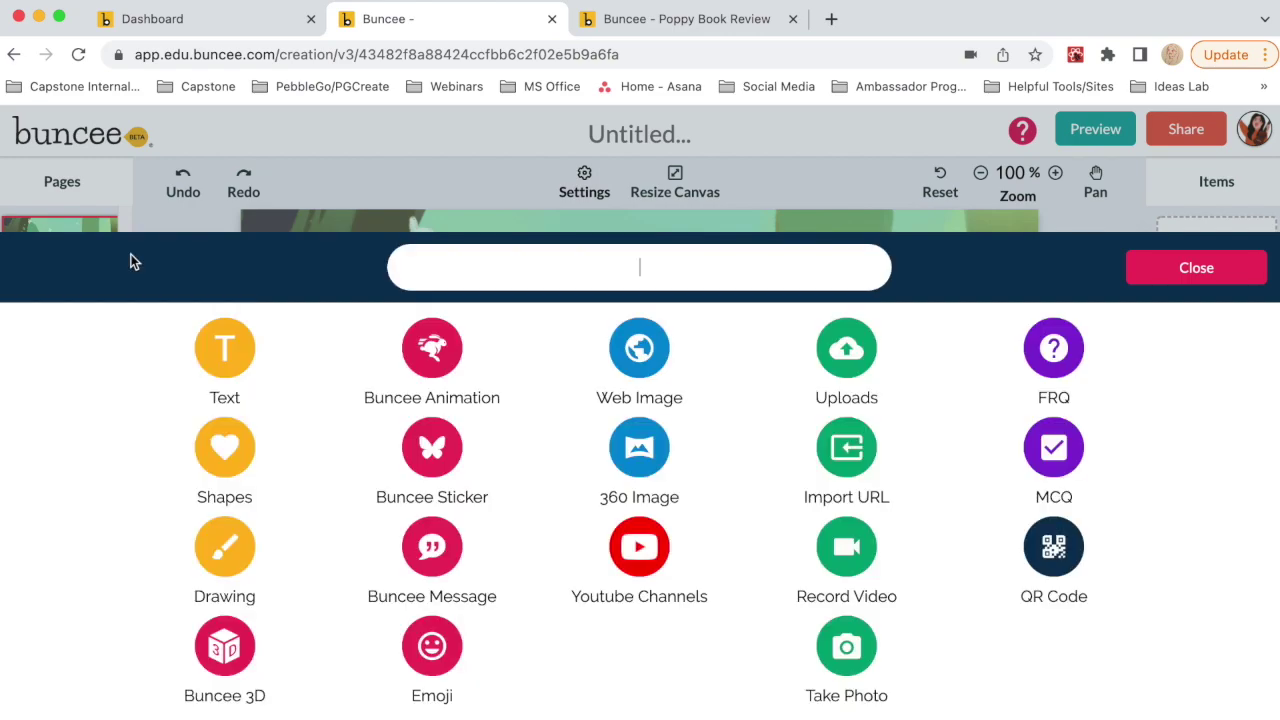
click(856, 466)
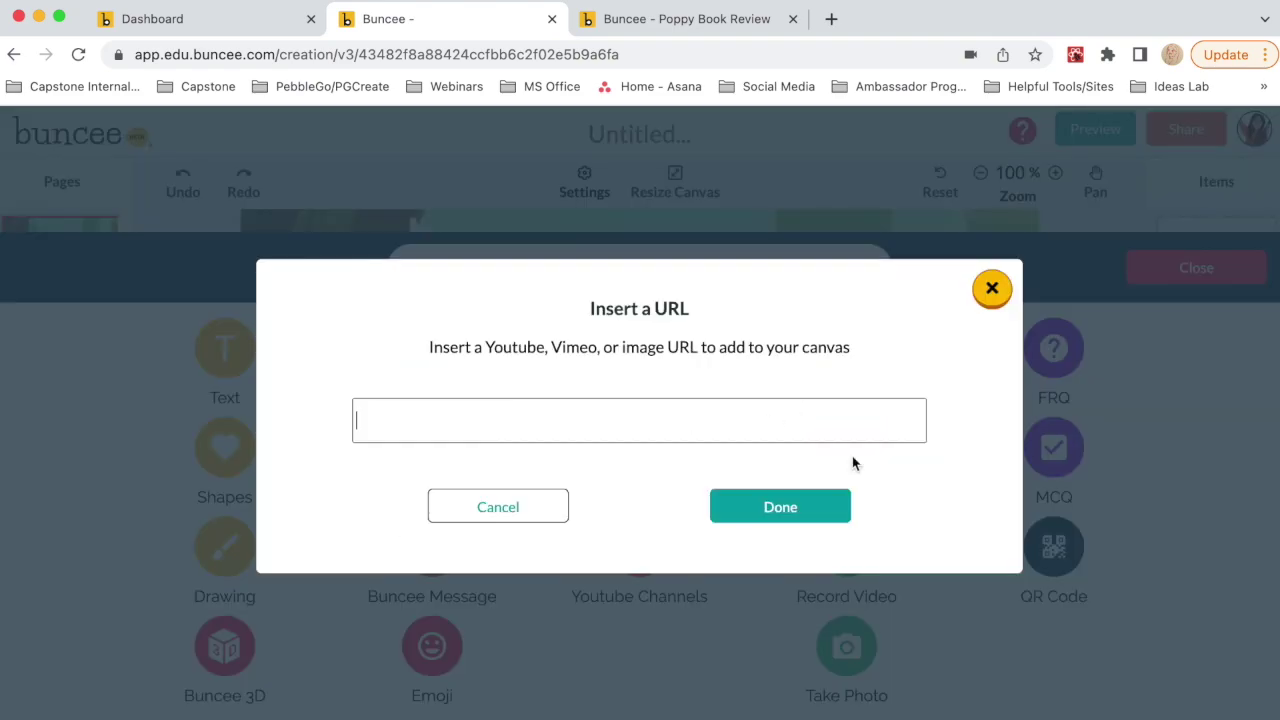
click(911, 419)
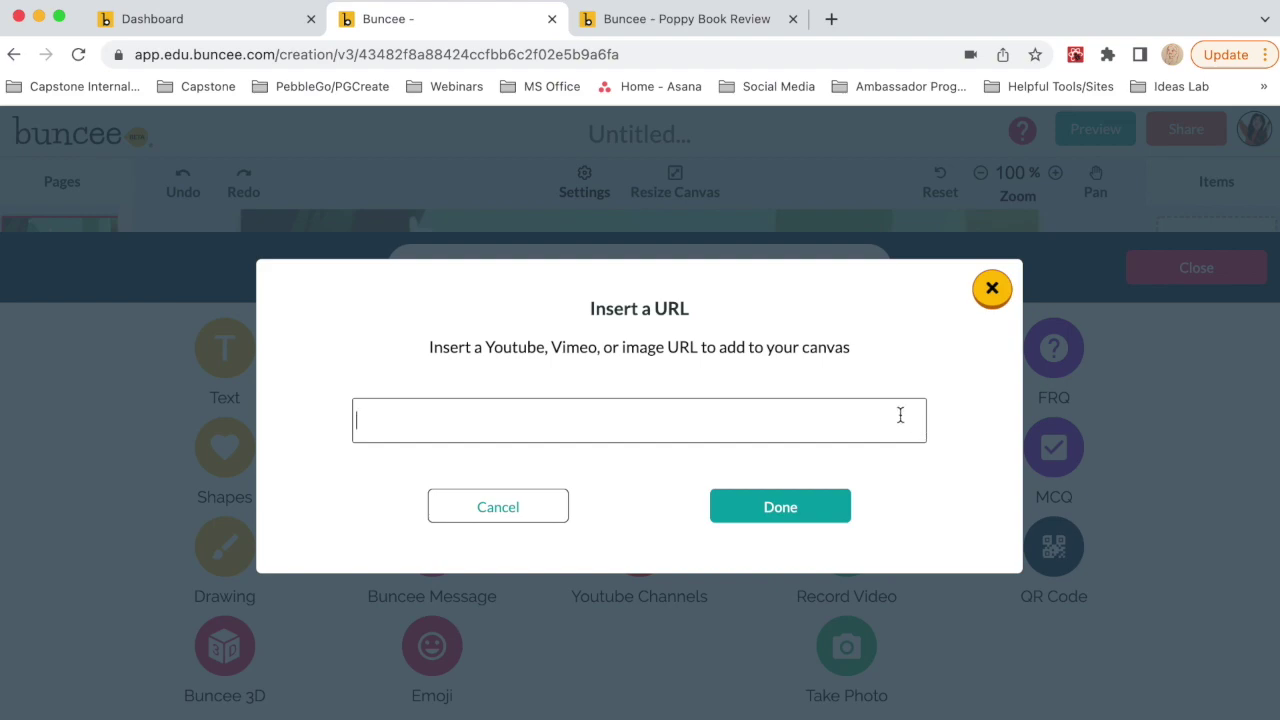
click(993, 289)
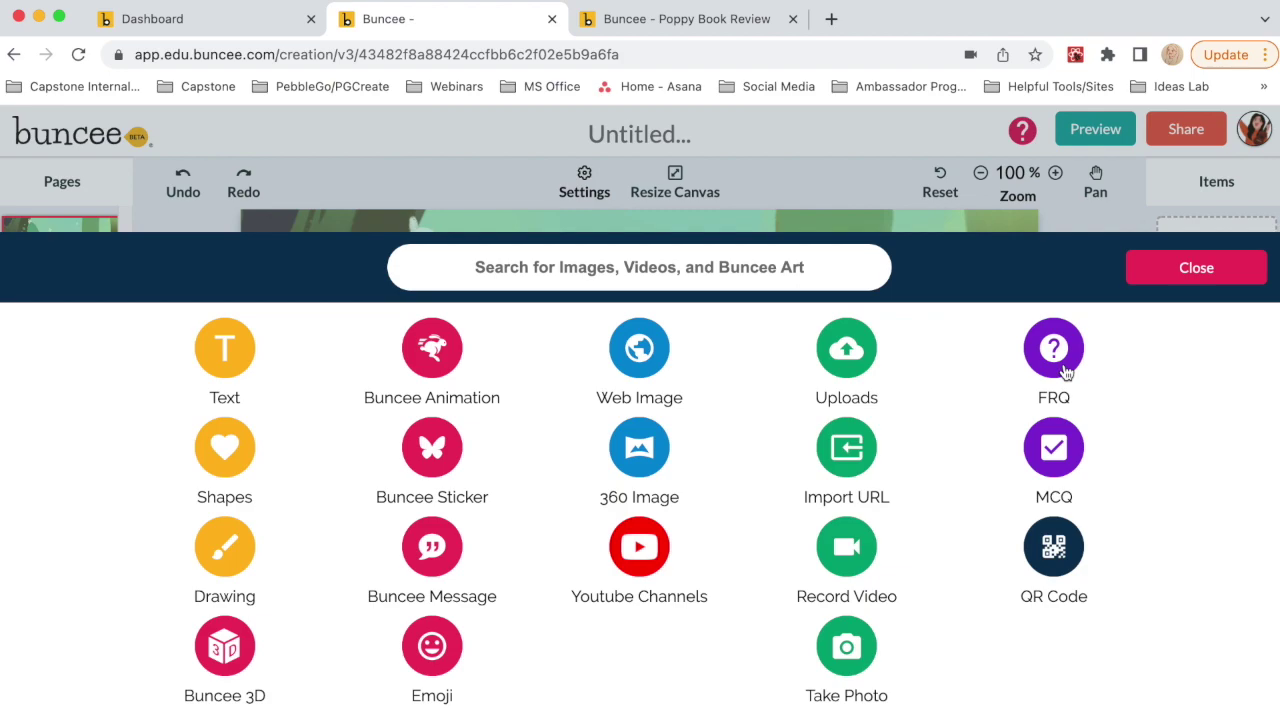
Step: Add a text box to page 1, place it in the pale sky above the tent and enter "My Book Review"
click(1063, 465)
click(222, 362)
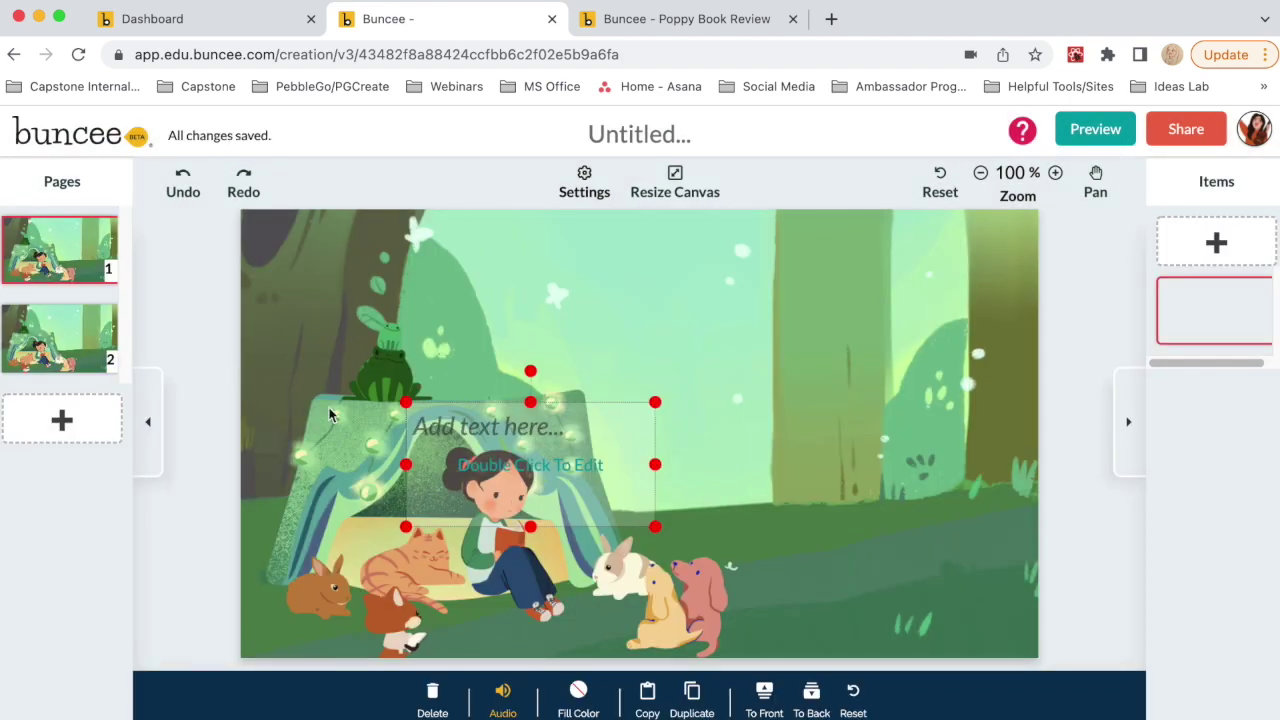
drag(465, 481, 682, 272)
double_click(682, 271)
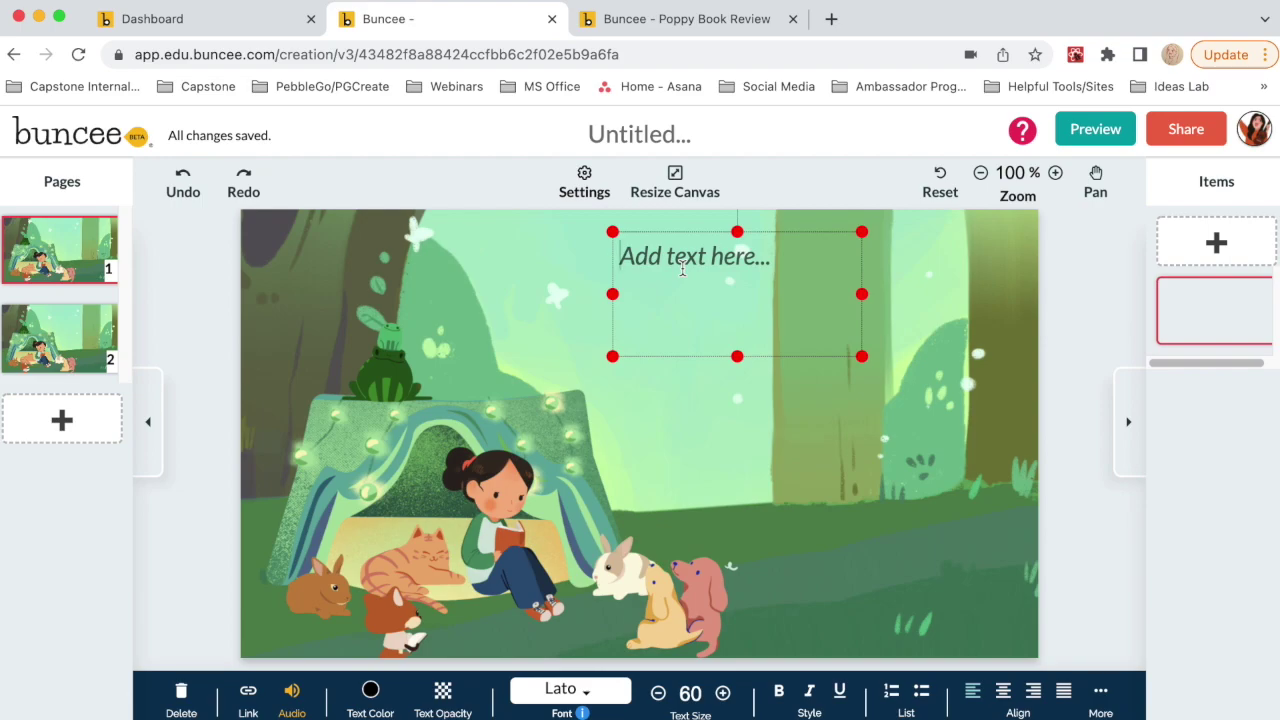
text(My )
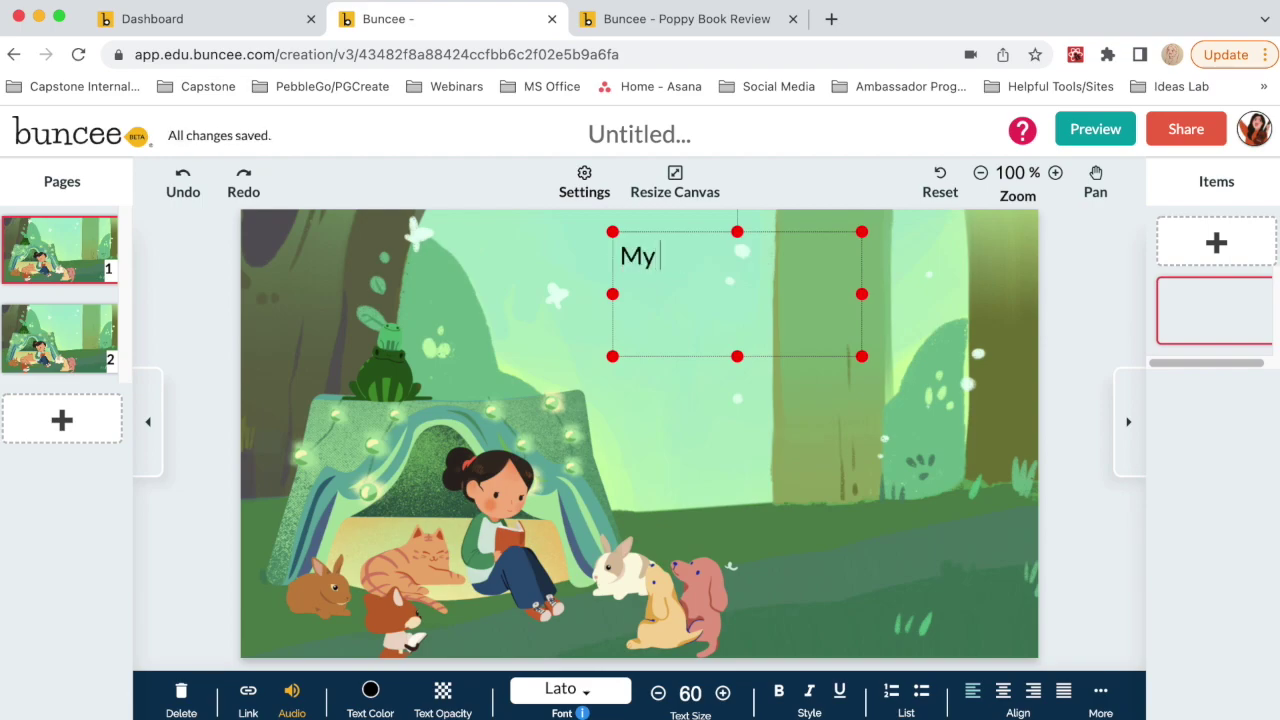
text(Book Review)
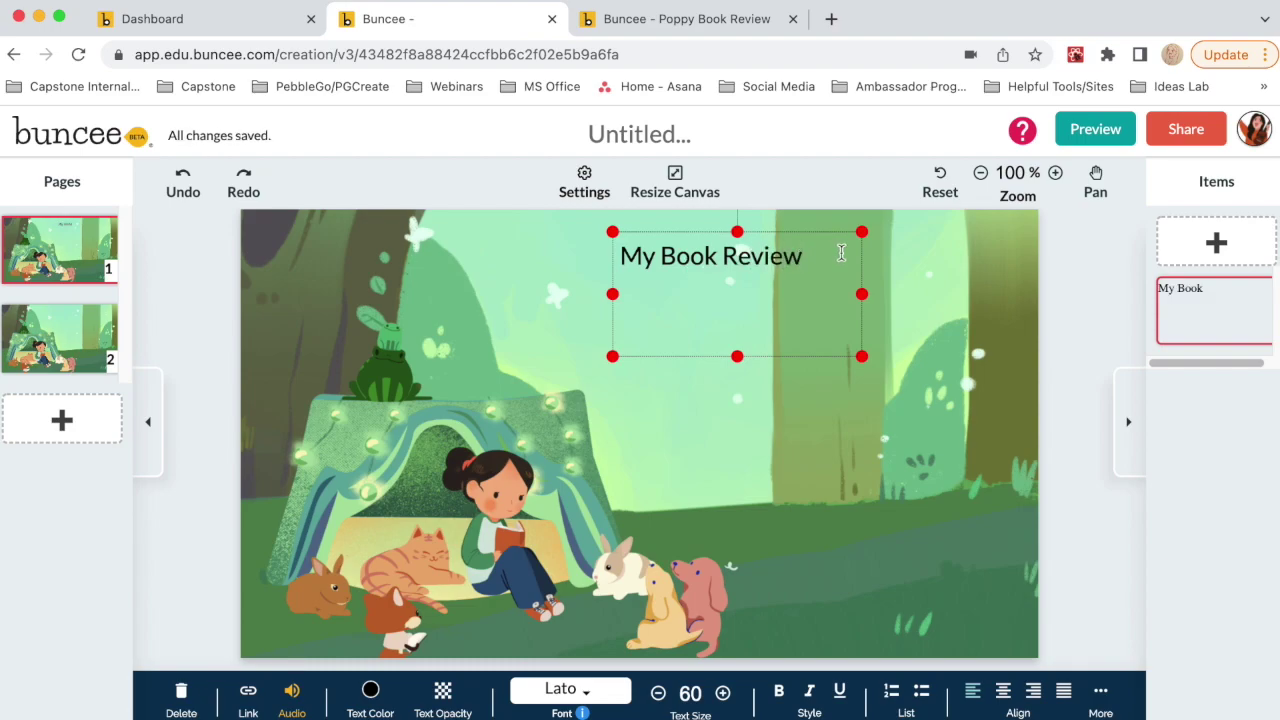
Step: Set the whole "My Book Review" title in the Bangers font and colour its text dark teal #005A64
drag(803, 256, 606, 250)
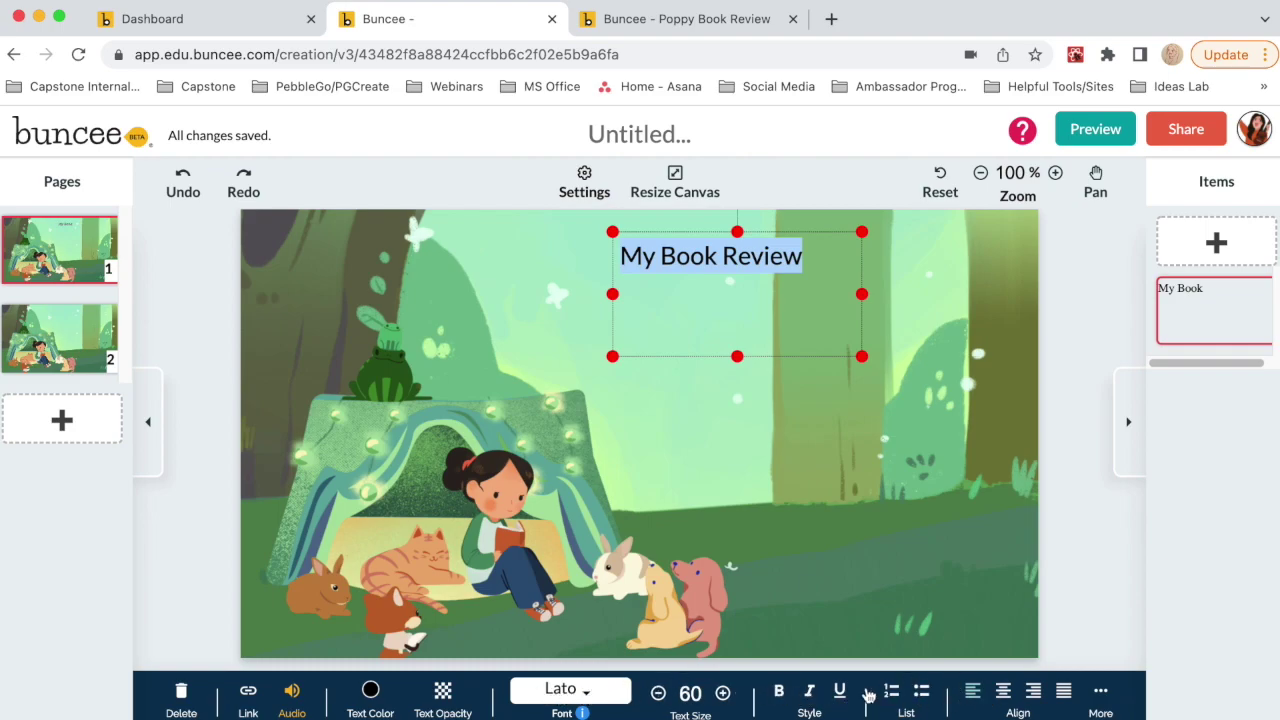
click(561, 700)
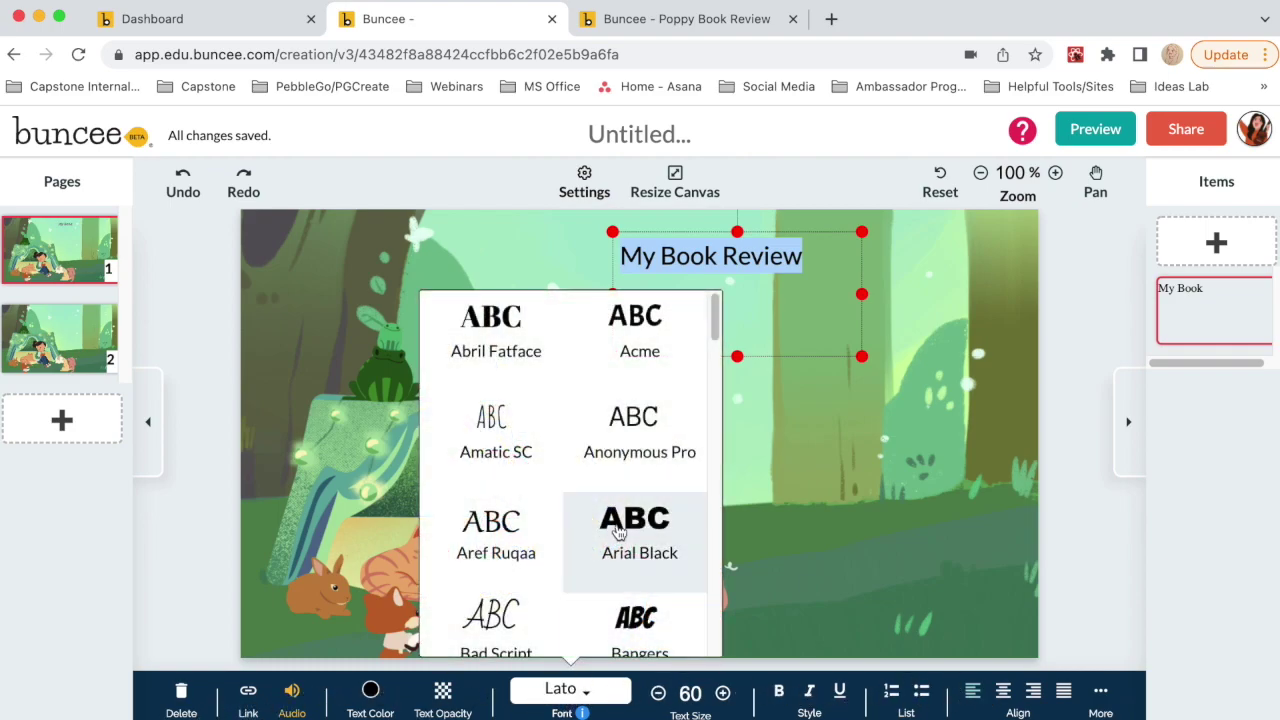
click(630, 610)
click(385, 700)
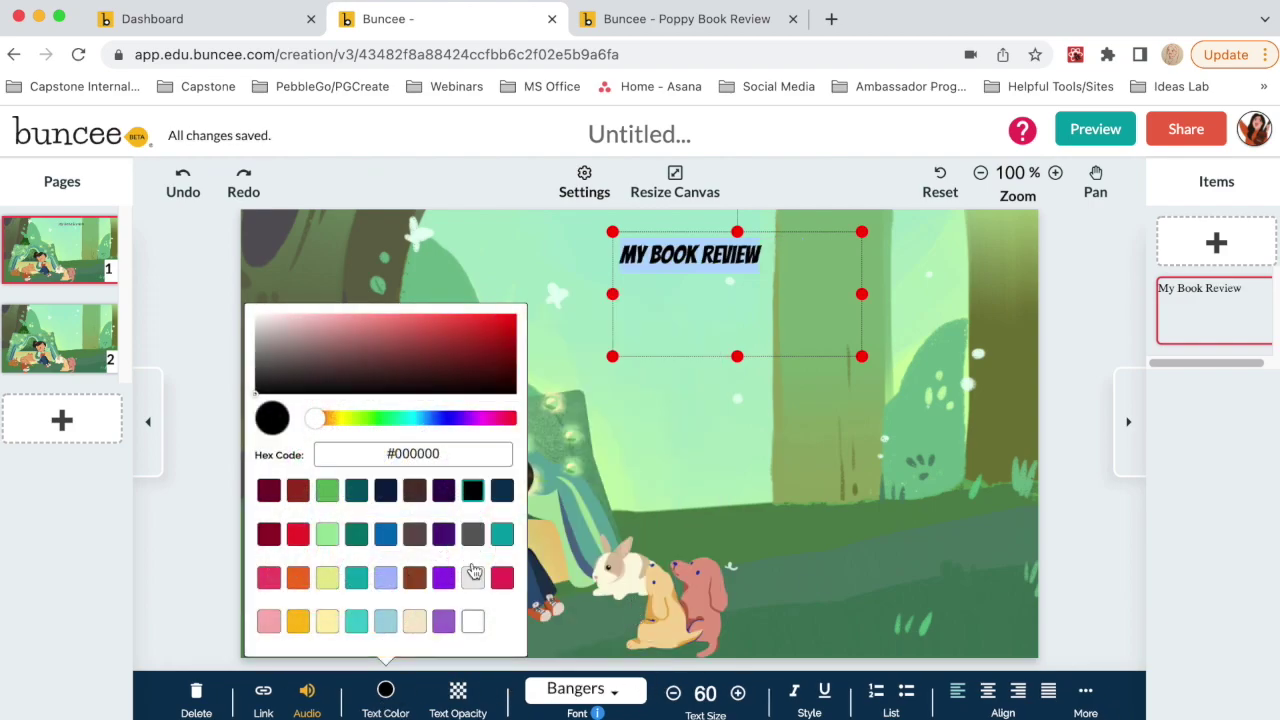
click(356, 490)
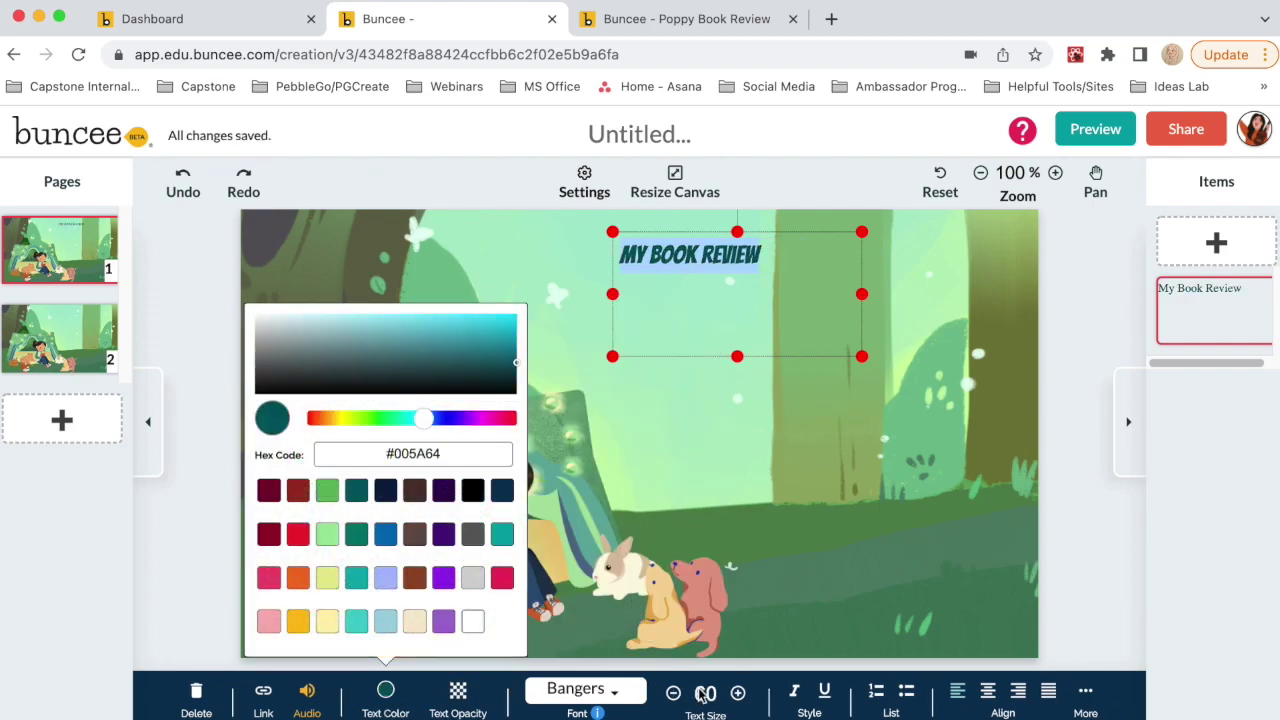
Step: Increase the title's text size to 164
click(737, 693)
click(737, 693)
click(737, 693)
click(737, 693)
click(737, 693)
click(737, 693)
click(737, 693)
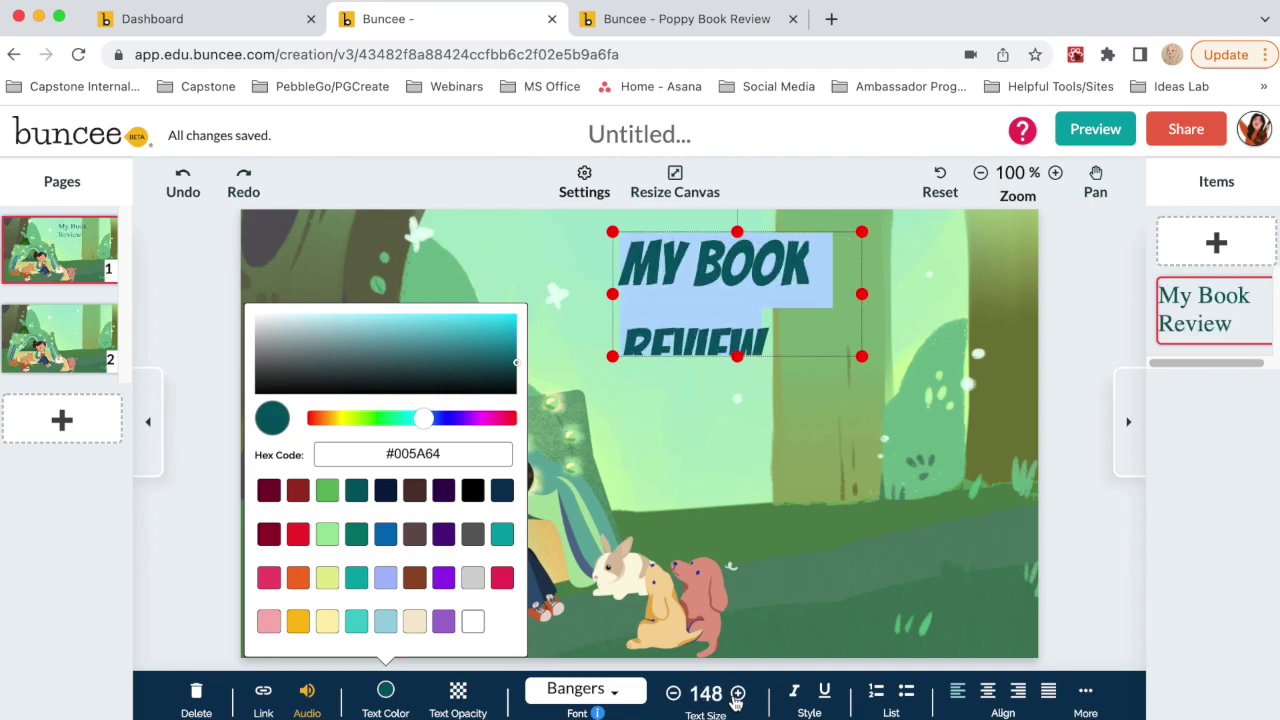
click(737, 693)
click(737, 693)
Step: Resize the title's text box so that "My Book Review" fits on one line in a shallow, wide box
drag(737, 356, 737, 426)
drag(862, 329, 1020, 328)
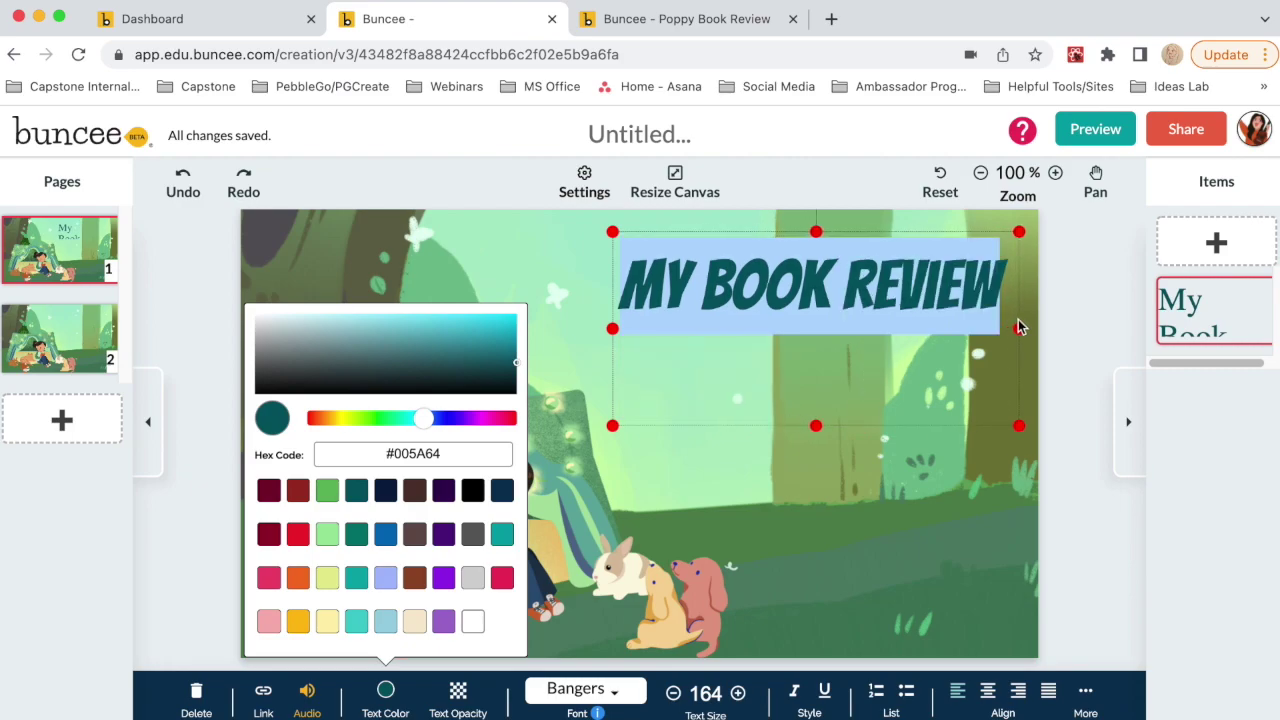
drag(818, 425, 818, 338)
click(837, 414)
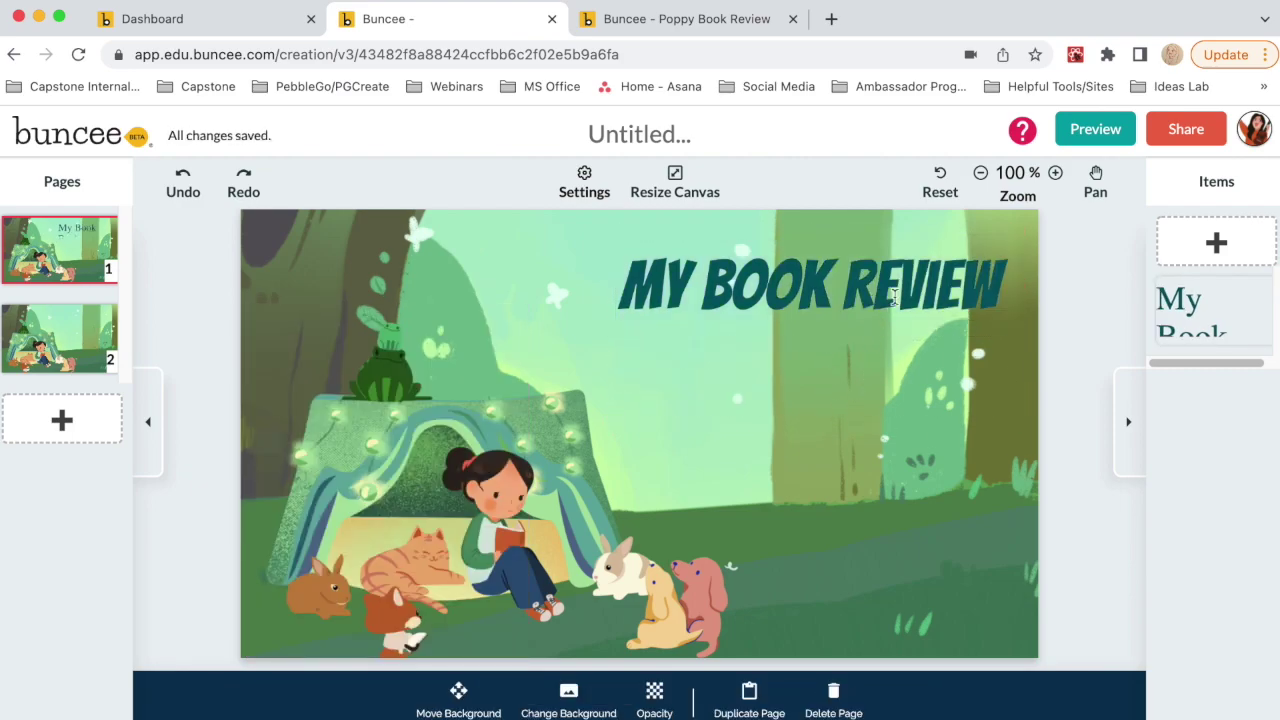
Step: Move the title to the page's upper-left corner, above the frogs on the tent
drag(870, 296, 517, 252)
click(686, 268)
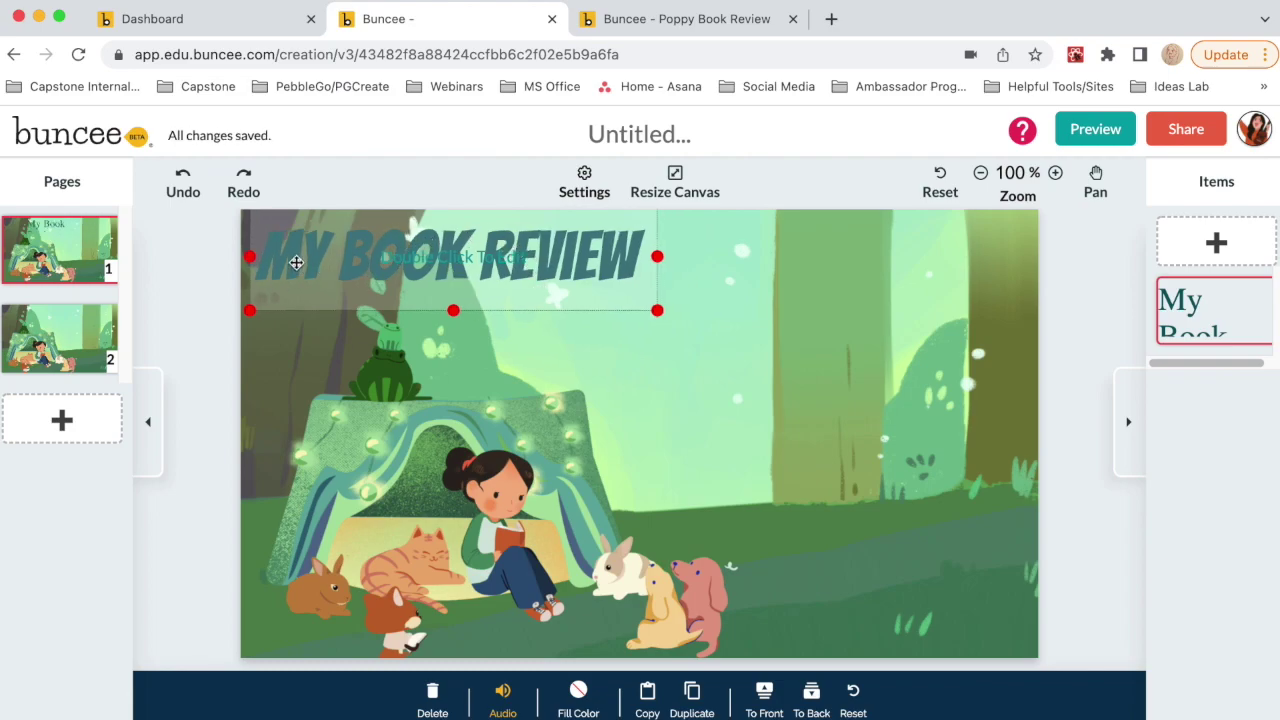
click(286, 330)
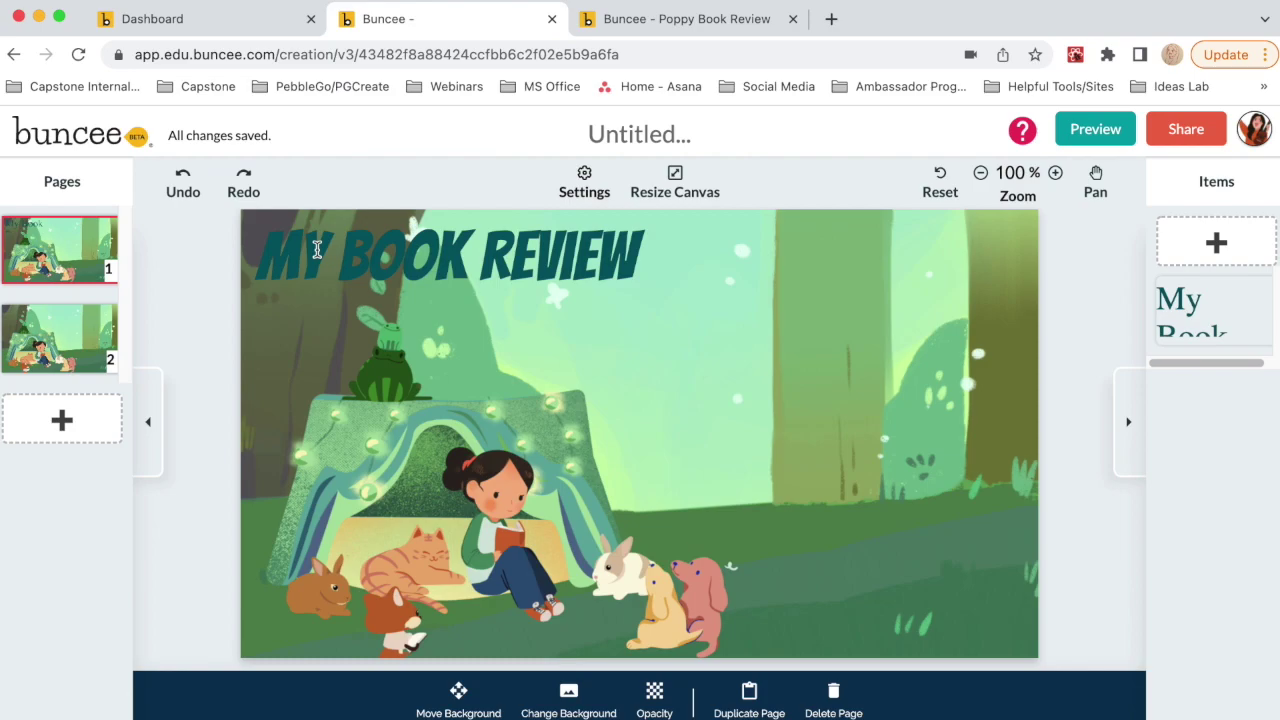
Step: Fill the title's text box with white #FFFFFF at 60% opacity and nudge the box flush with the page's left edge
click(317, 250)
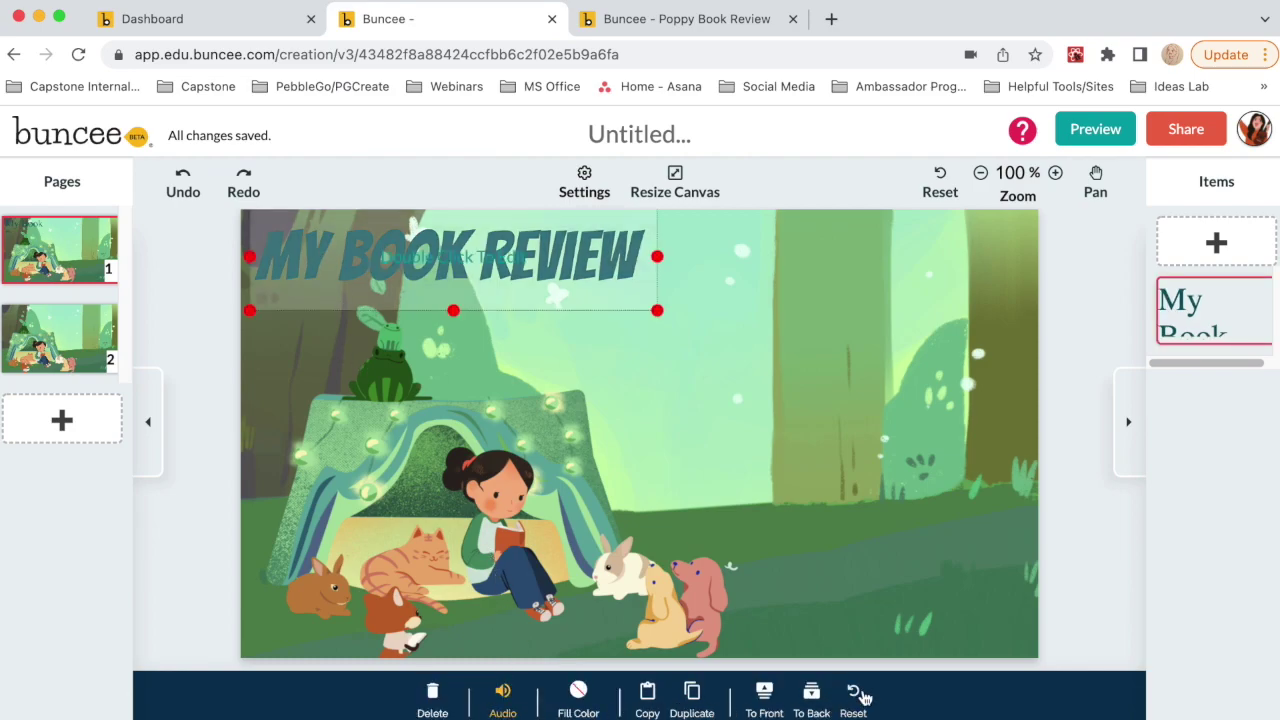
click(580, 696)
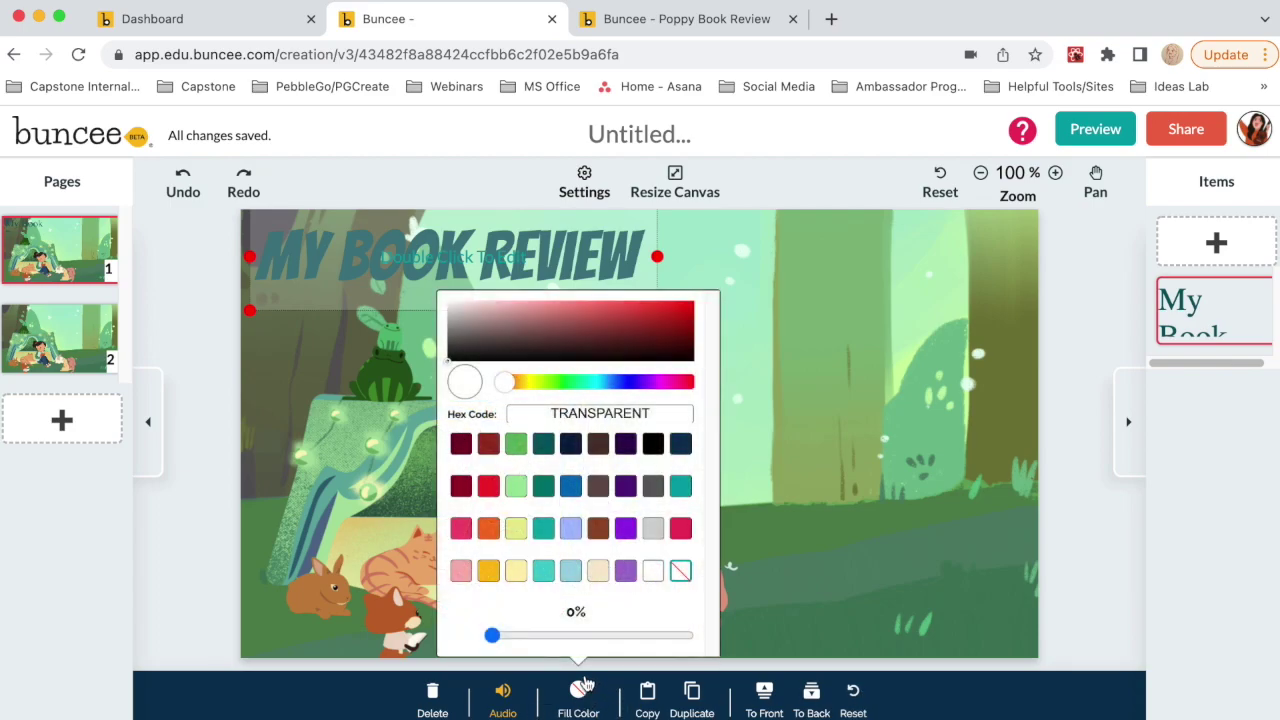
click(656, 581)
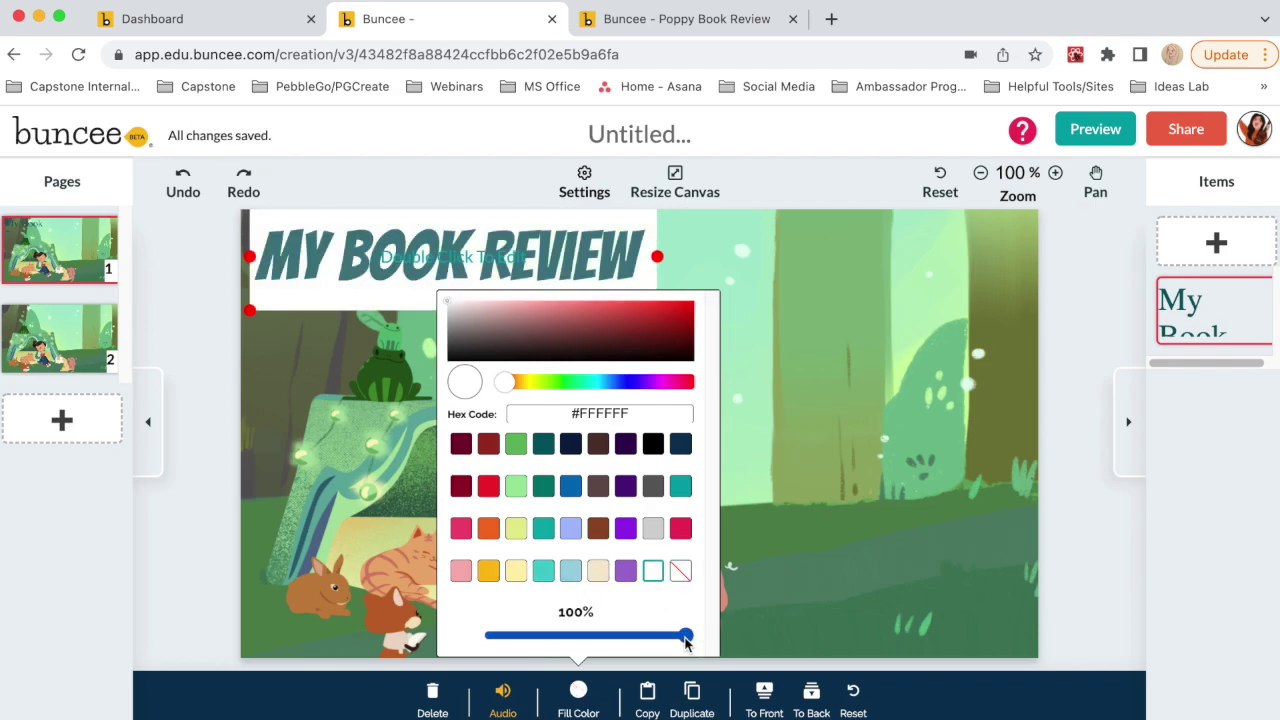
drag(686, 643, 608, 636)
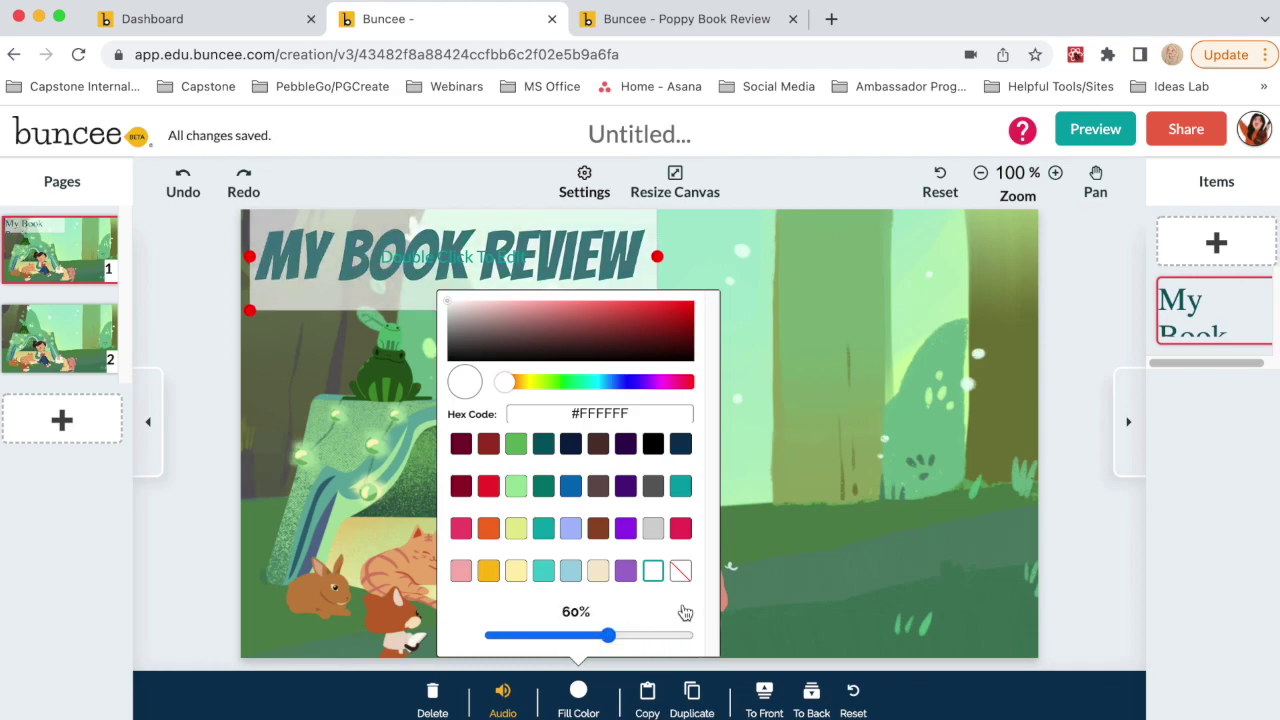
click(785, 581)
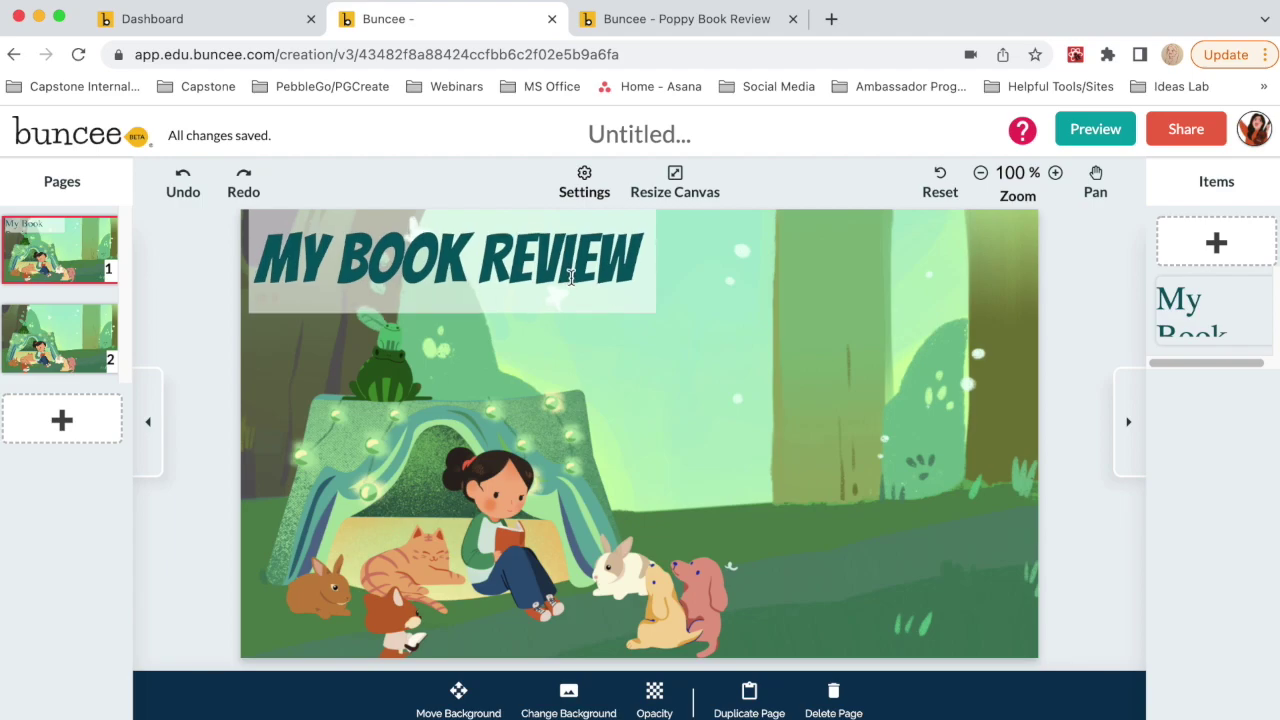
drag(572, 280, 561, 282)
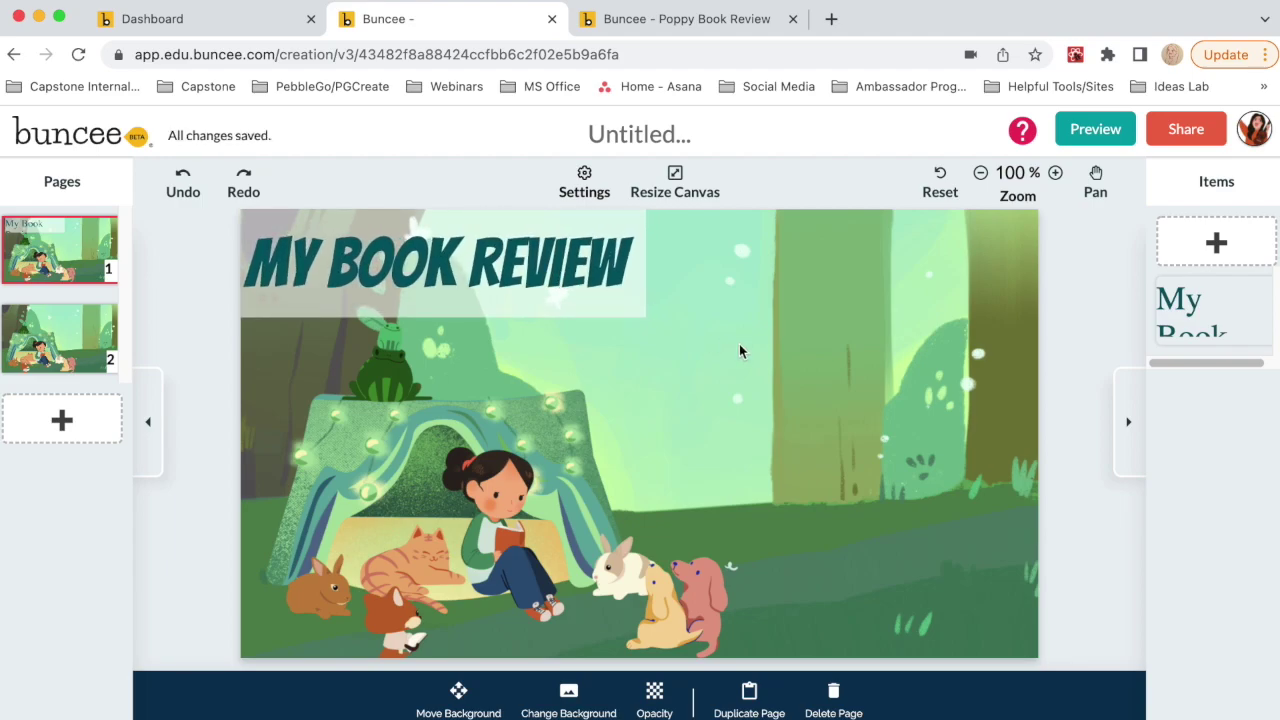
Step: Add a Star shape to page 1 and enlarge it in the pale sky to the right of the tent
click(1217, 243)
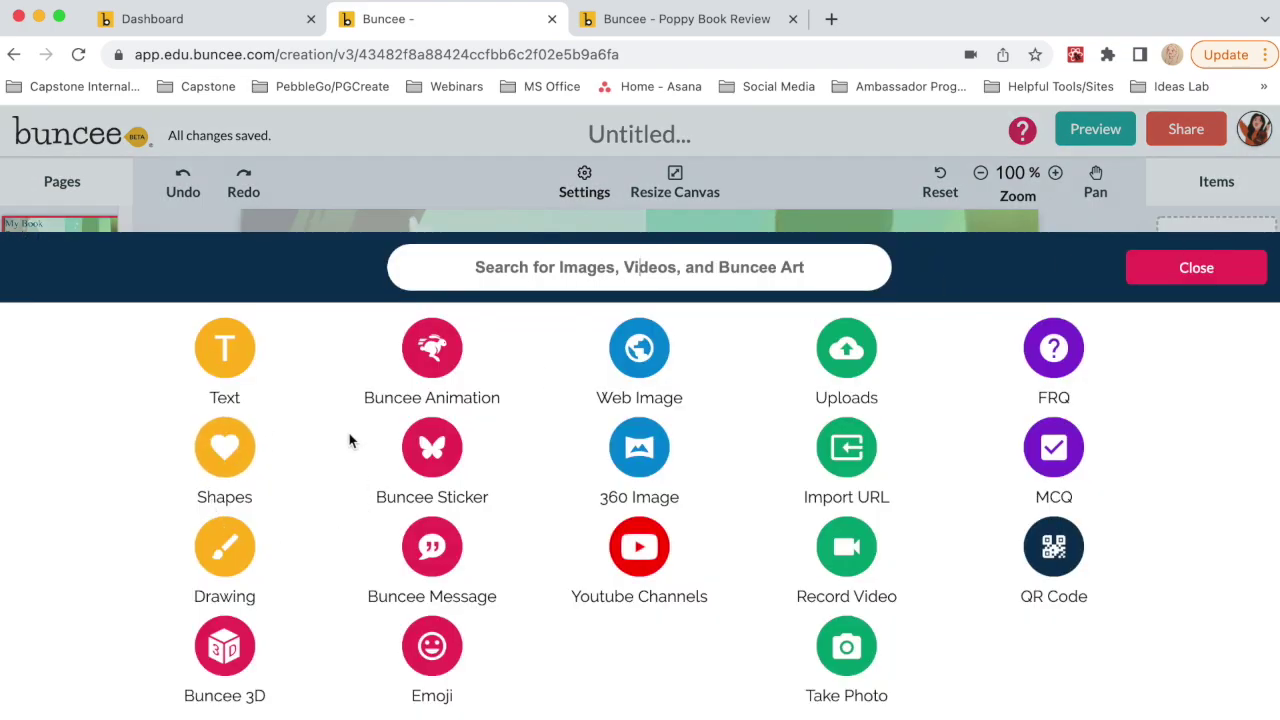
click(228, 458)
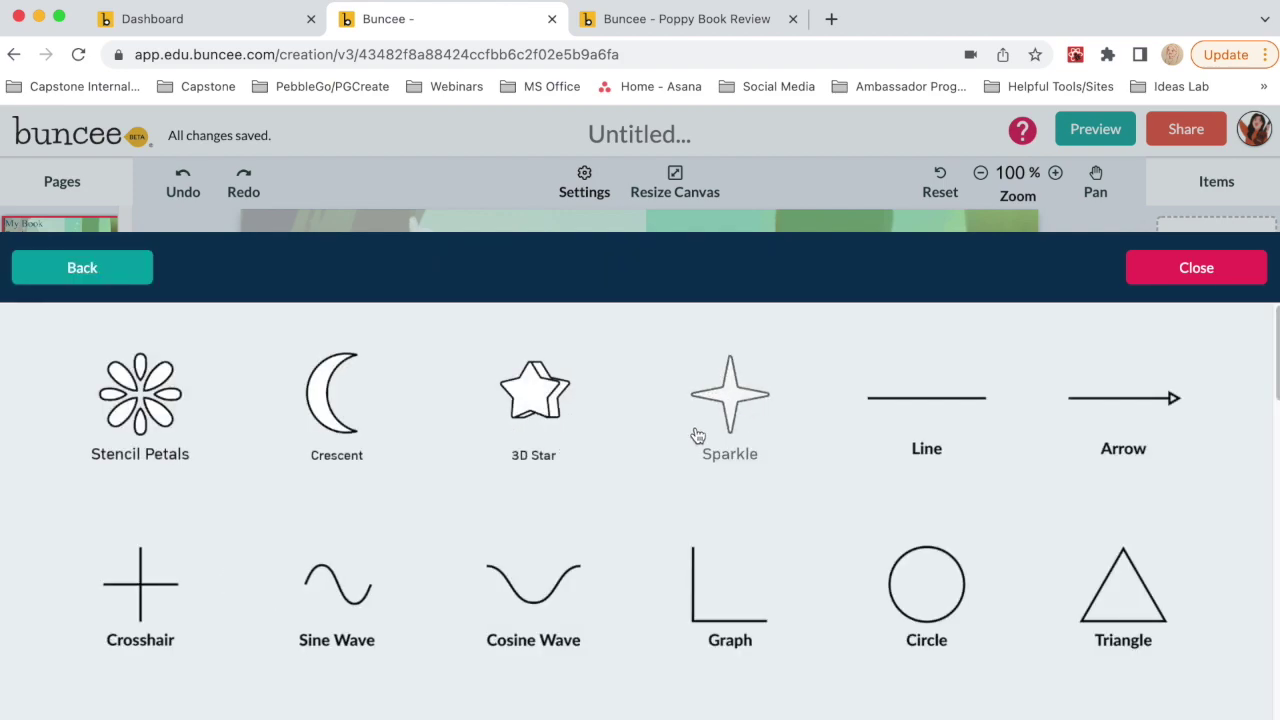
scroll(695, 435, down, 5)
scroll(700, 439, down, 5)
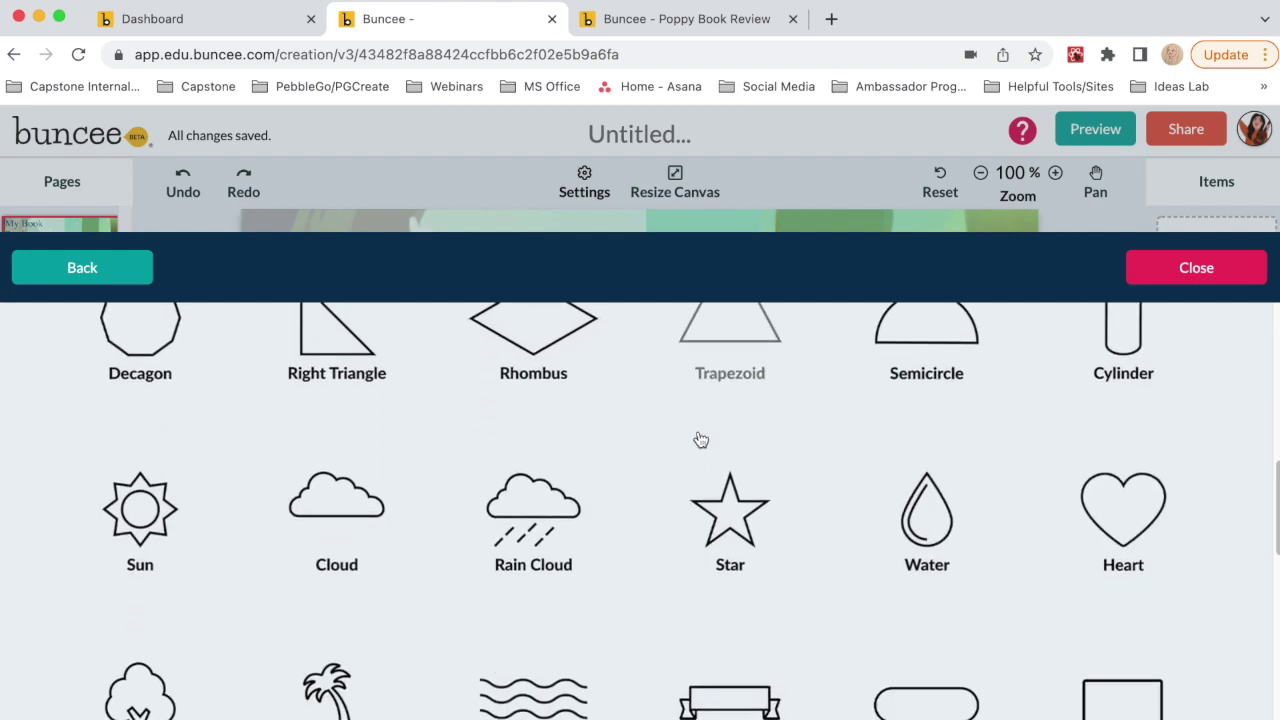
scroll(700, 438, up, 1)
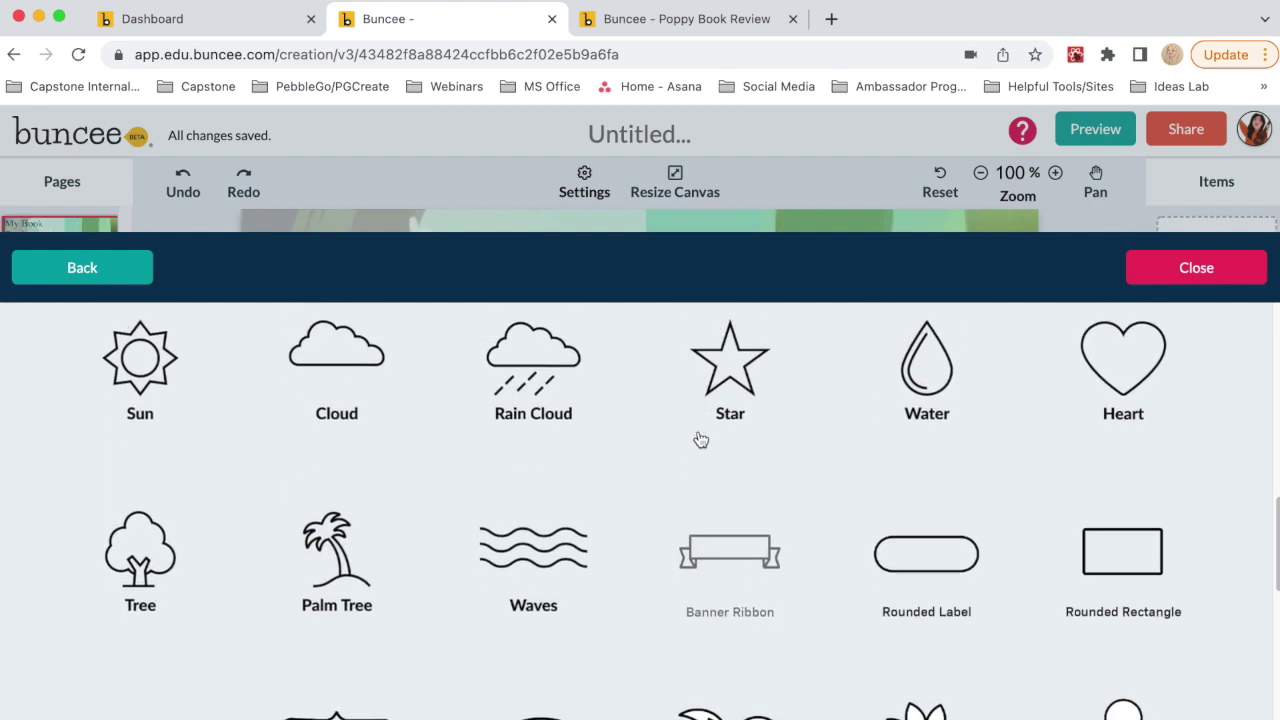
click(740, 377)
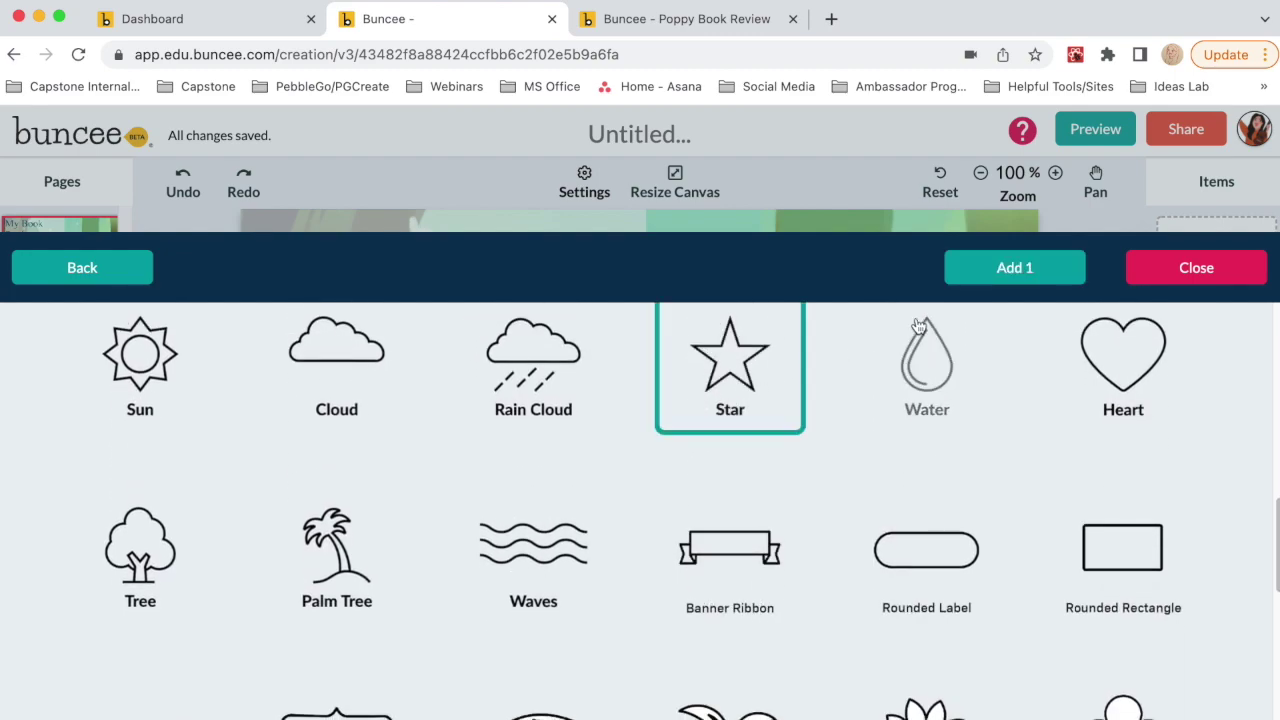
click(1014, 272)
drag(721, 381, 802, 485)
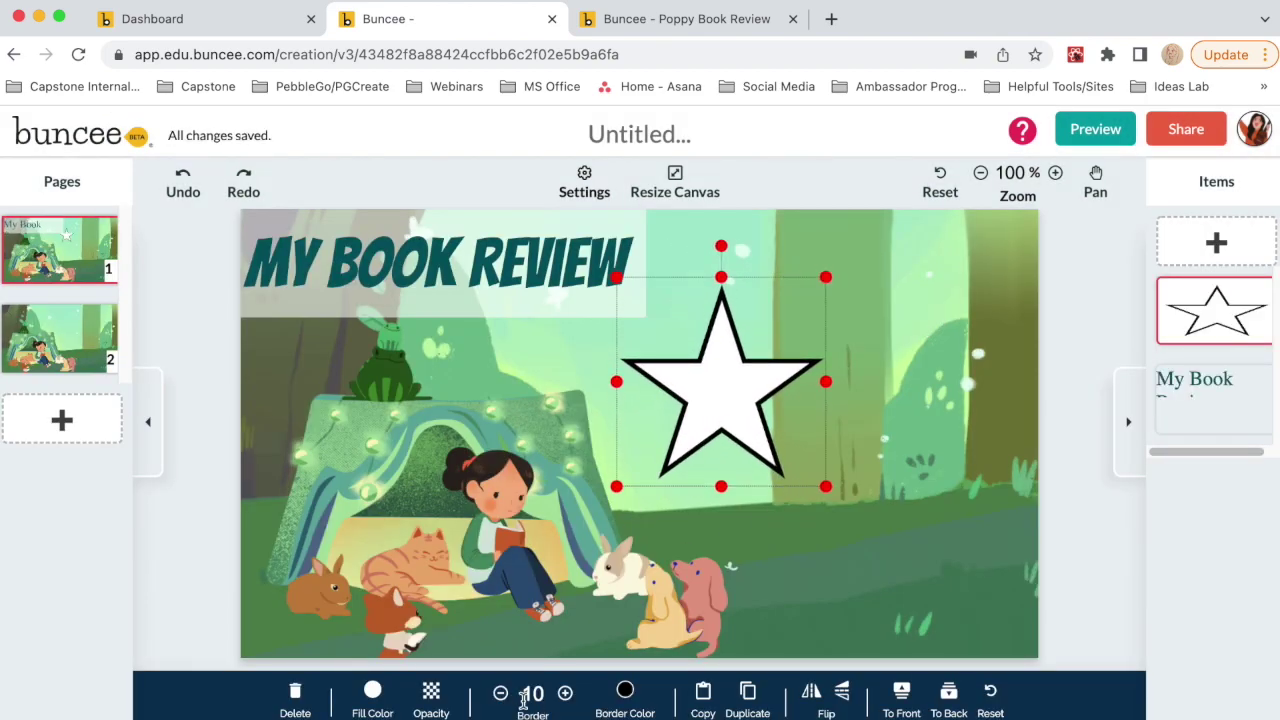
Step: Give the star an amber border and a pale yellow #FFF1AD fill
click(624, 692)
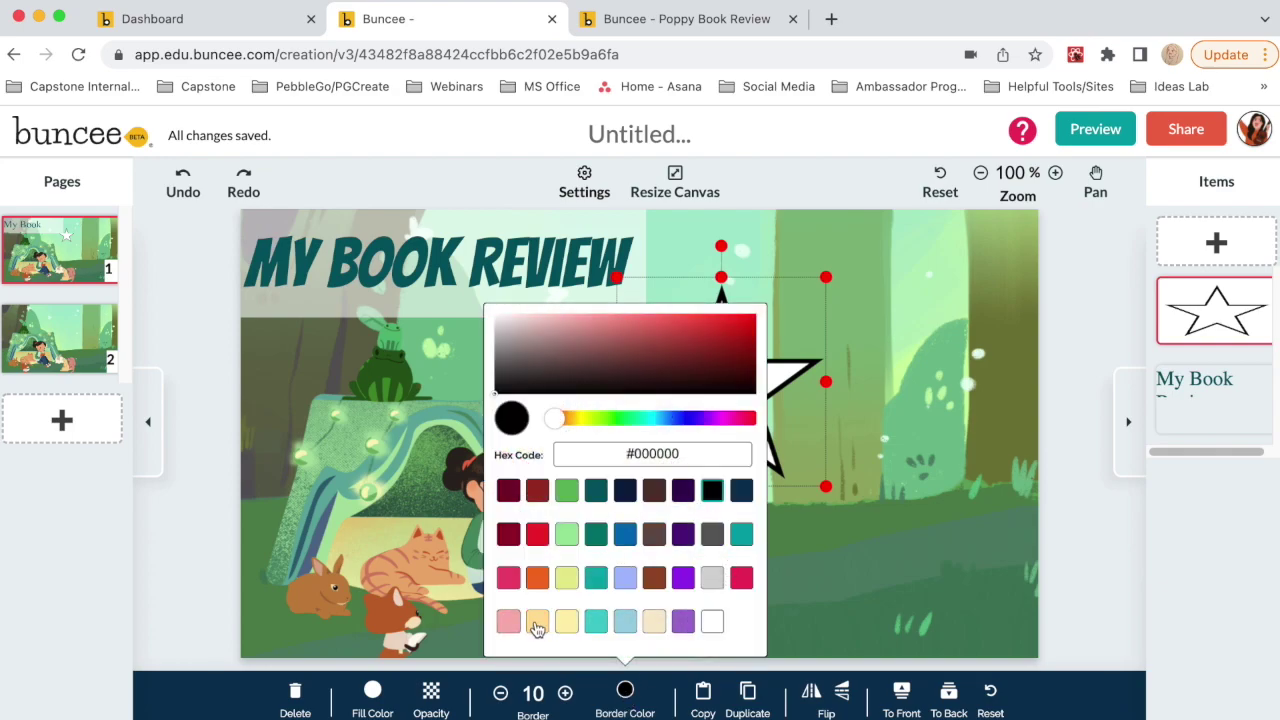
click(537, 621)
click(372, 690)
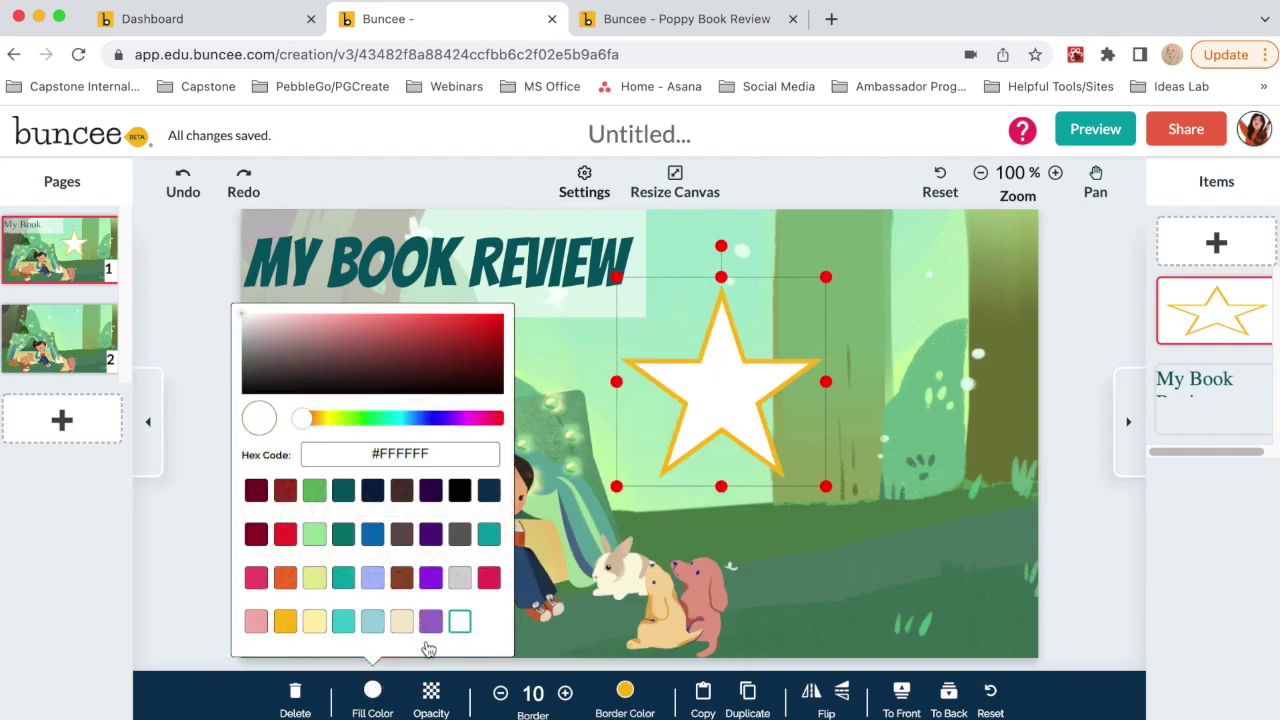
click(315, 623)
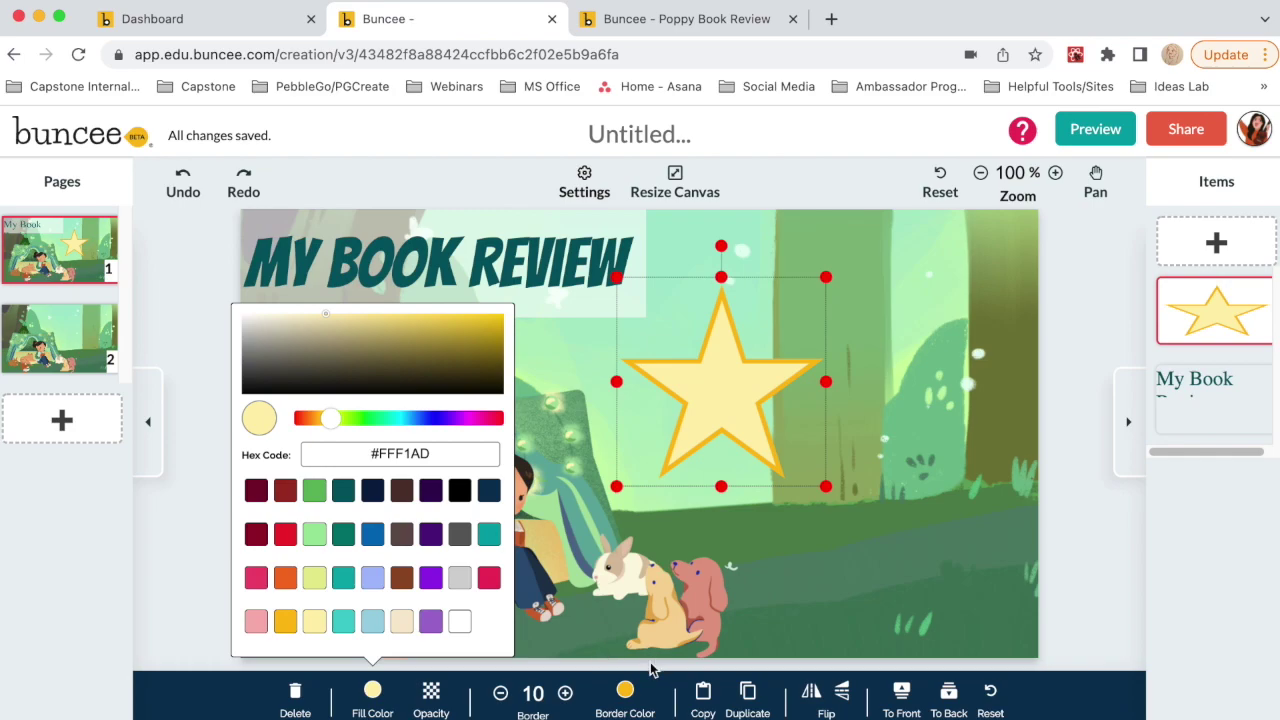
Step: Set the star's border width to 13 and try out its opacity setting
click(500, 698)
click(500, 698)
click(500, 698)
click(500, 698)
click(567, 694)
click(567, 694)
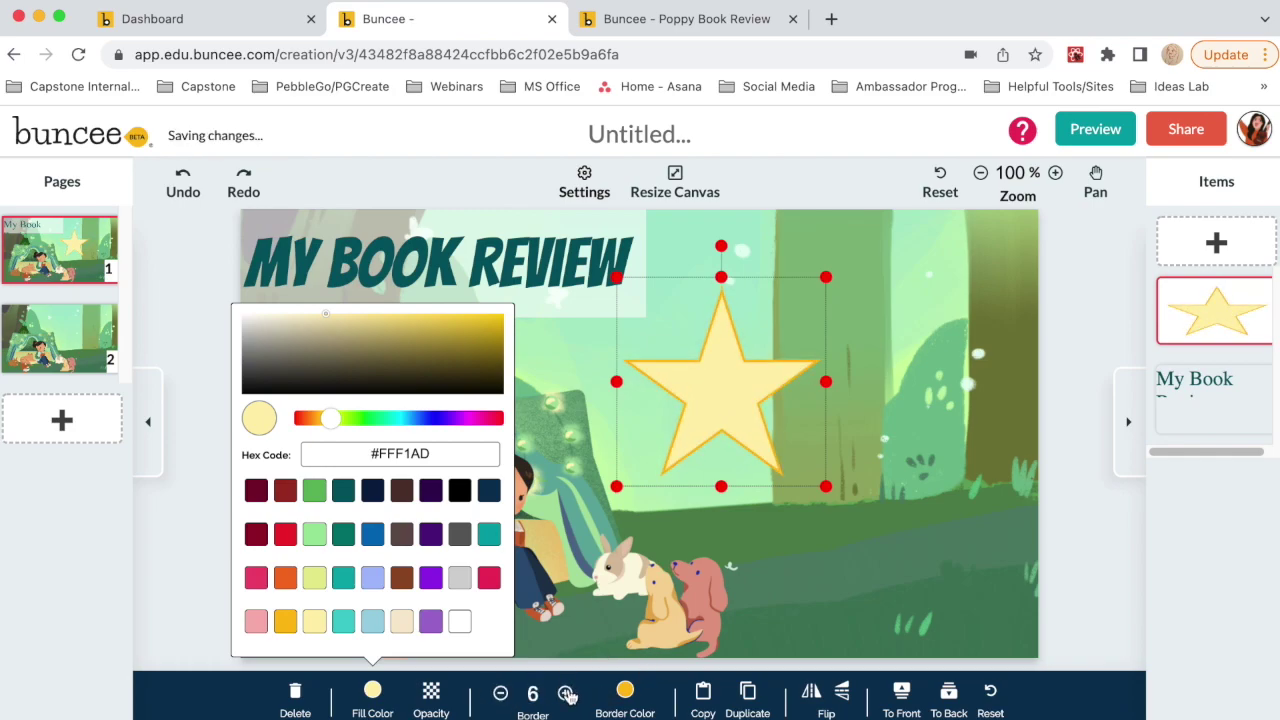
click(567, 694)
click(567, 694)
click(567, 694)
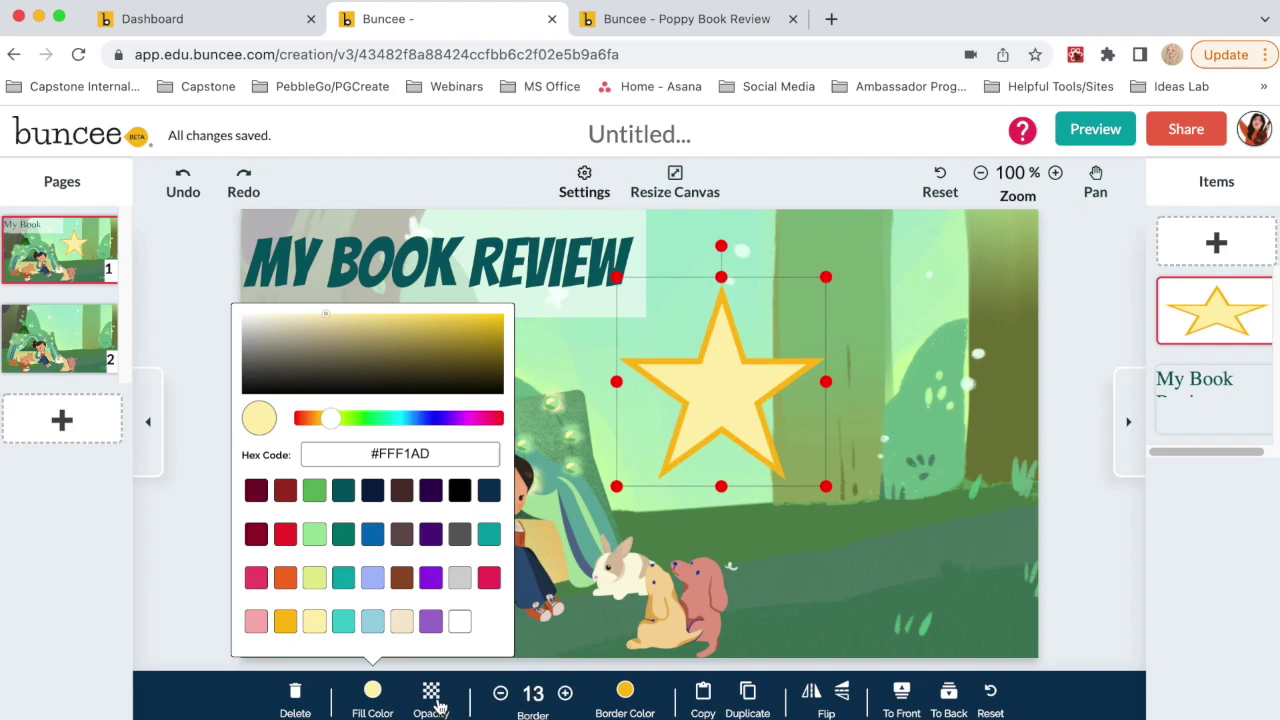
click(436, 700)
mouse_move(478, 641)
mouse_down()
mouse_move(437, 650)
mouse_move(486, 642)
mouse_up()
click(836, 560)
Step: Shrink the star, tilt it slightly and place it on the tent's upper-left corner beside the frogs
click(790, 470)
drag(826, 486, 752, 391)
drag(670, 335, 301, 472)
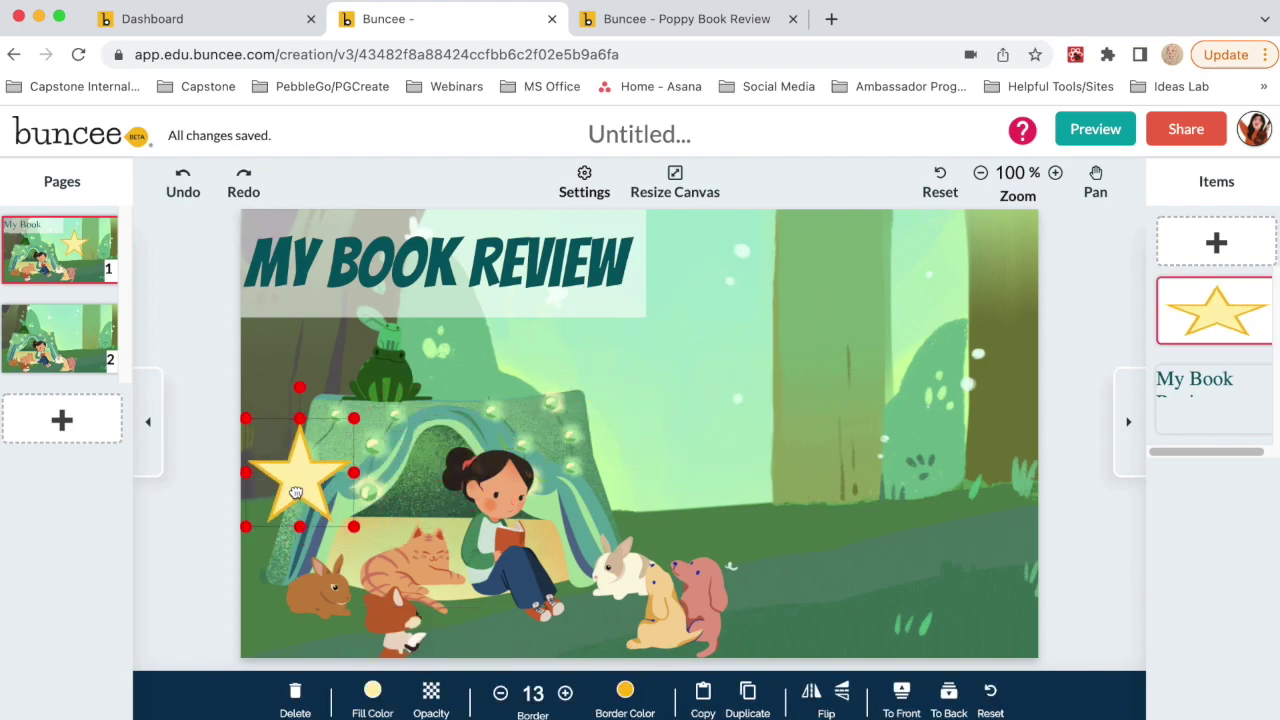
drag(253, 418, 331, 417)
drag(328, 475, 332, 413)
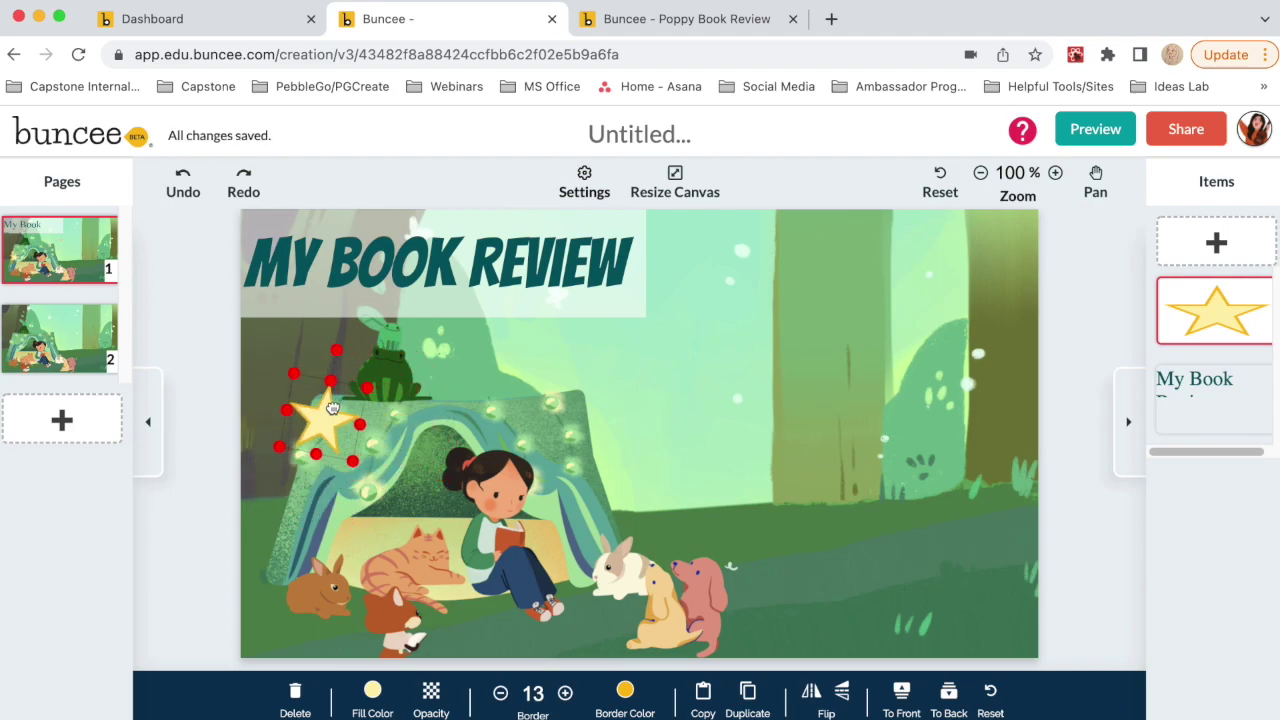
drag(331, 350, 306, 332)
click(840, 336)
Step: Add a drawing to page 1 and underline the title with a wavy orange stroke at brush size 17
click(1213, 236)
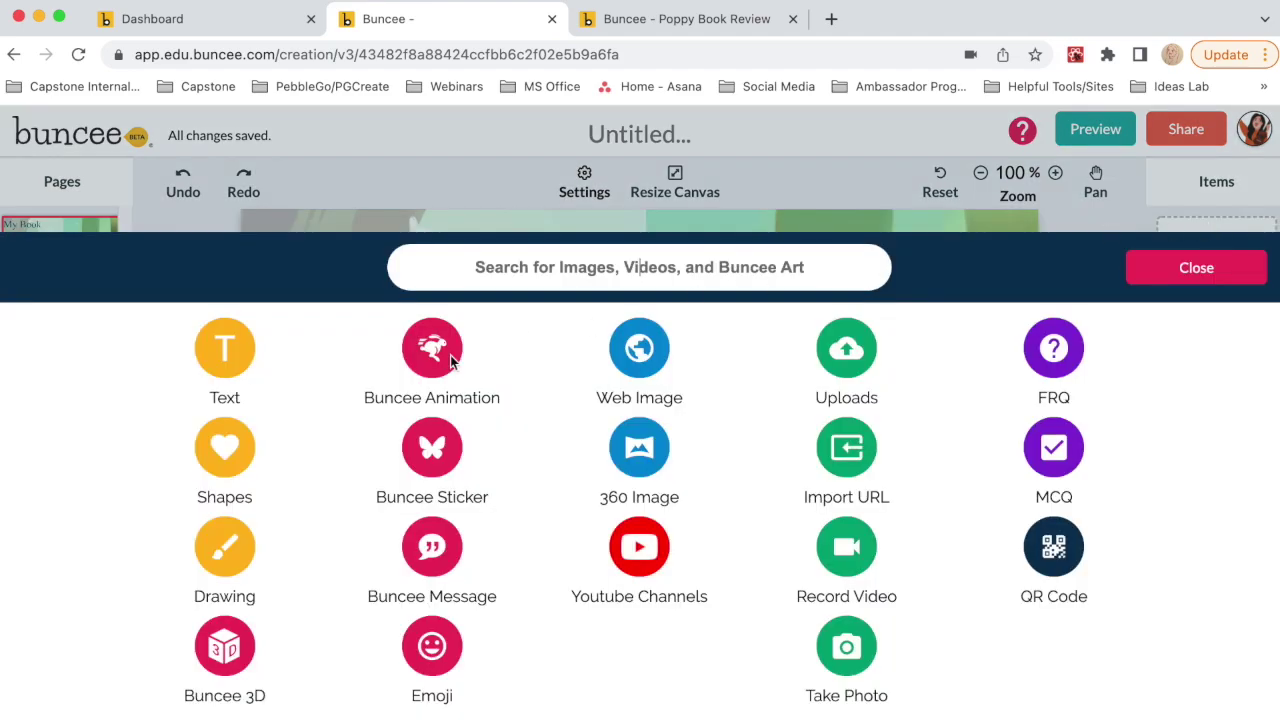
click(245, 562)
click(224, 557)
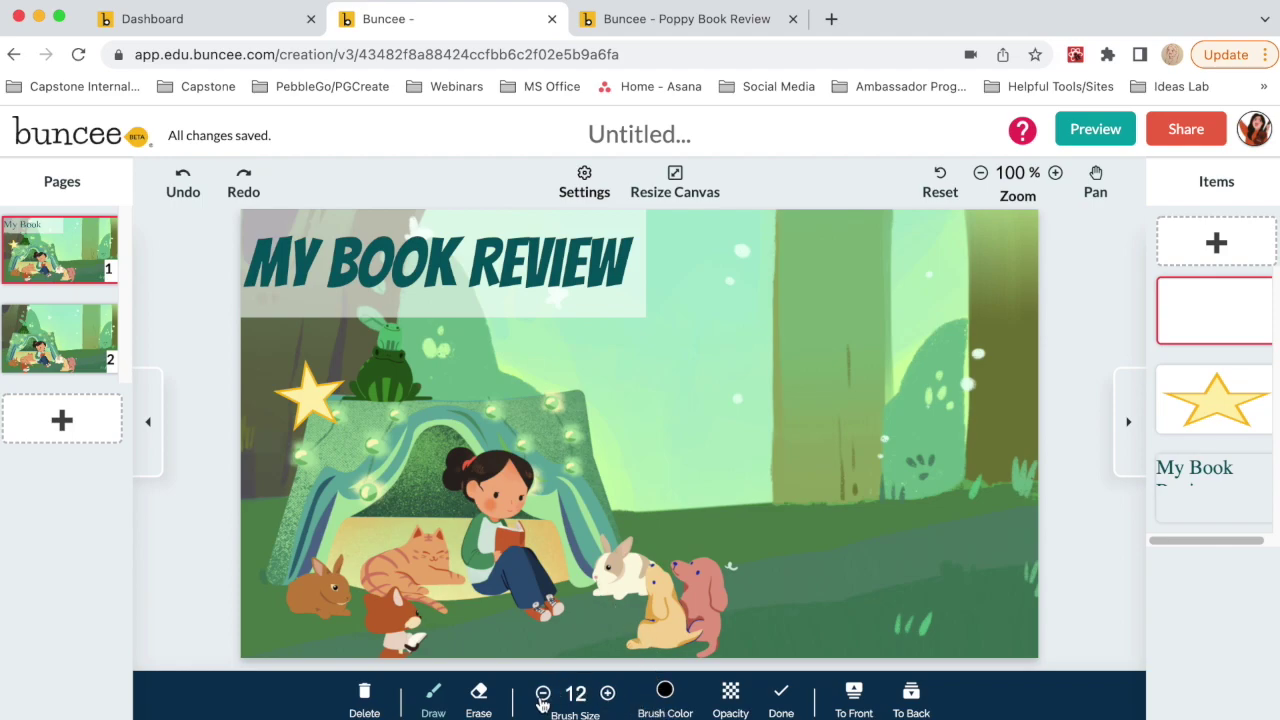
click(677, 705)
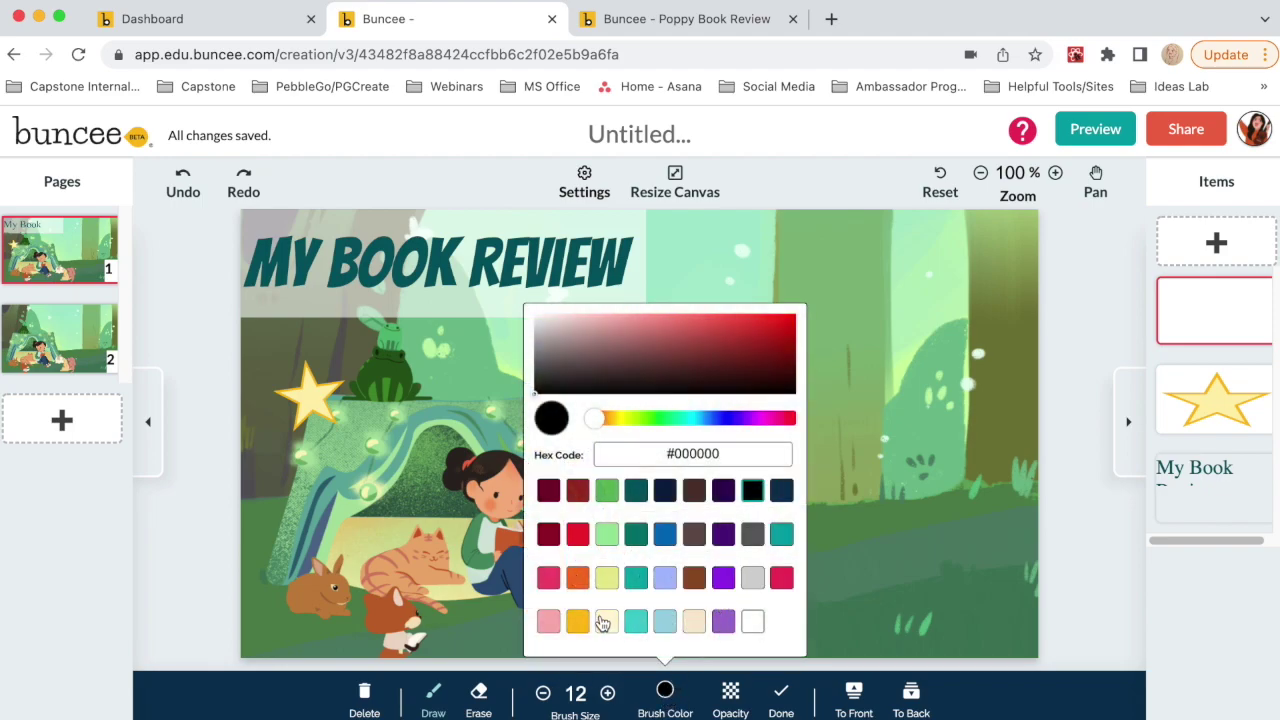
click(579, 578)
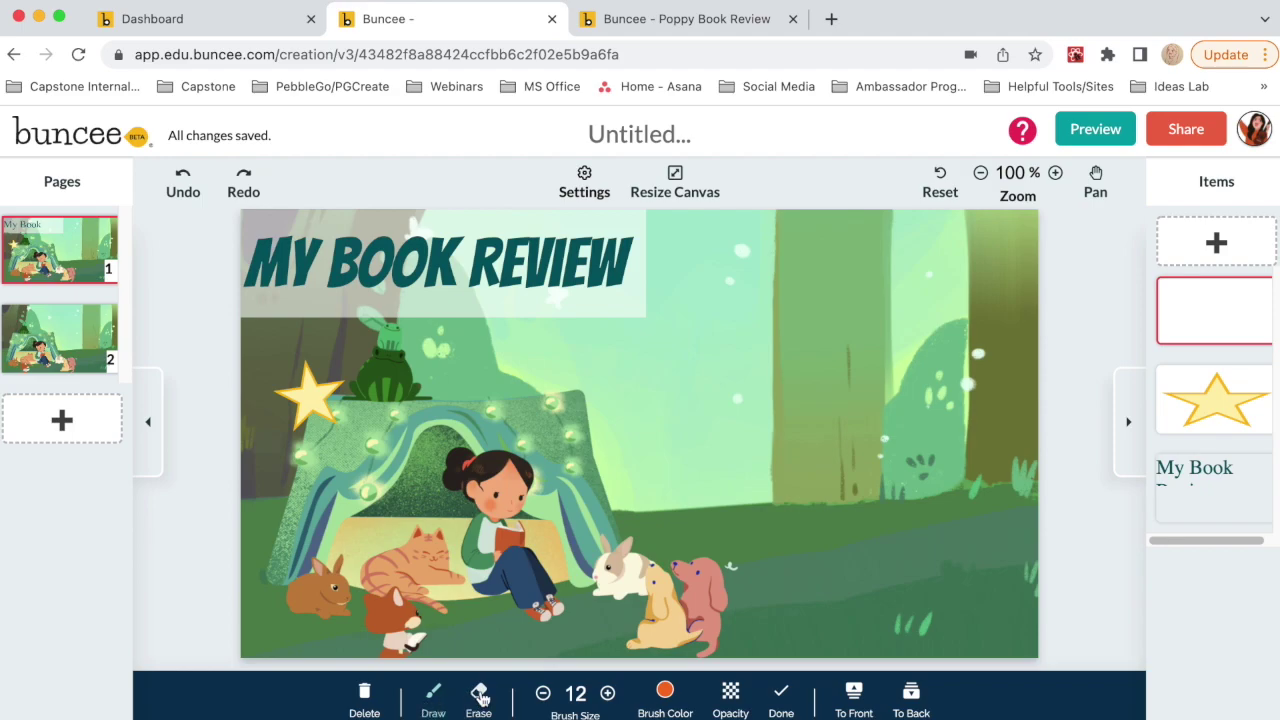
click(607, 694)
click(607, 694)
drag(260, 302, 634, 299)
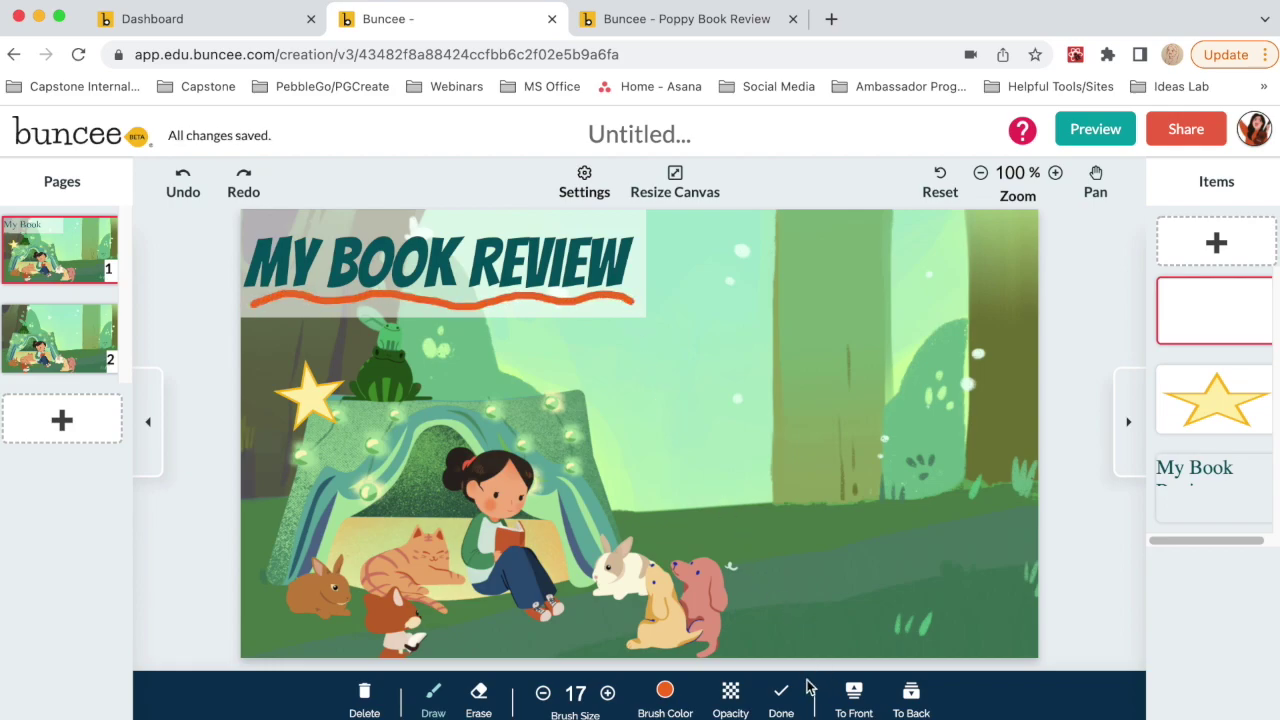
Step: Finish the orange underline drawing beneath the title, reopening it once for editing and closing it again
click(782, 700)
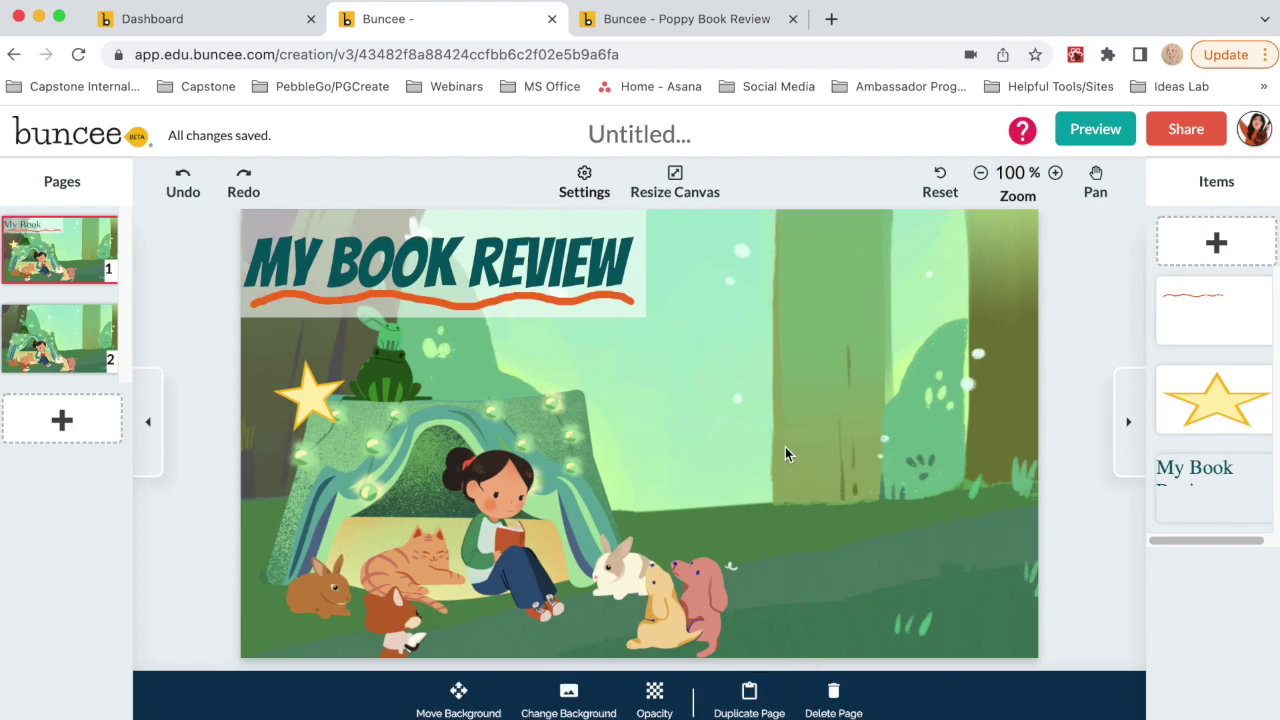
click(1222, 314)
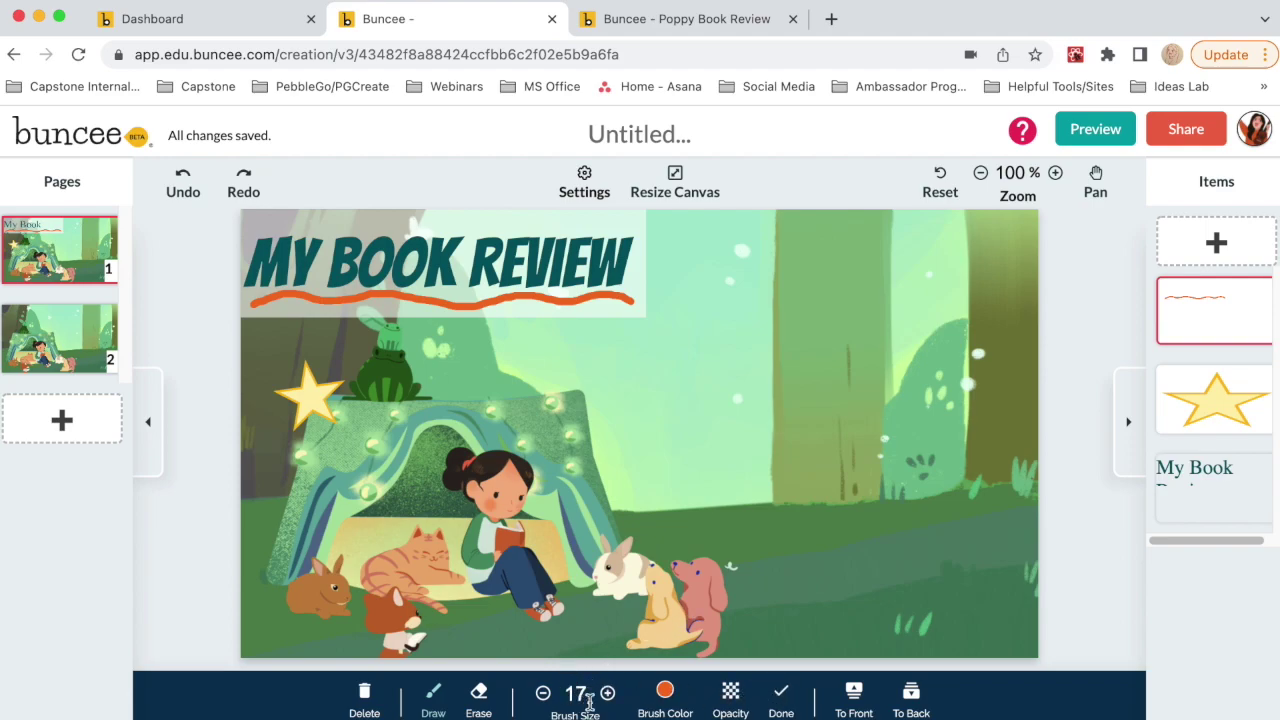
click(783, 695)
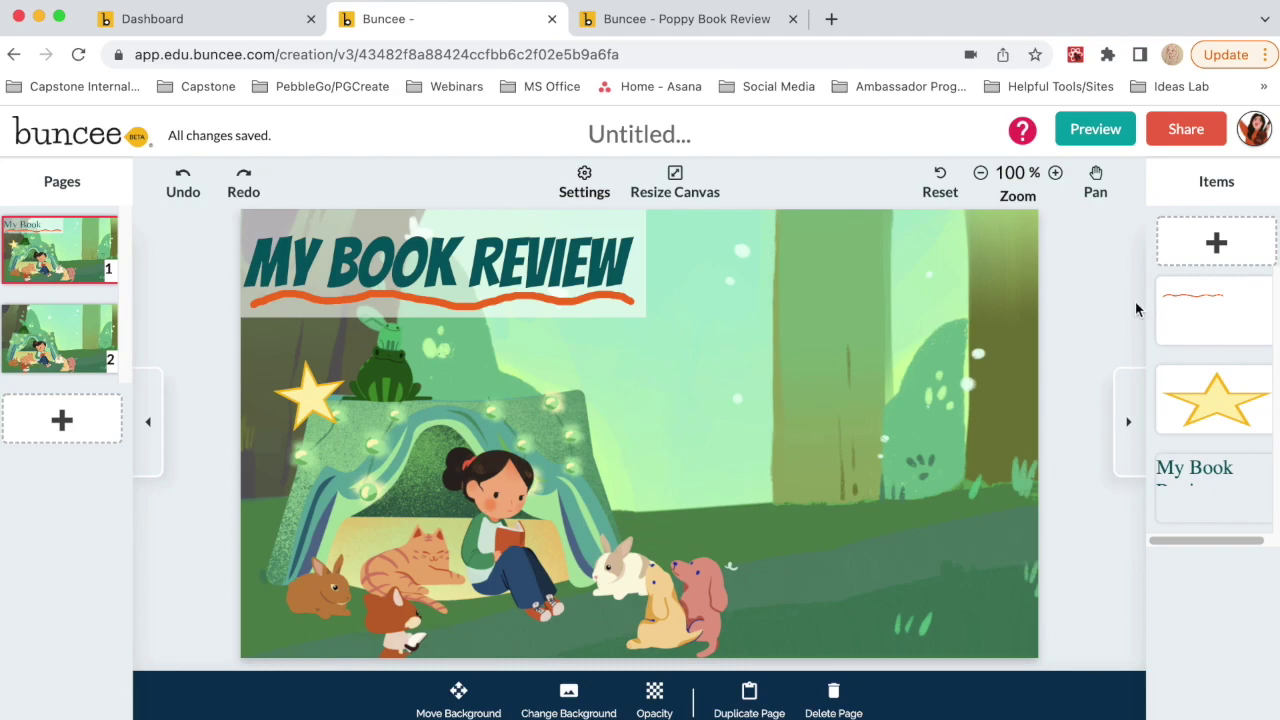
Step: Add the round animal cell model with the purple nucleus from the Science category of Buncee 3D to the page
click(1221, 246)
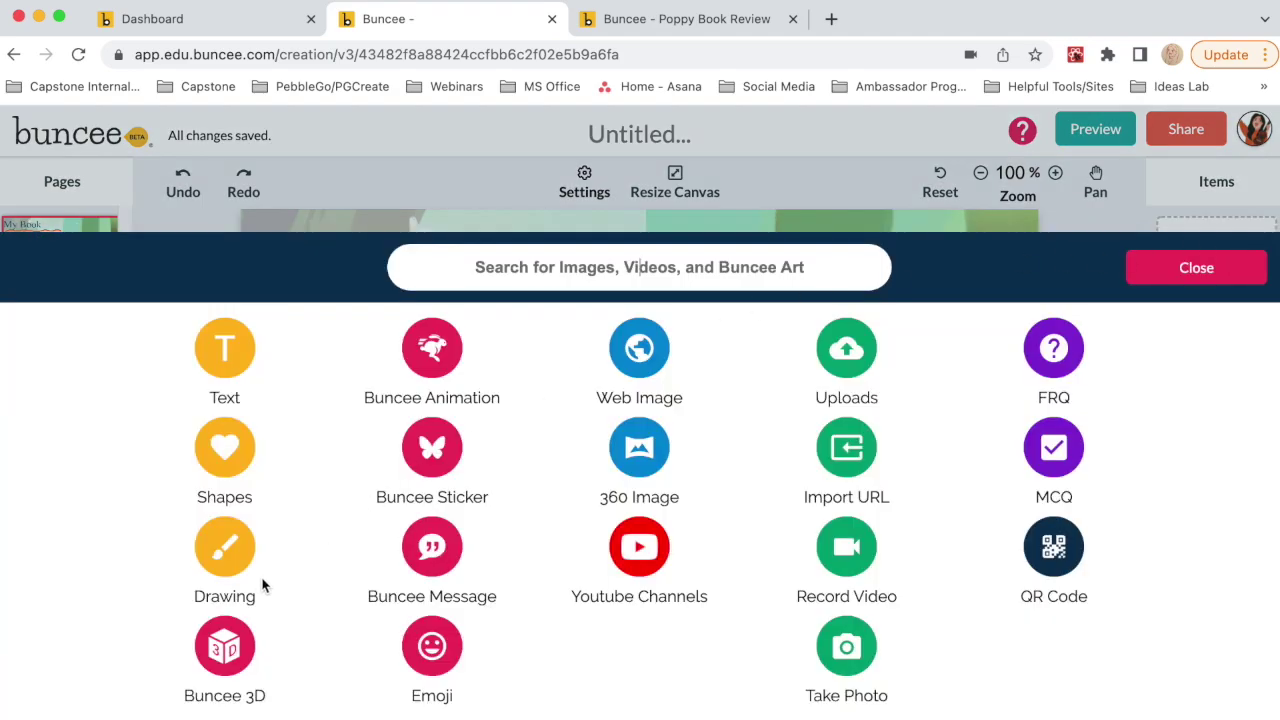
click(245, 648)
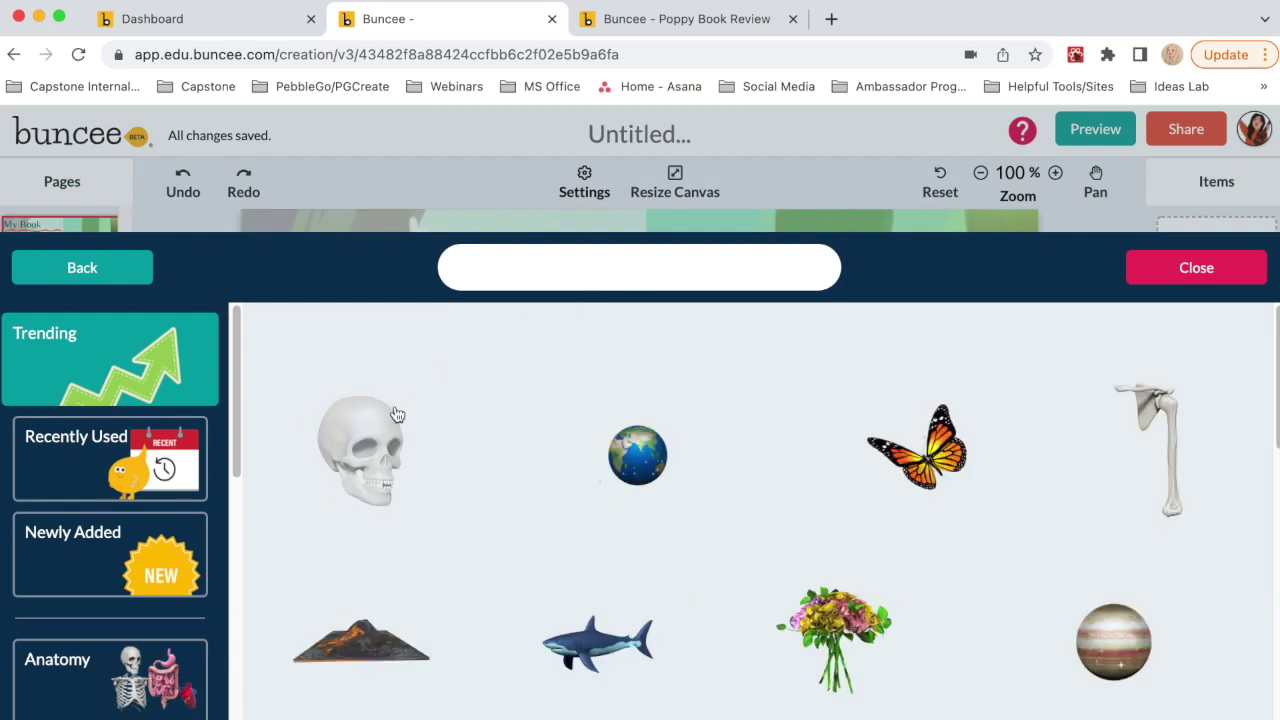
scroll(133, 543, down, 3)
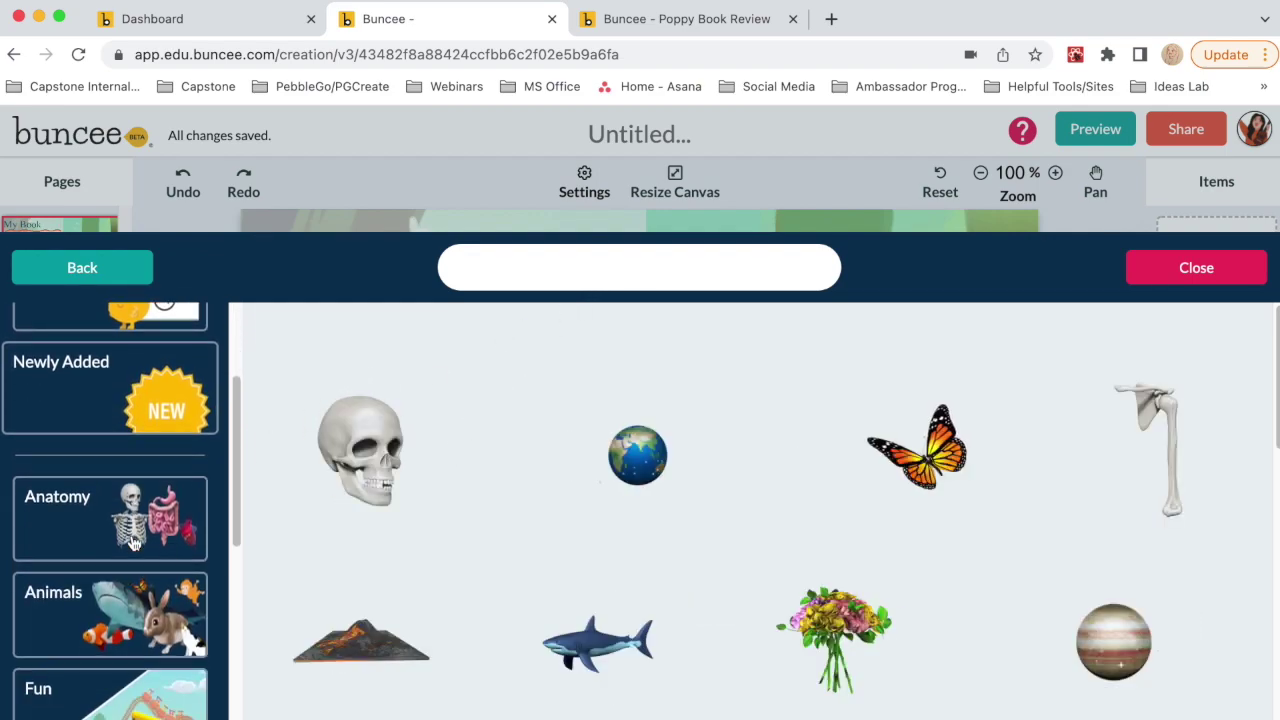
scroll(133, 543, down, 5)
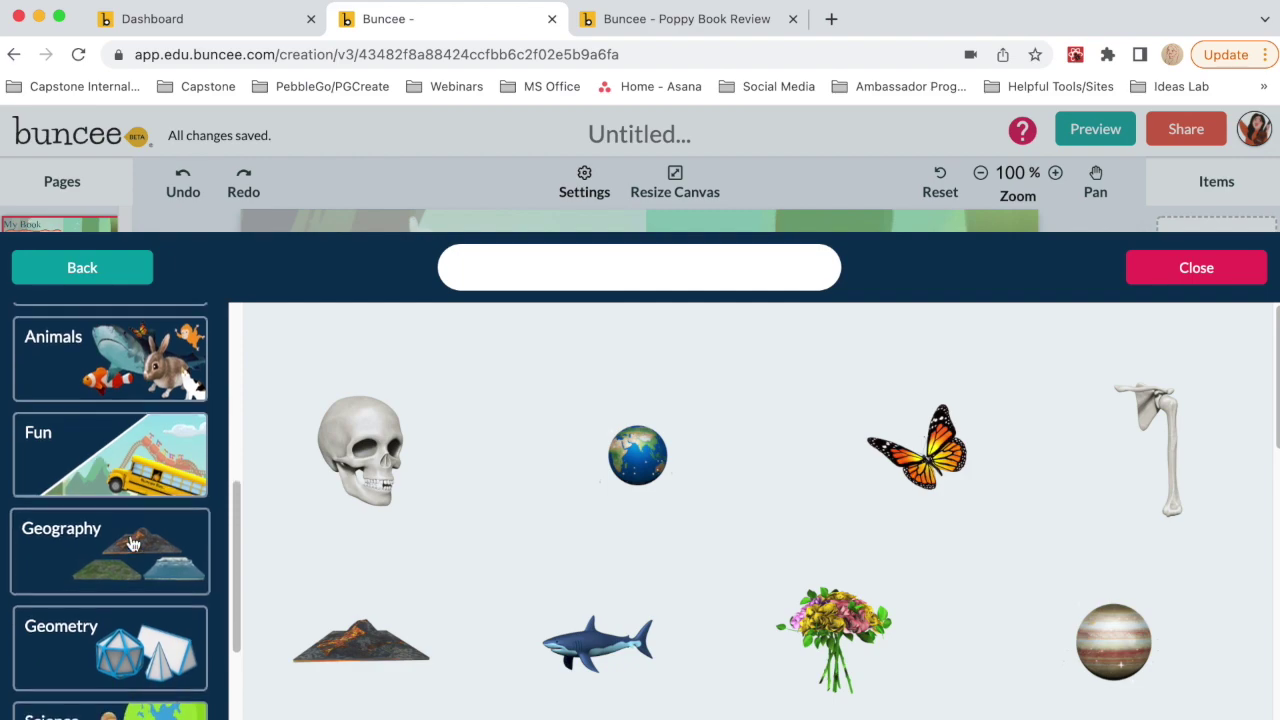
scroll(133, 543, down, 1)
click(103, 594)
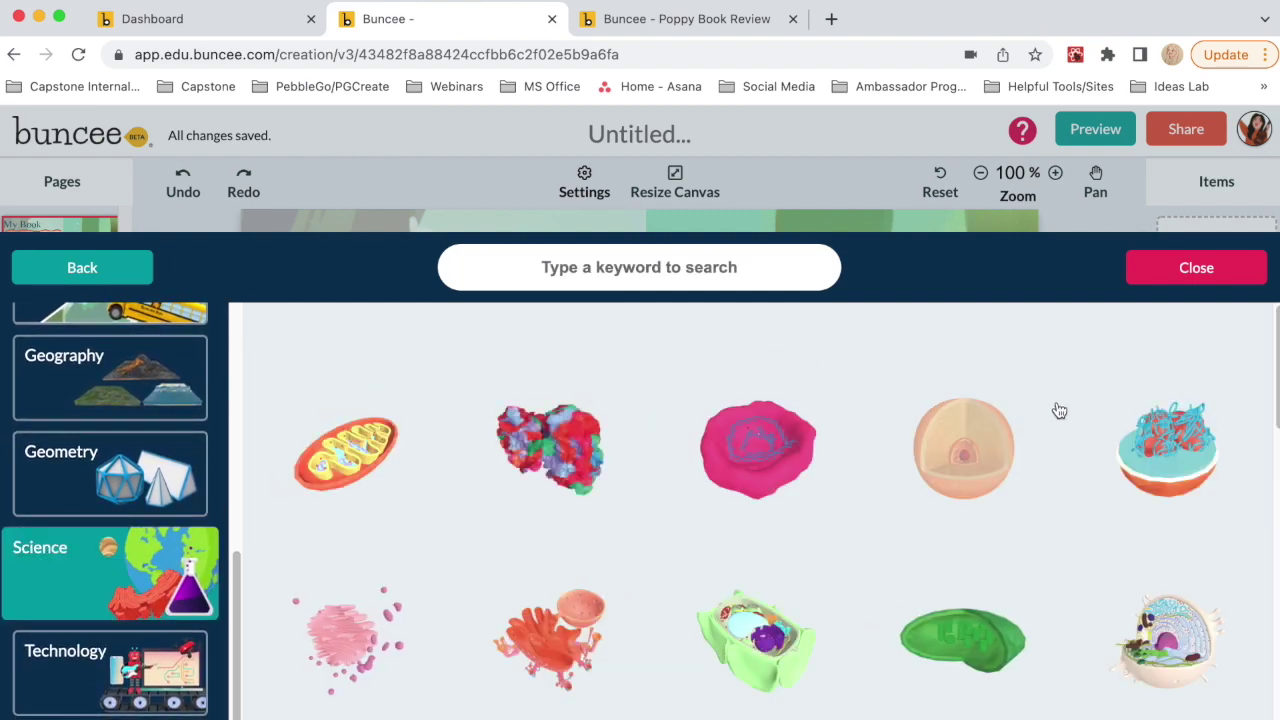
scroll(1111, 472, down, 1)
click(1167, 603)
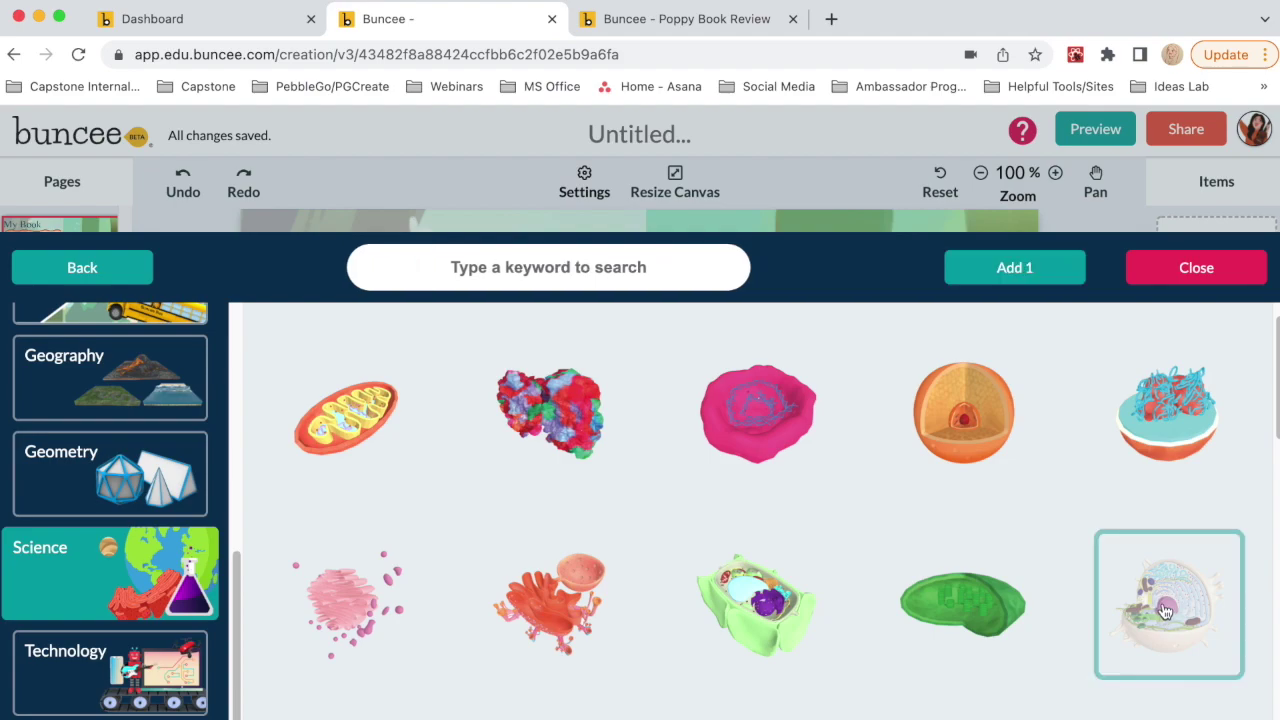
click(1066, 276)
Step: Enlarge the 3D cell model, place it in the page's upper right corner and deselect it
drag(487, 467, 887, 647)
drag(740, 530, 913, 341)
click(929, 486)
click(950, 465)
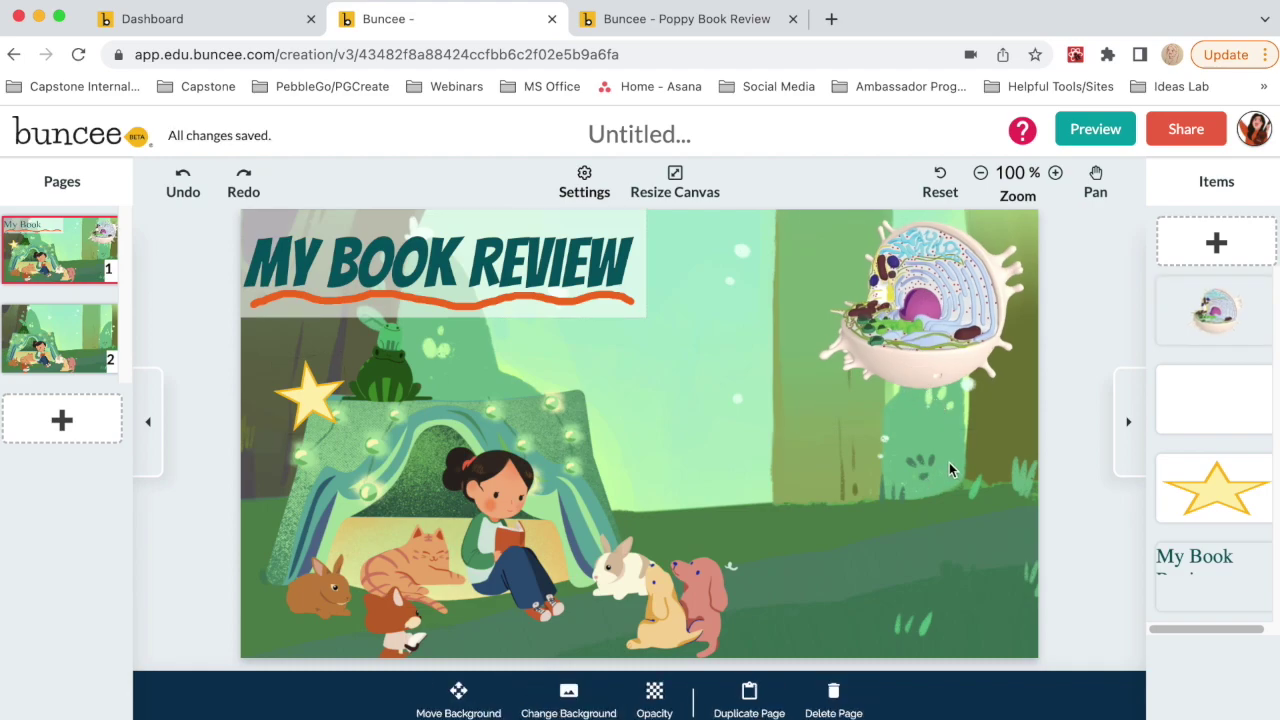
Step: Search the whole media library for "book", look at the web image results and return to the Buncee Art results
click(1217, 245)
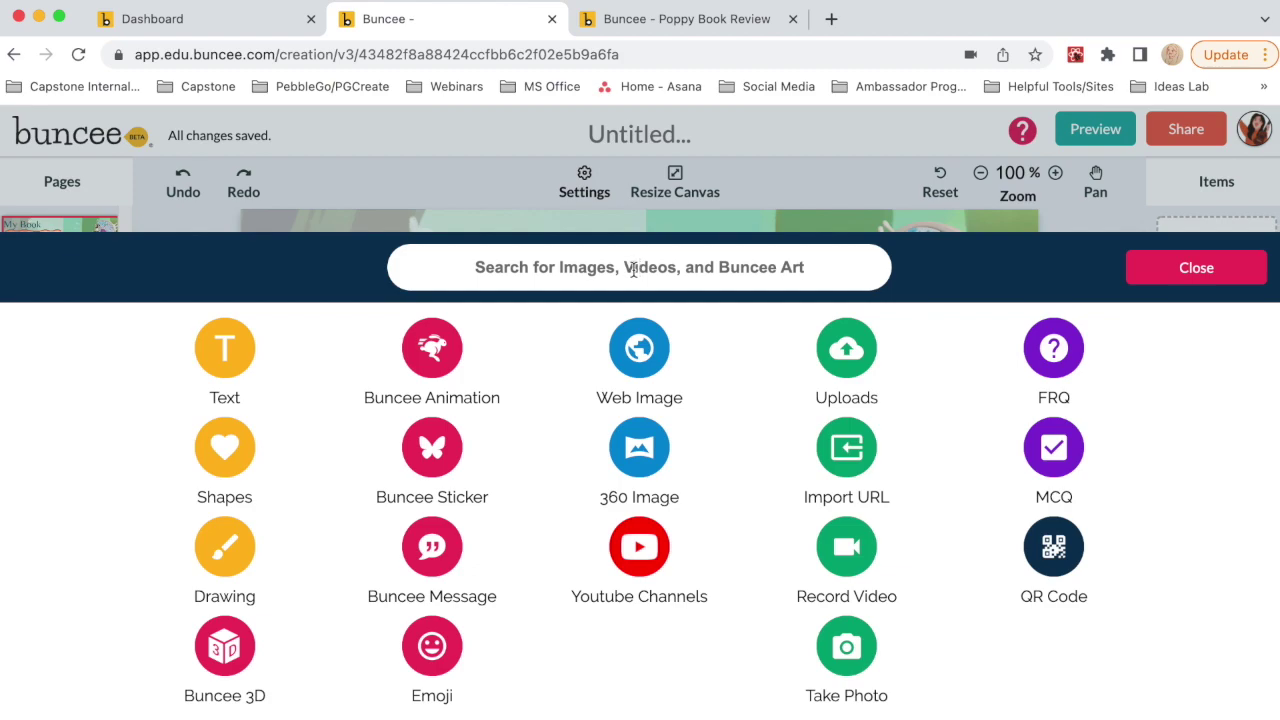
click(633, 269)
text(book)
key(Return)
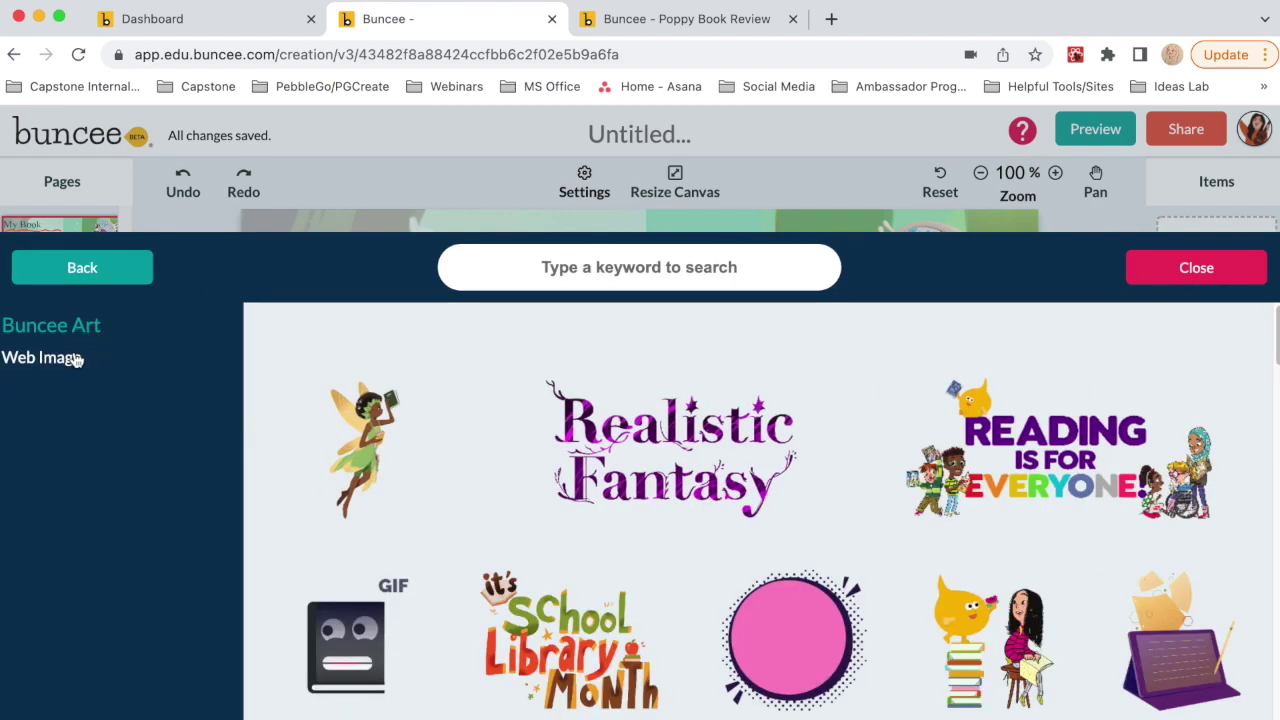
click(72, 366)
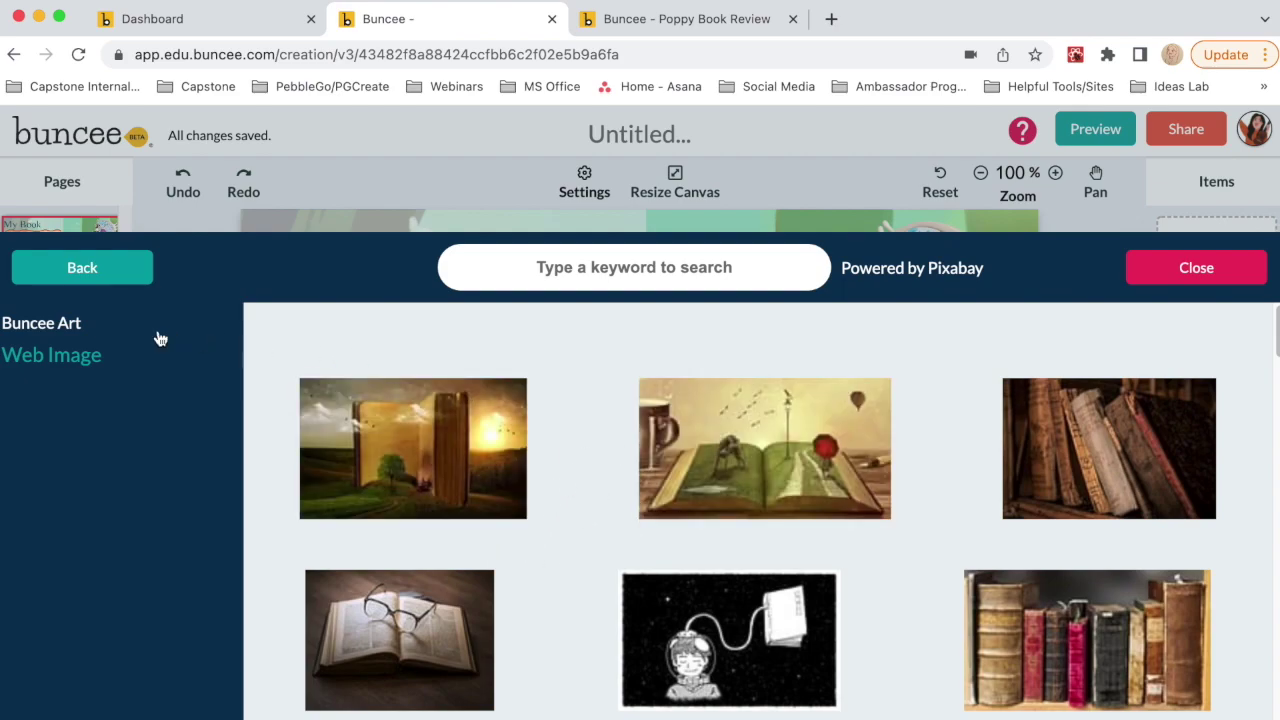
click(66, 326)
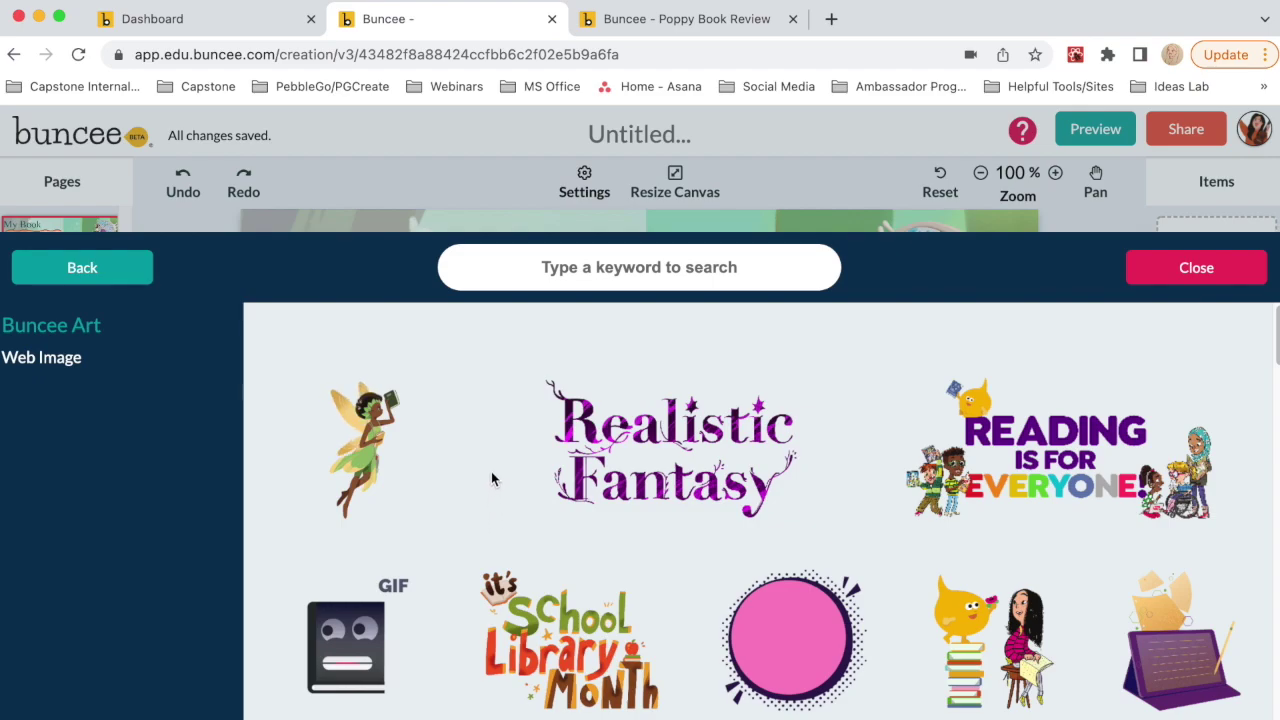
Step: Select two fairy stickers for adding: the golden-winged fairy holding a book and the green-winged fairy
click(366, 405)
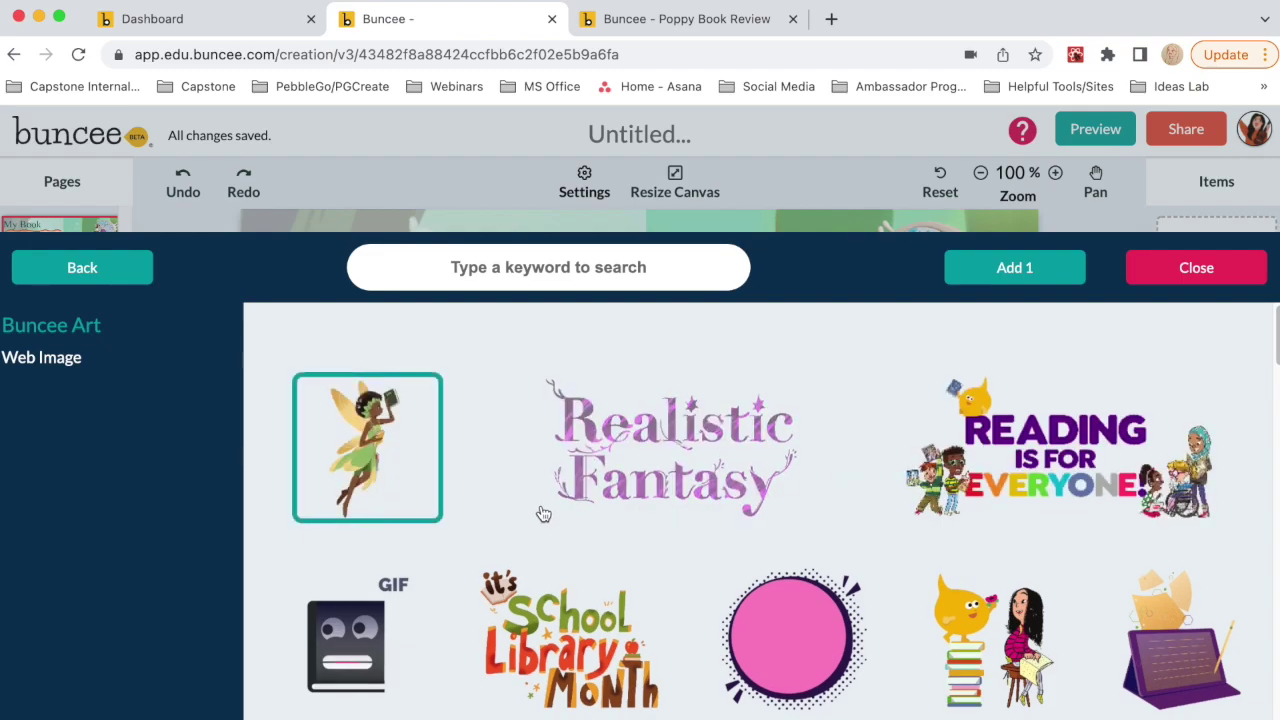
scroll(543, 513, down, 5)
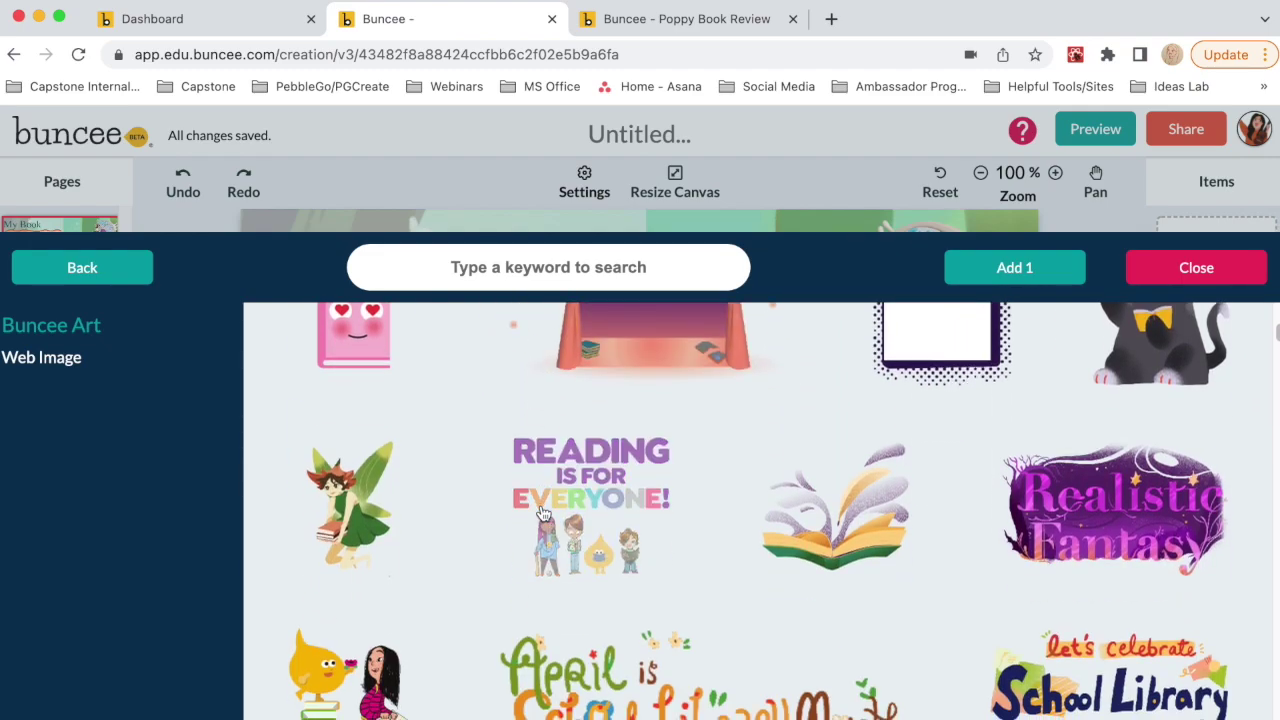
scroll(543, 513, down, 1)
click(357, 400)
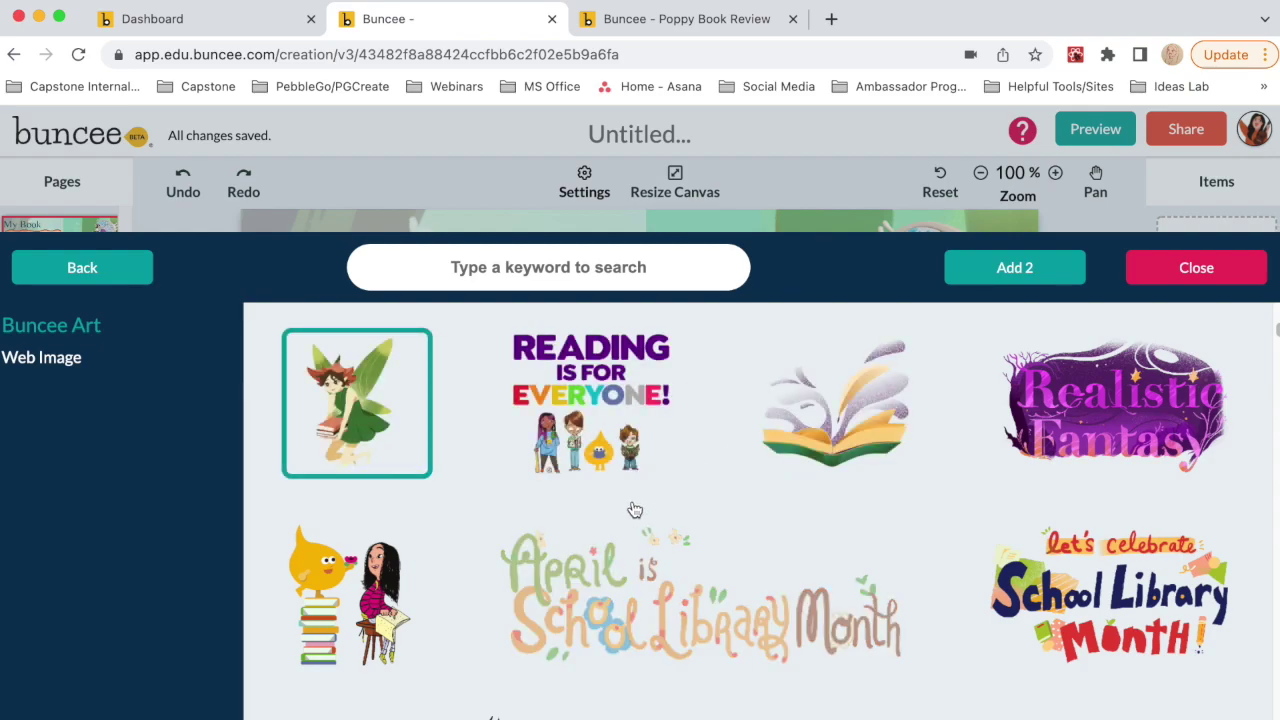
Step: Select the yellow duck reading at a desk and the GIF of the orange book with elf ears as well
scroll(808, 494, down, 5)
scroll(808, 492, down, 2)
scroll(808, 492, down, 4)
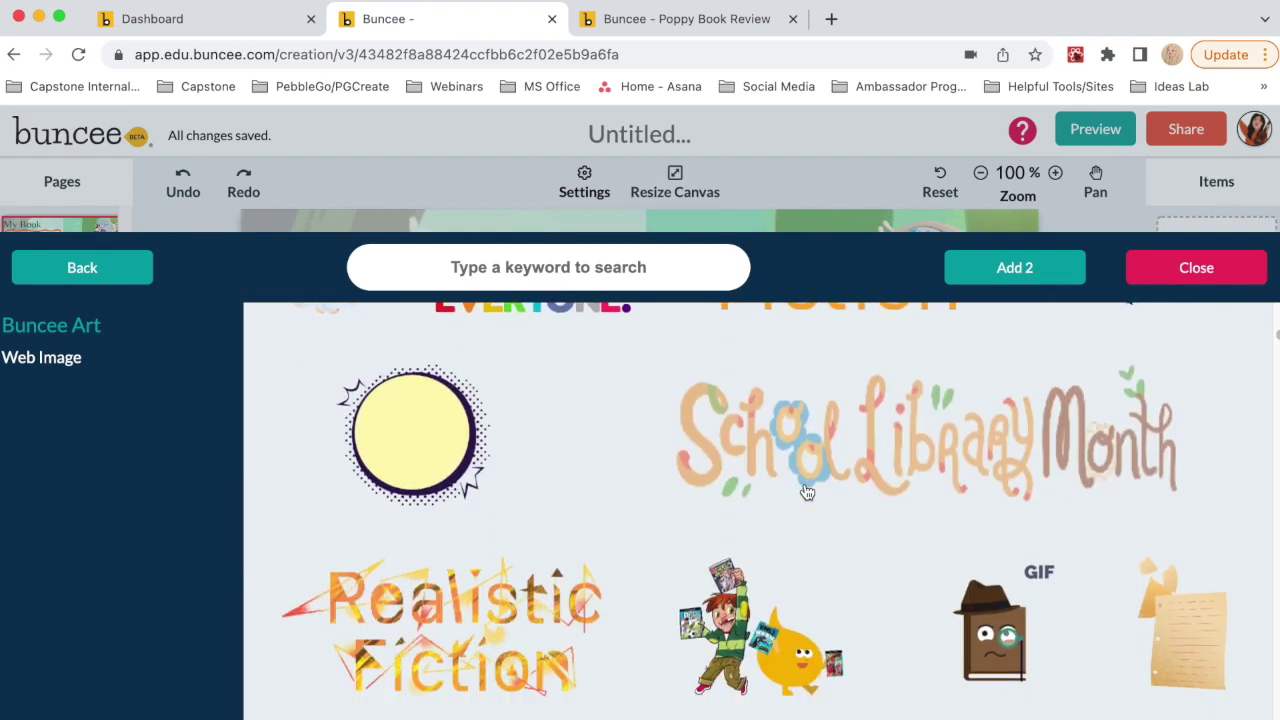
scroll(802, 488, down, 6)
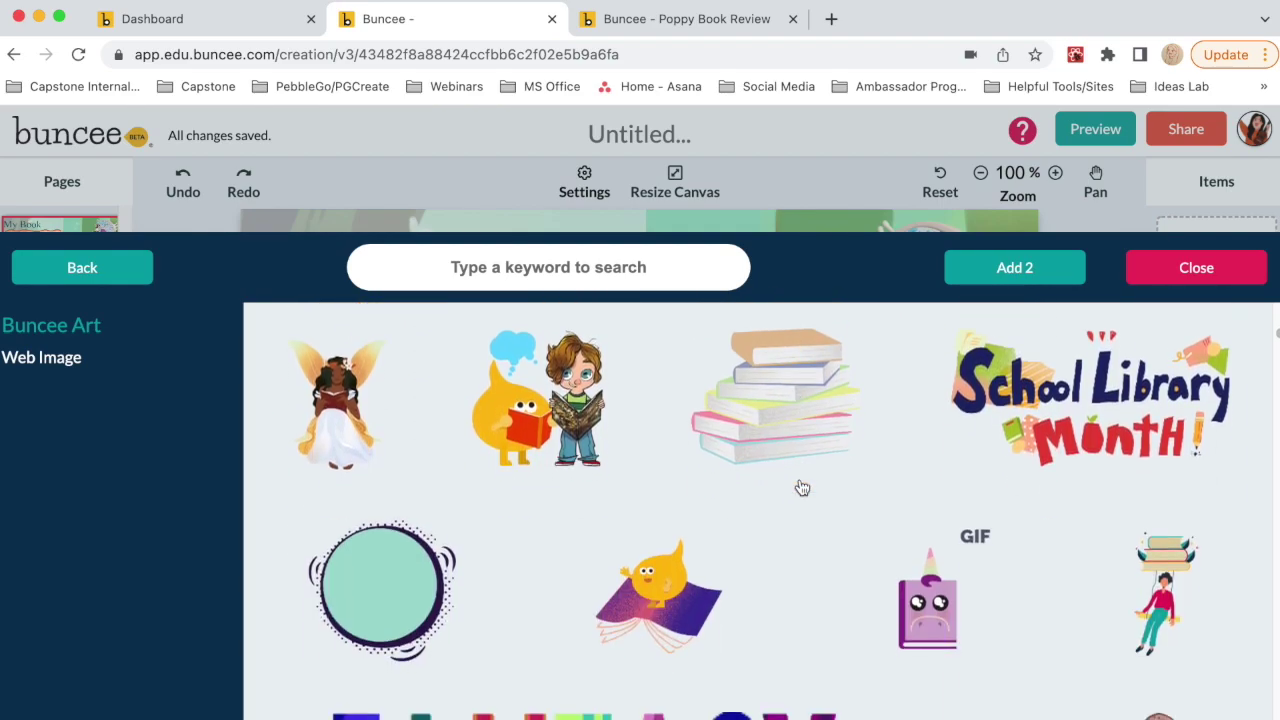
scroll(794, 480, down, 4)
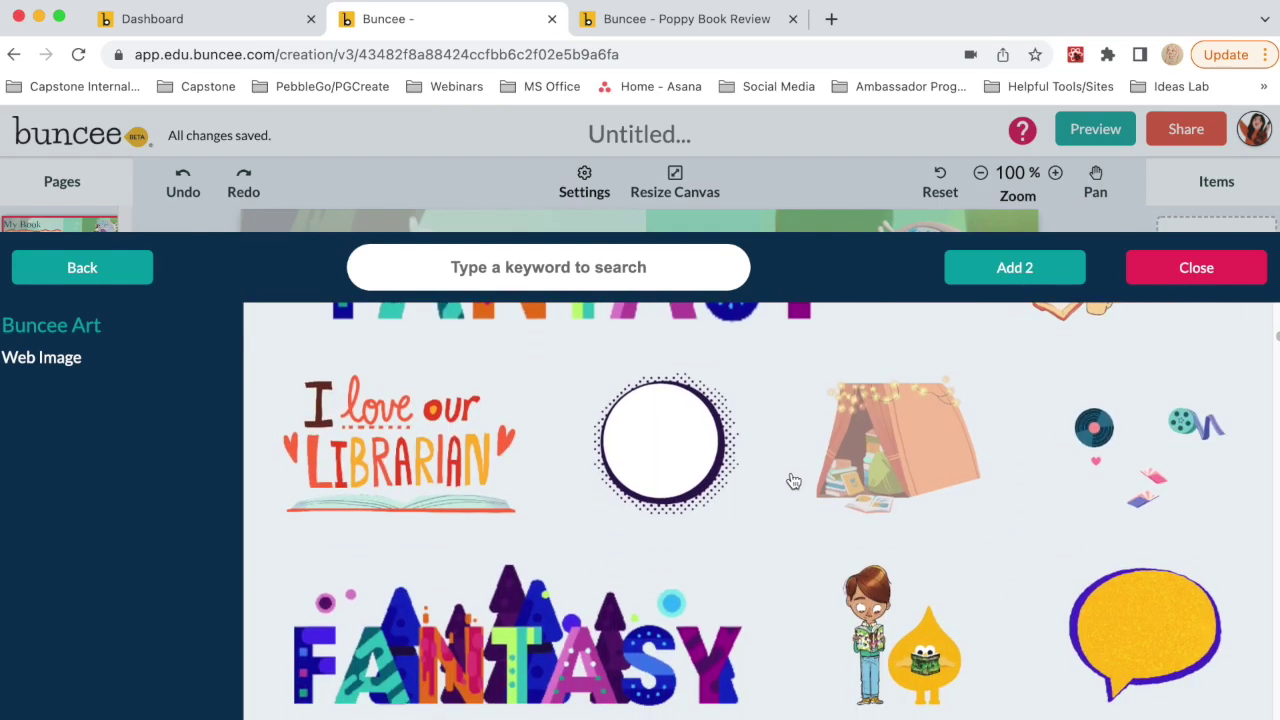
click(567, 522)
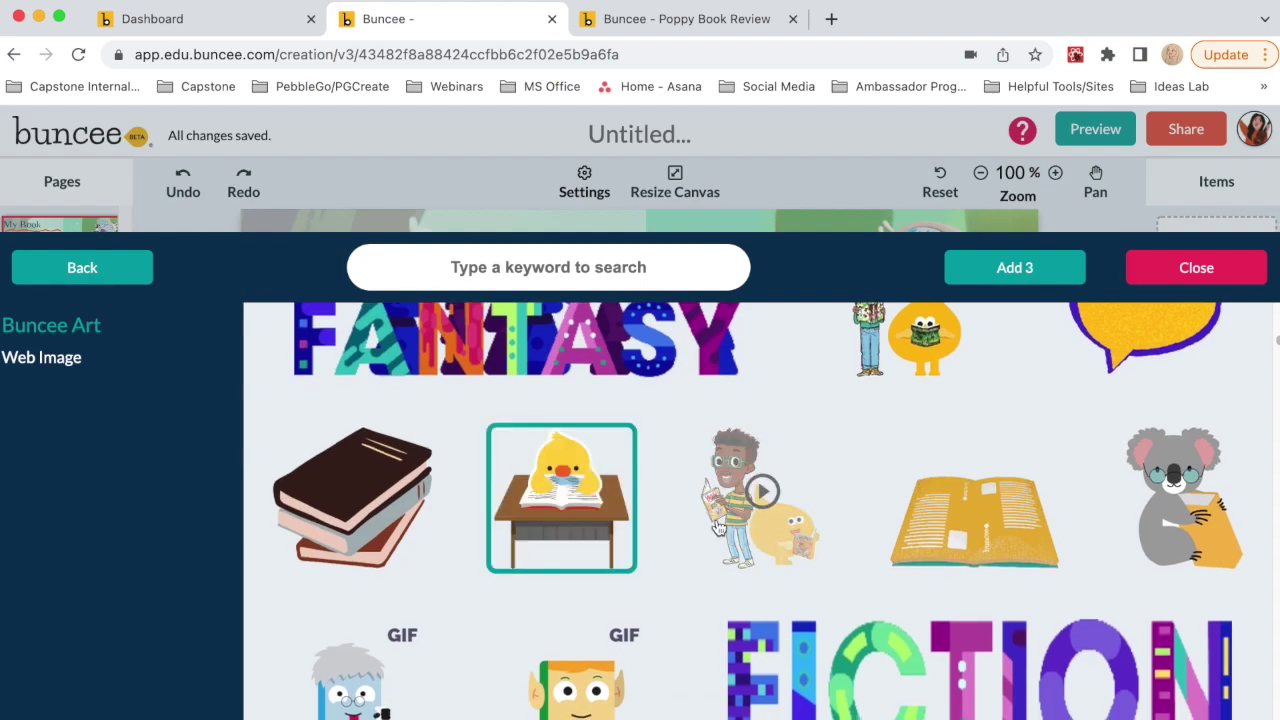
scroll(620, 540, down, 2)
click(575, 540)
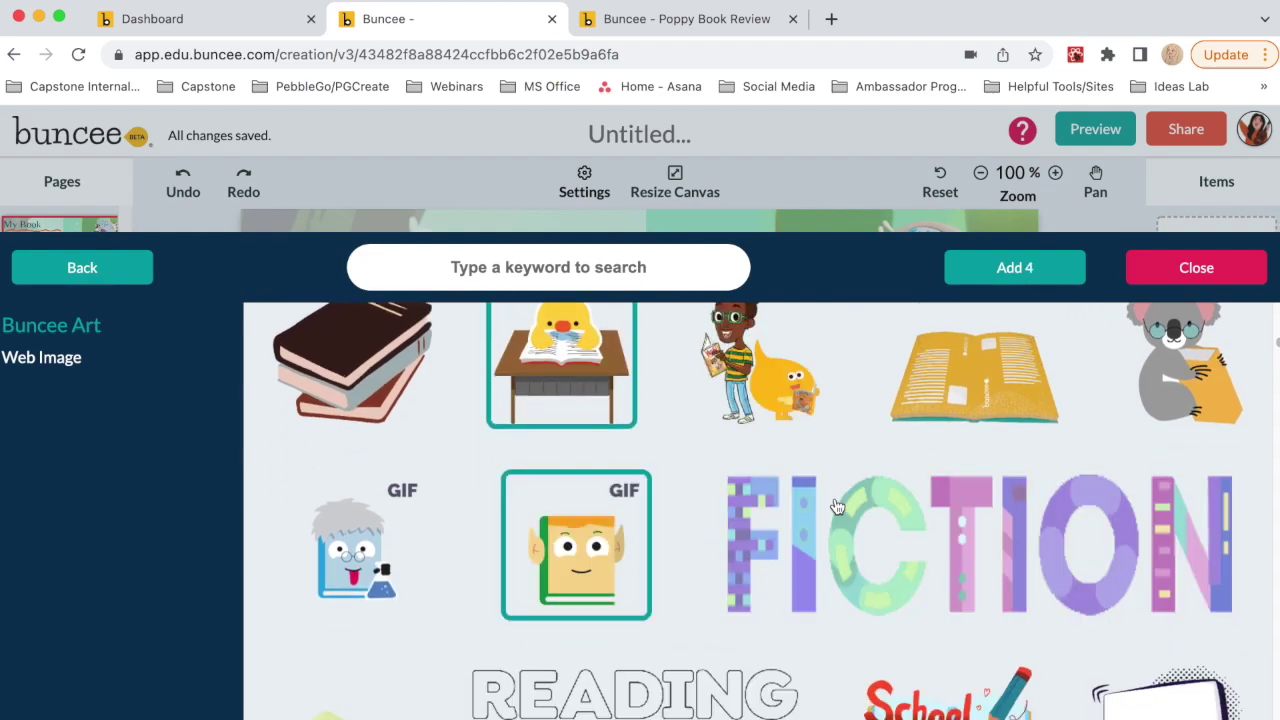
Step: Include the koala holding a book in the selection and add all five selected art items to the page
scroll(617, 571, down, 3)
scroll(700, 545, up, 5)
scroll(1094, 477, down, 1)
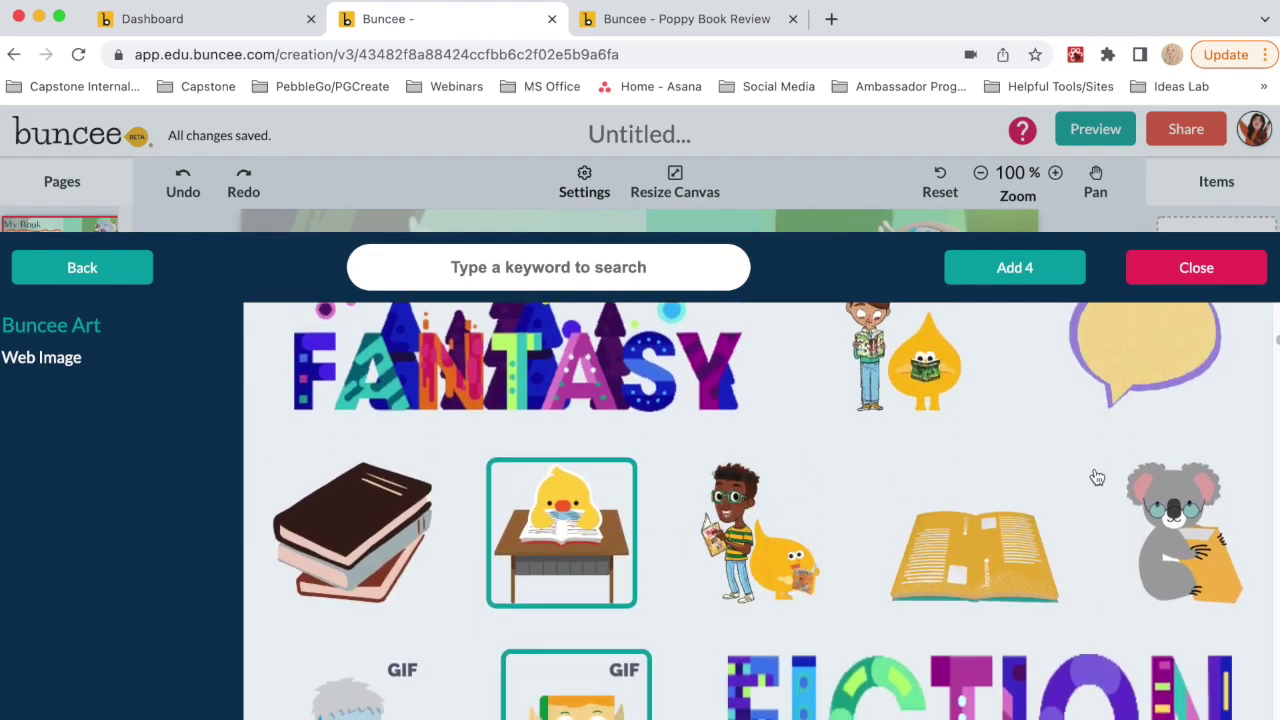
click(1196, 565)
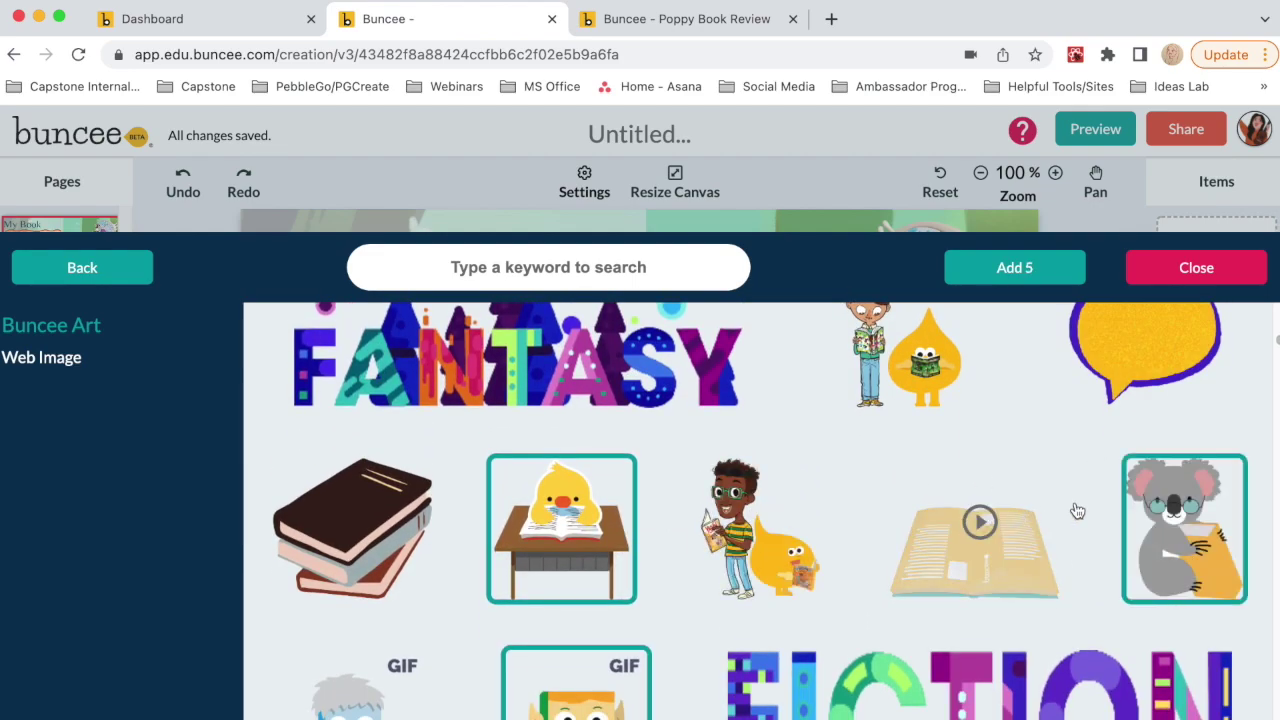
scroll(1073, 511, down, 2)
scroll(1065, 510, up, 3)
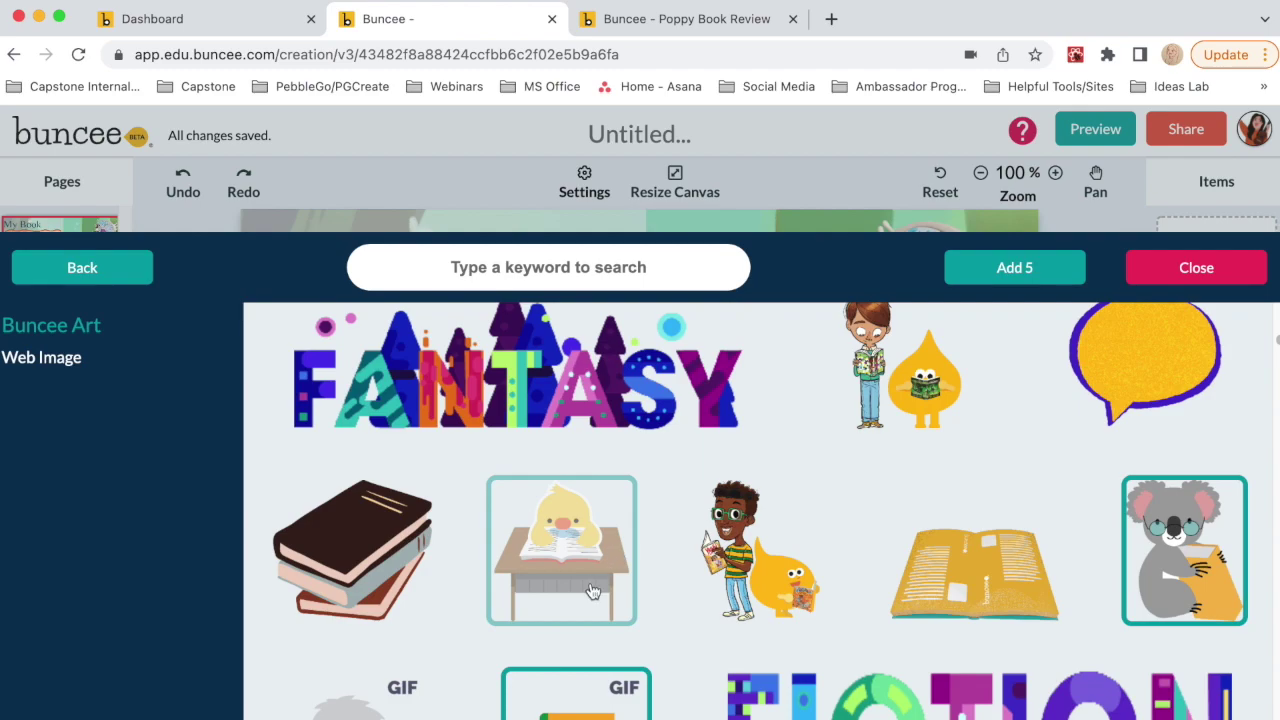
scroll(592, 590, down, 2)
scroll(592, 590, up, 2)
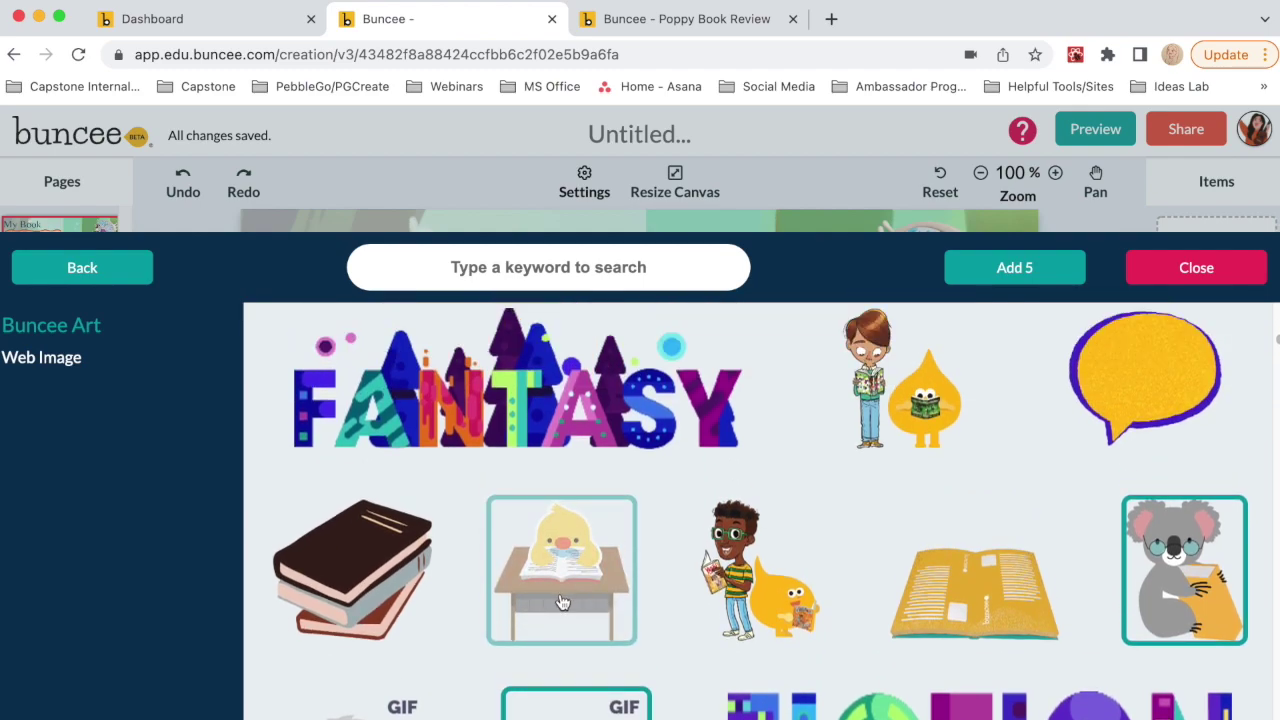
click(1027, 268)
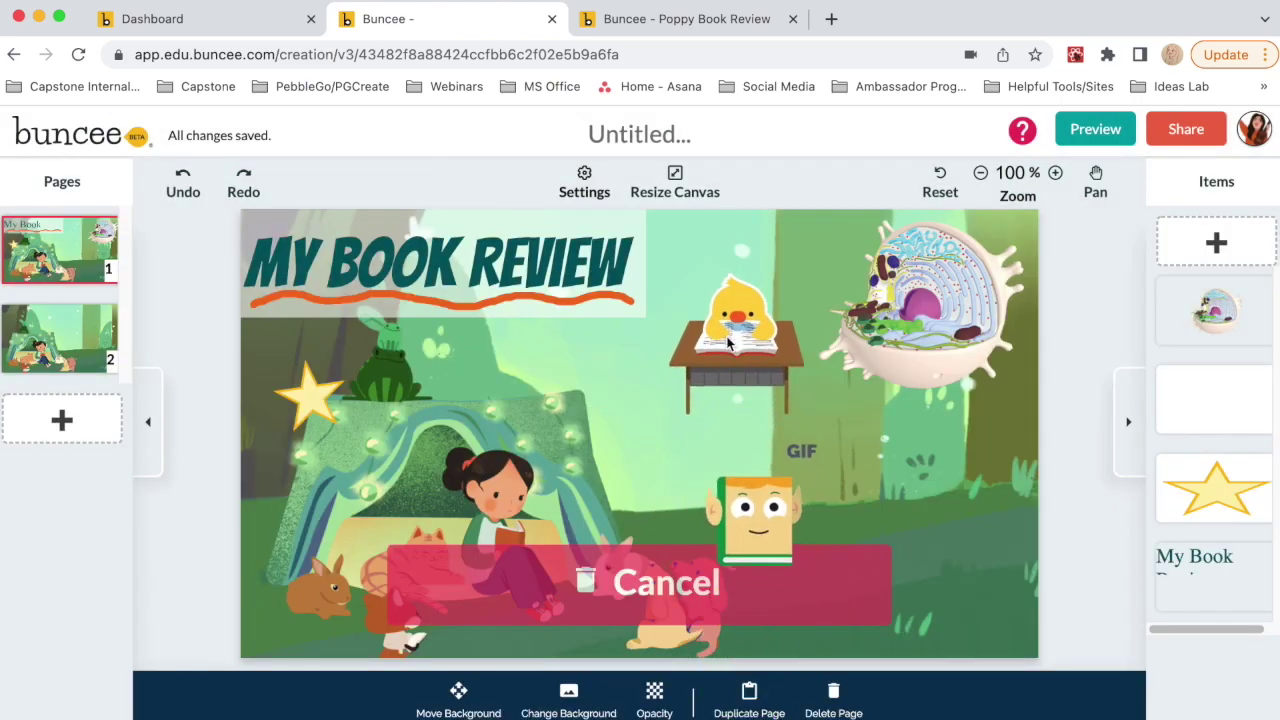
Step: Place the duck at the desk in the page's lower right corner, enlarge it and deselect it
drag(728, 343, 960, 630)
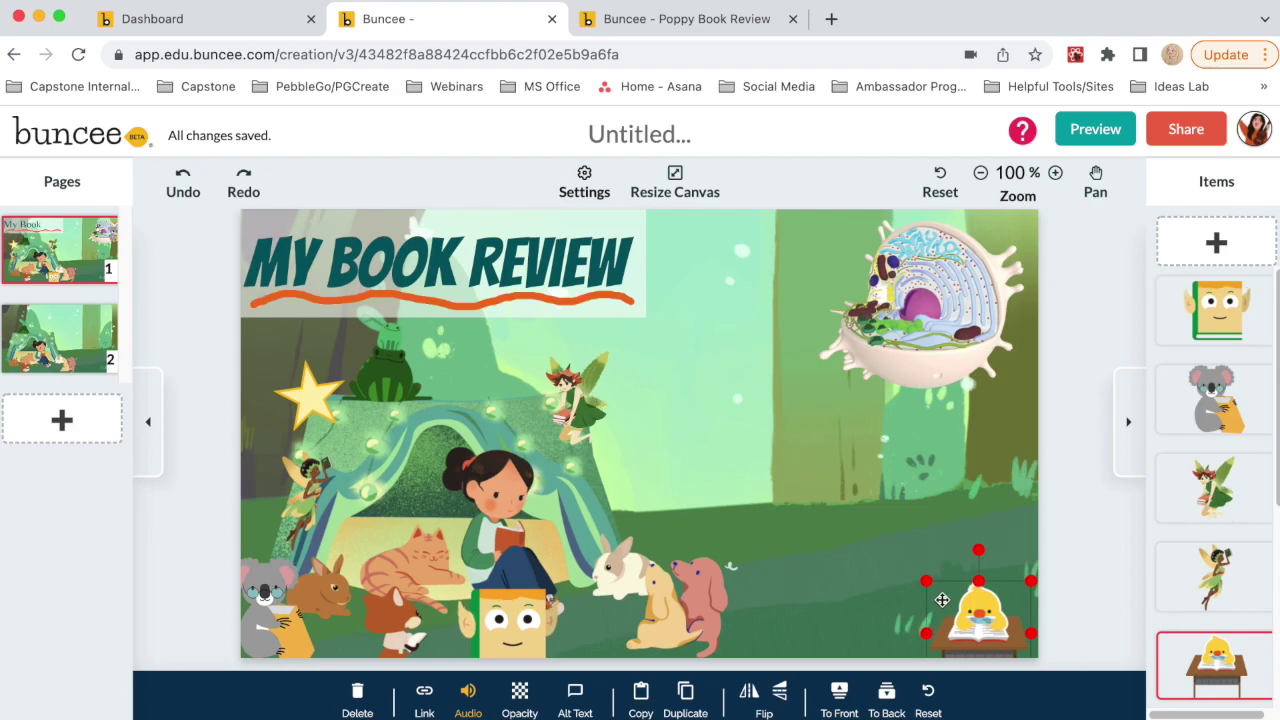
drag(934, 589, 858, 510)
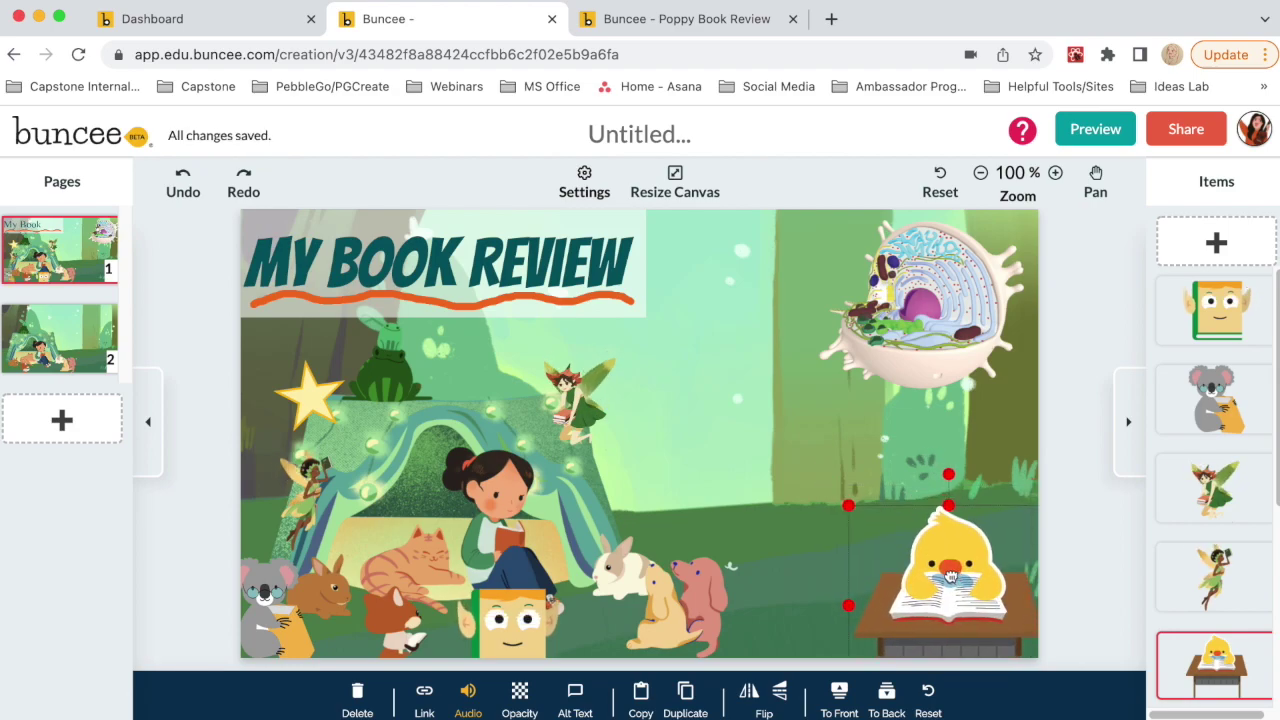
click(811, 445)
Step: Search the 360 images for "space"
click(1247, 238)
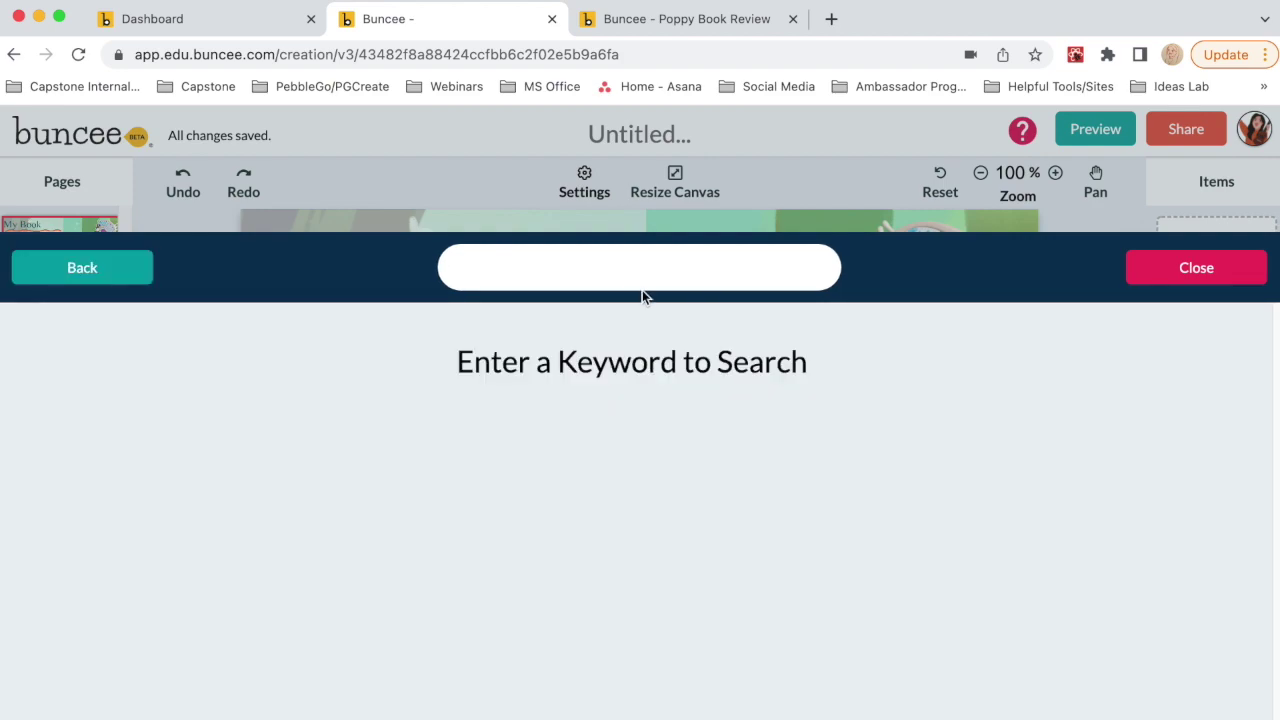
text(sp)
key(Return)
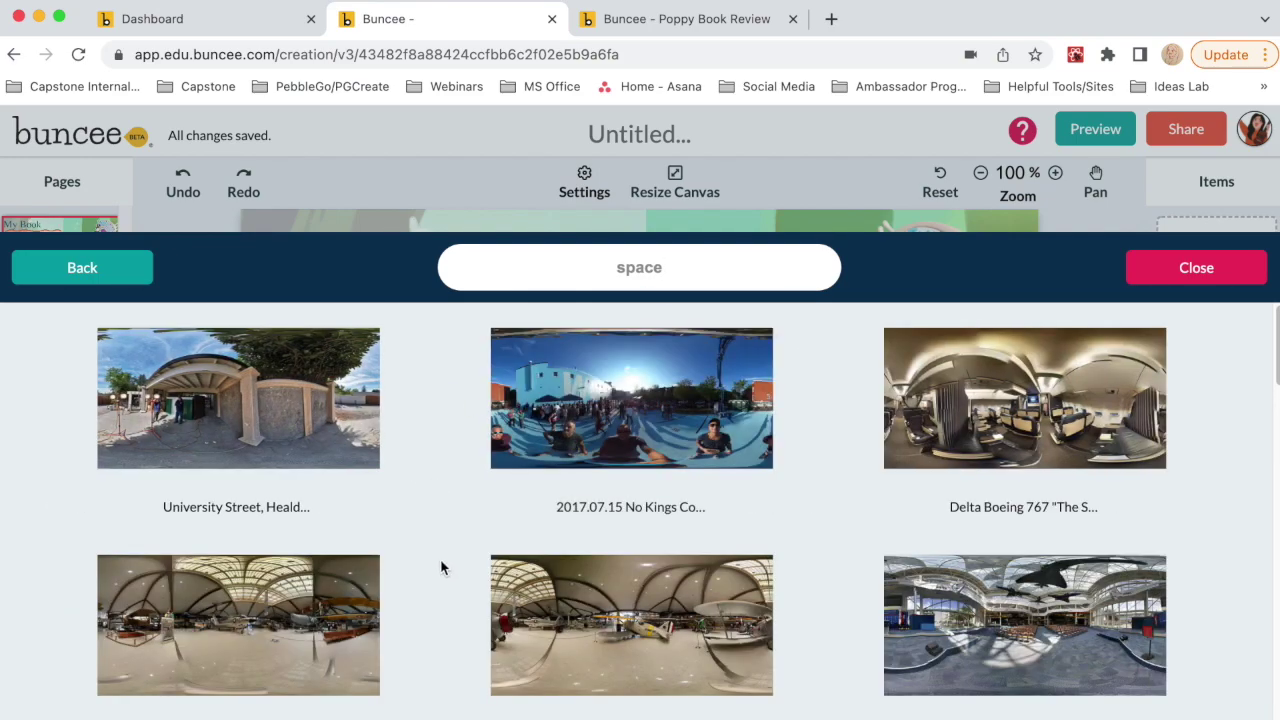
Step: Add the "Fly above the Earth" 360 image from the search results to the page
scroll(441, 567, down, 5)
scroll(449, 567, down, 5)
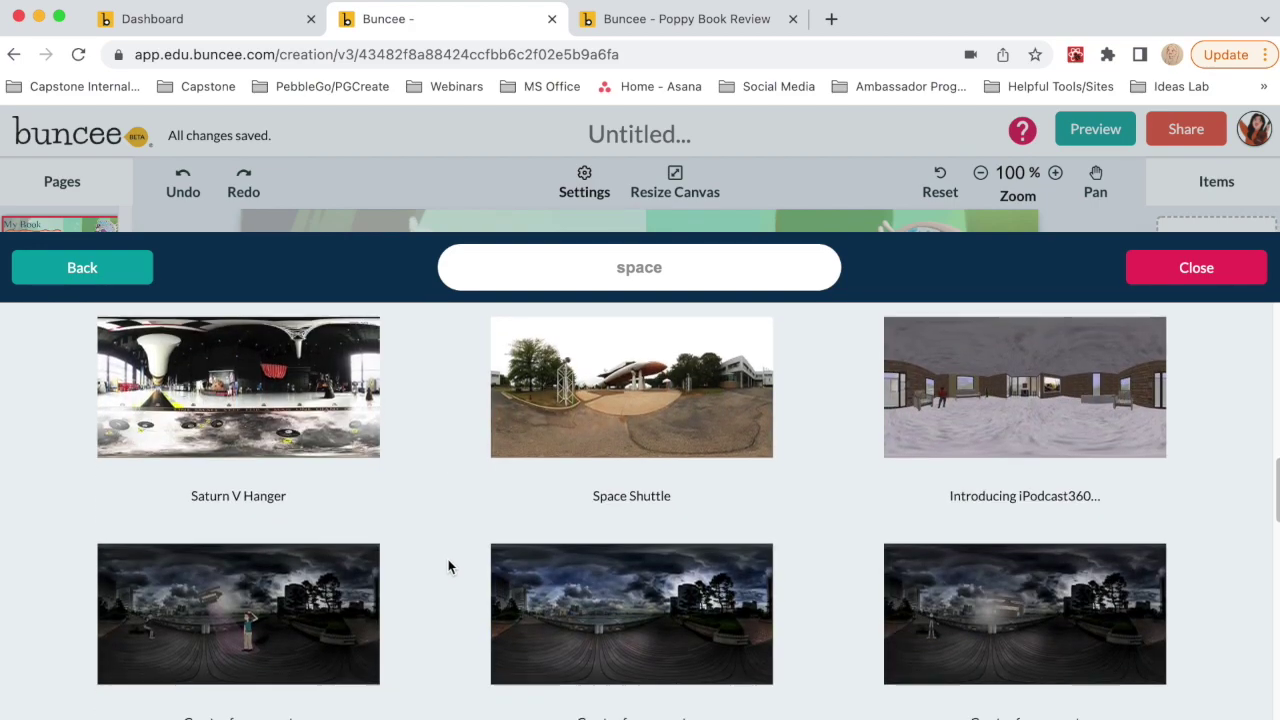
scroll(449, 567, down, 5)
scroll(449, 567, down, 5)
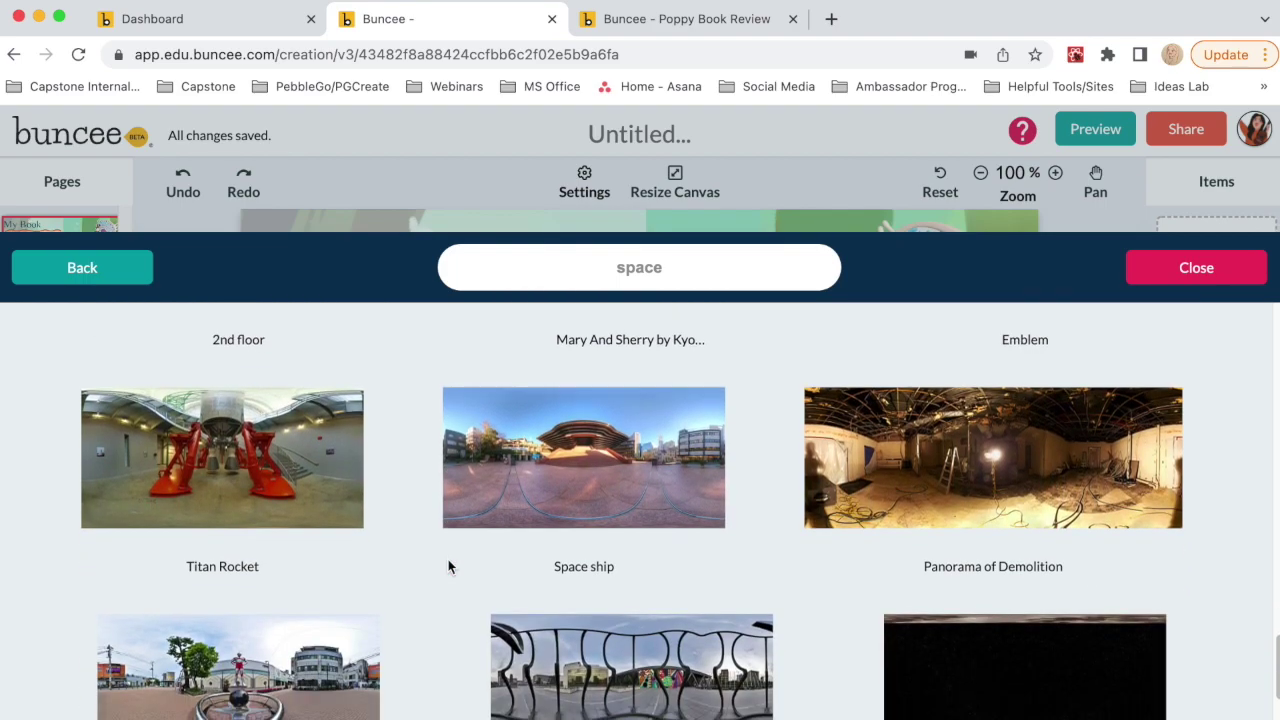
scroll(449, 567, down, 3)
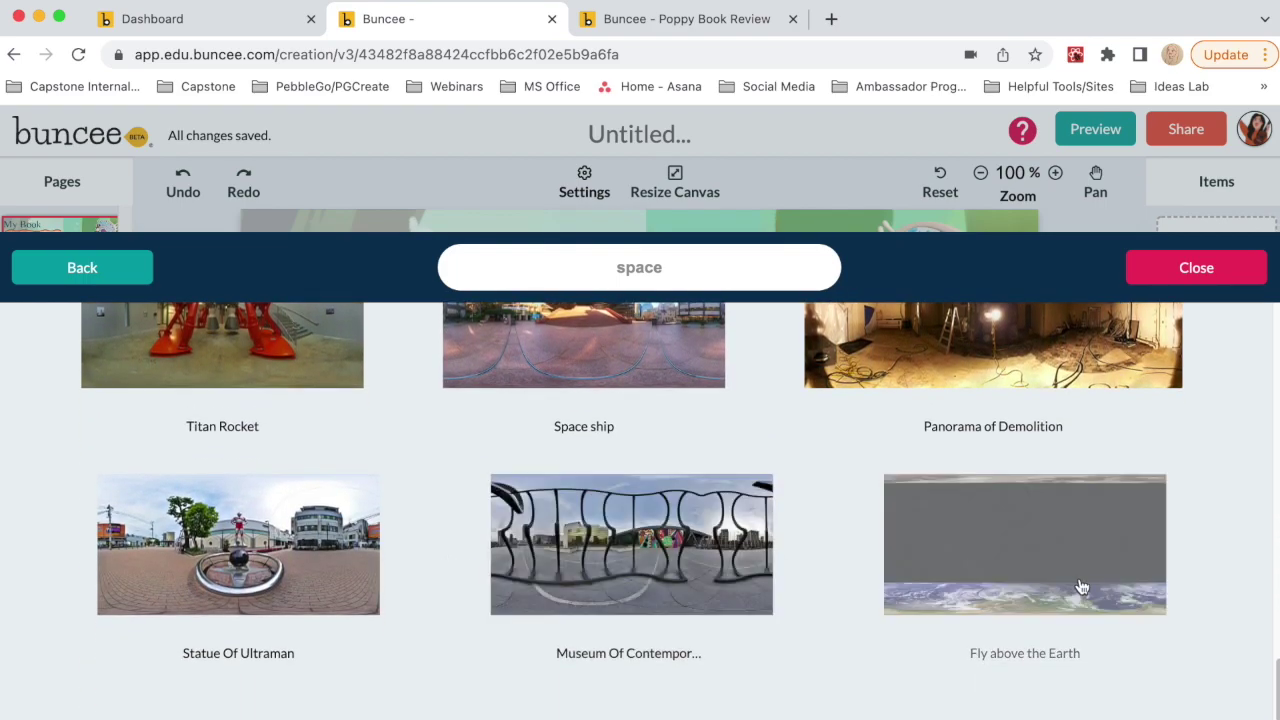
click(1081, 587)
click(1020, 275)
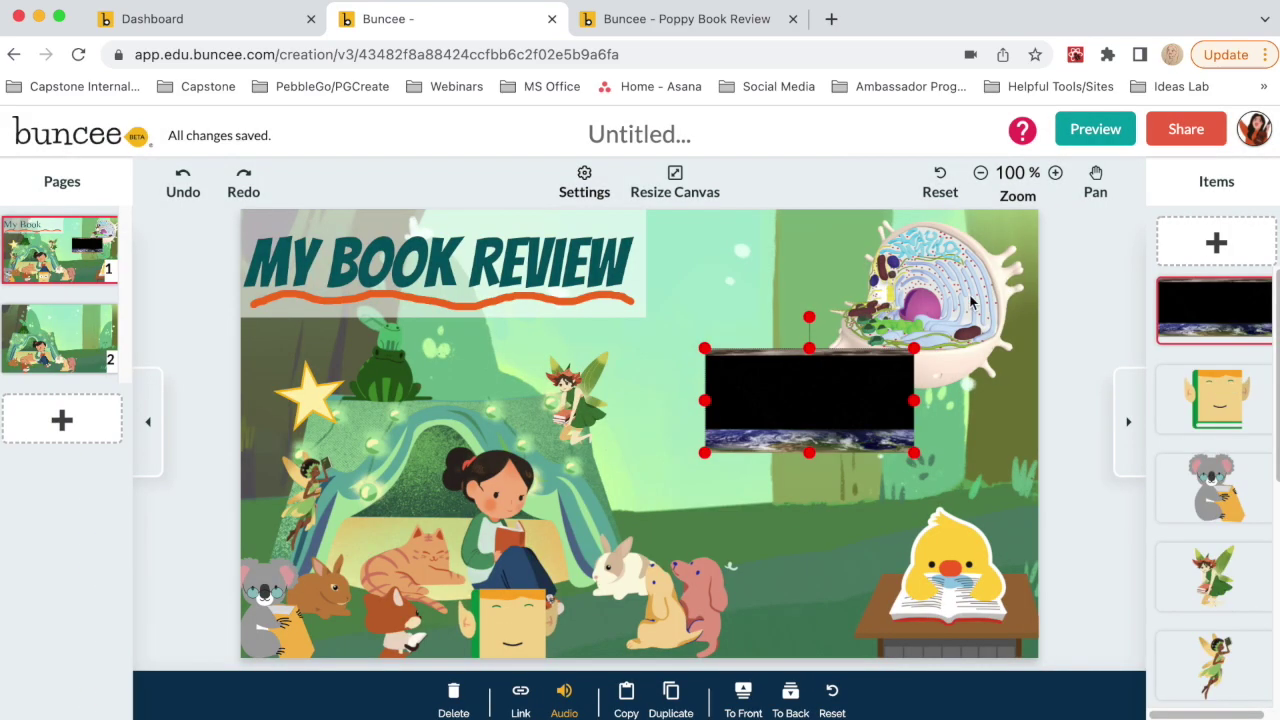
Step: Enlarge the Earth 360 image, place it near the page's right edge above the duck and deselect it
drag(817, 429, 781, 500)
drag(666, 415, 588, 388)
drag(680, 447, 797, 449)
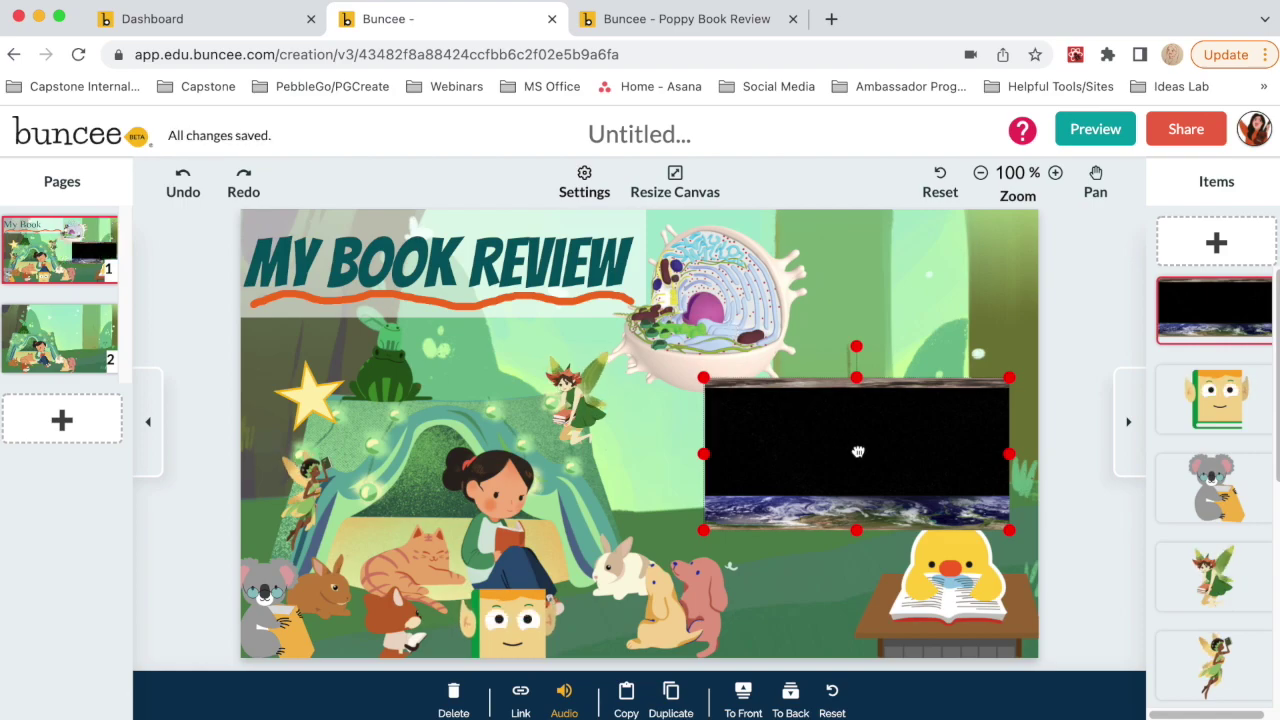
drag(704, 378, 731, 389)
drag(860, 471, 886, 462)
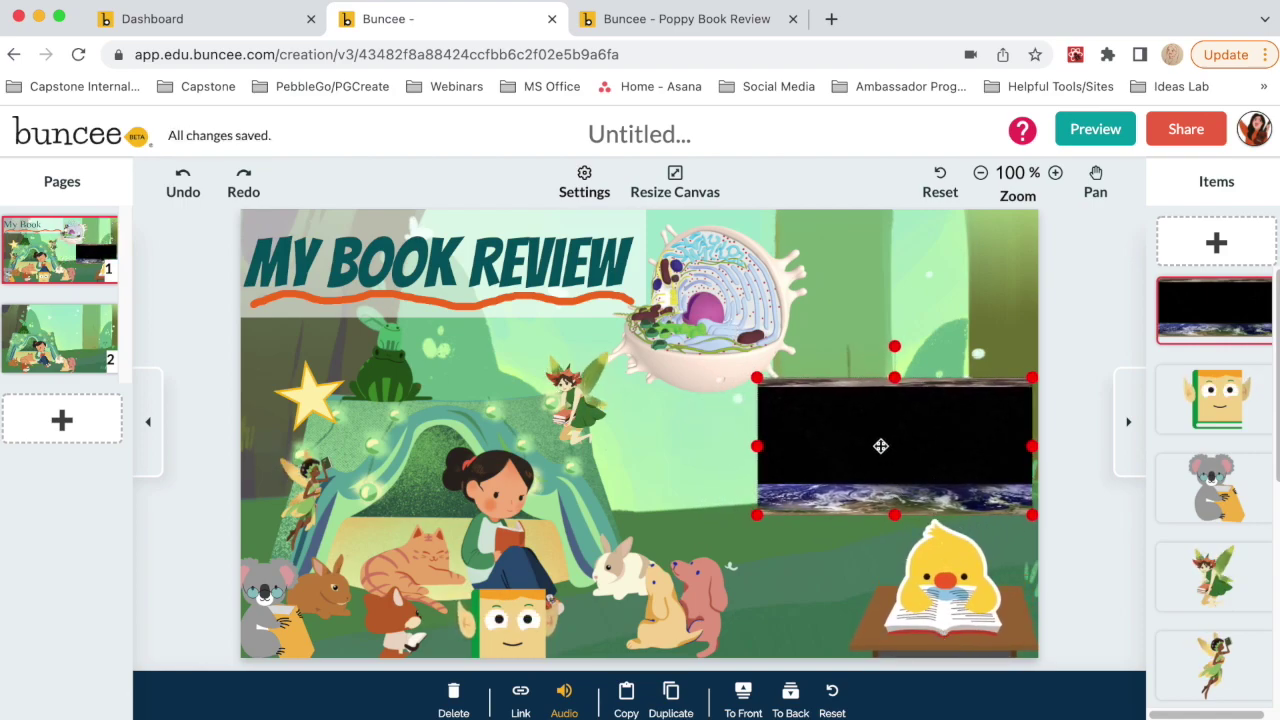
click(873, 311)
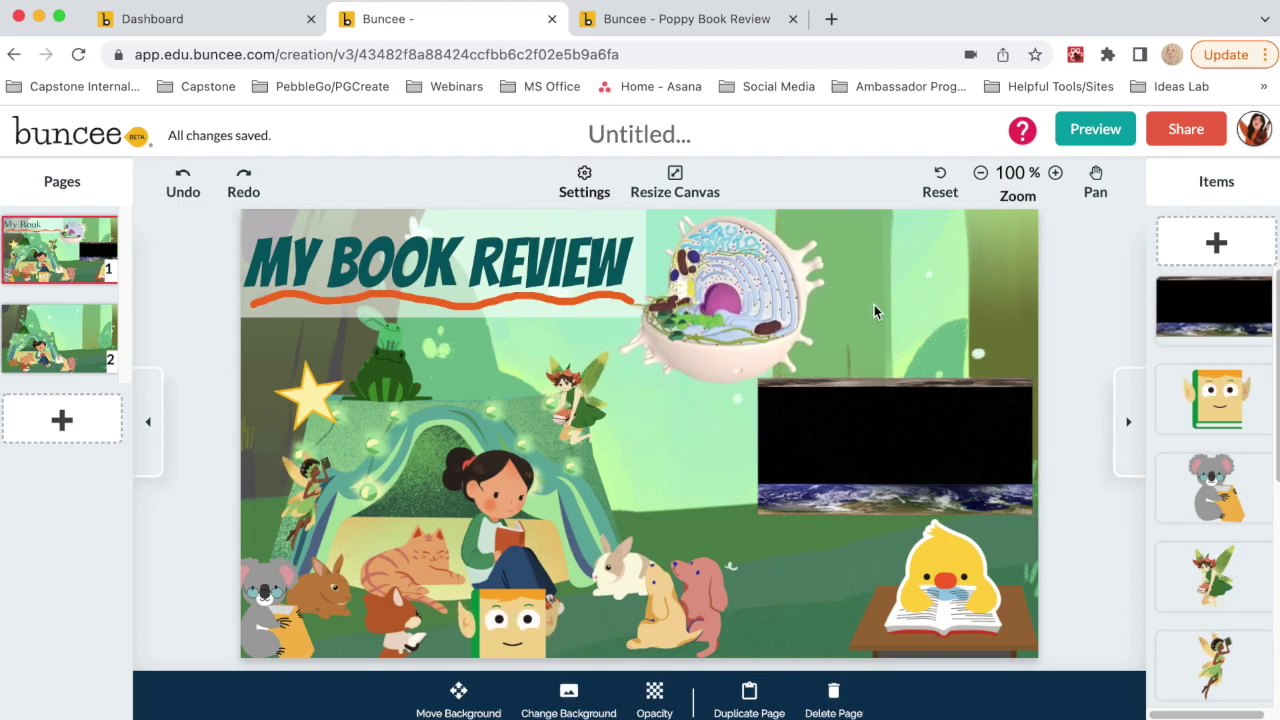
Step: Shrink the duck at the desk and arrange the 3D cell model and 360 image above it along the page's right edge
click(899, 419)
click(918, 586)
mouse_move(918, 586)
mouse_down()
mouse_move(936, 610)
mouse_move(920, 605)
mouse_up()
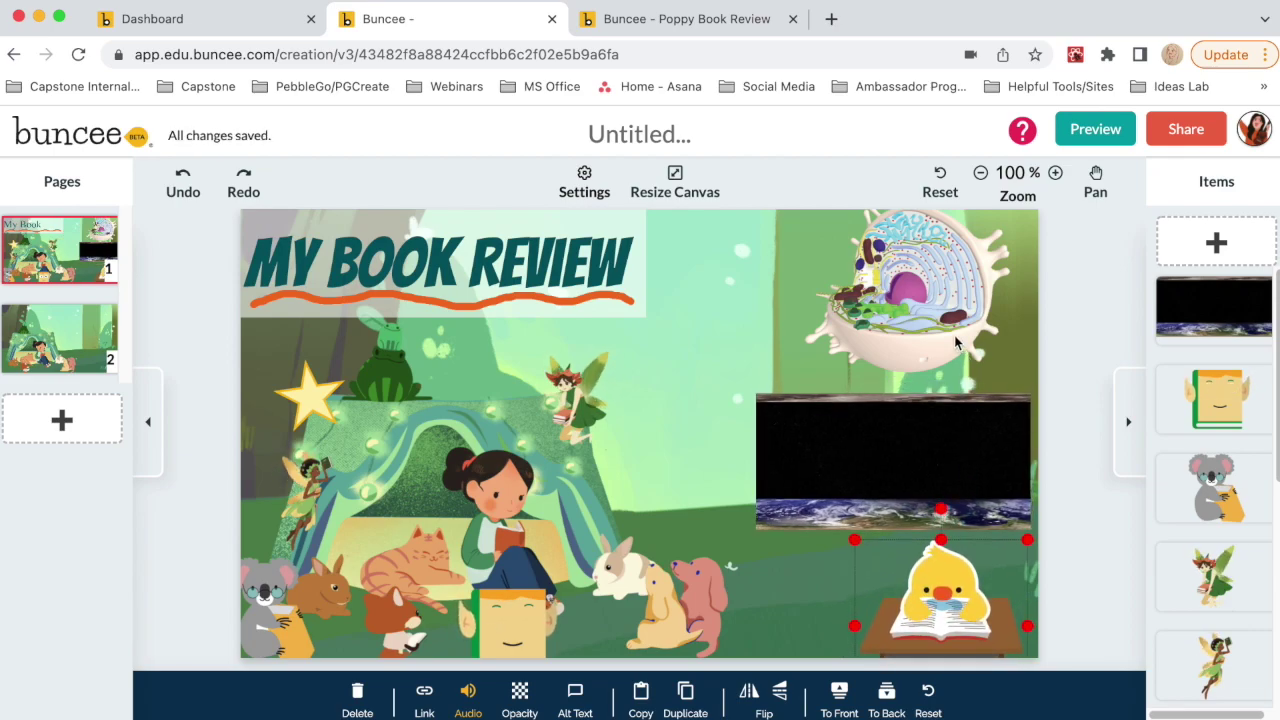
click(732, 336)
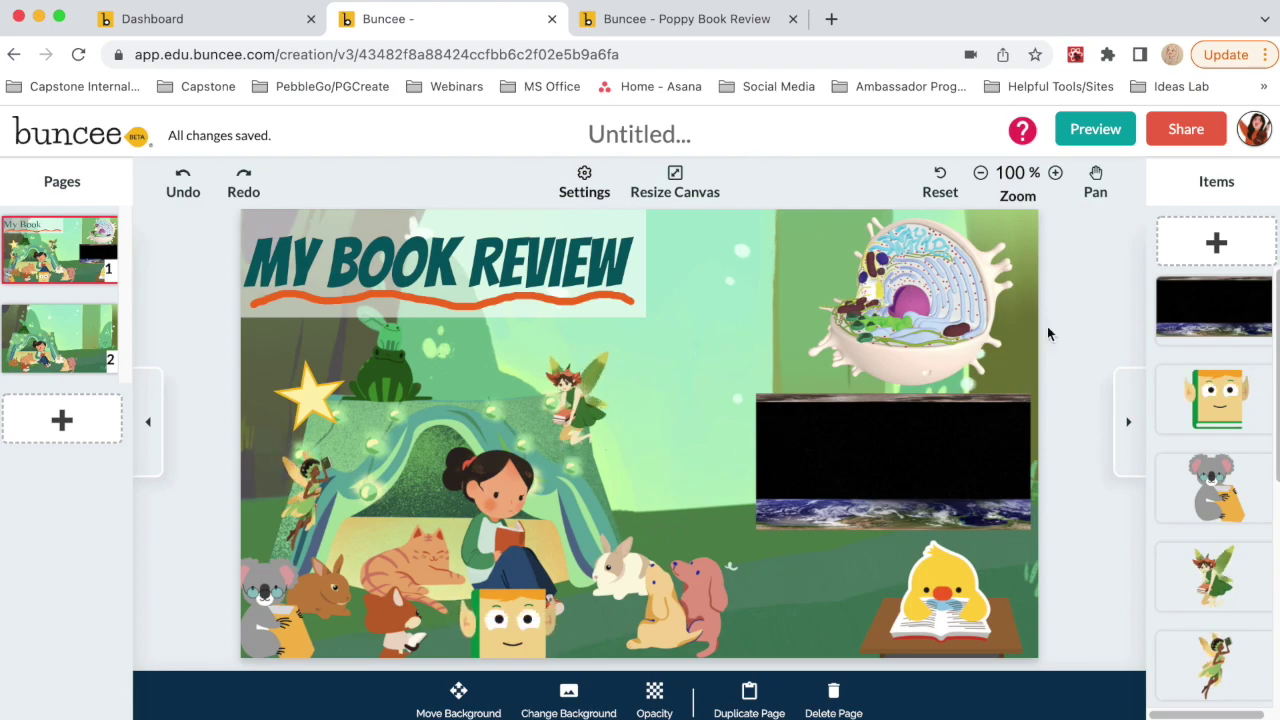
Step: Search NASA's YouTube channel for "space" videos
click(1216, 245)
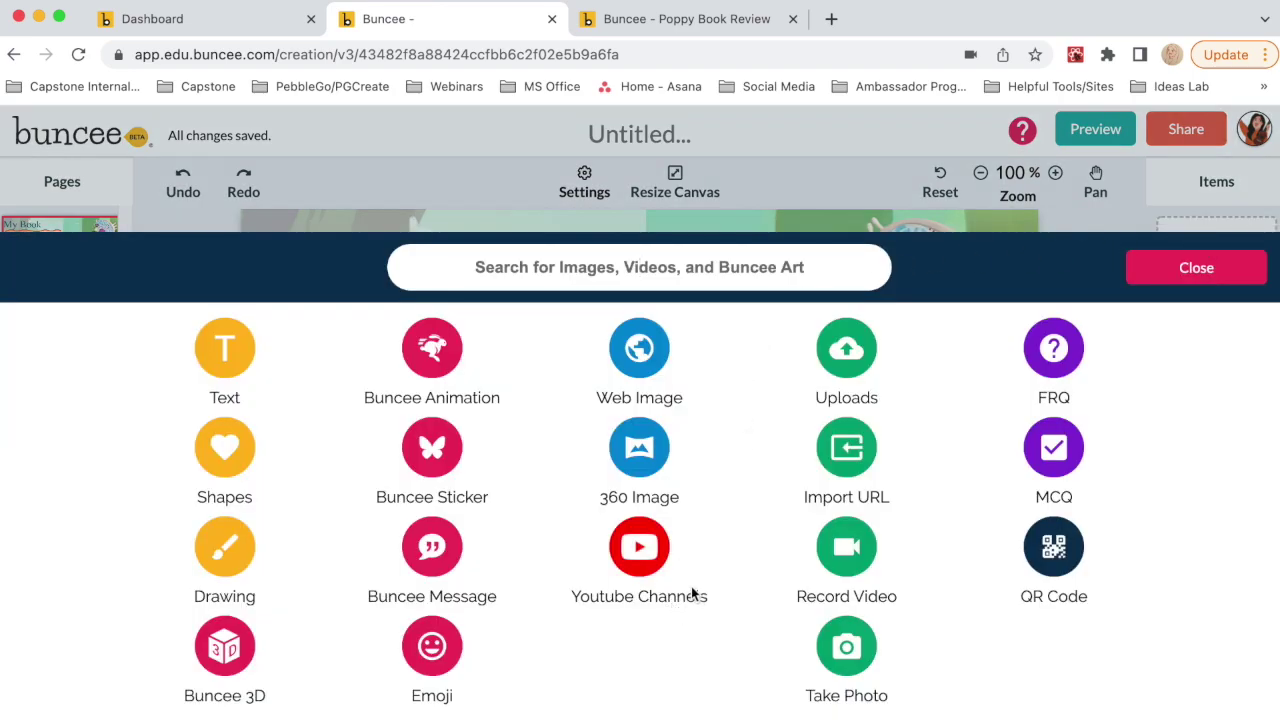
click(664, 560)
click(655, 567)
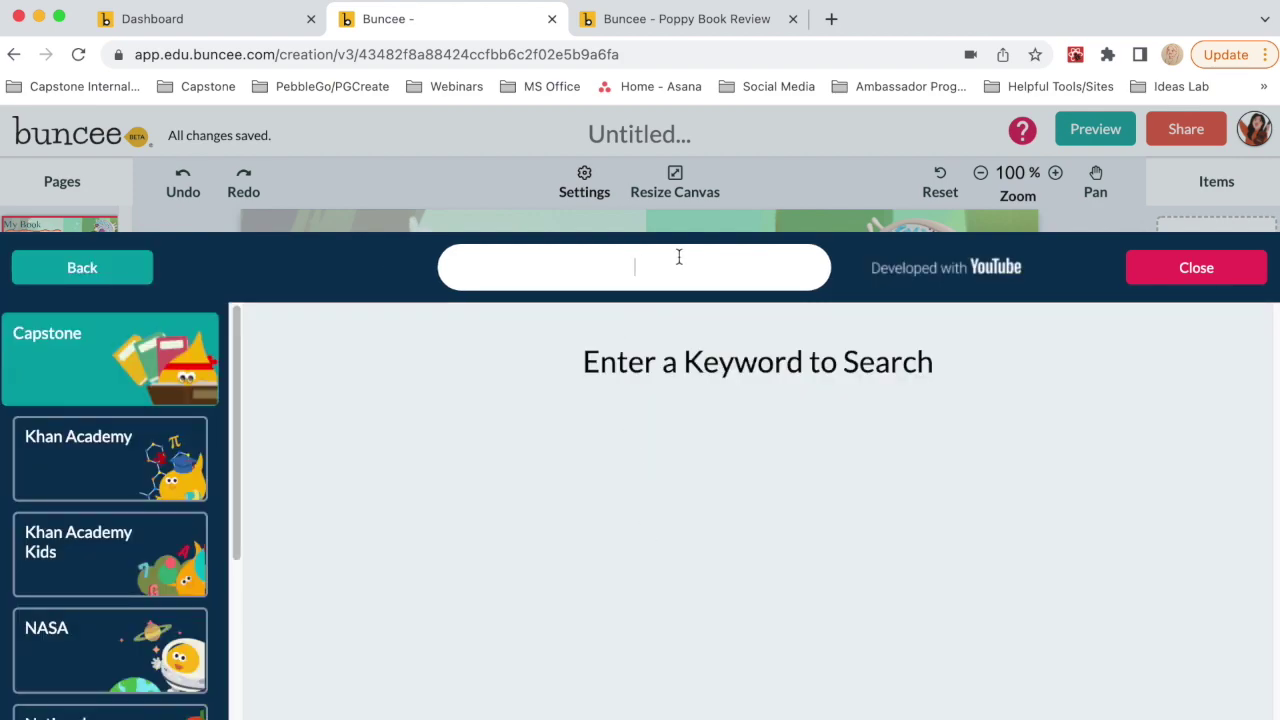
click(110, 645)
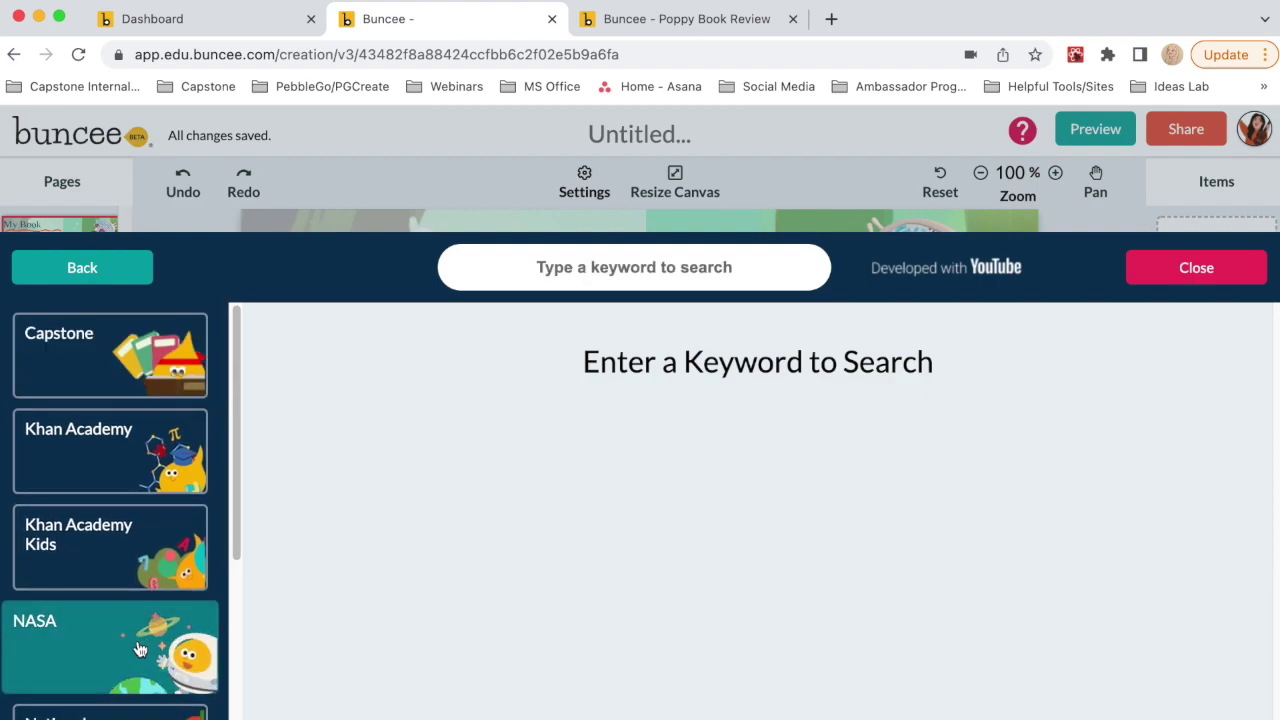
click(657, 262)
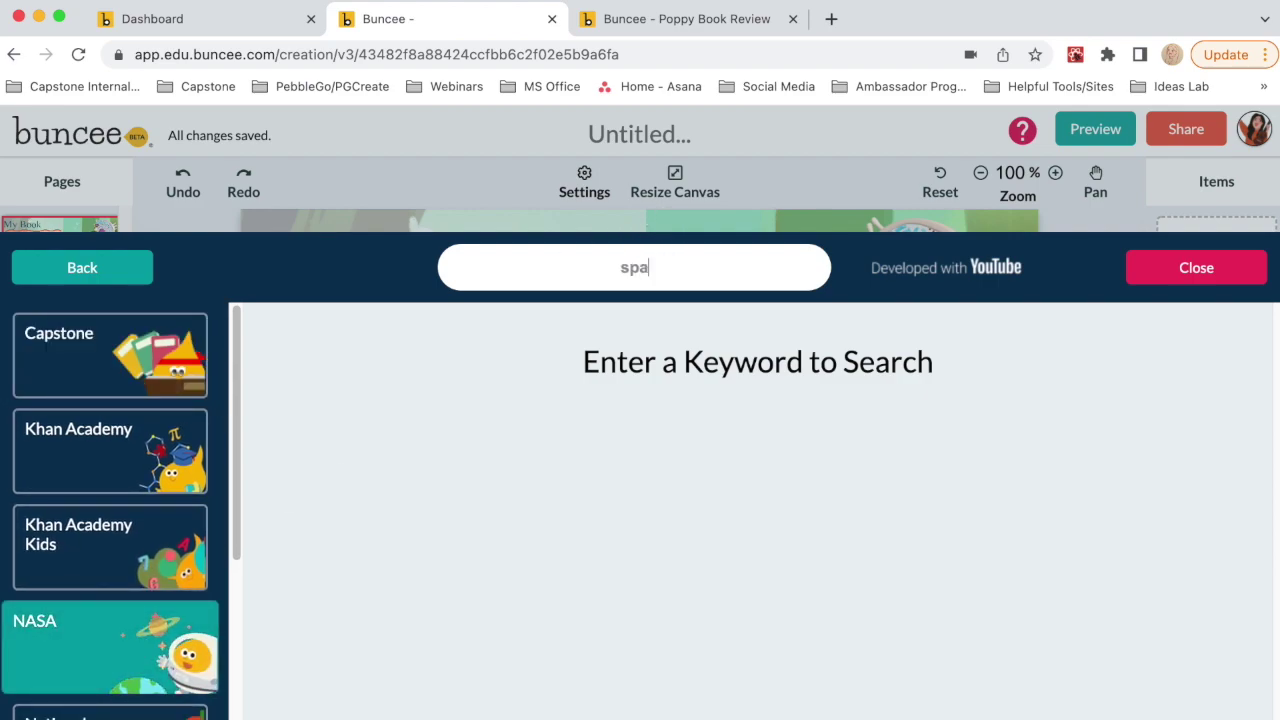
key(Return)
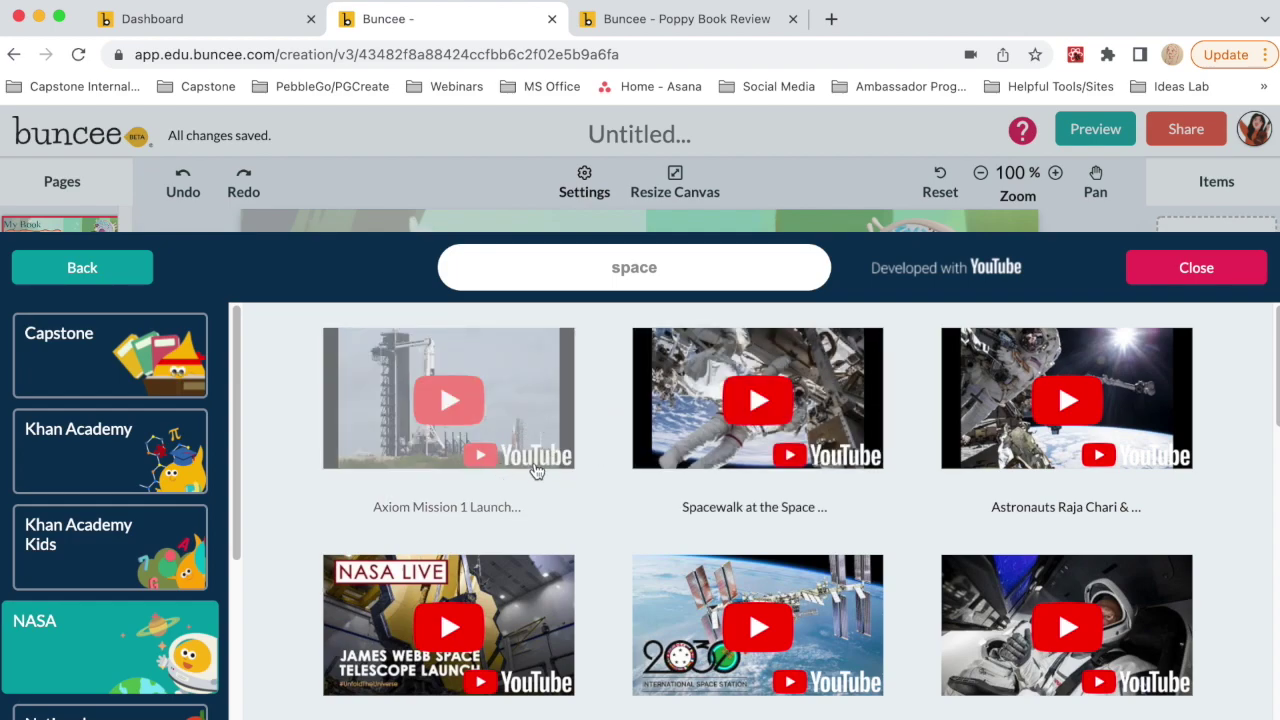
Step: Add the James Webb Space Telescope launch video from the NASA search results to the page
scroll(737, 551, down, 1)
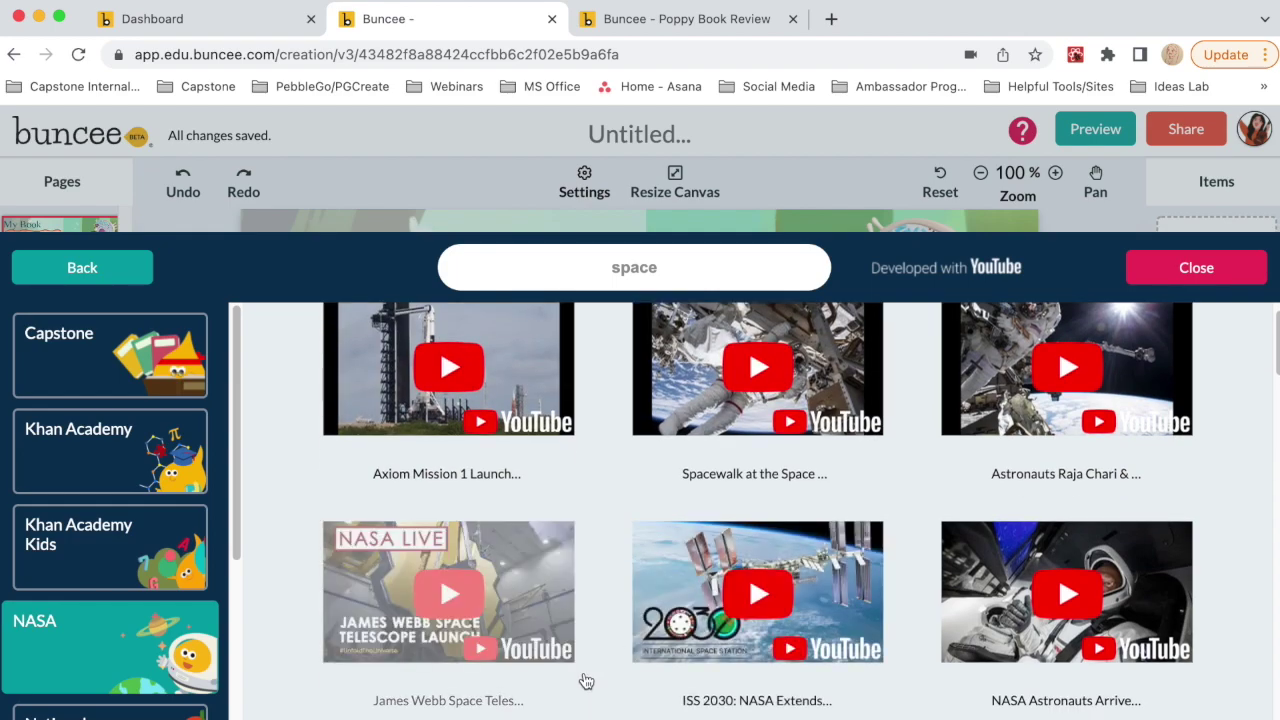
scroll(586, 681, down, 3)
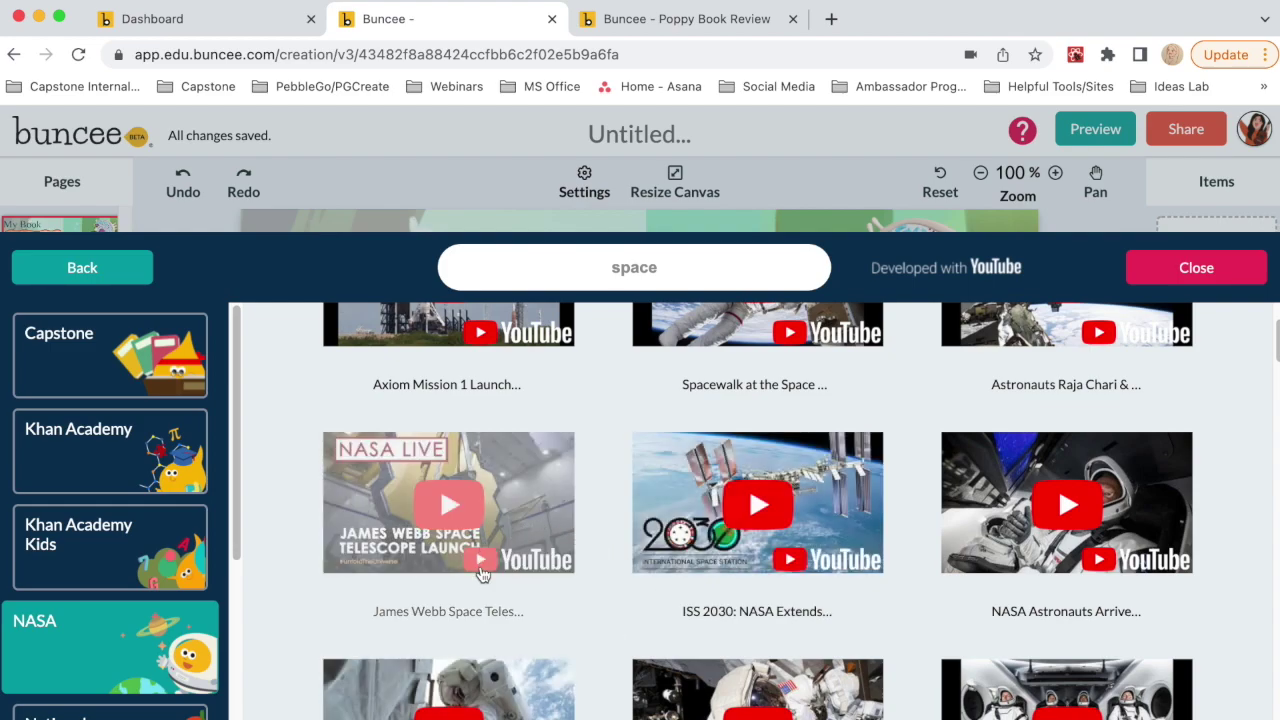
click(533, 545)
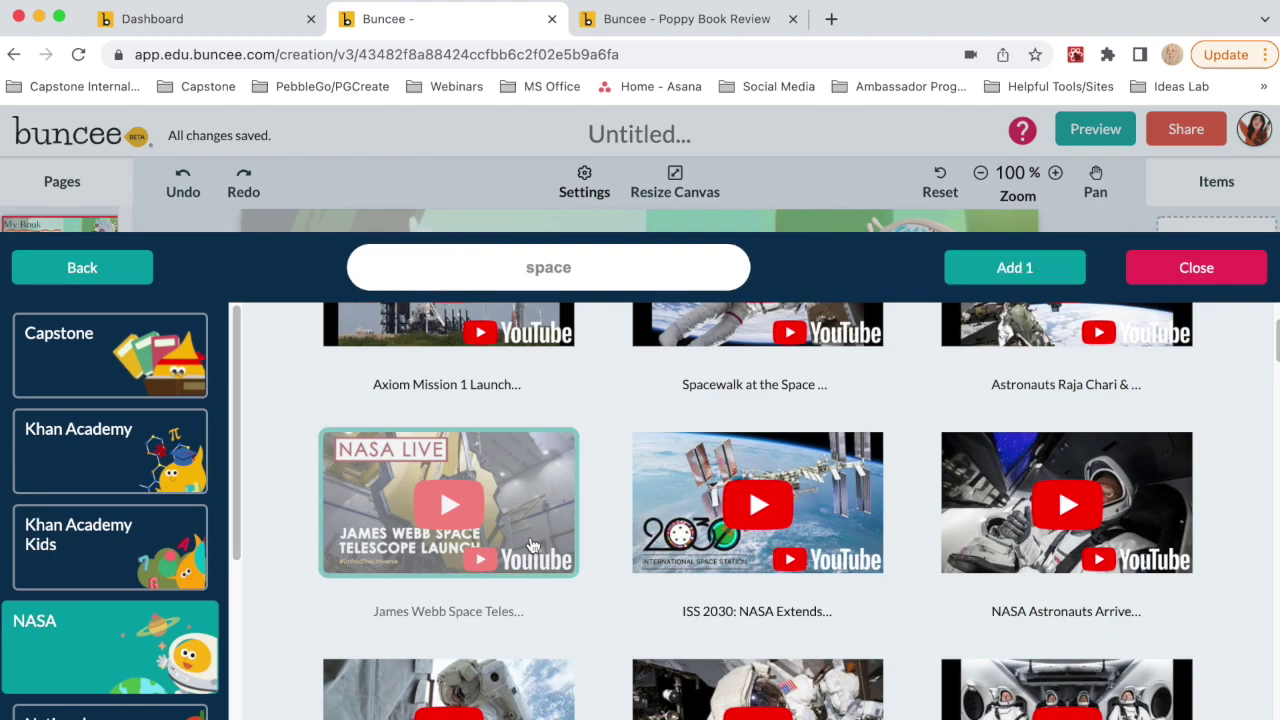
click(1008, 277)
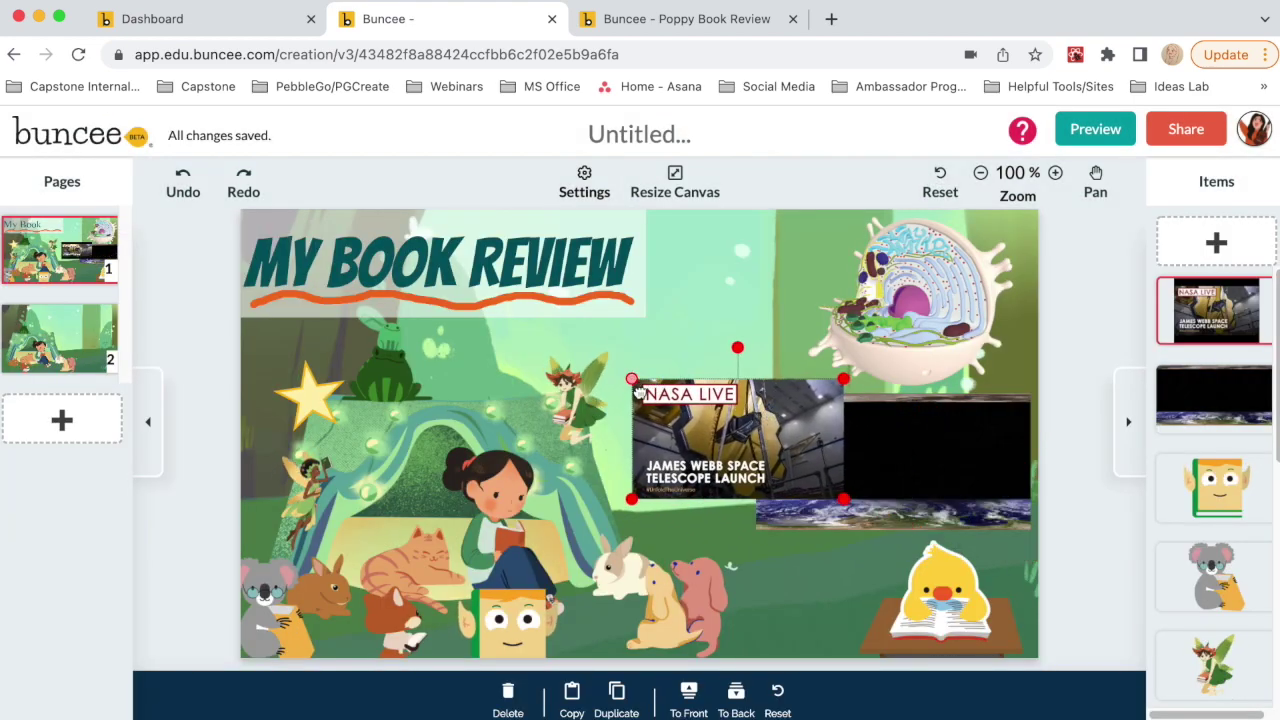
Step: Place the NASA video in the page's lower right corner and move the duck beside the smiling book character
drag(763, 435, 968, 440)
drag(905, 632, 600, 638)
drag(942, 400, 870, 561)
click(1046, 523)
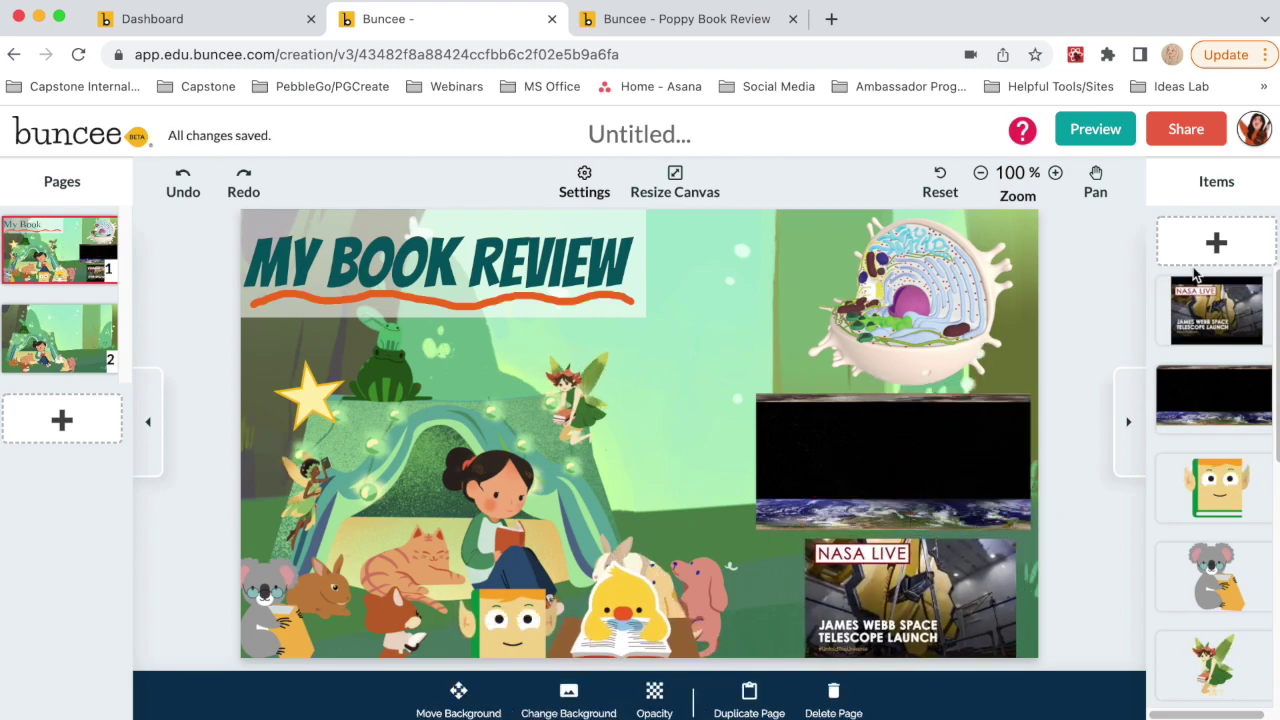
Step: Record a short webcam video and upload the recording to the page
click(1214, 245)
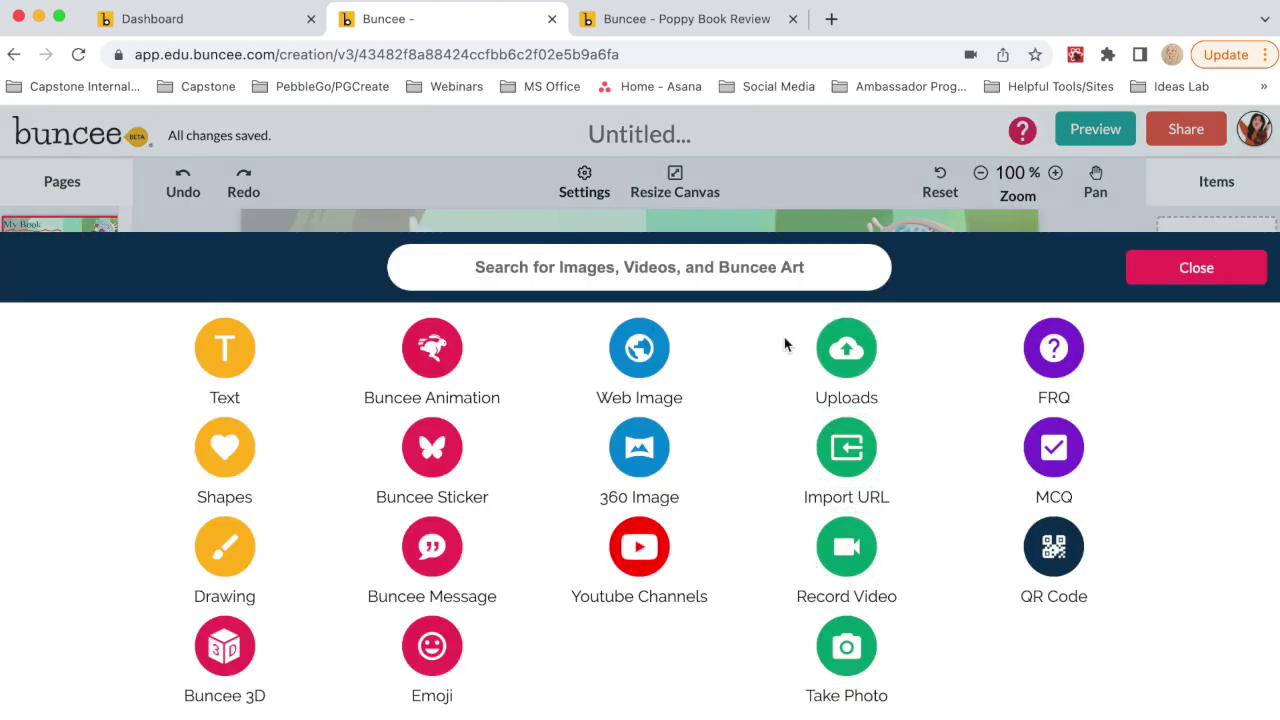
click(846, 550)
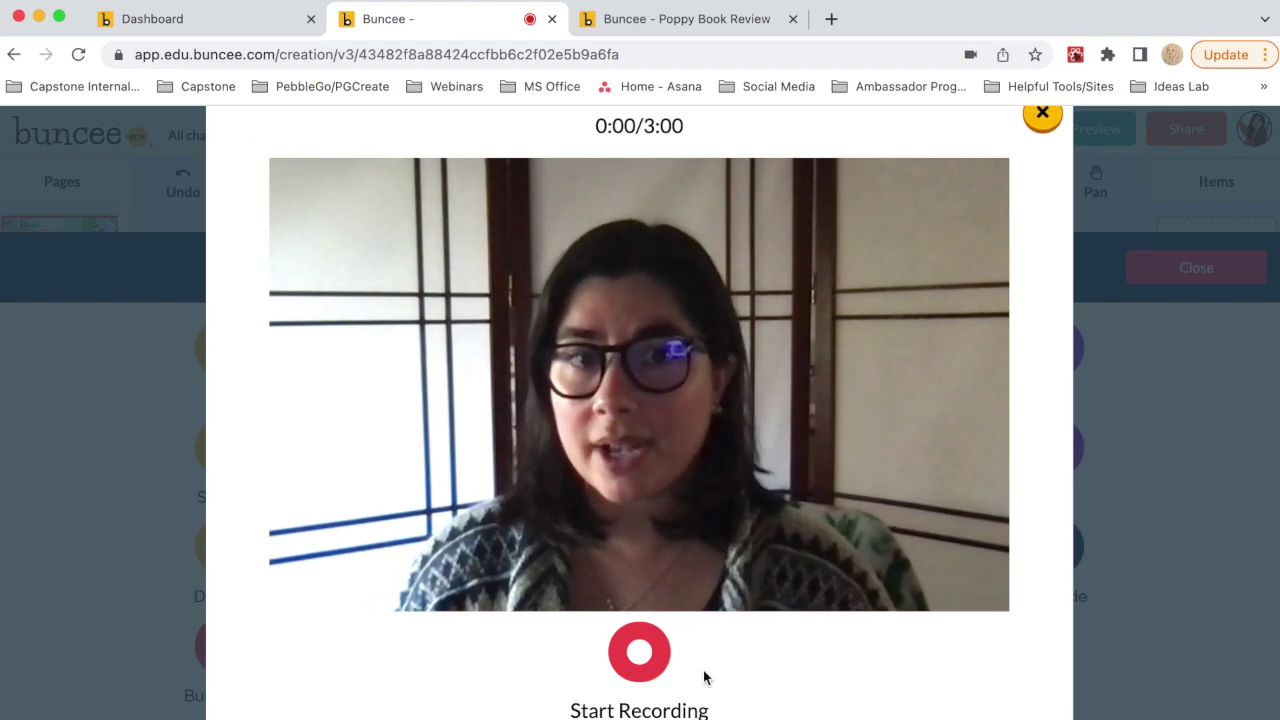
click(638, 652)
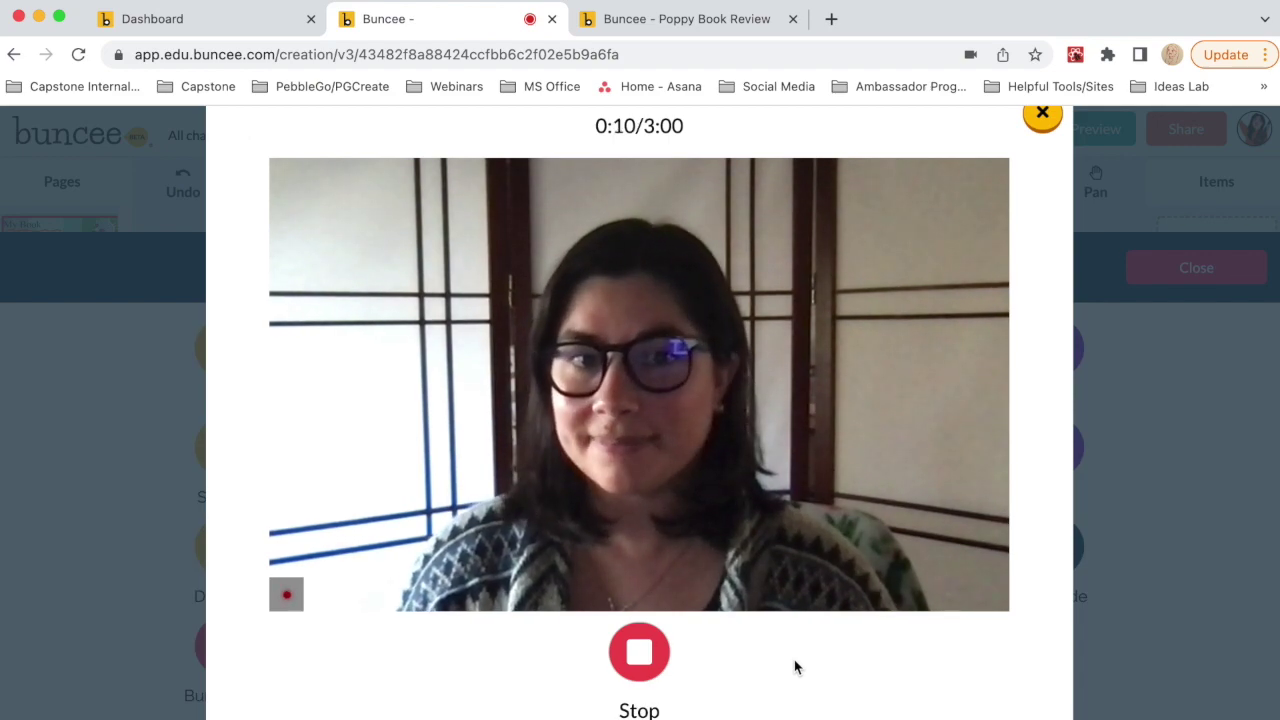
click(652, 657)
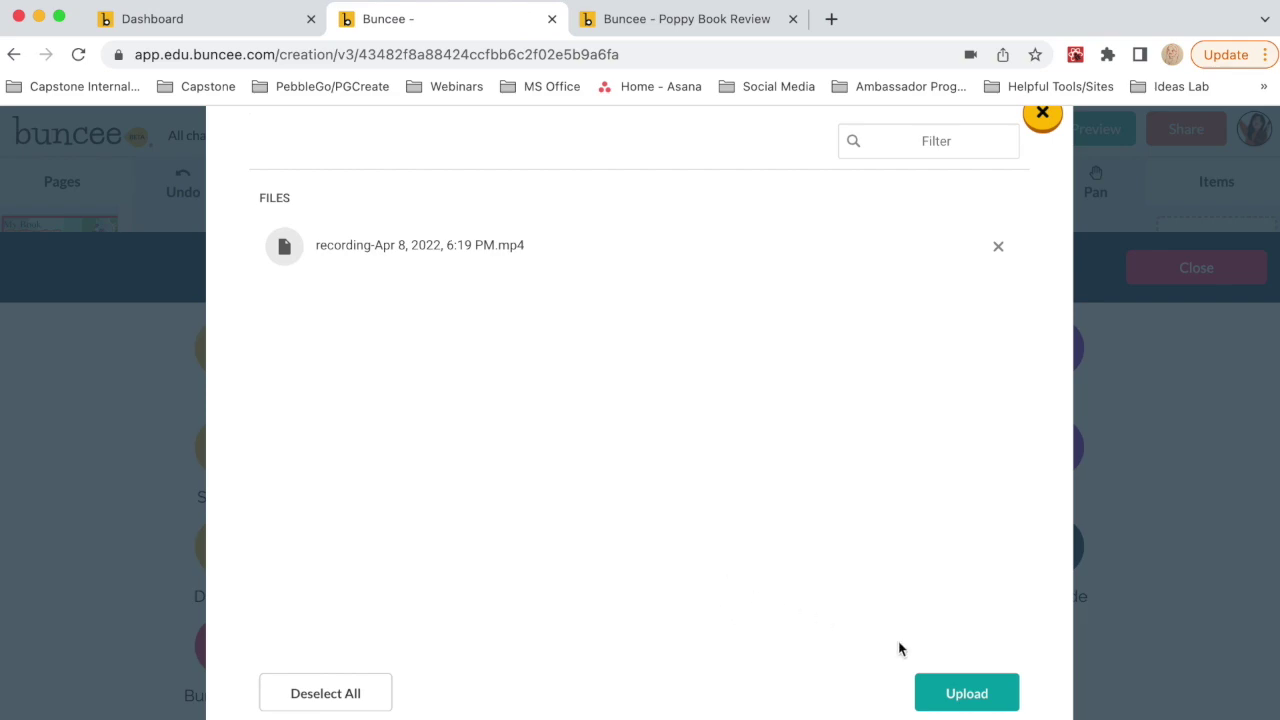
click(966, 693)
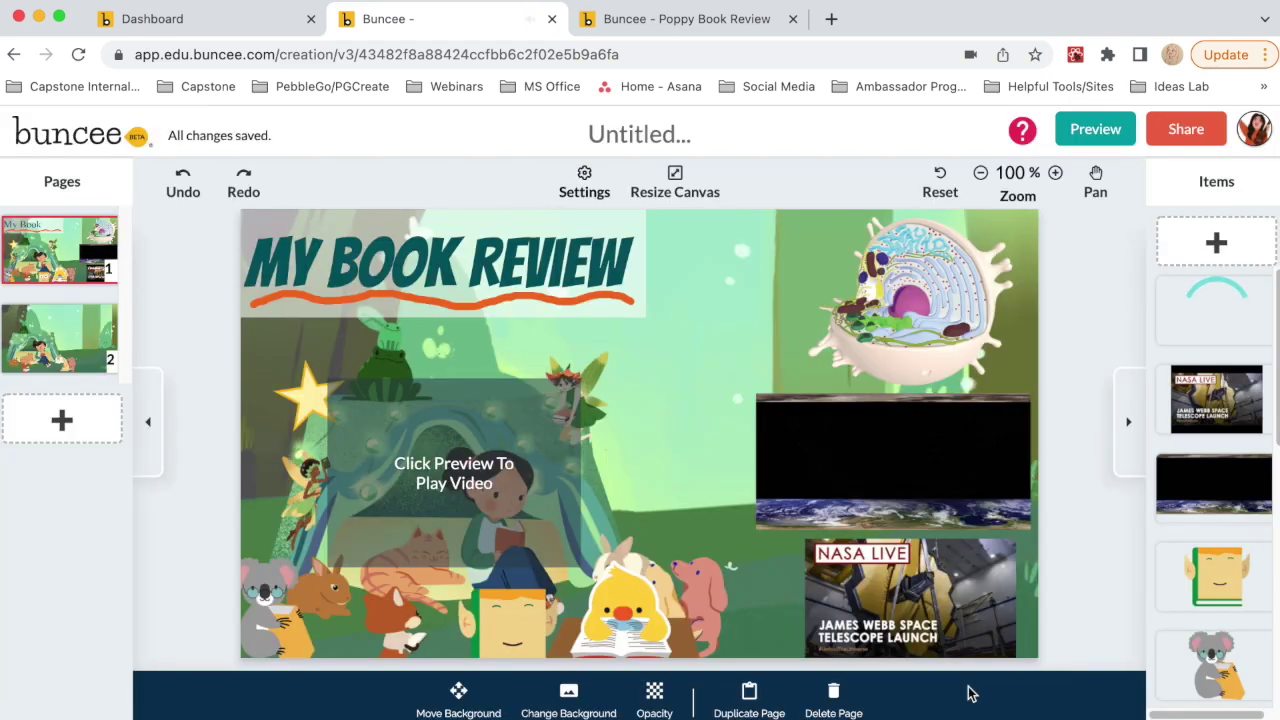
Step: Shrink the webcam video and position it beside the "My Book Review" title
drag(508, 510, 660, 477)
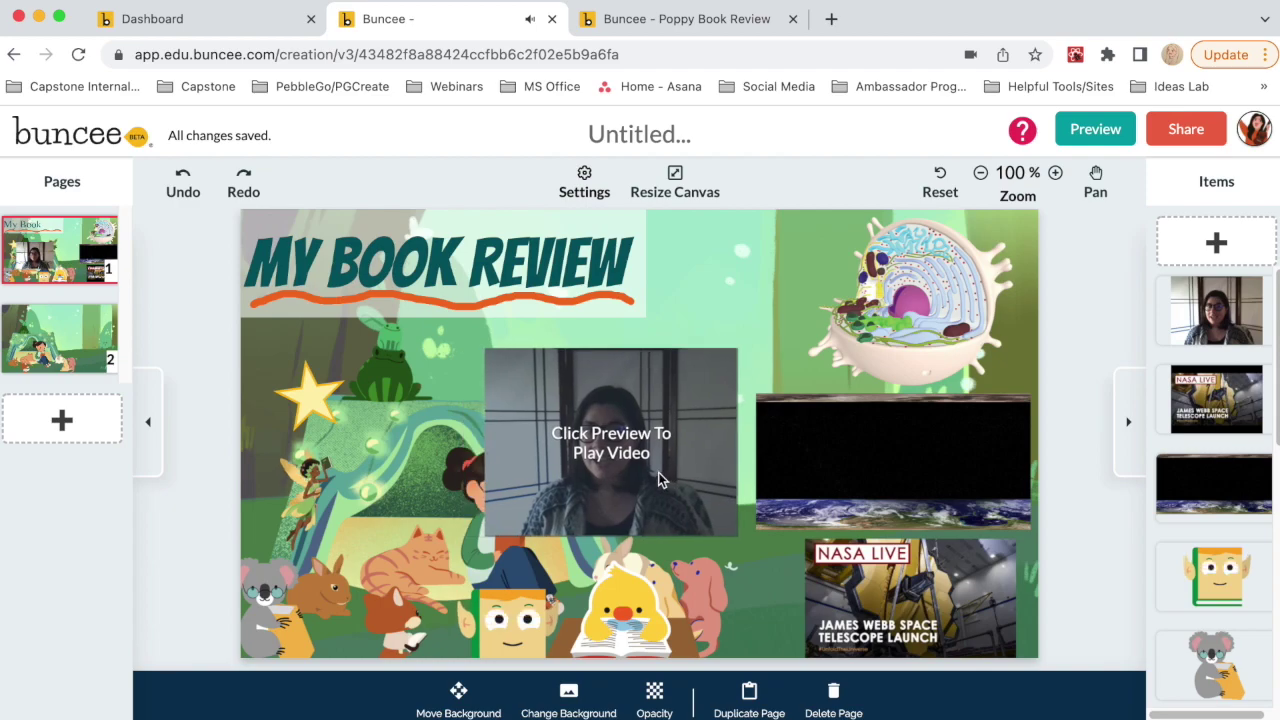
click(496, 364)
drag(485, 349, 566, 412)
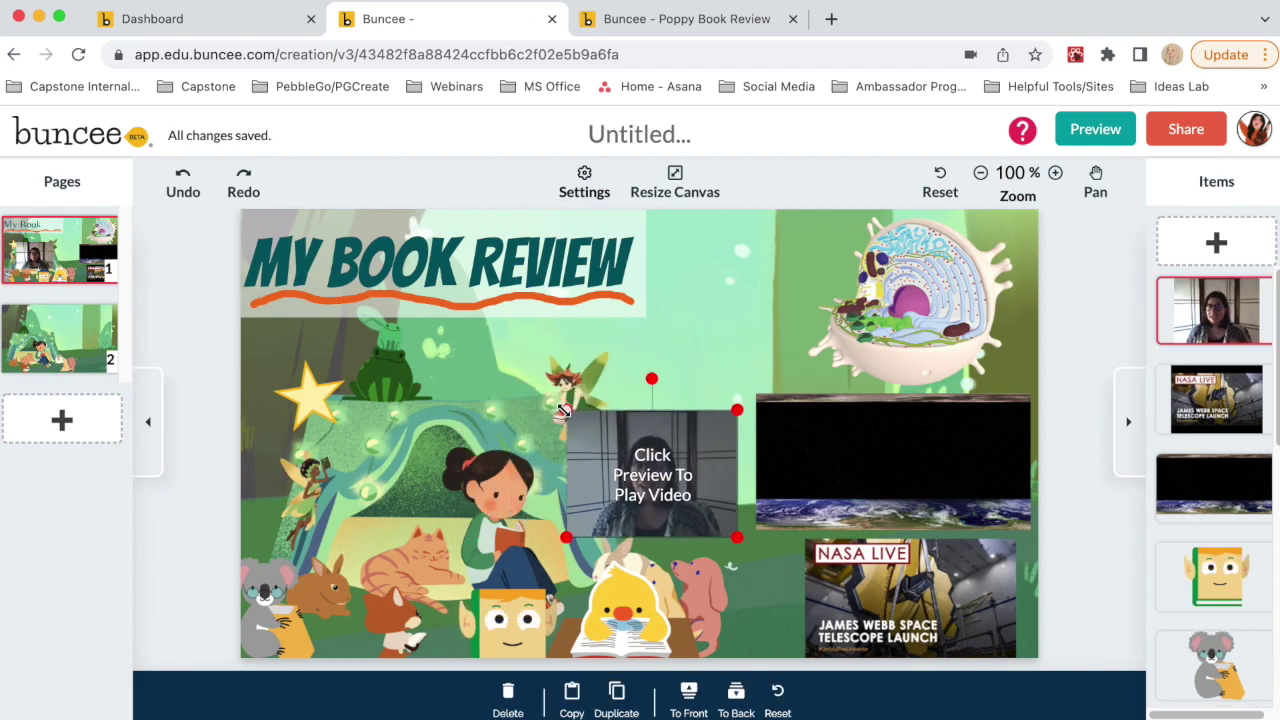
drag(621, 477, 696, 295)
click(627, 435)
click(679, 509)
drag(704, 318, 709, 312)
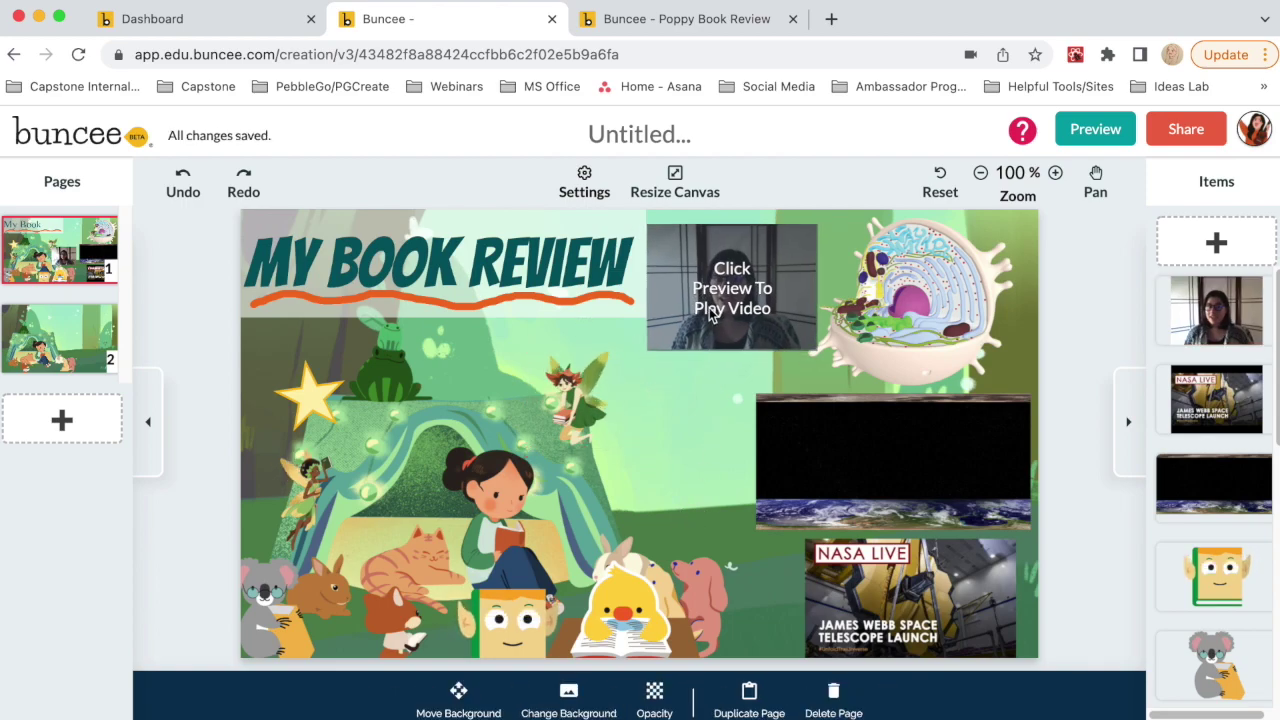
Step: Shrink the 3D cell model in the page's upper right corner and deselect it
click(916, 348)
drag(790, 425, 820, 398)
click(1117, 401)
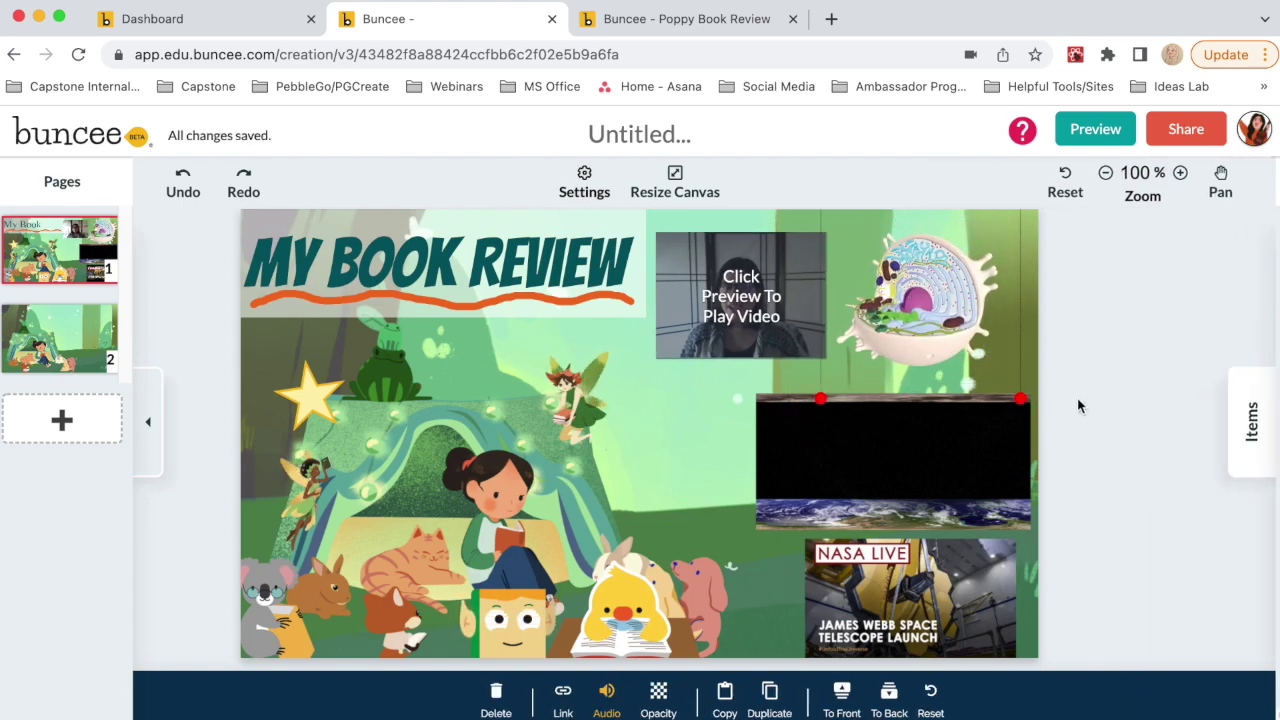
click(1262, 421)
click(1078, 296)
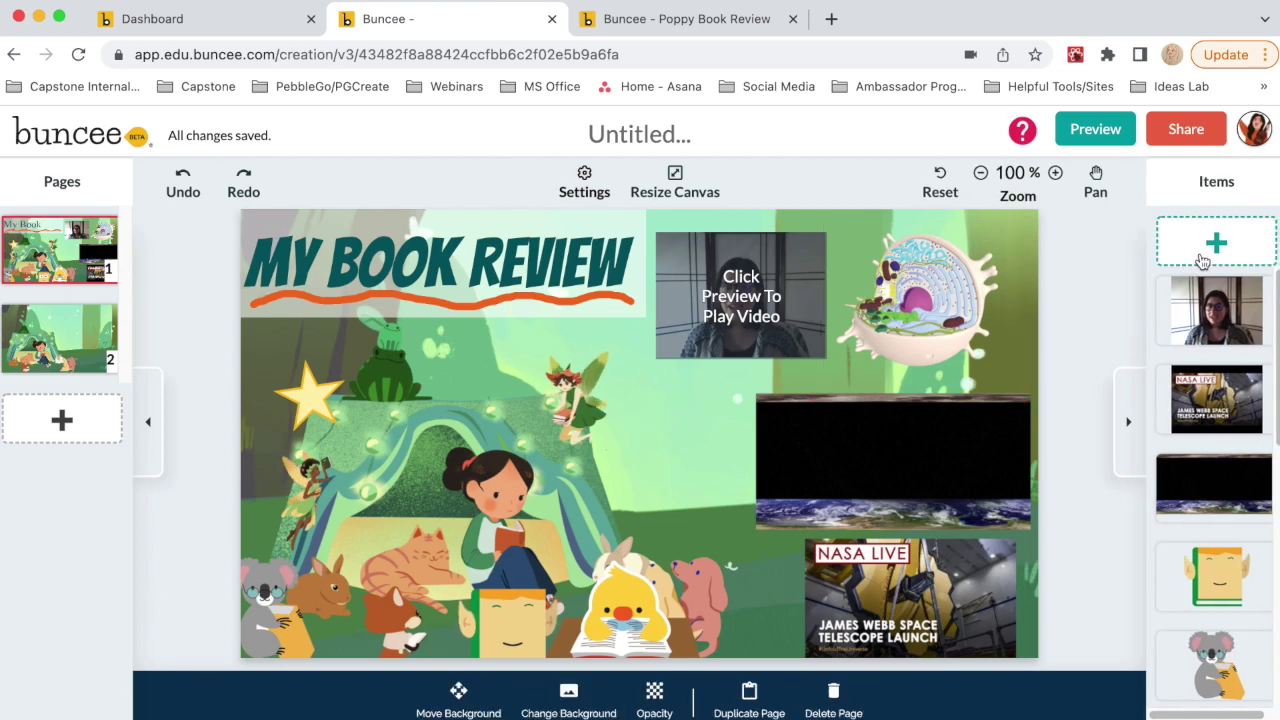
Step: Open the camera for taking a photo for the page
click(1203, 251)
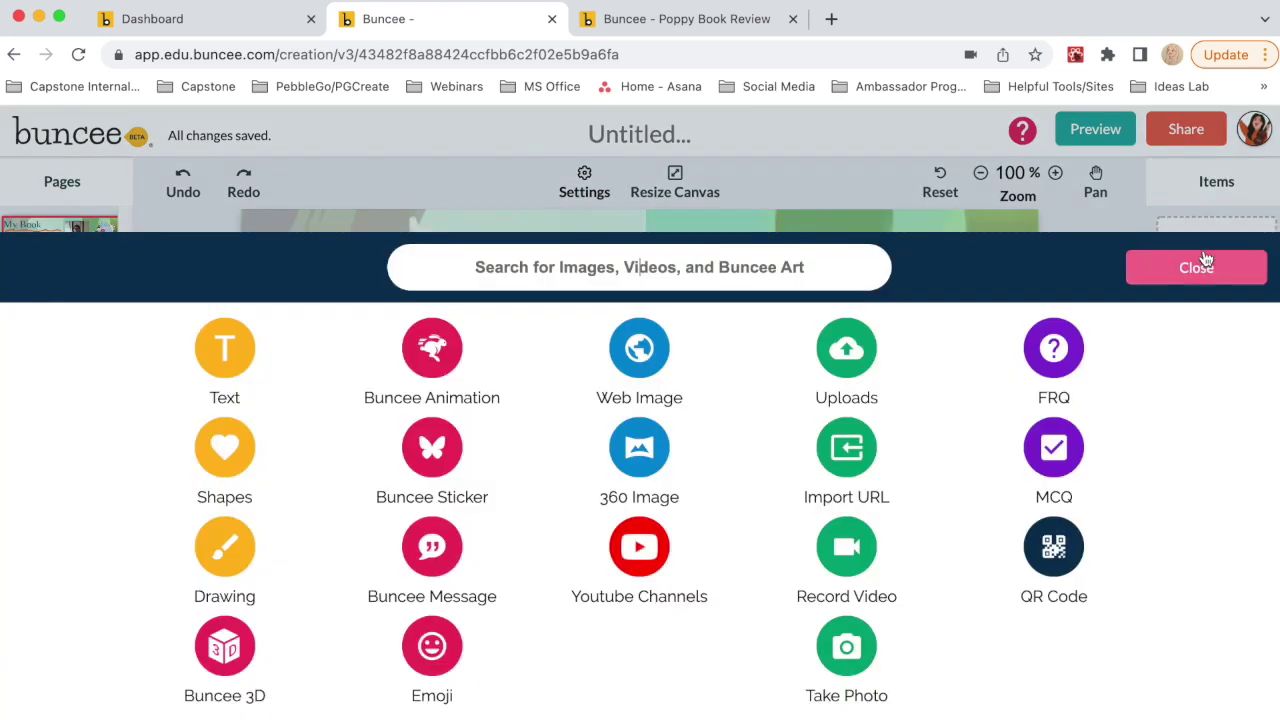
click(864, 658)
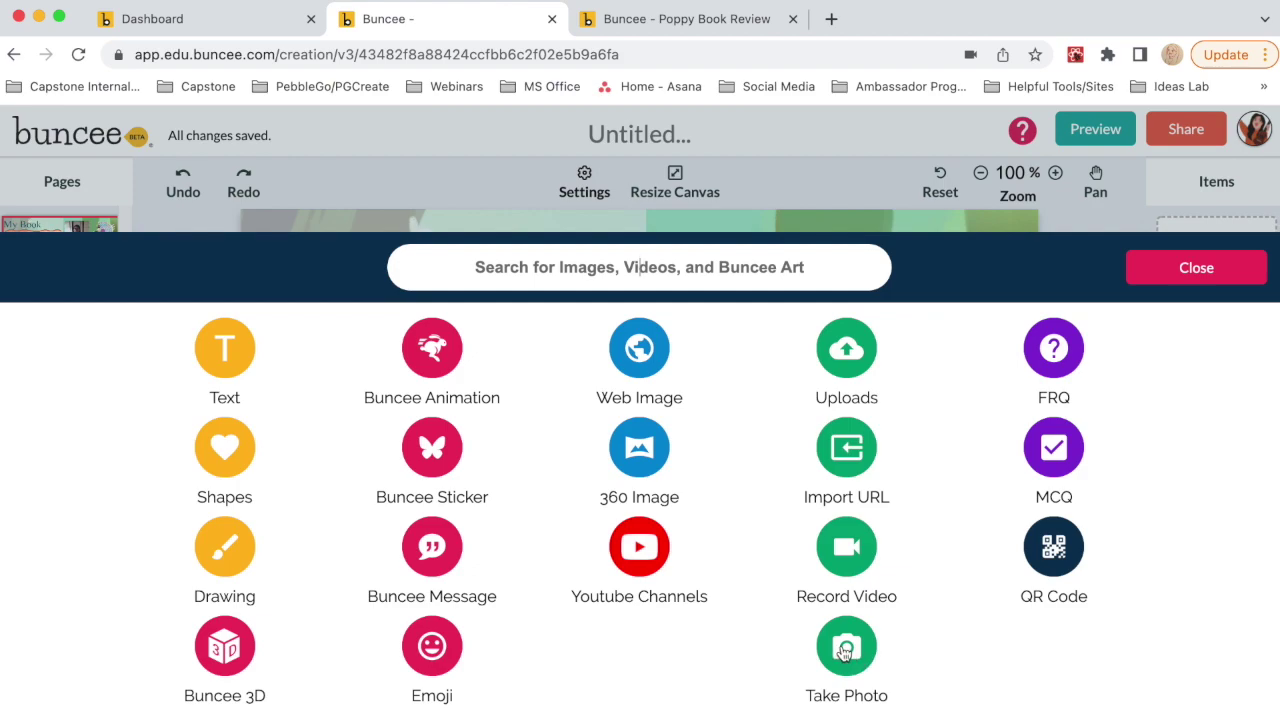
click(844, 651)
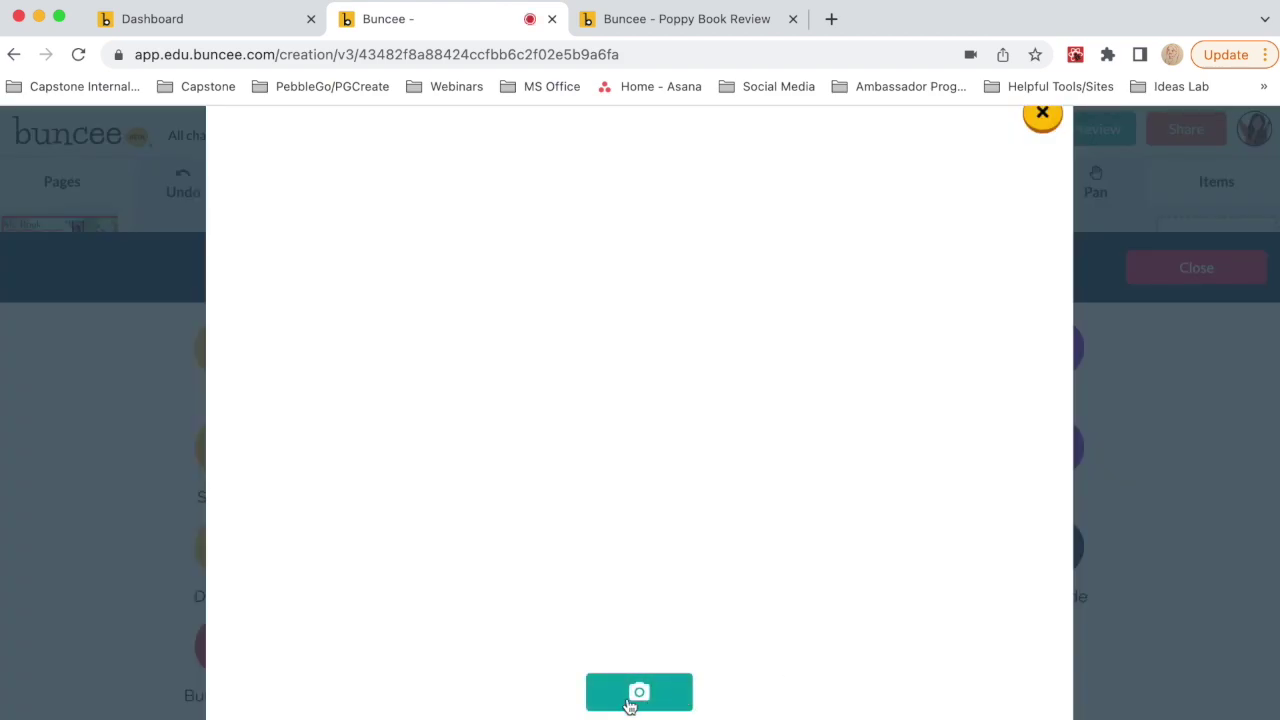
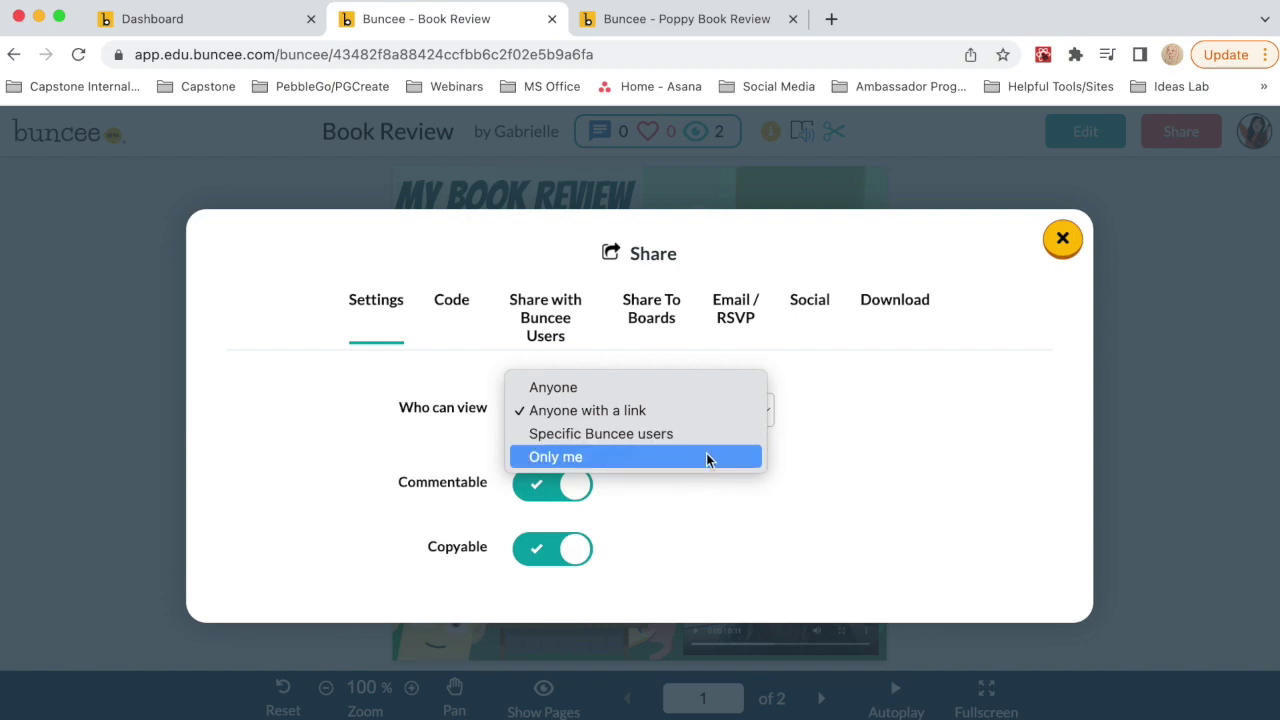
Step: Switch the Commentable and Copyable sharing settings off and back on, leaving the viewing access at "Anyone with a link"
click(701, 540)
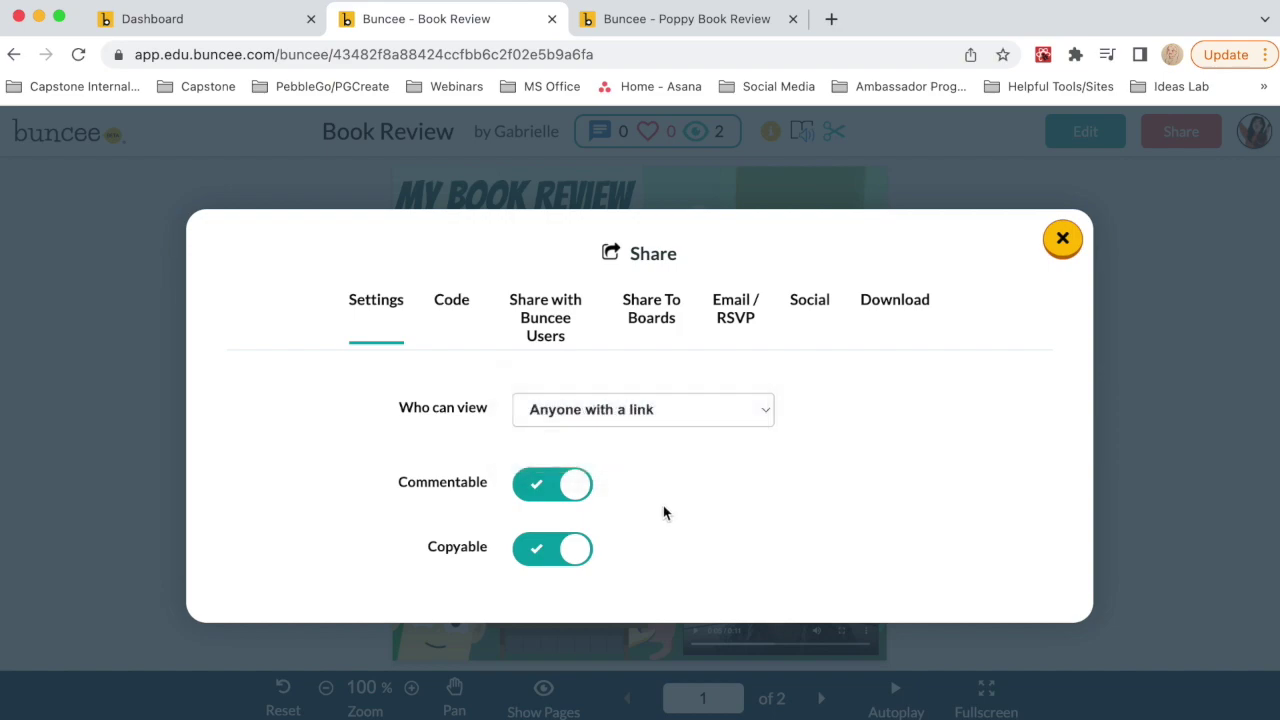
click(577, 490)
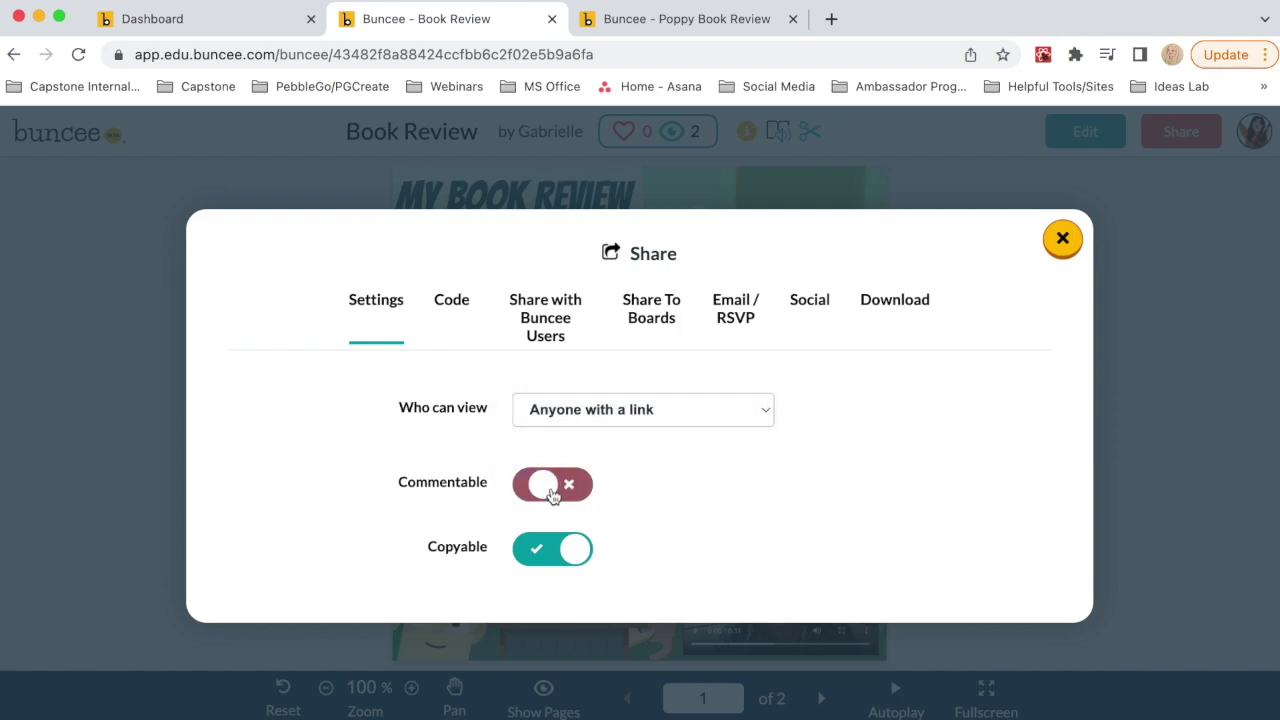
click(550, 487)
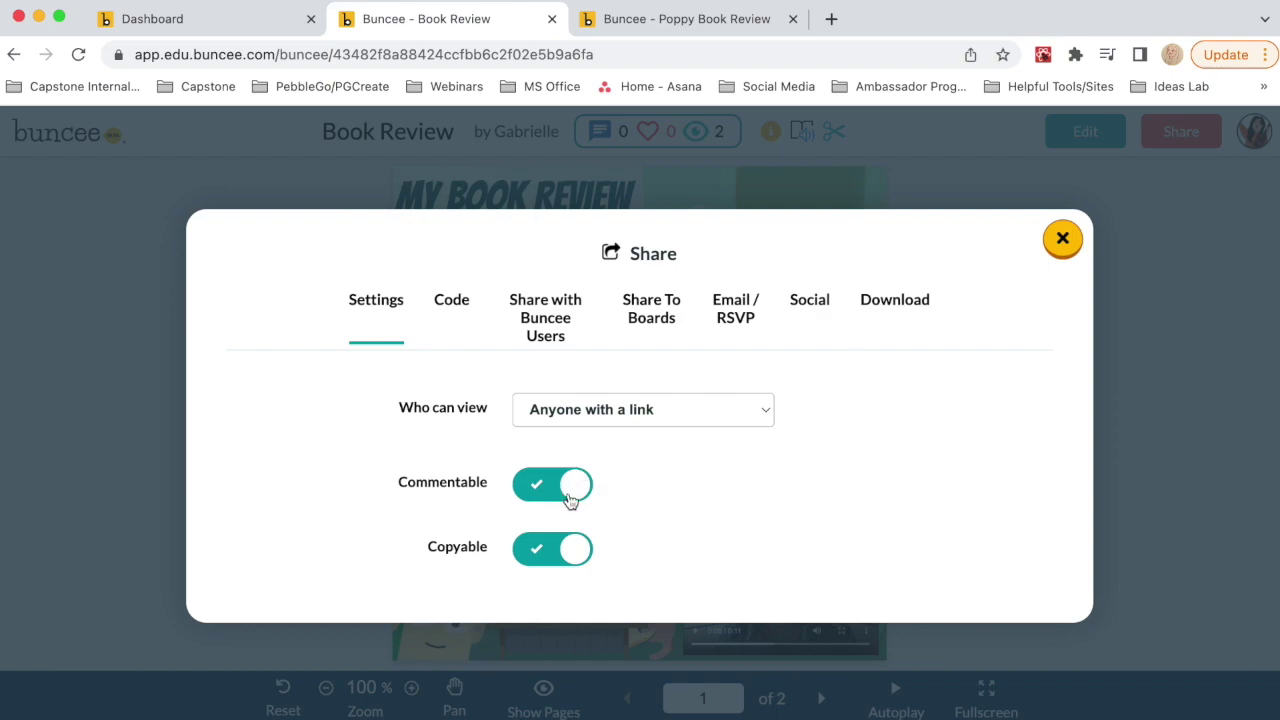
click(571, 555)
click(543, 551)
Step: Copy the share link of the Book Review Buncee
click(455, 310)
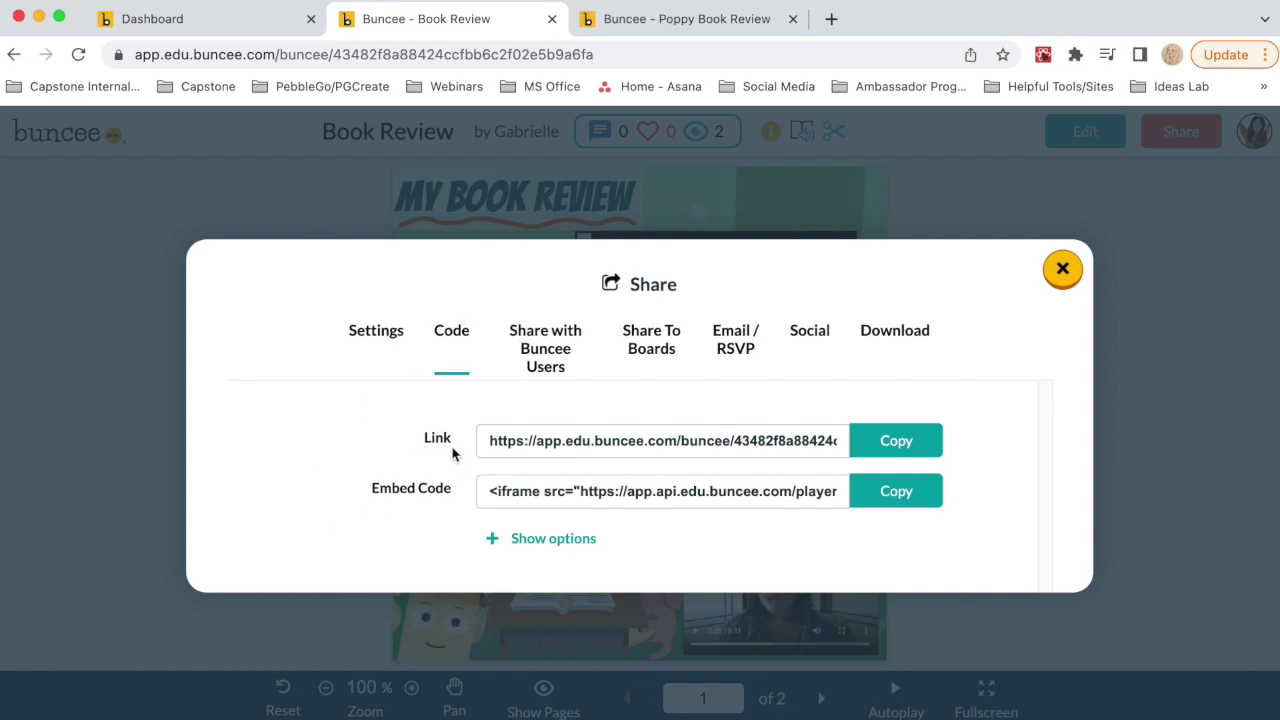
click(893, 443)
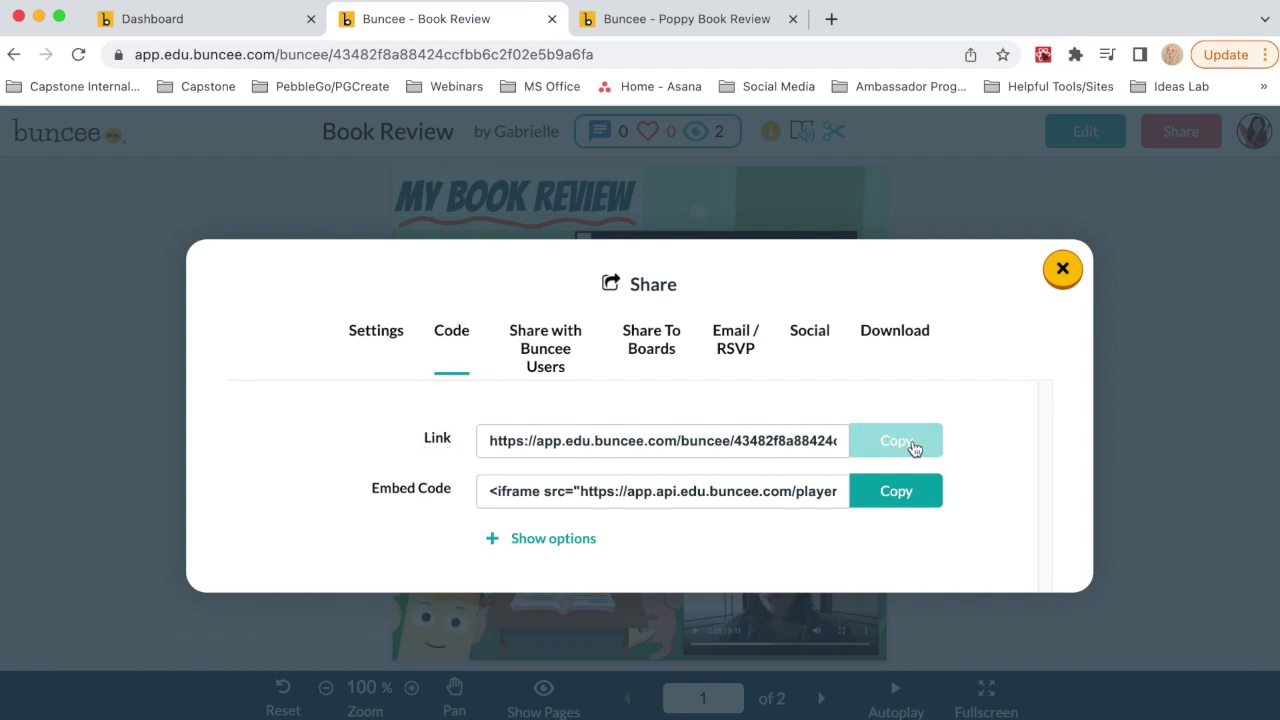
click(913, 447)
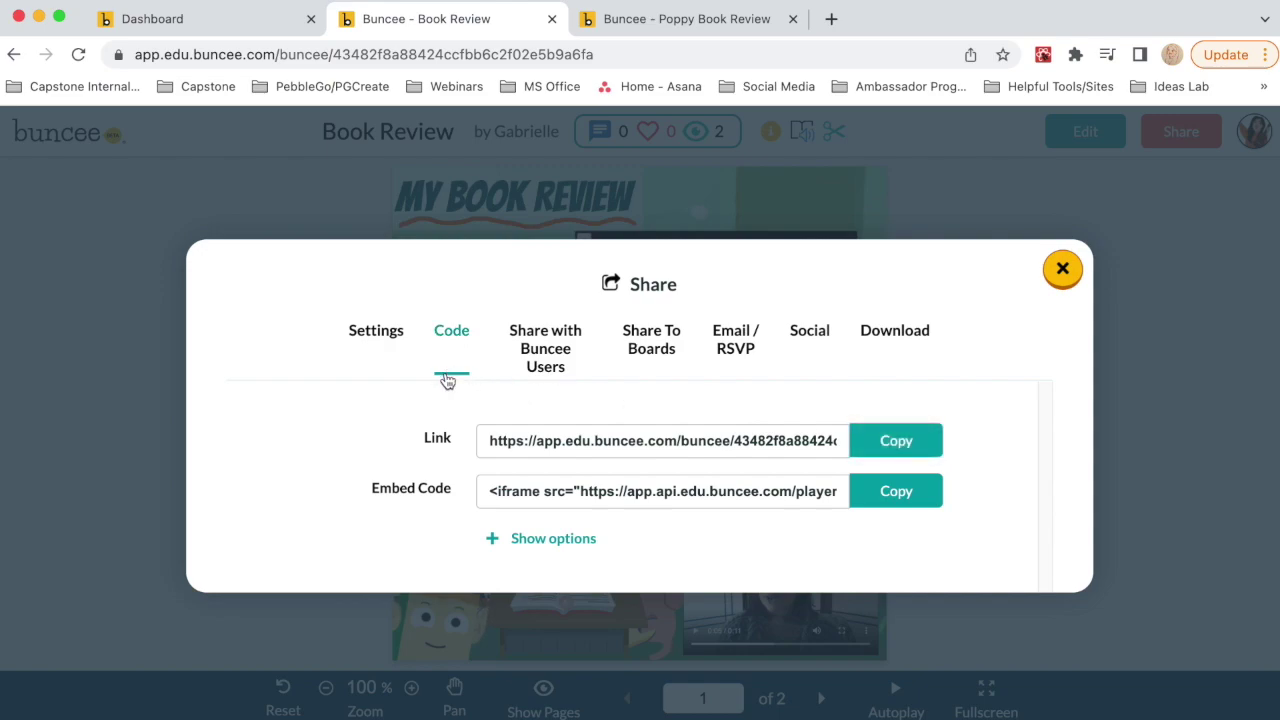
Step: Choose the Art class for sharing the Book Review with Buncee users and select all of its students
click(557, 361)
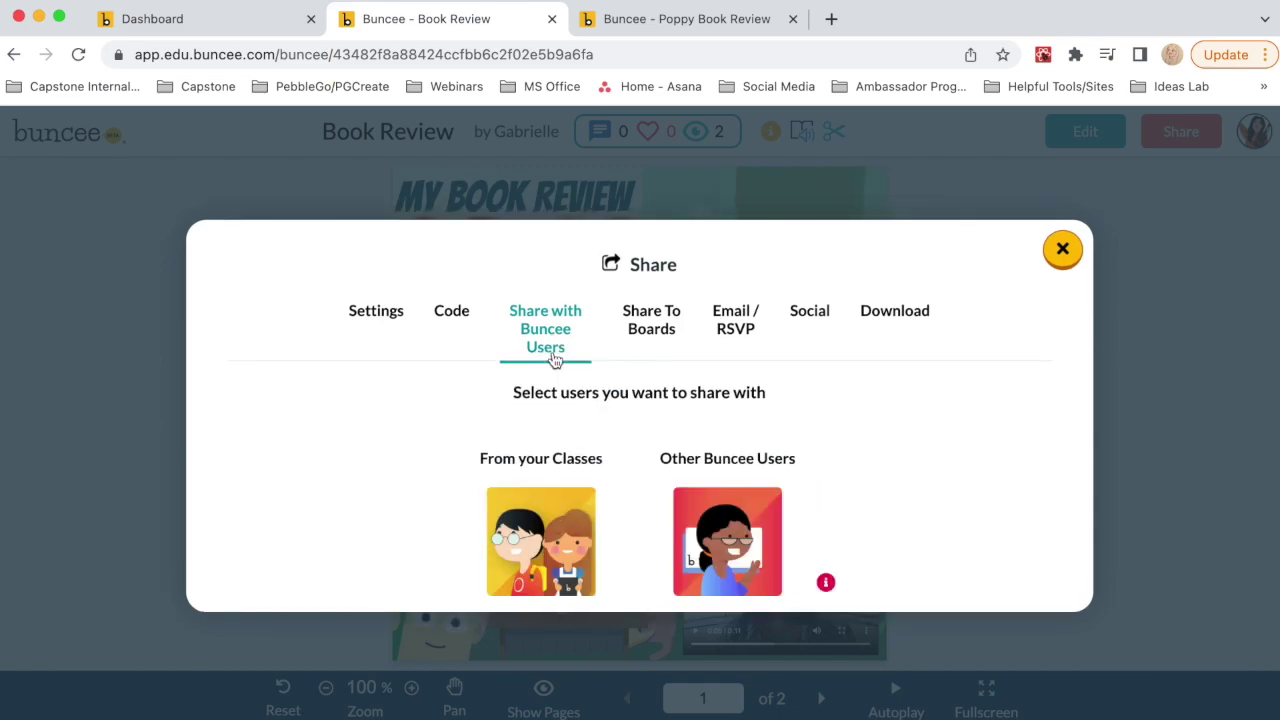
click(559, 530)
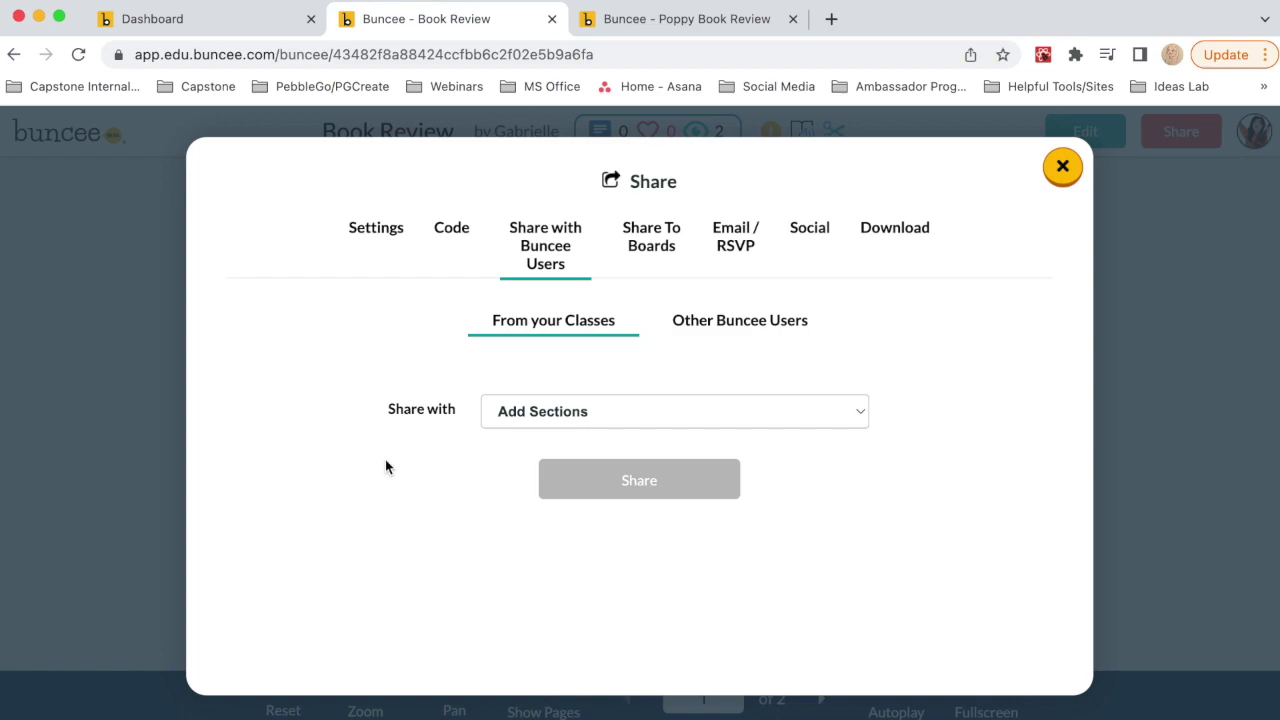
click(620, 420)
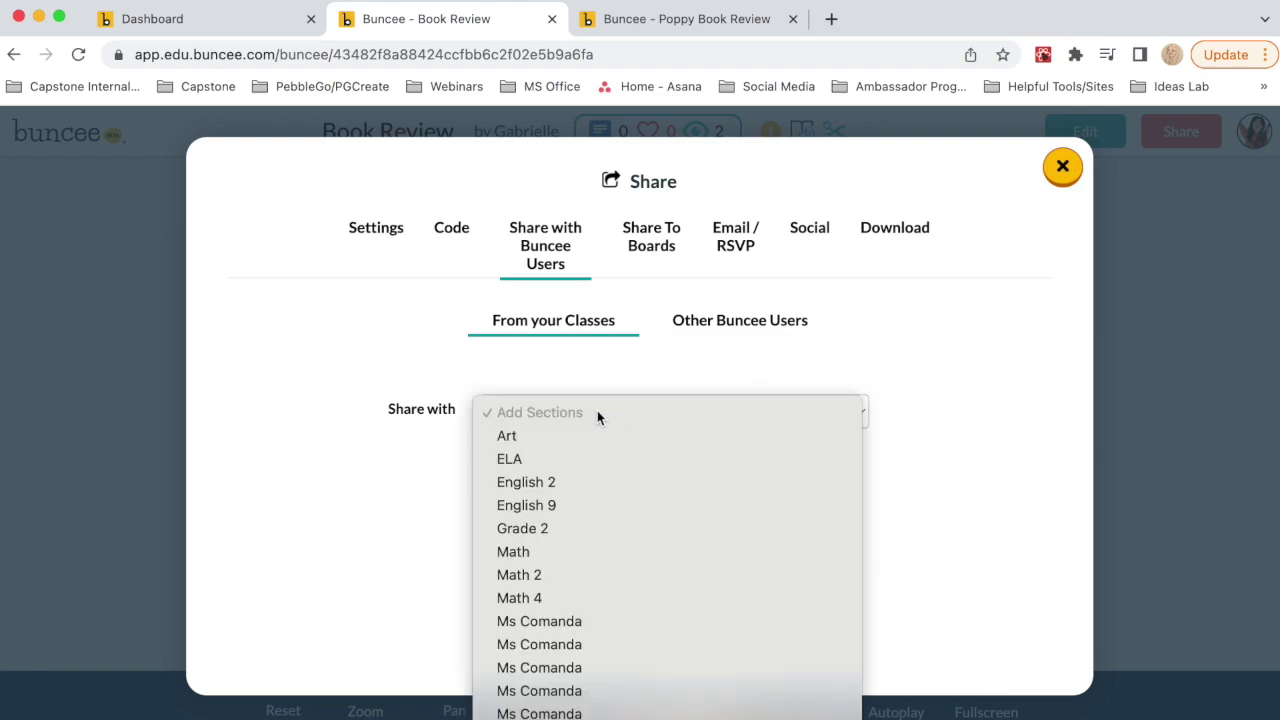
click(529, 437)
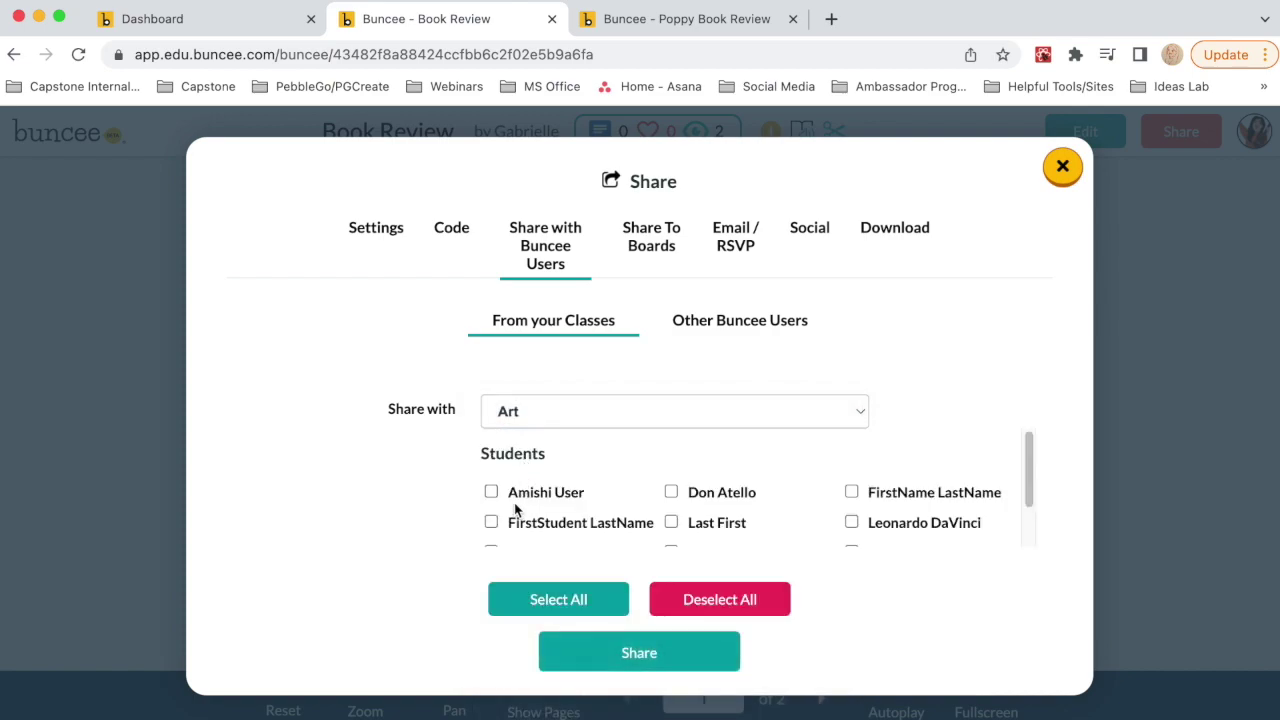
click(558, 604)
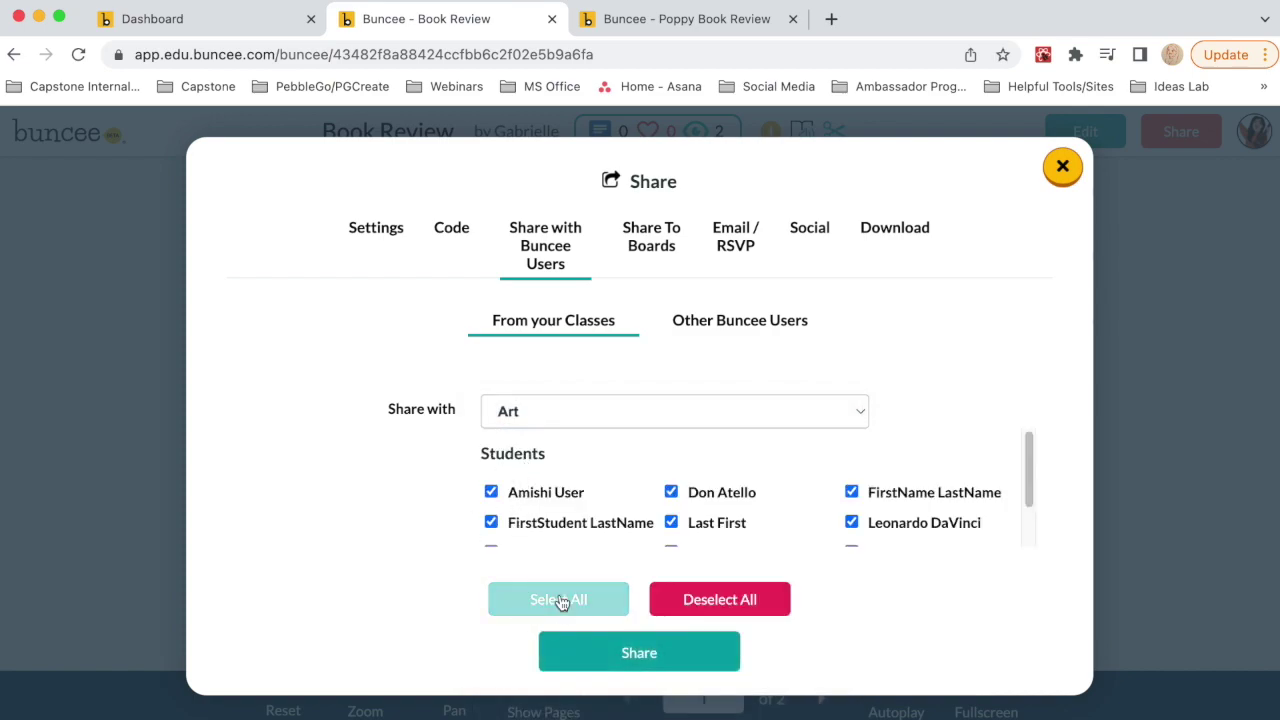
Step: Deselect the first two students, select them again, and share the Buncee with the whole Art class
click(489, 495)
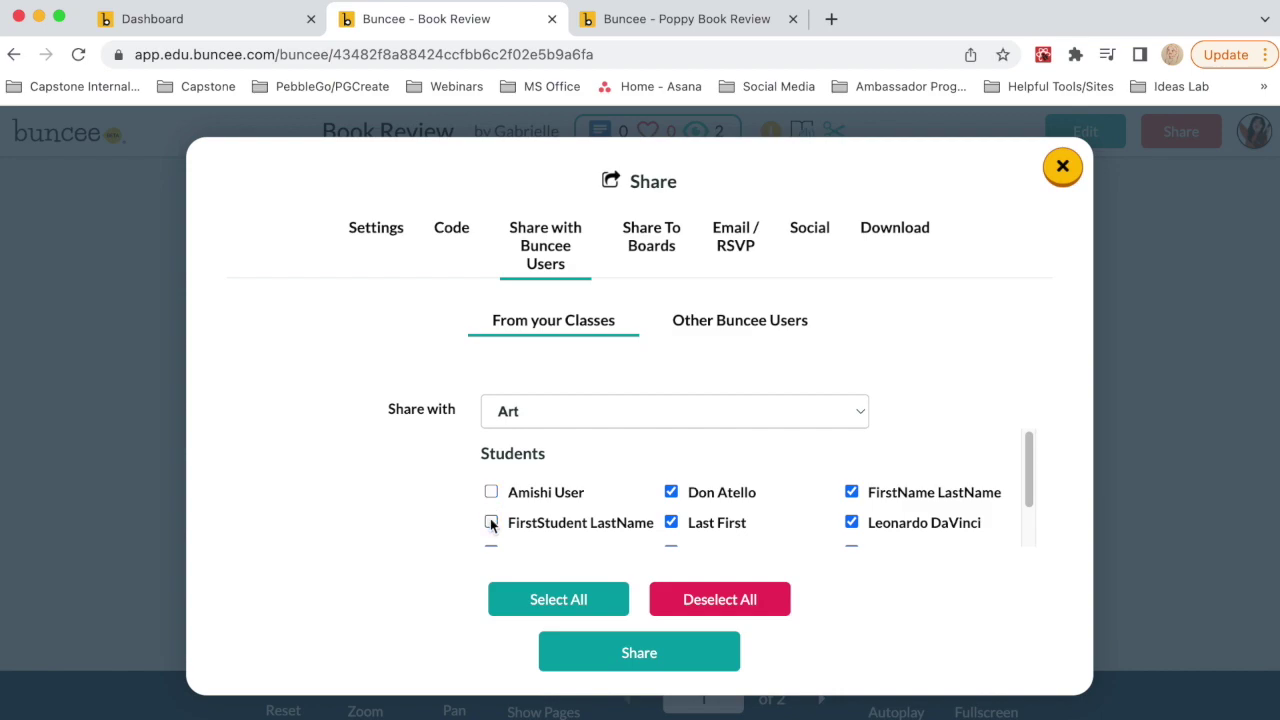
scroll(497, 521, down, 2)
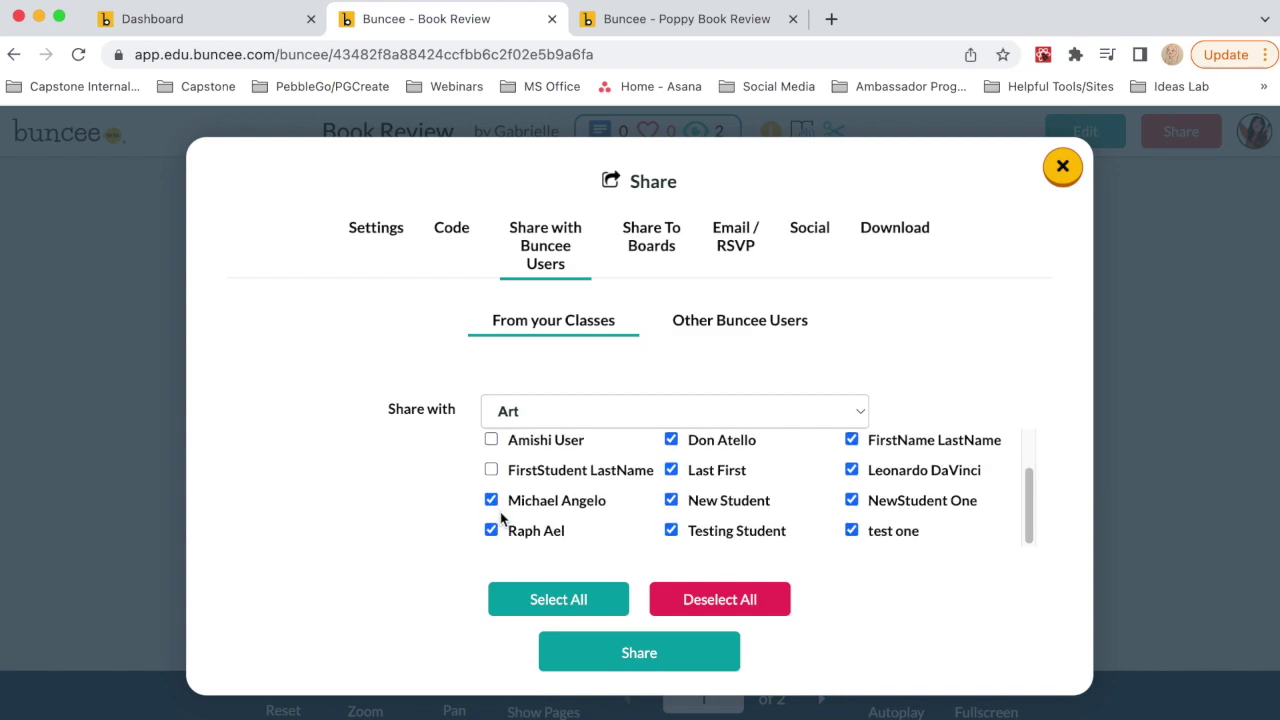
scroll(501, 518, up, 2)
click(492, 492)
click(491, 521)
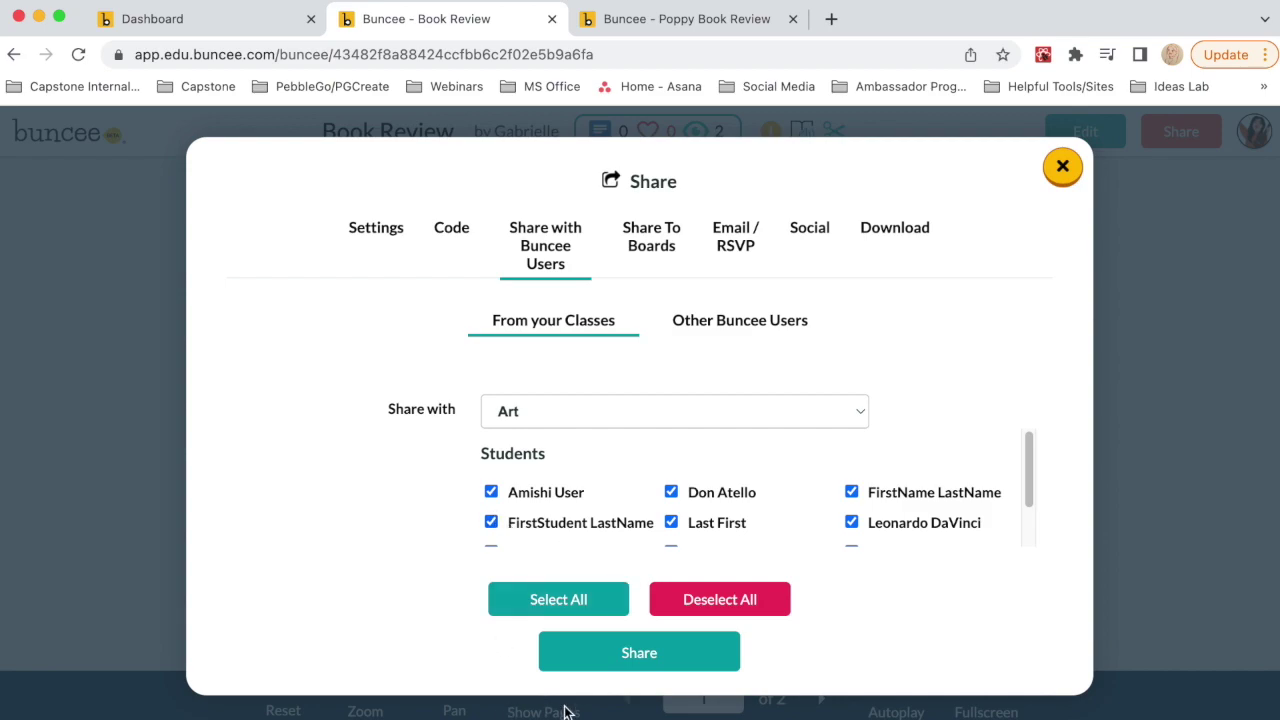
click(634, 670)
Step: Examine the Shared With Me list and the boards on the dashboard, and return to the Book Review's sharing options
click(245, 27)
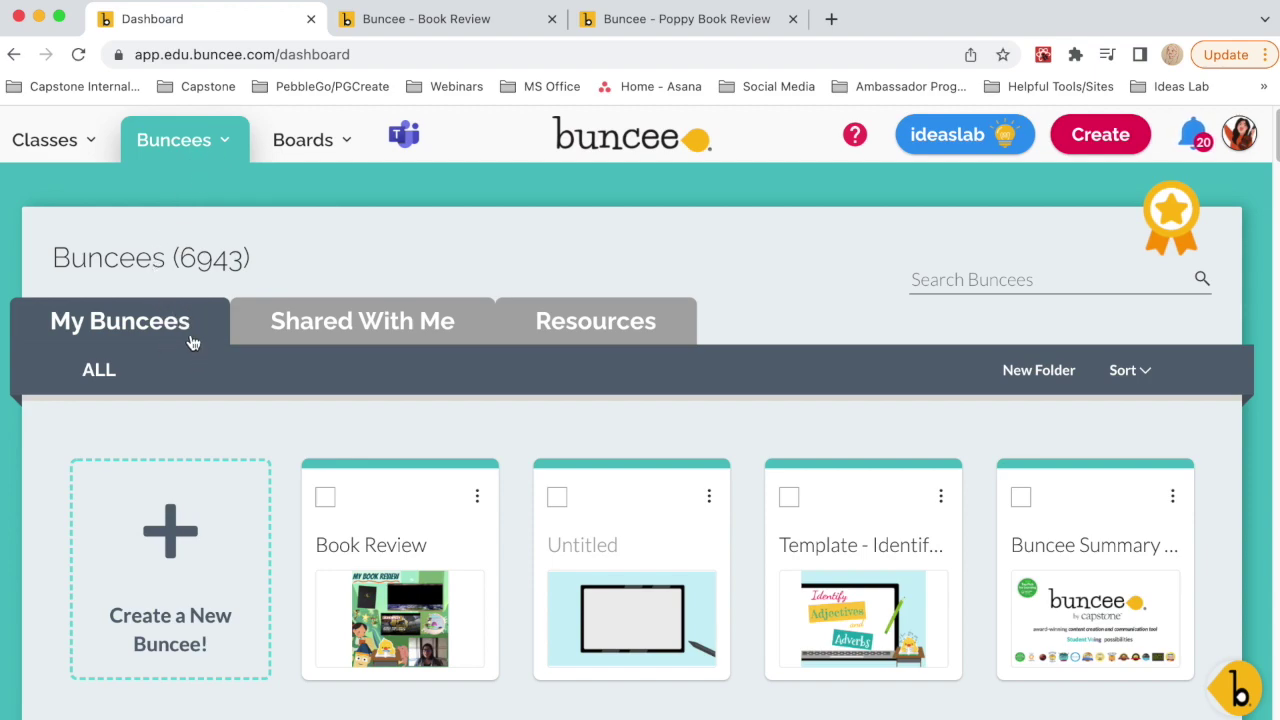
click(309, 331)
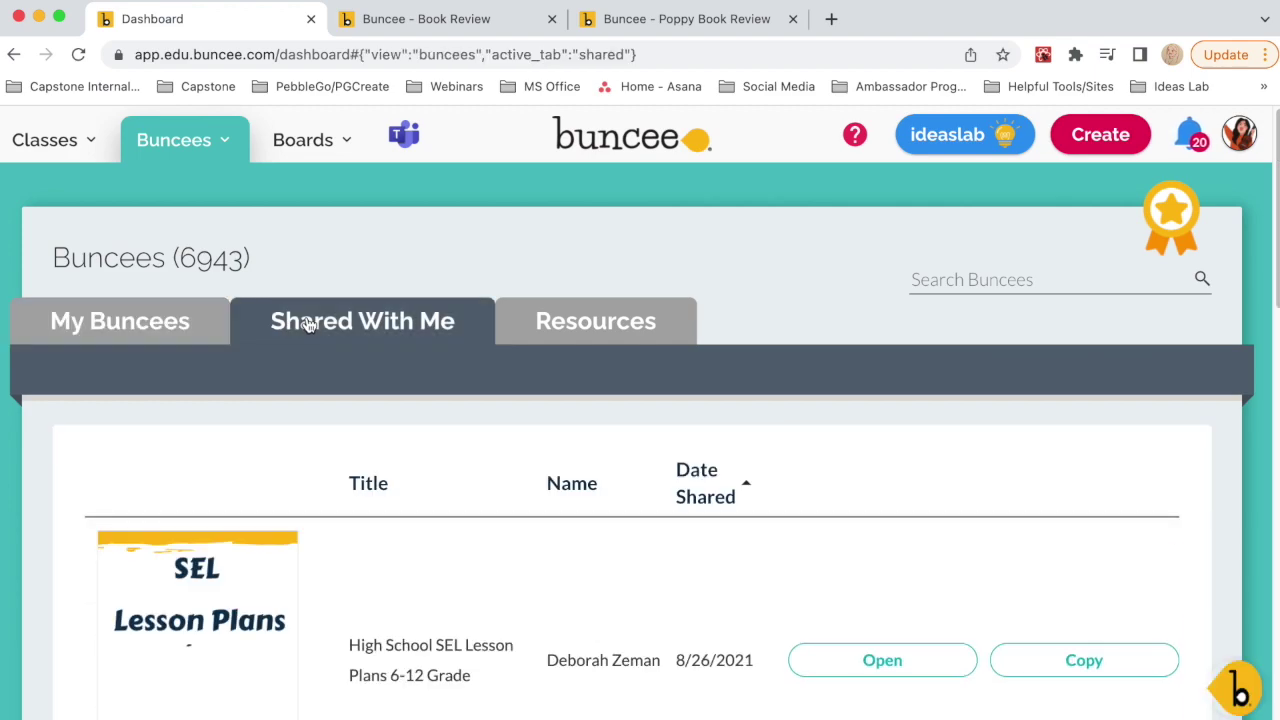
scroll(300, 495, down, 2)
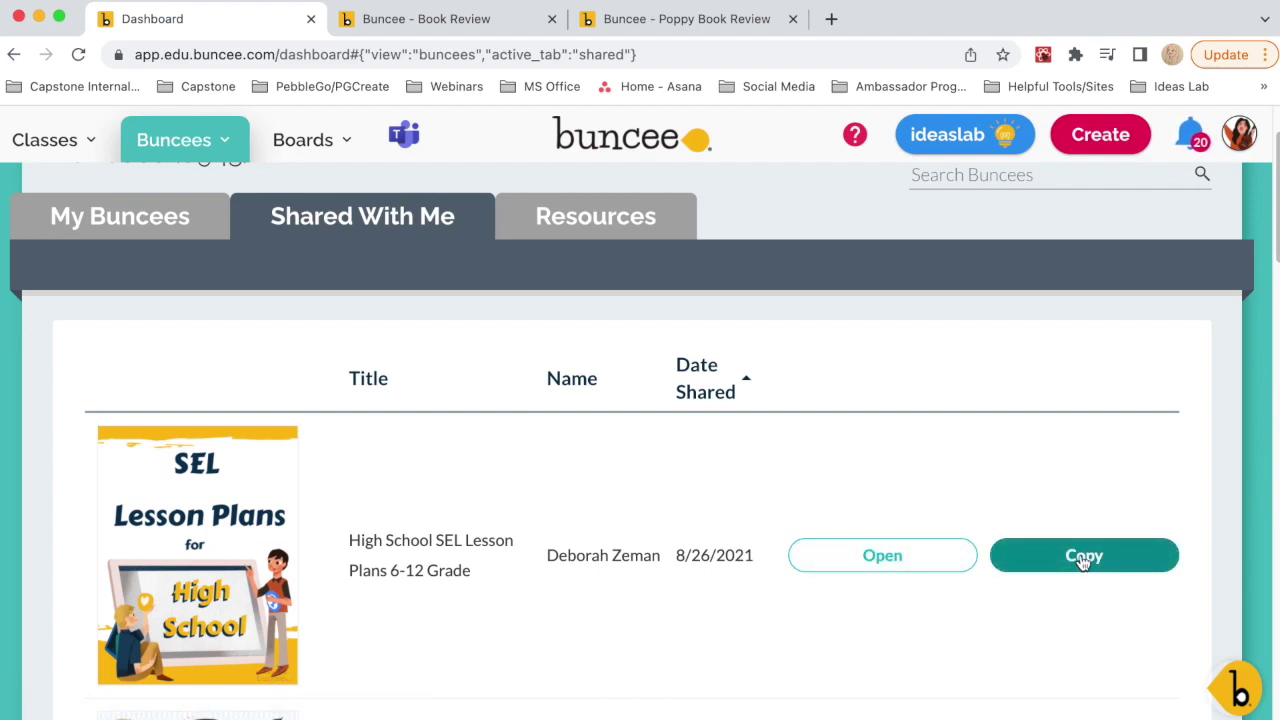
scroll(561, 482, up, 2)
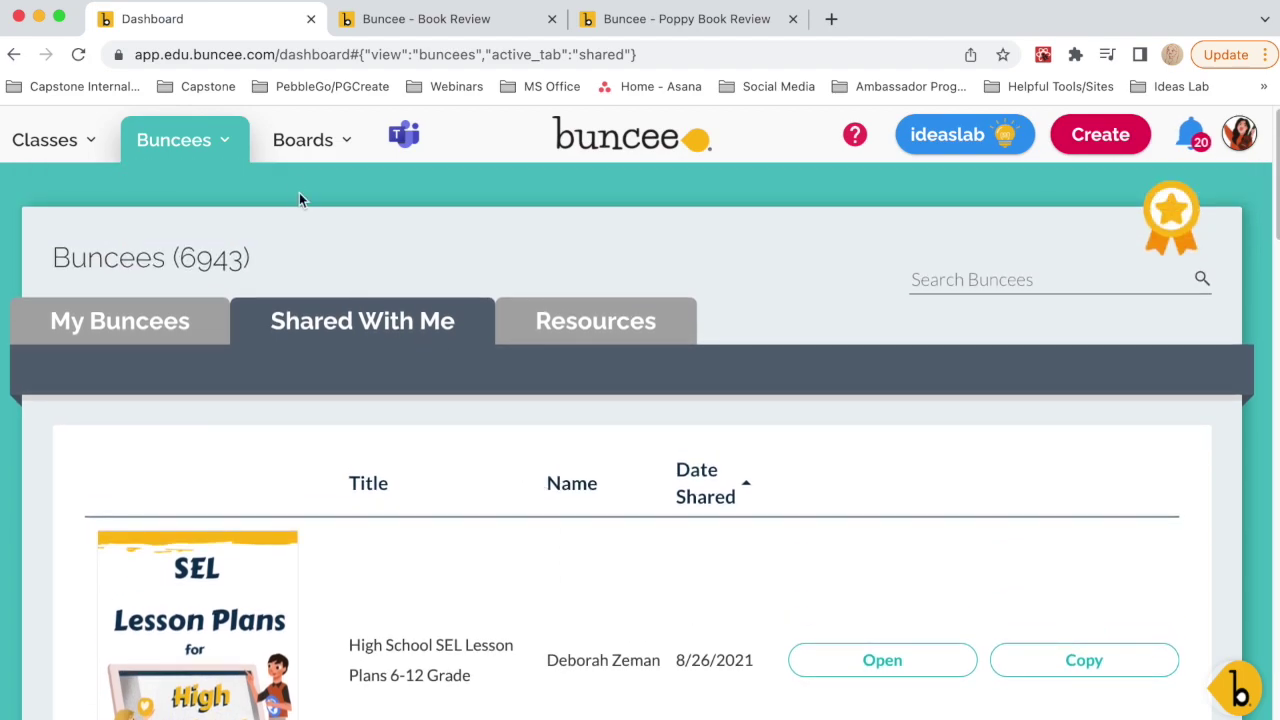
click(285, 150)
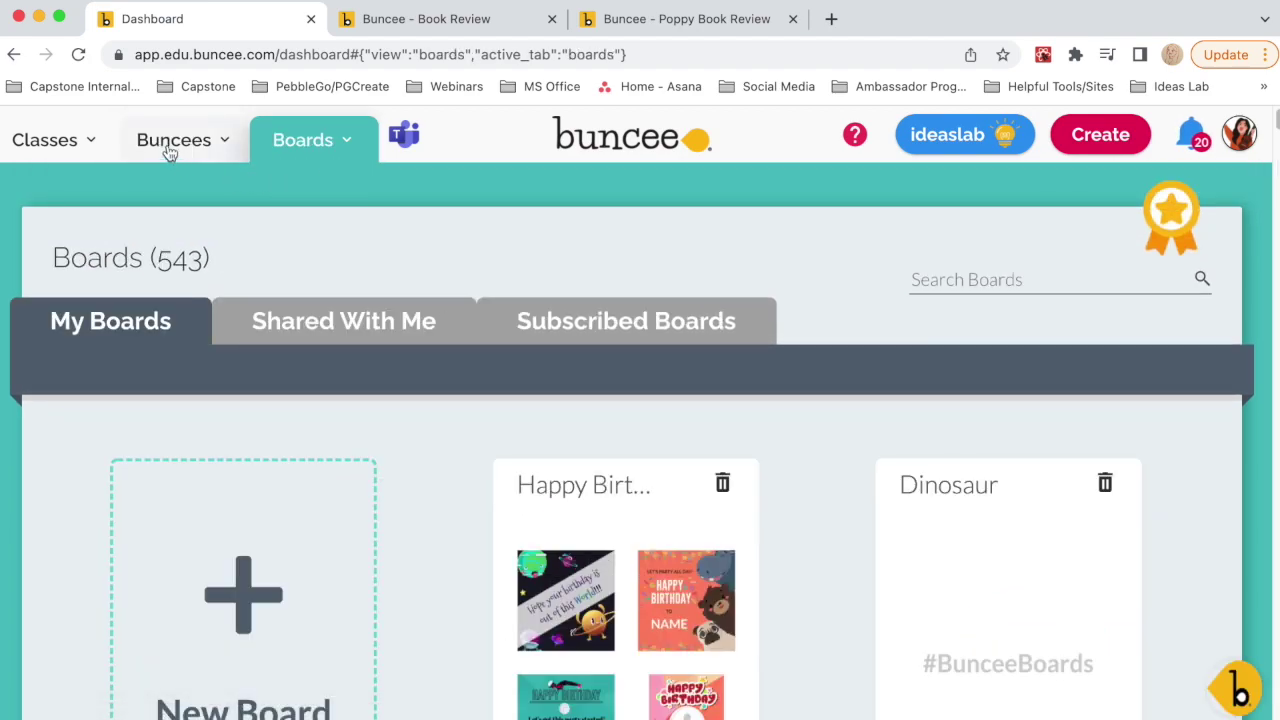
click(168, 150)
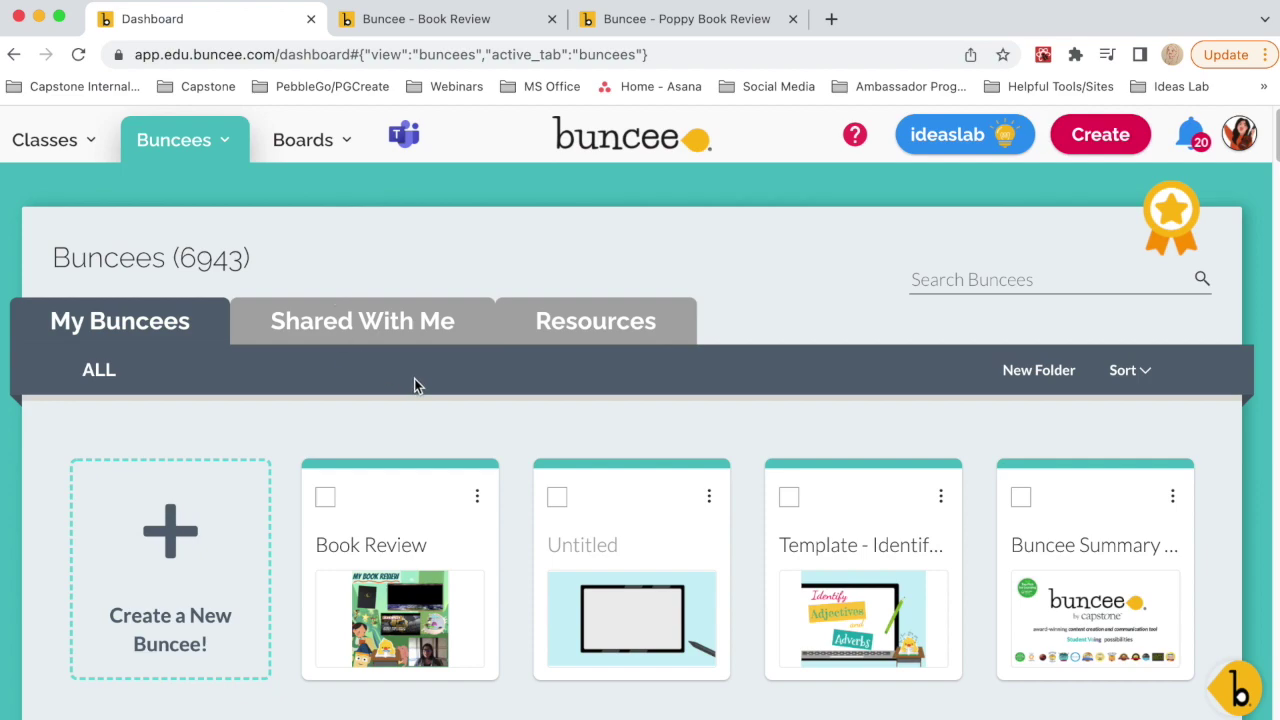
click(449, 28)
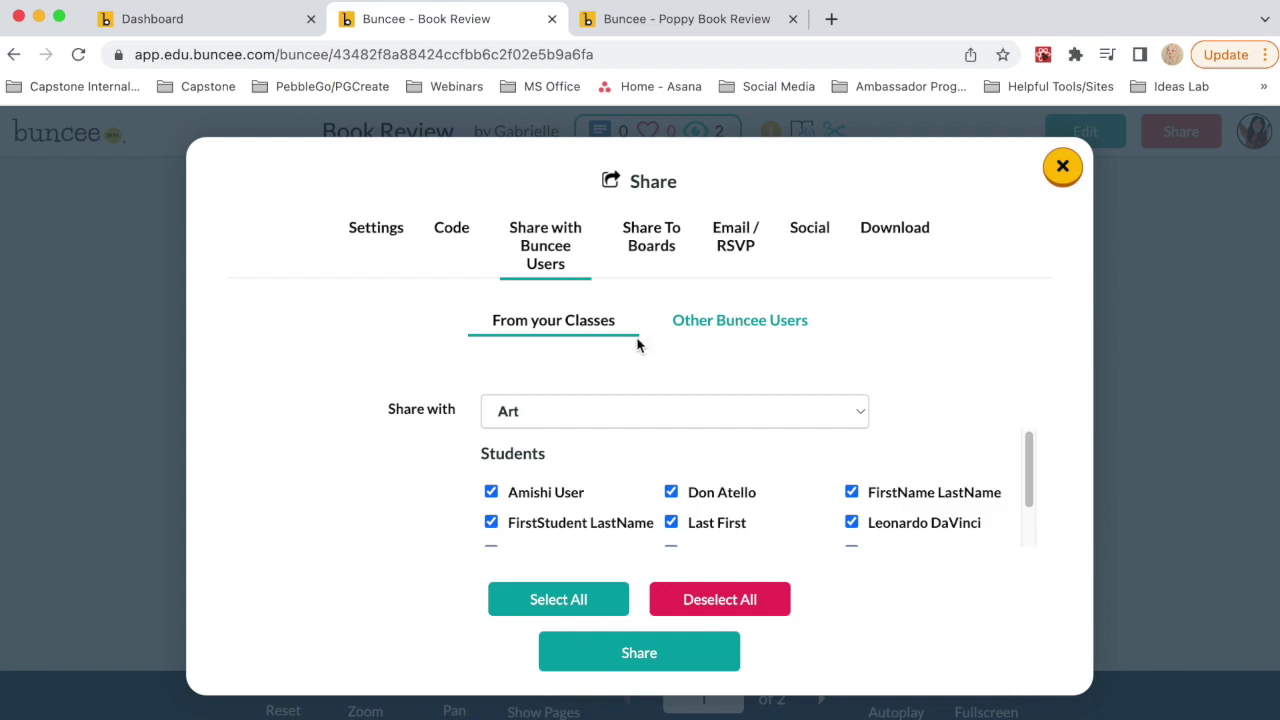
Step: Review the Other Buncee Users, social, download and board sharing options for the Book Review, and close the Share dialog
click(720, 324)
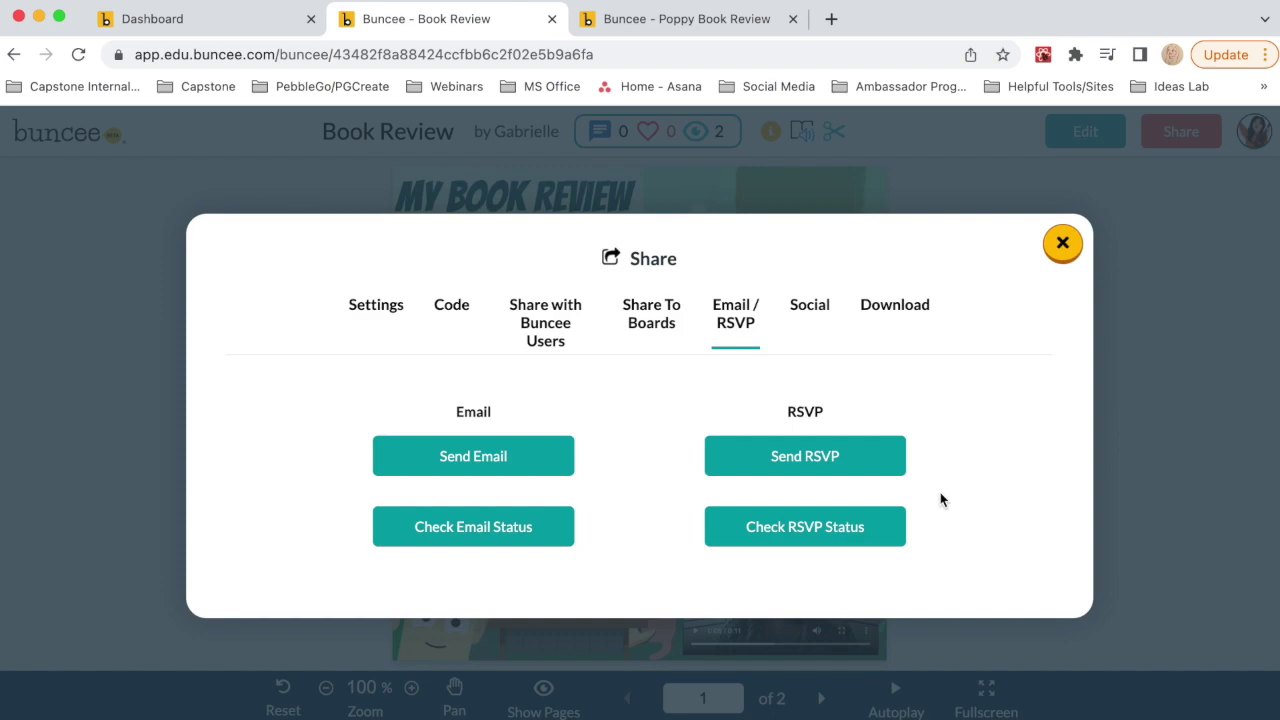
click(808, 310)
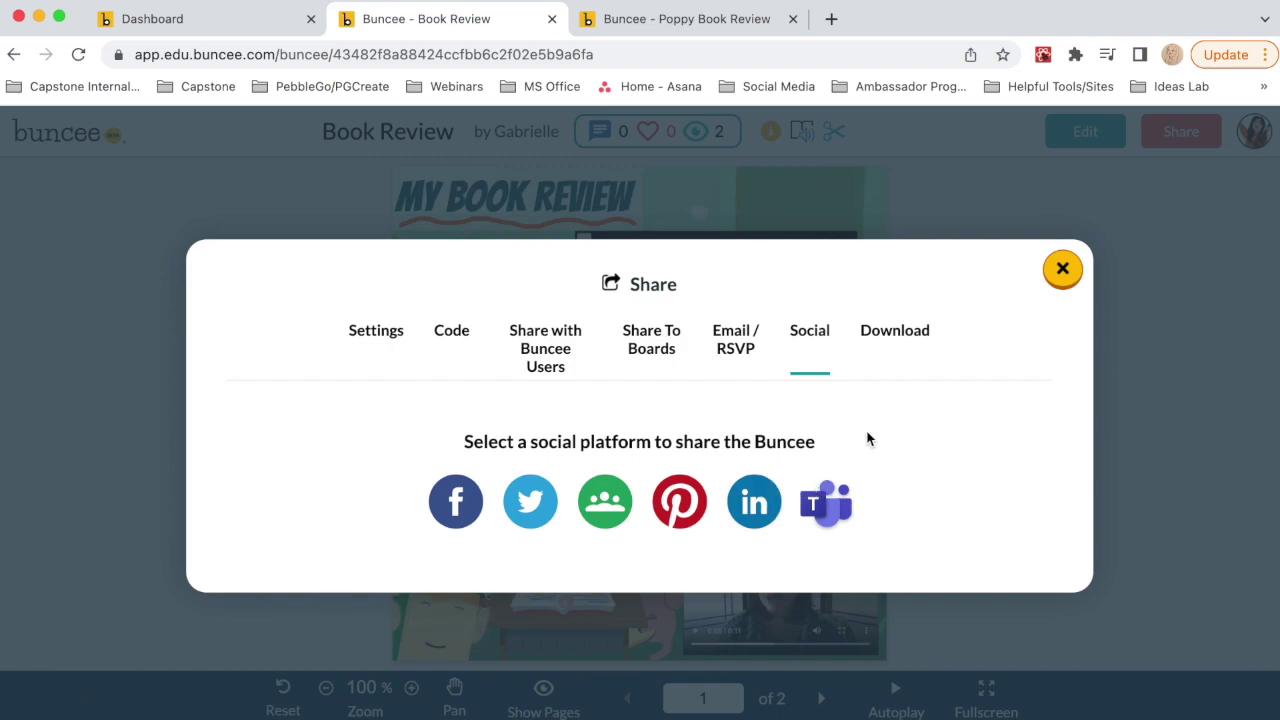
click(905, 341)
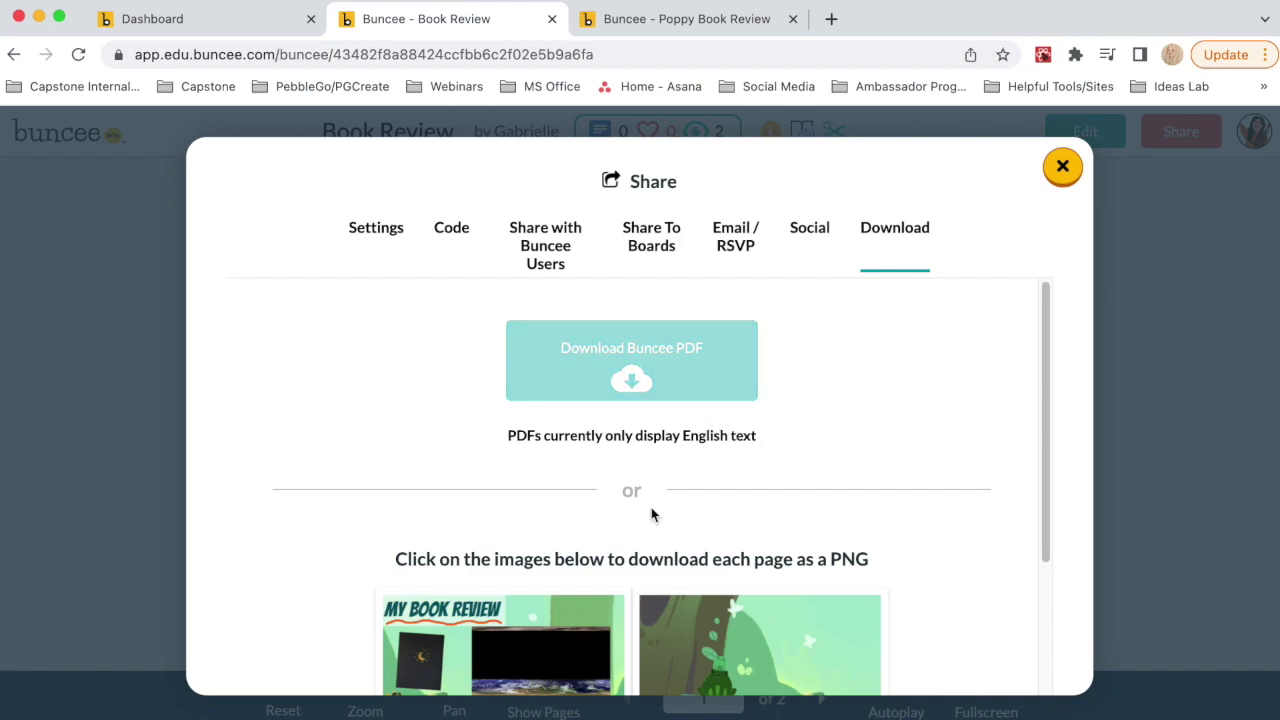
scroll(650, 560, down, 1)
scroll(648, 611, down, 1)
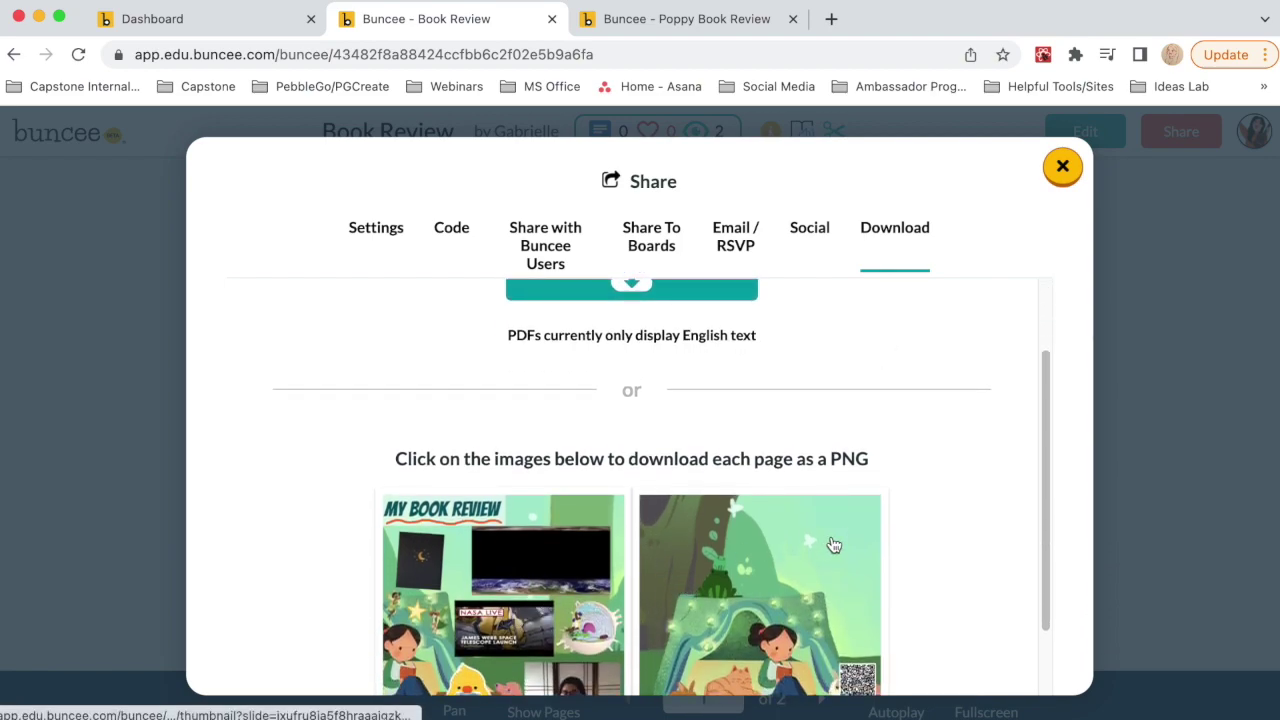
scroll(970, 400, up, 2)
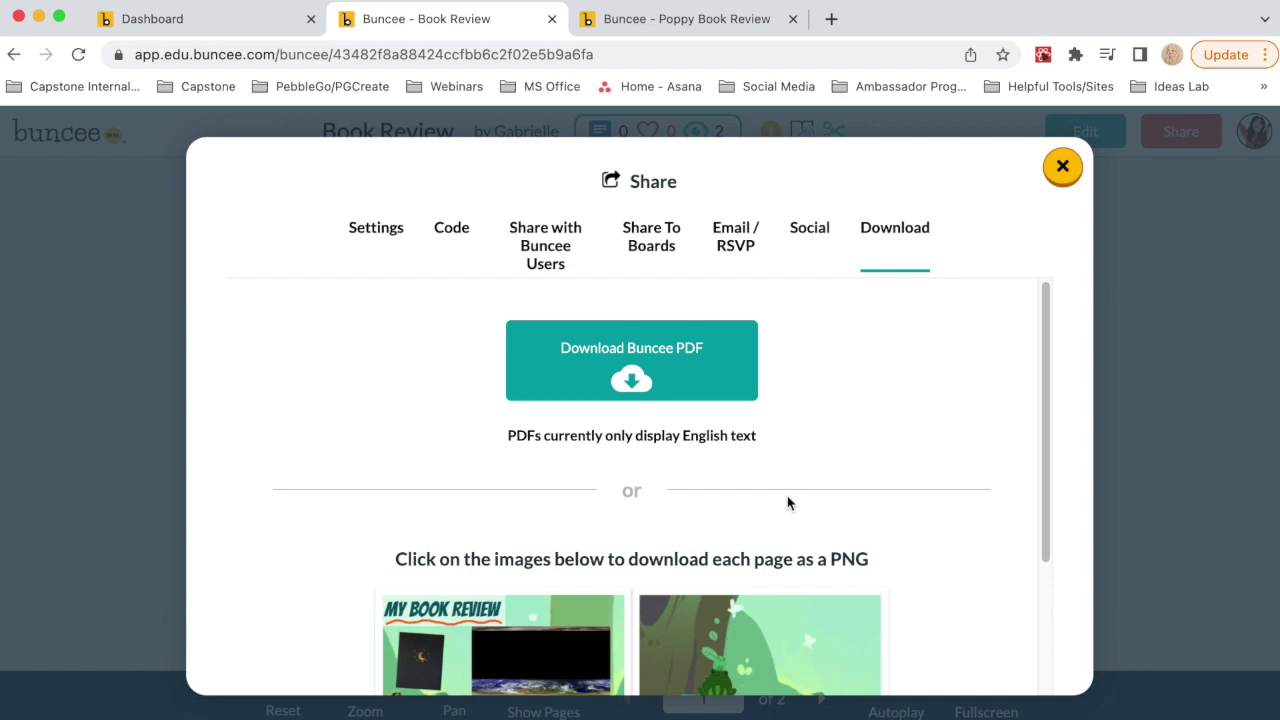
click(651, 250)
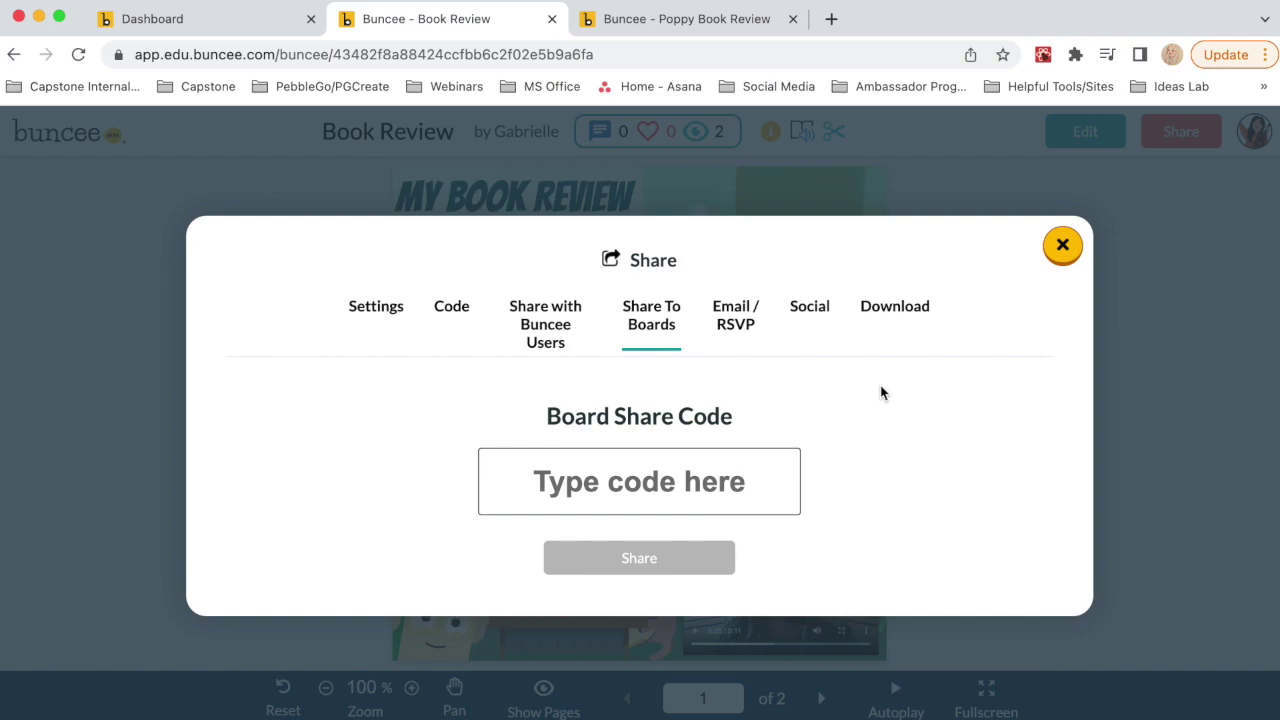
click(1063, 245)
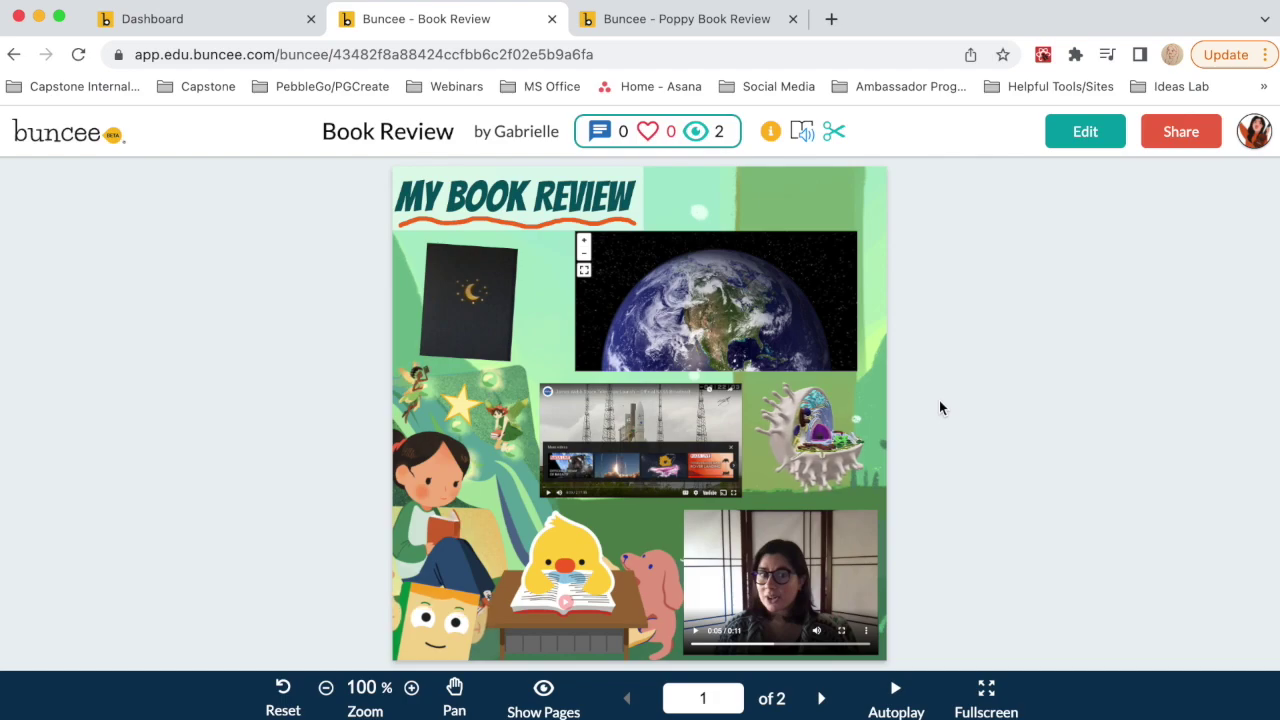
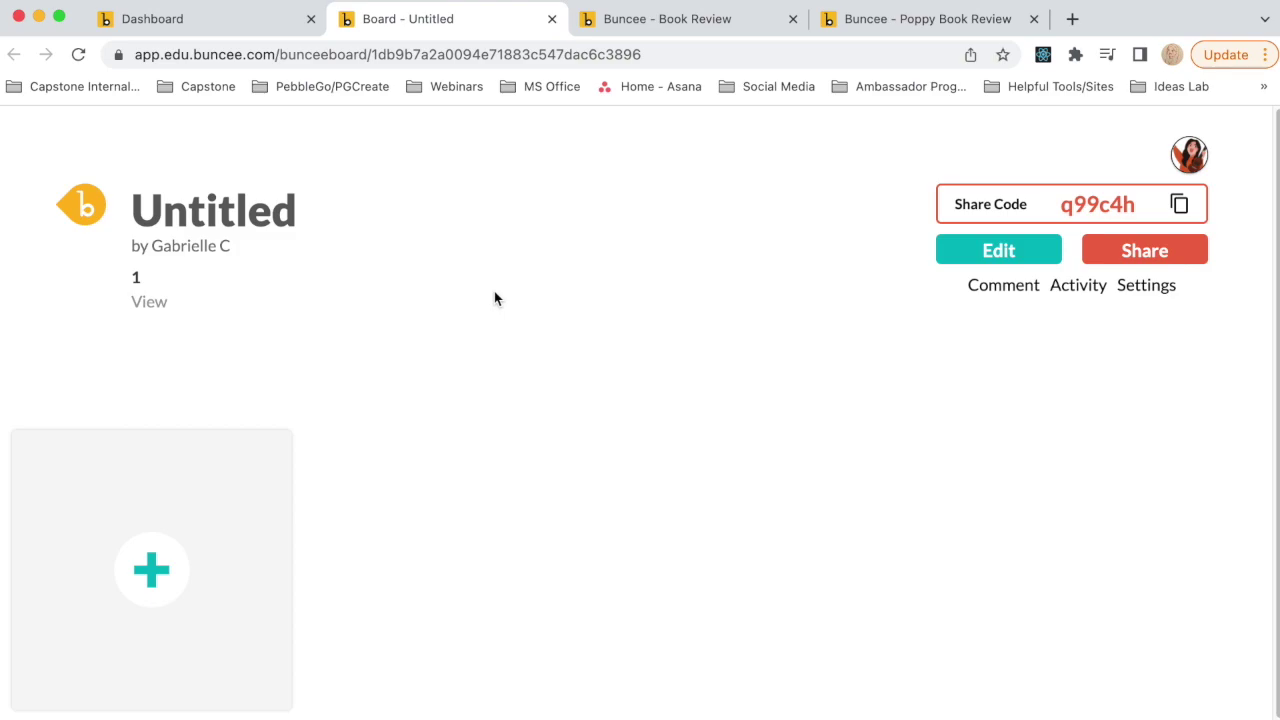
Step: Rename the untitled board as "Book Reviews"
click(298, 213)
drag(271, 212, 108, 215)
text(Bo)
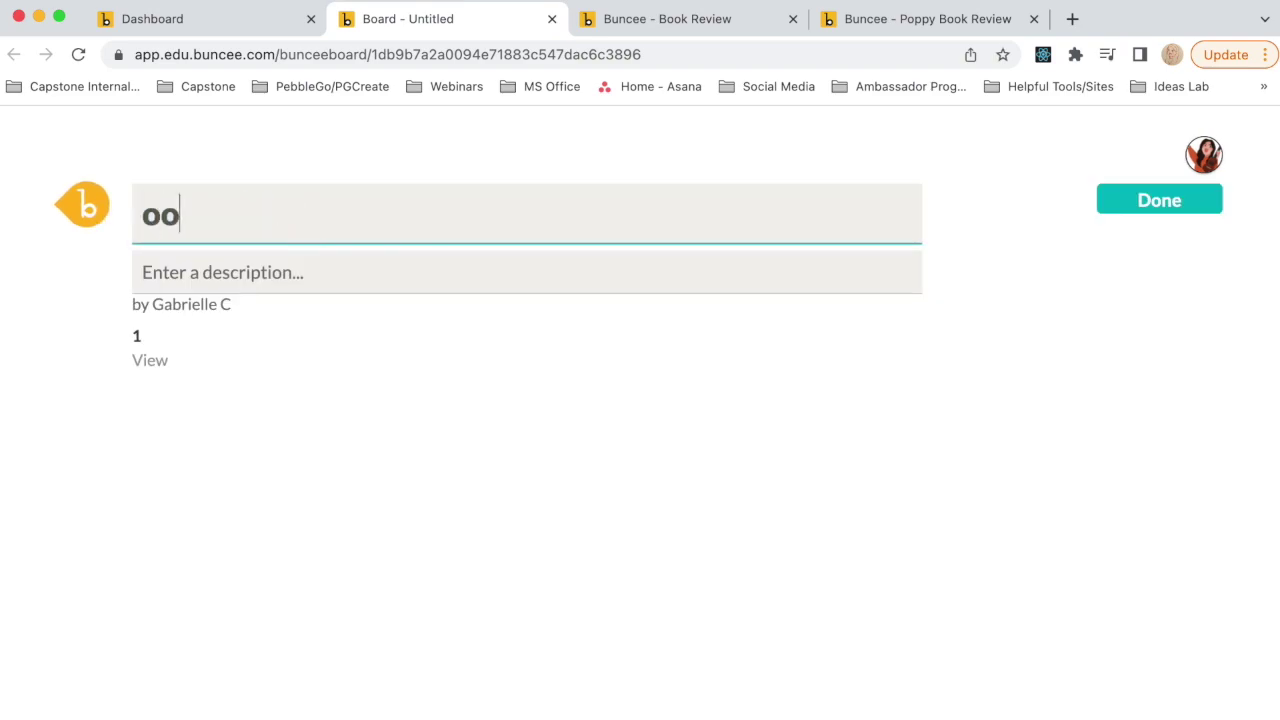
key(BackSpace)
key(BackSpace)
text(Book )
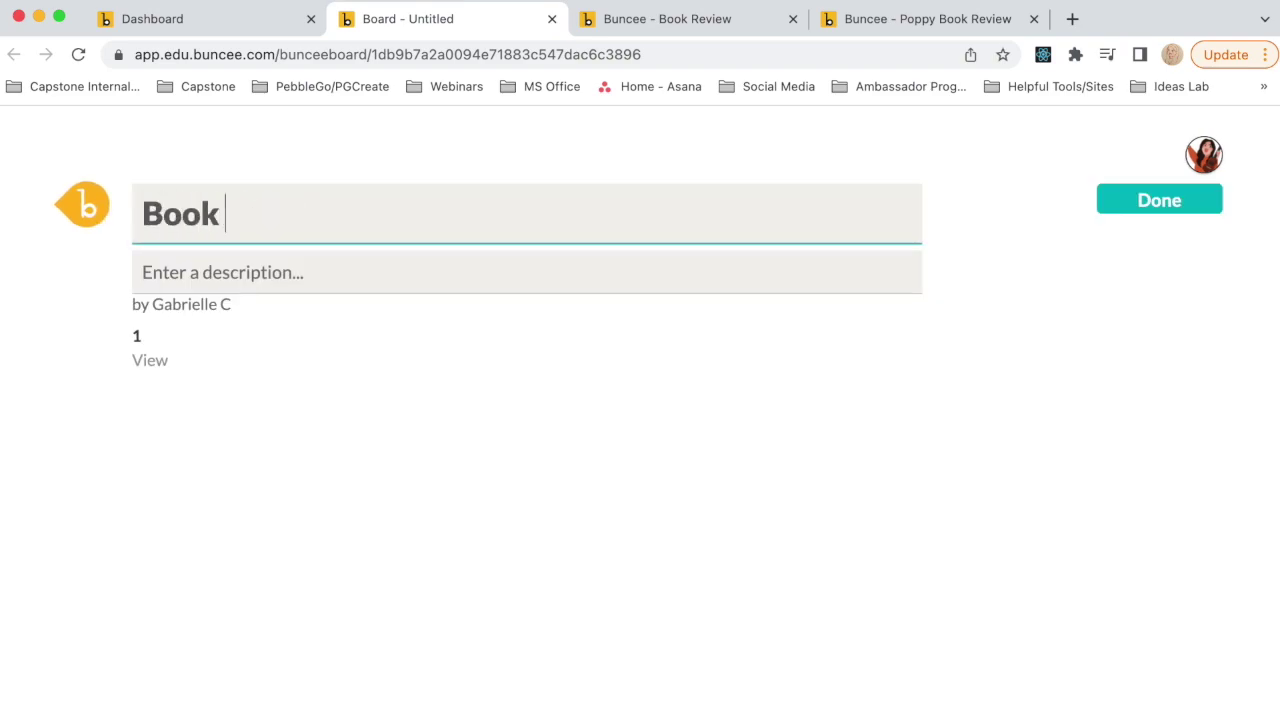
text(Reviews)
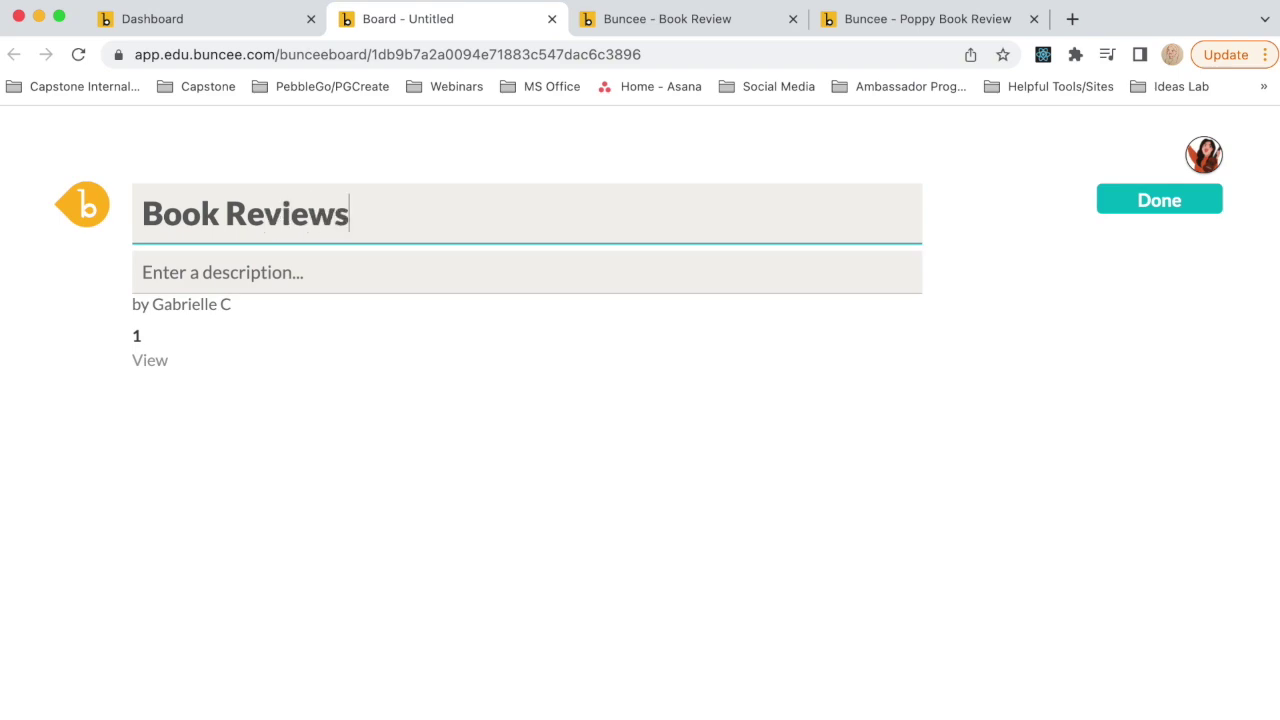
Step: Give the board the description "Place your Buncee Book Reviews here!" and finish editing its details
click(187, 280)
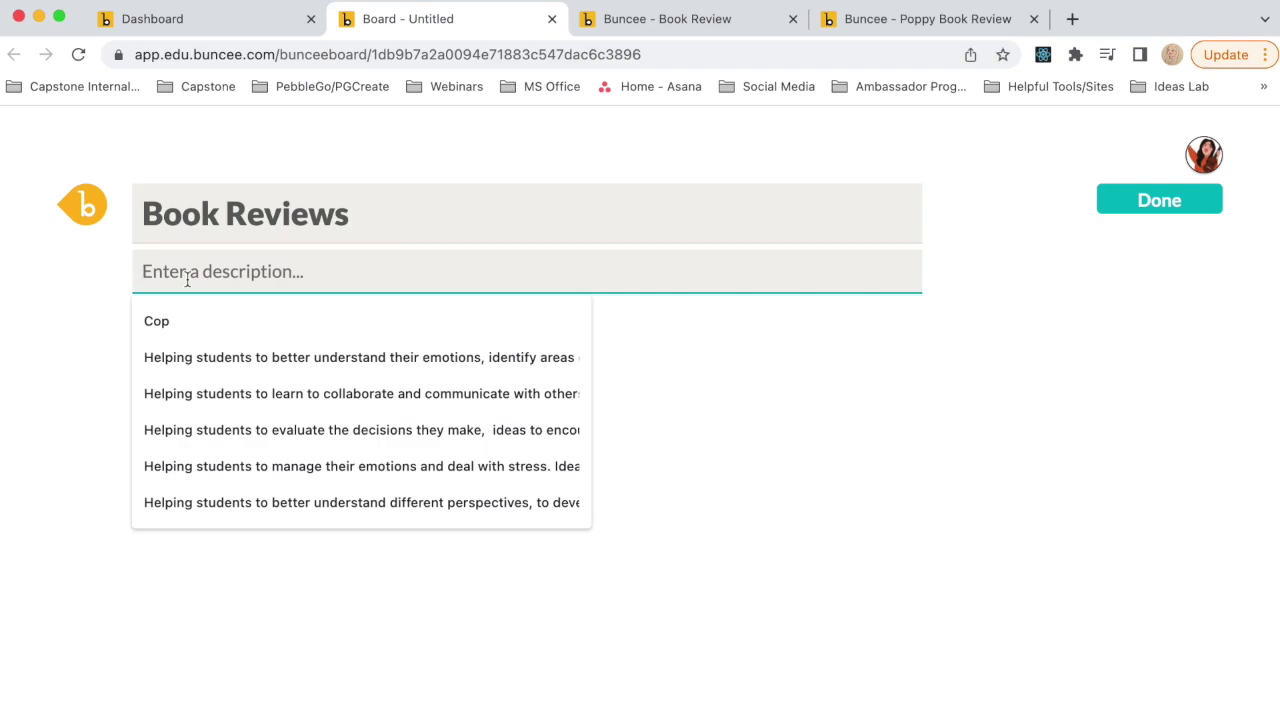
text(View)
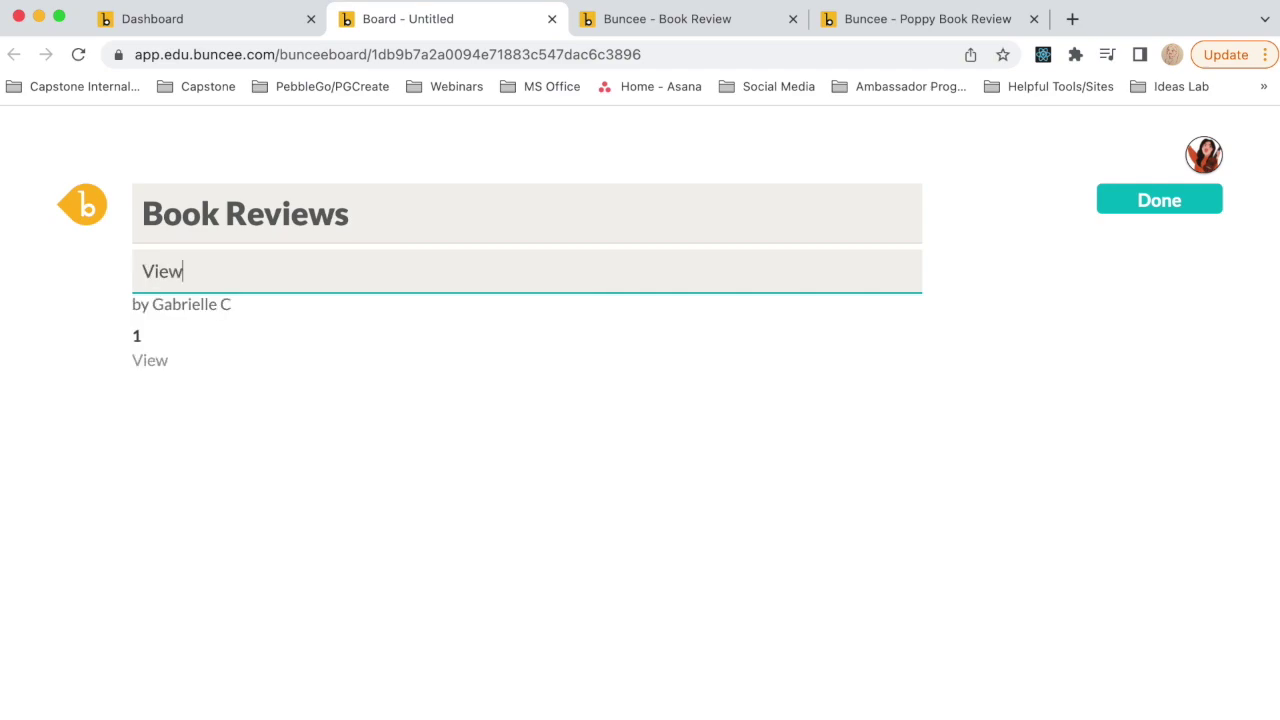
key(BackSpace)
key(BackSpace)
key(BackSpace)
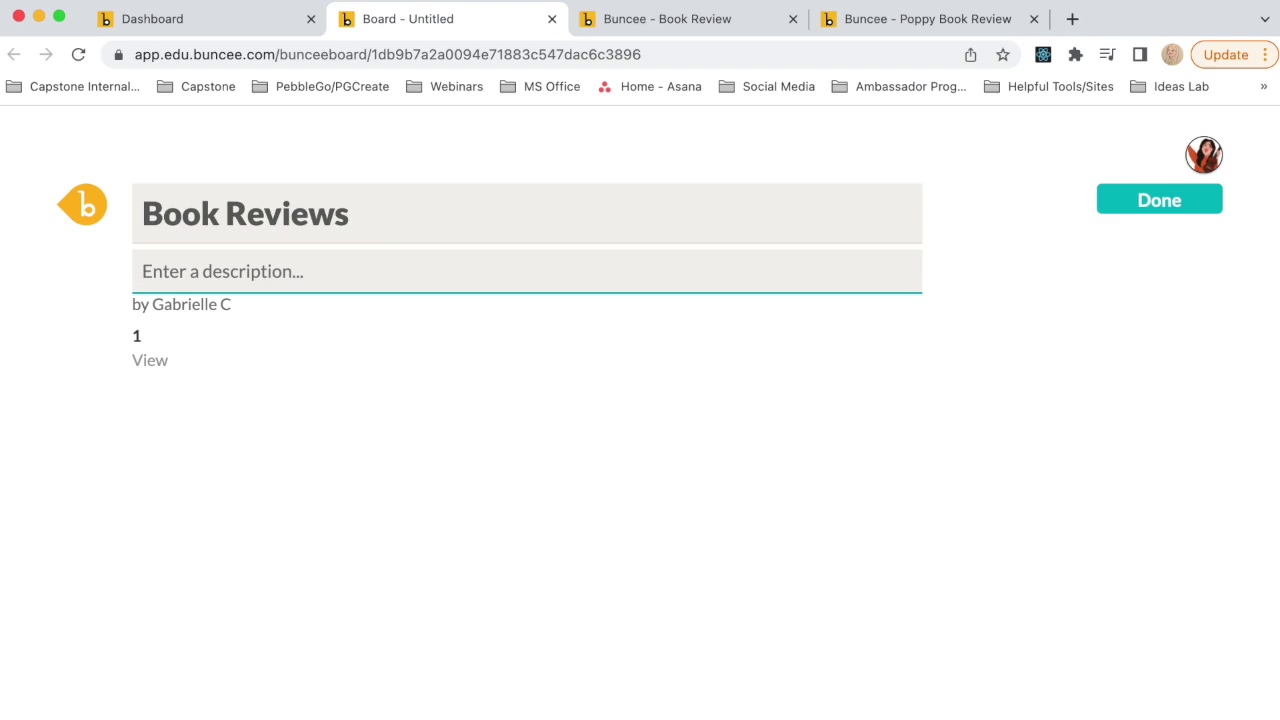
text(V)
key(BackSpace)
text(Plece your B)
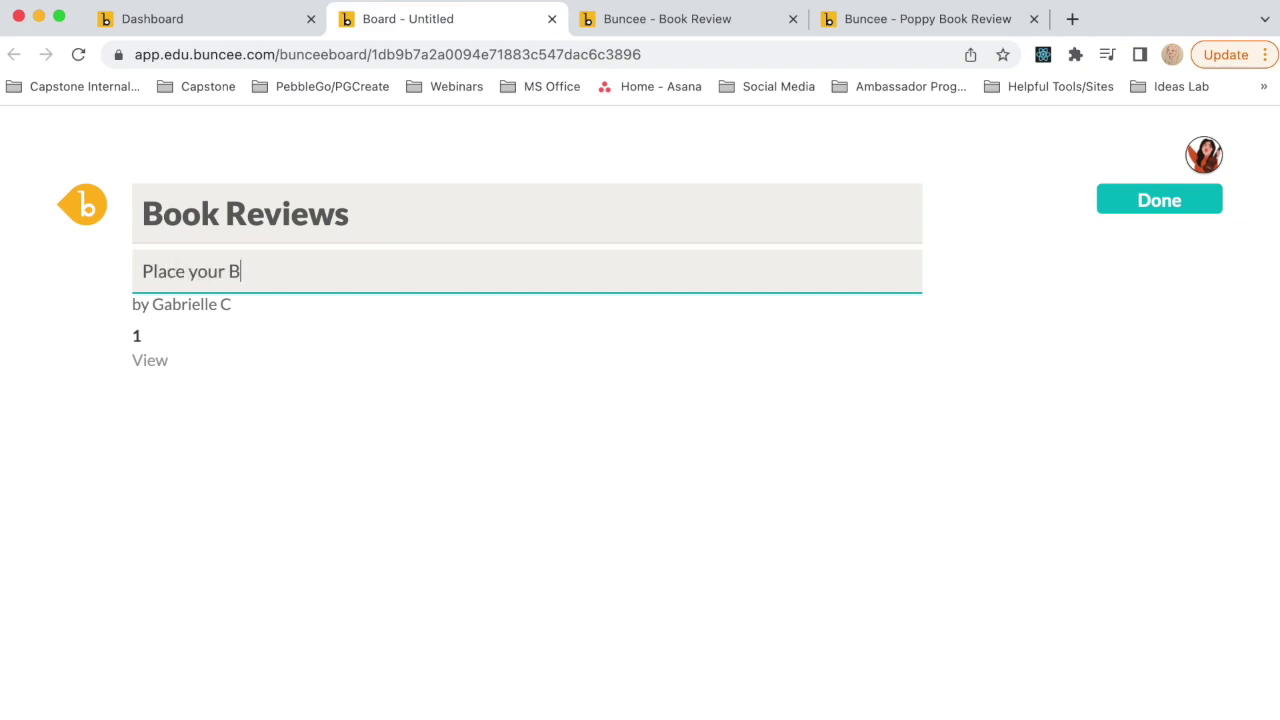
text(uncee Book Reviews her)
text(e)
text(here)
key(BackSpace)
key(BackSpace)
key(BackSpace)
text(ere!)
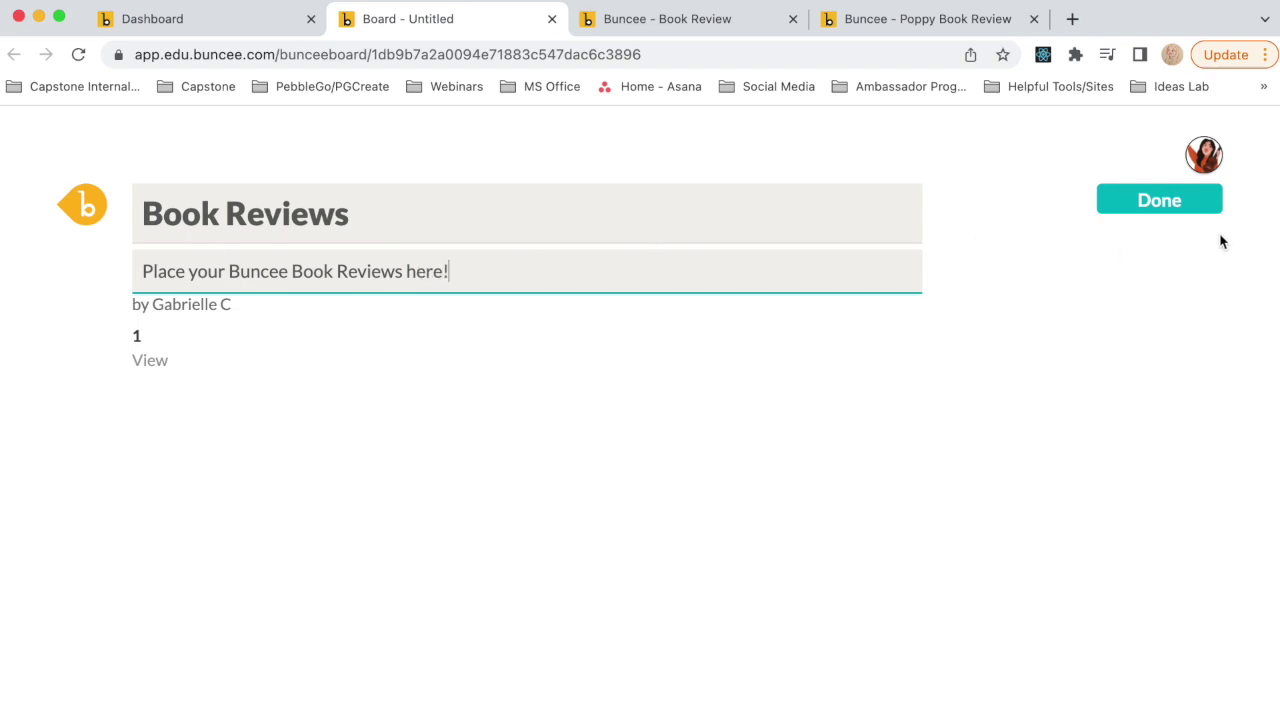
click(1159, 201)
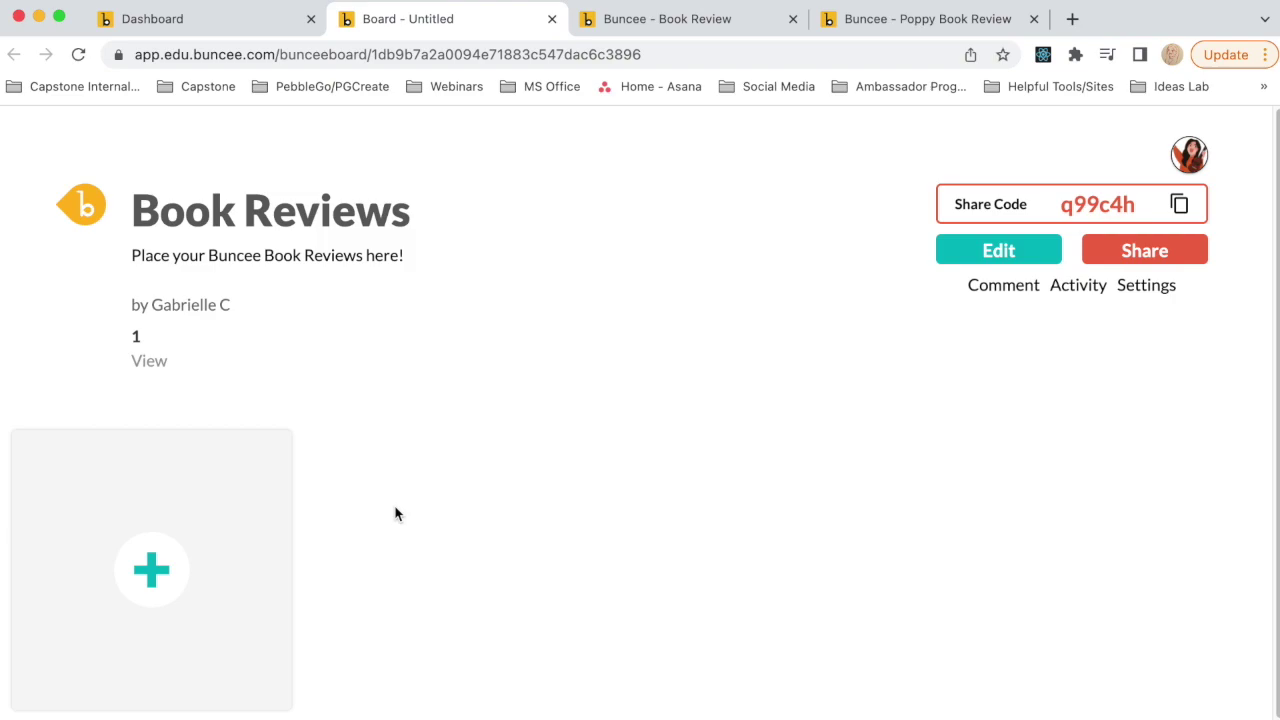
Step: Load the Book Review for the board from its copied link, and decline adding it
click(139, 570)
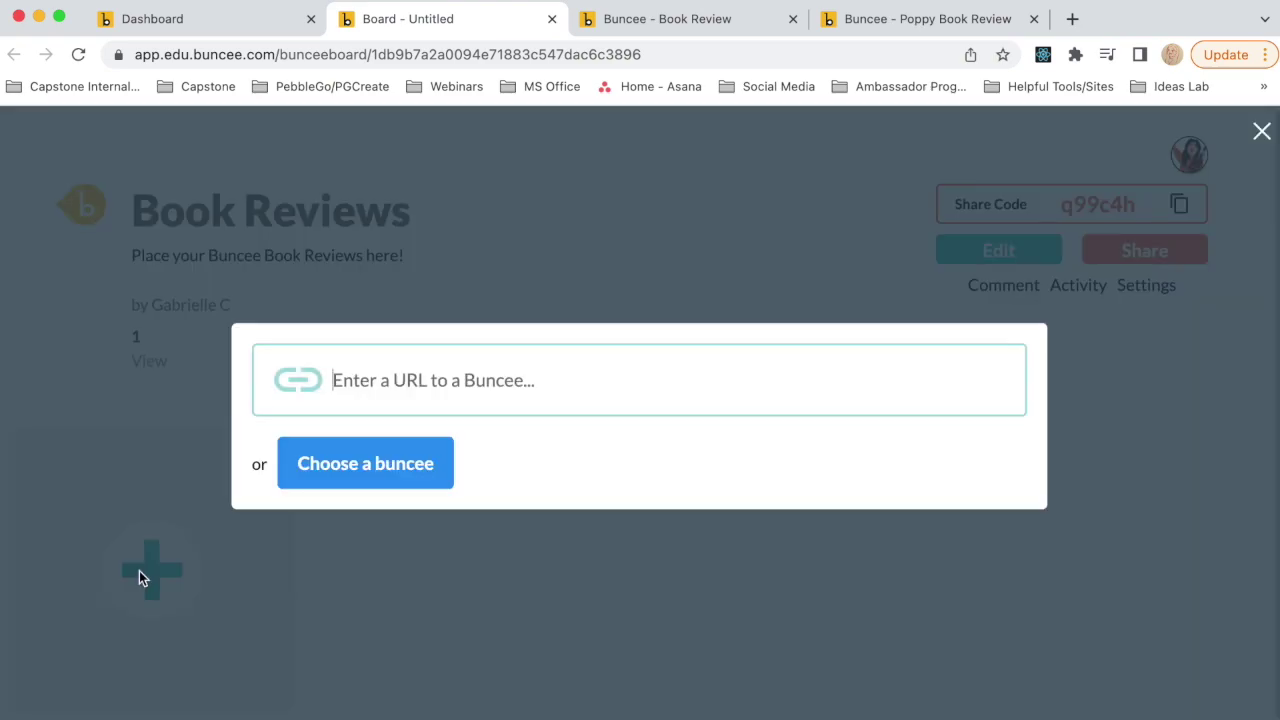
right_click(385, 377)
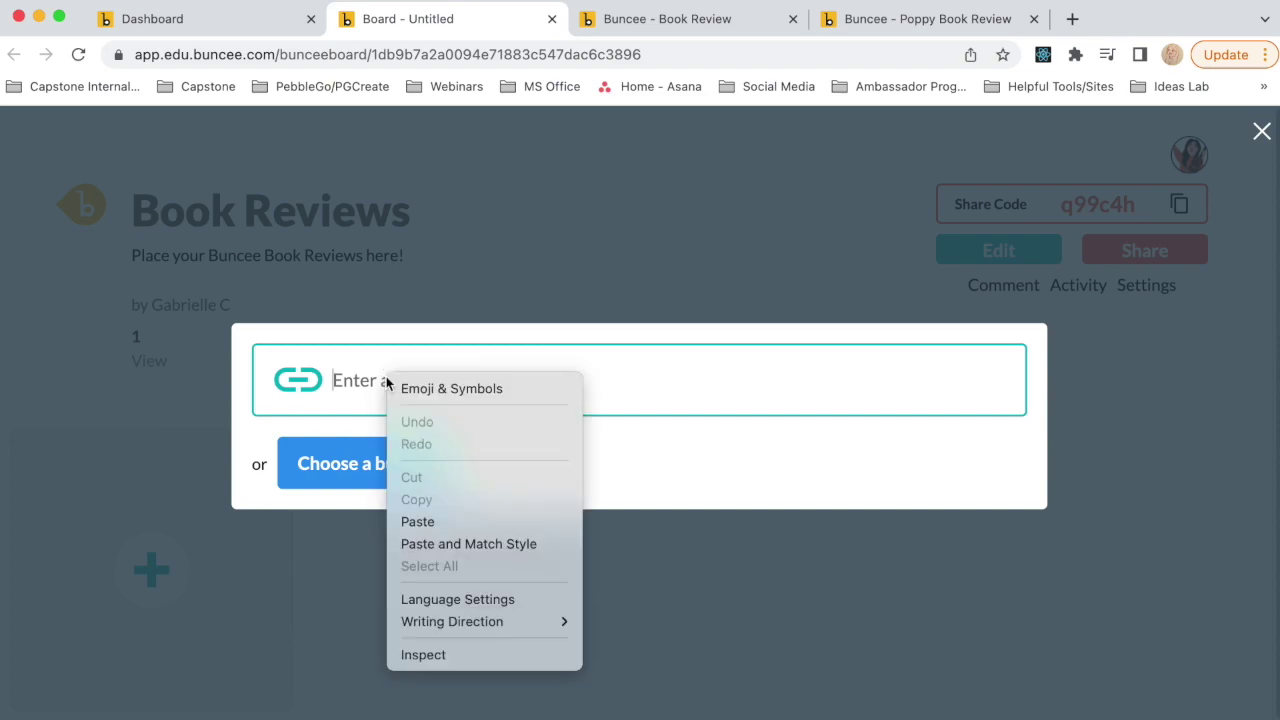
click(444, 514)
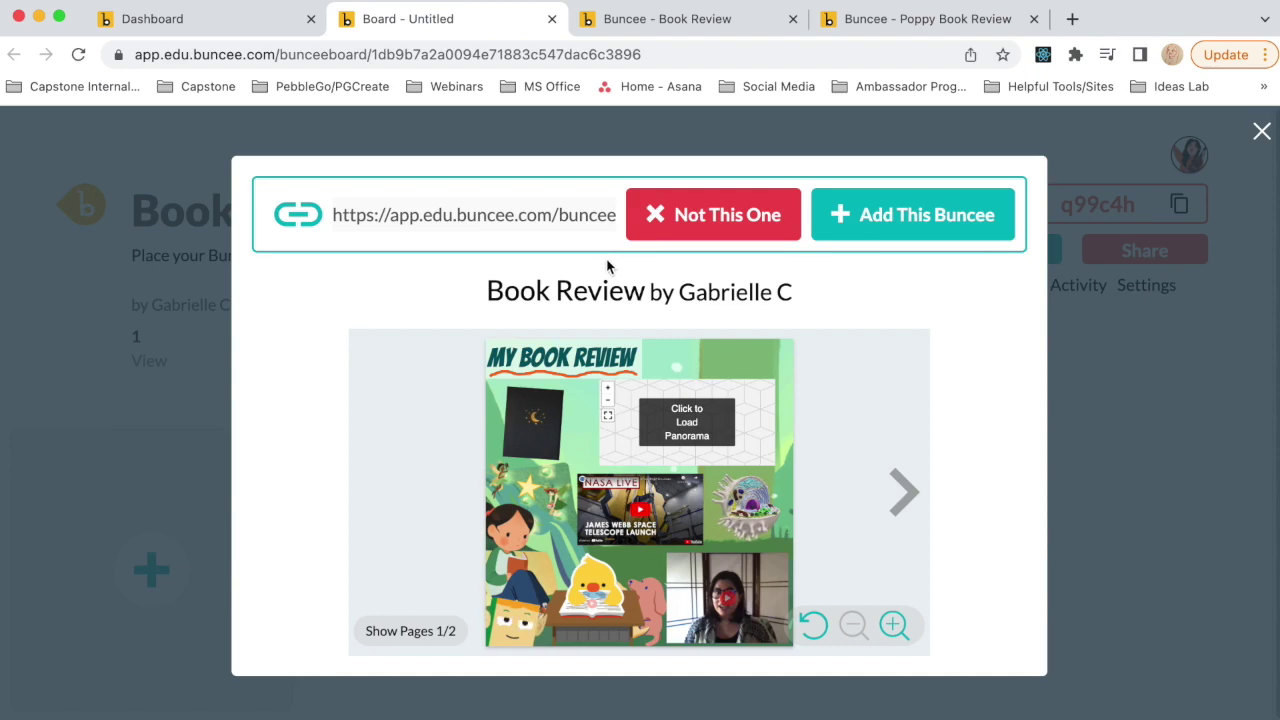
click(658, 228)
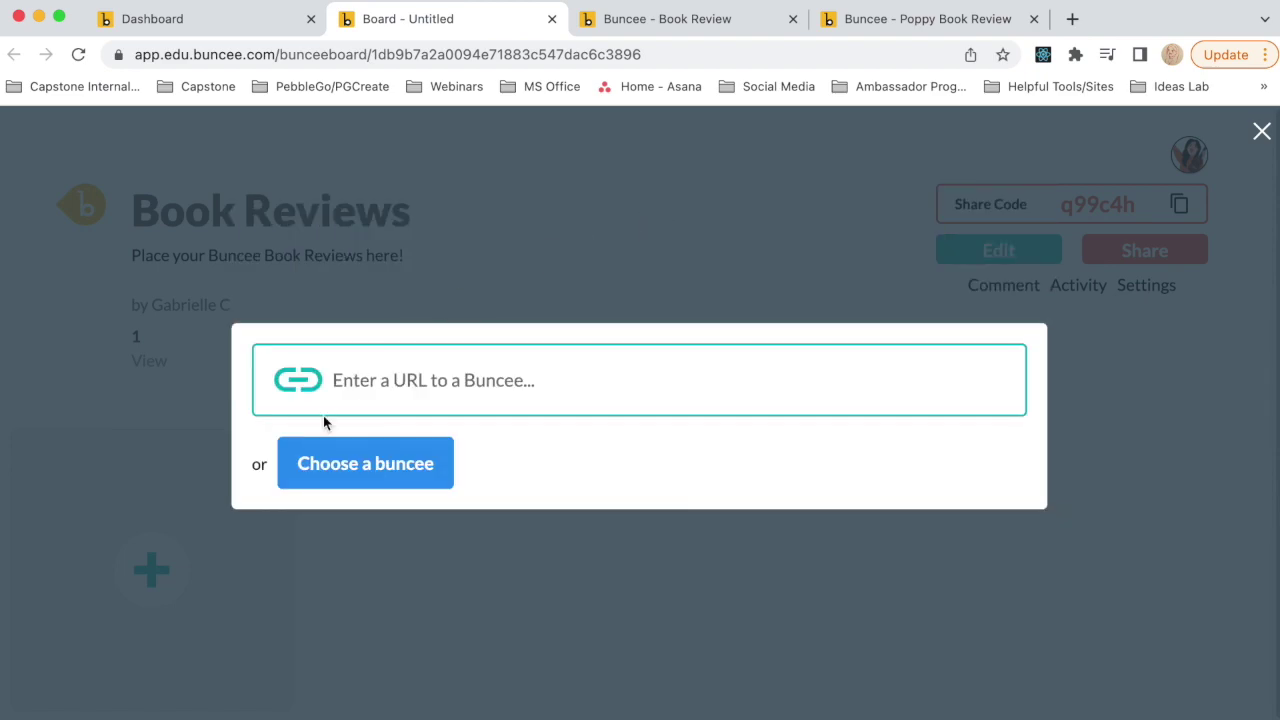
Step: Add the first five existing Buncees to the board, from Book Review through the holiday acrostic poem
click(399, 470)
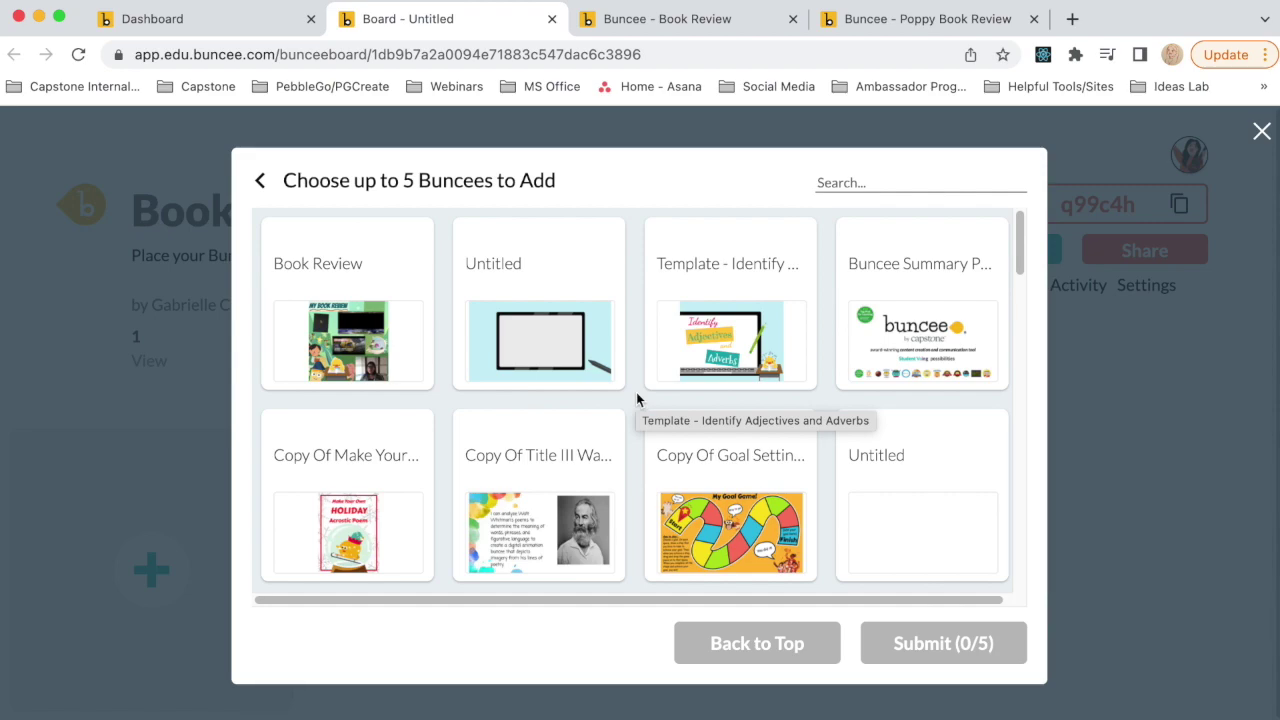
click(362, 352)
click(507, 366)
click(743, 334)
click(897, 361)
click(419, 508)
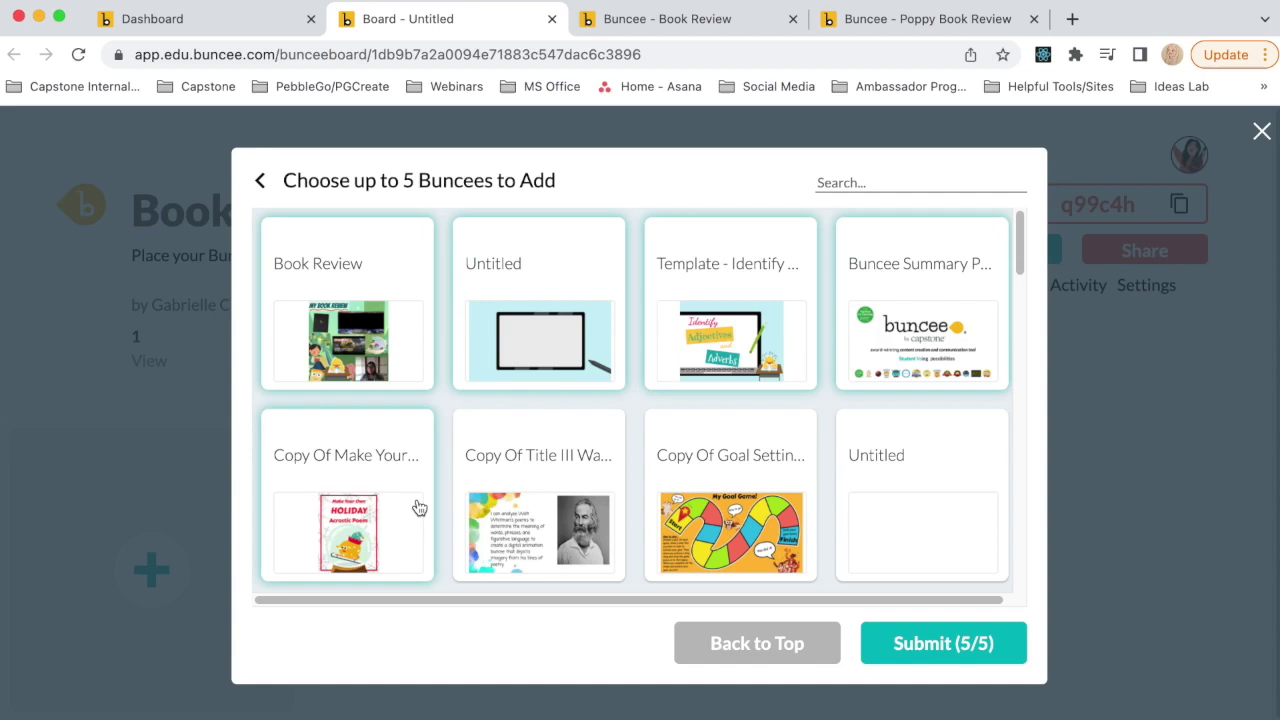
click(955, 652)
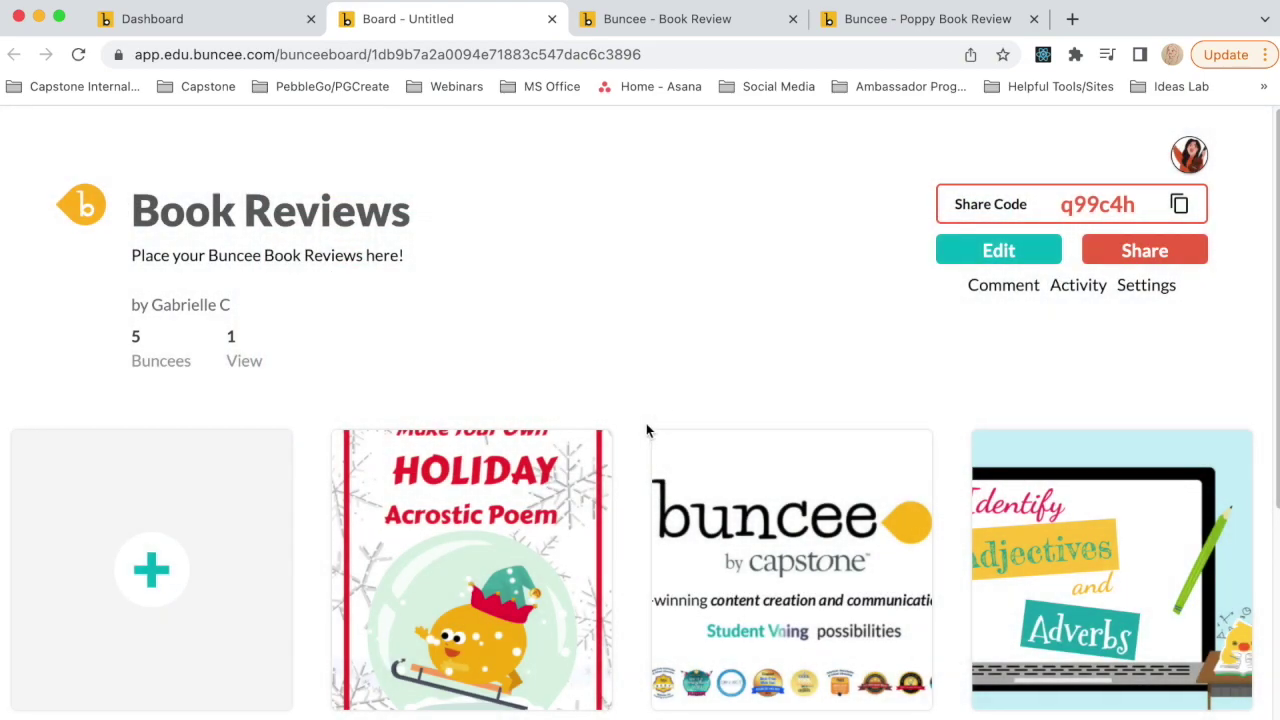
Step: Edit the board and rearrange its Buncees, placing the summary first, My Book Review second and the holiday poem third
scroll(665, 388, down, 3)
scroll(664, 380, up, 2)
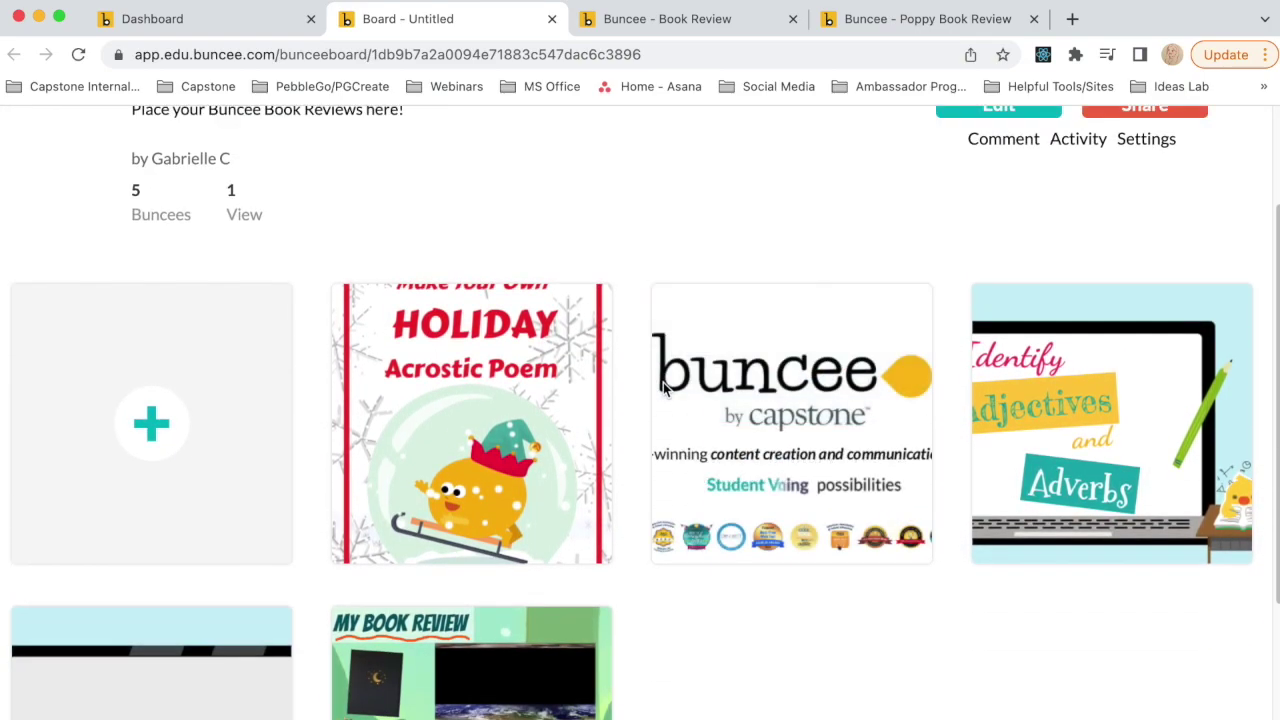
scroll(643, 281, up, 2)
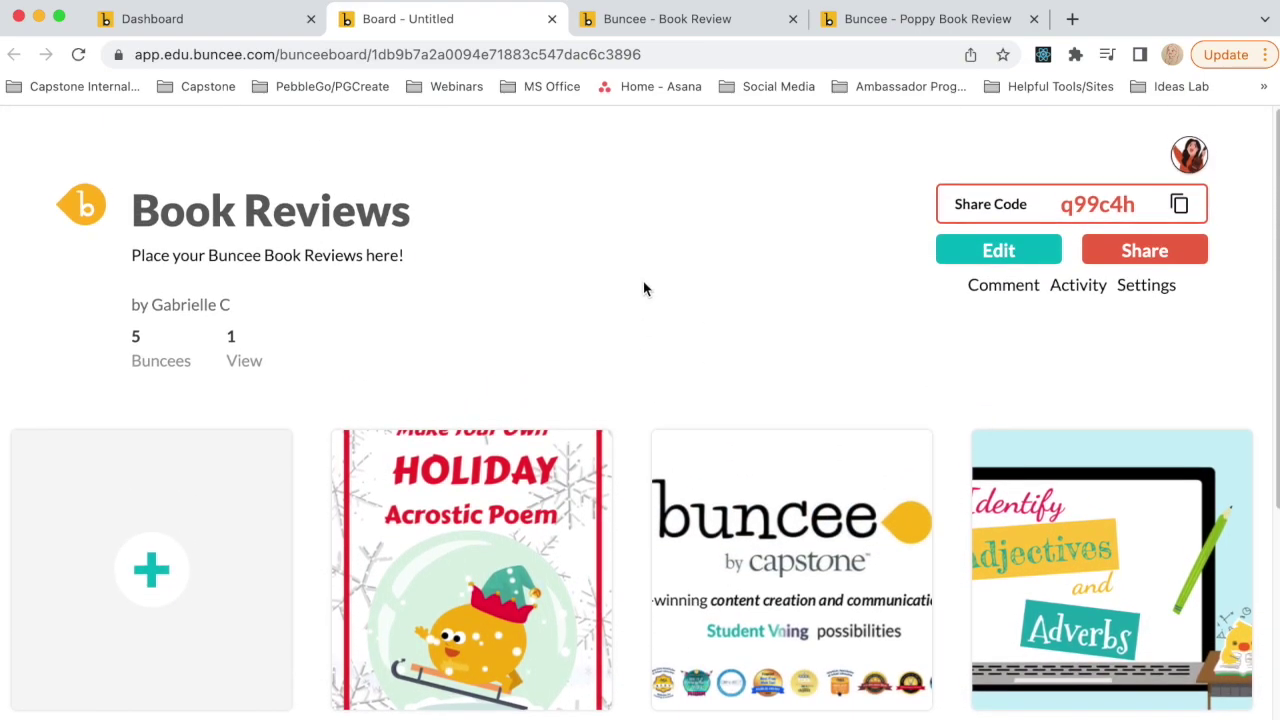
scroll(594, 539, down, 3)
scroll(594, 539, up, 3)
click(962, 257)
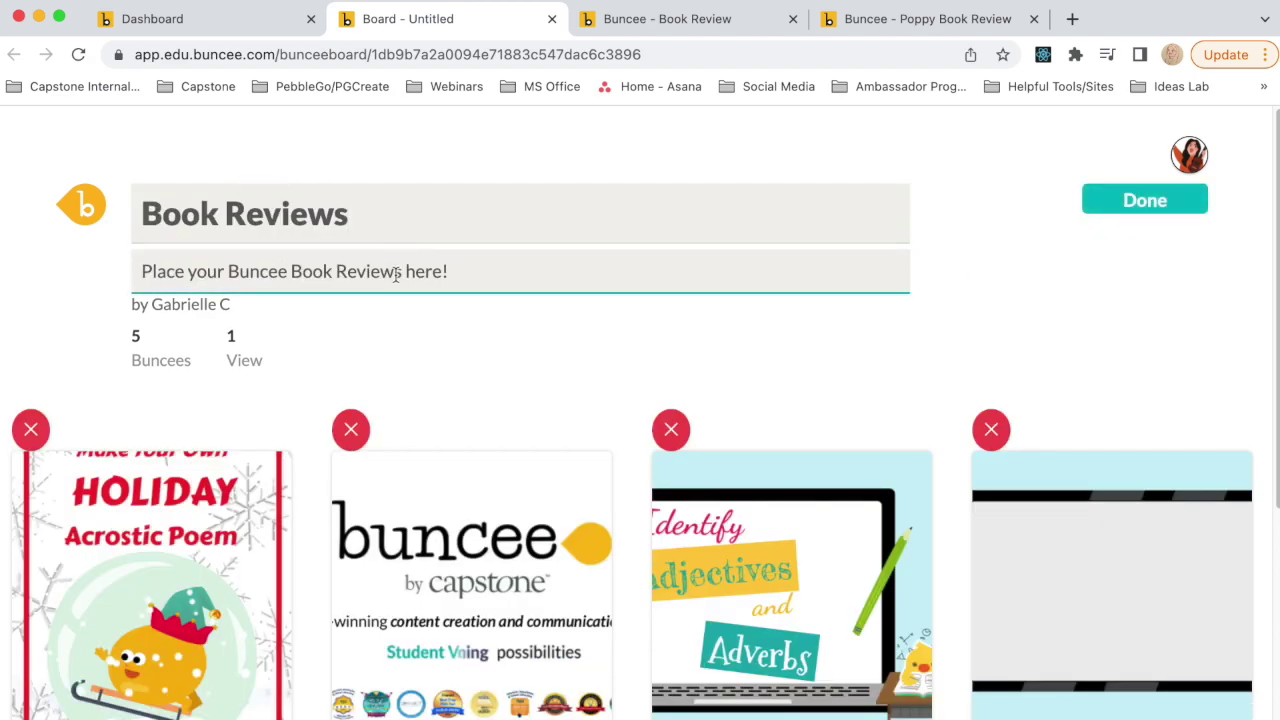
drag(495, 567, 138, 590)
drag(336, 546, 820, 575)
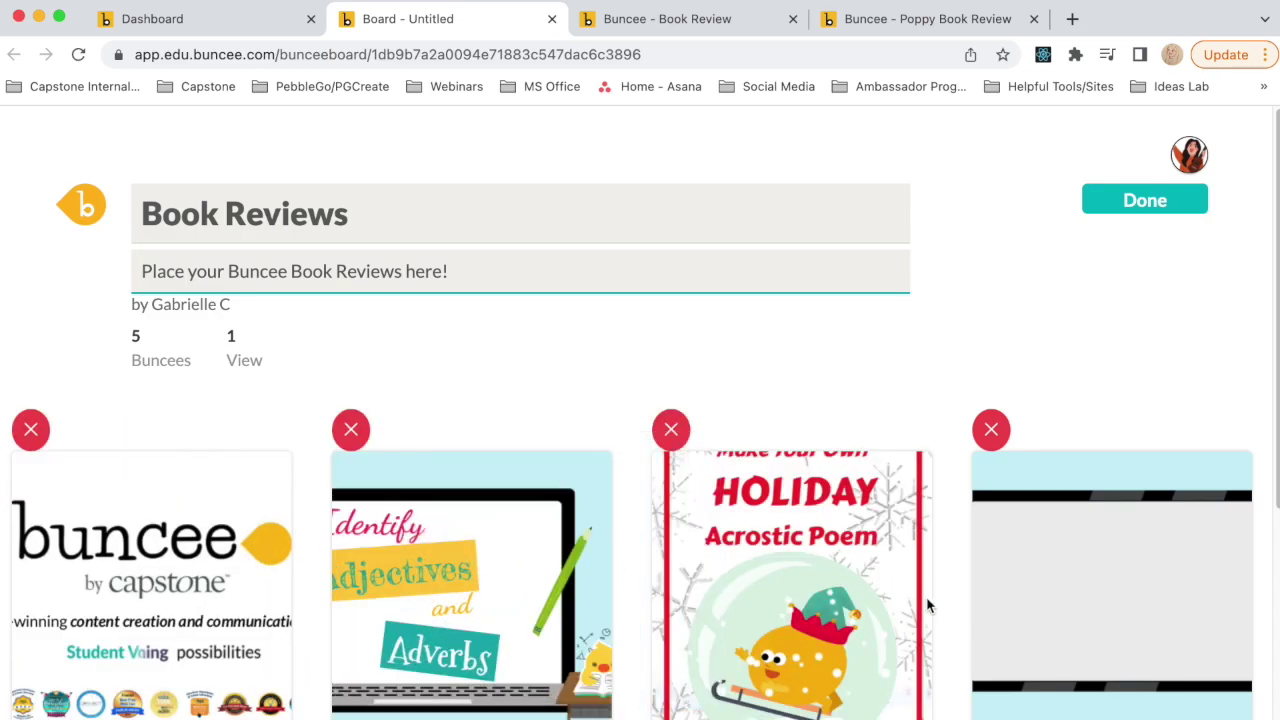
scroll(763, 584, down, 3)
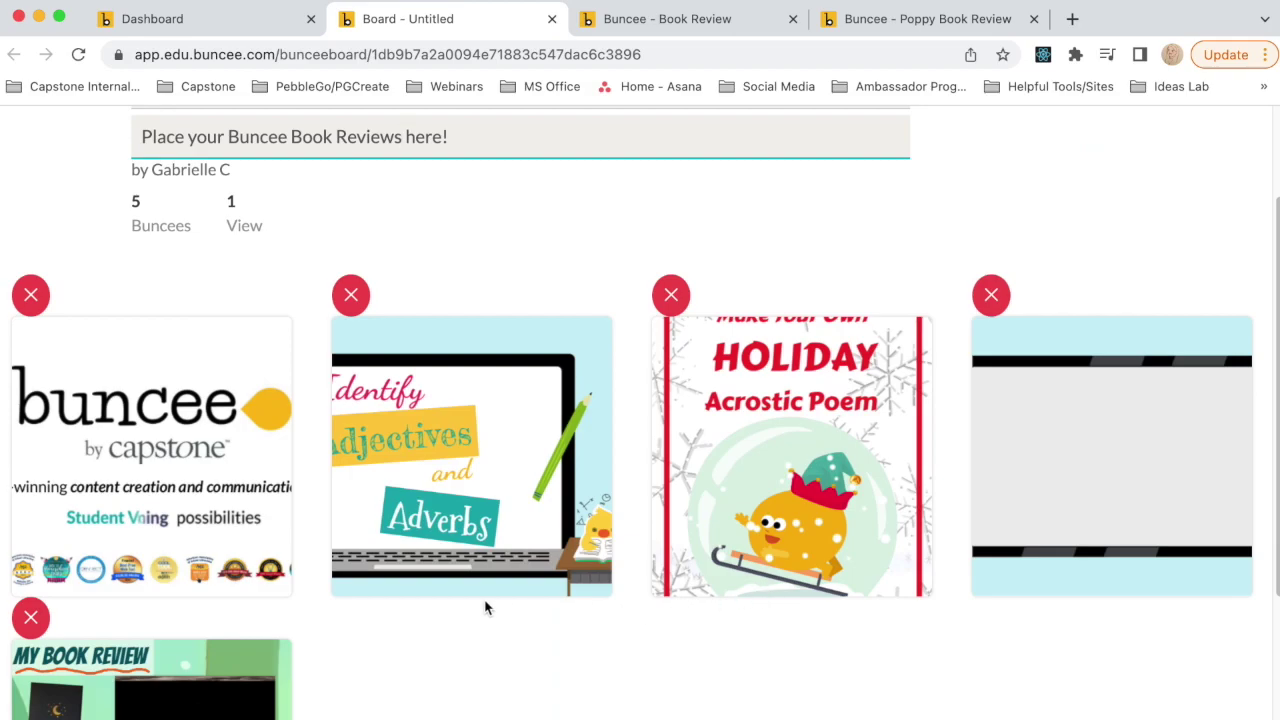
drag(158, 690, 440, 440)
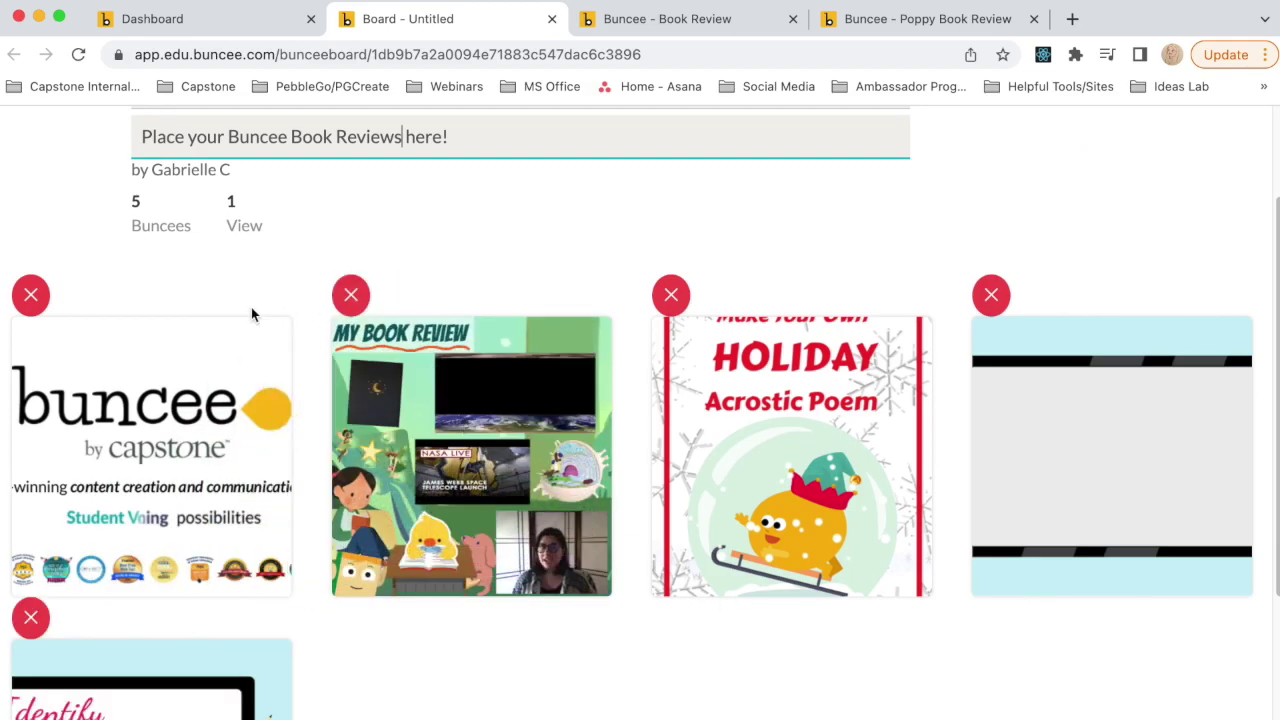
Step: Remove all five Buncees from the Book Reviews board and finish editing it
click(31, 295)
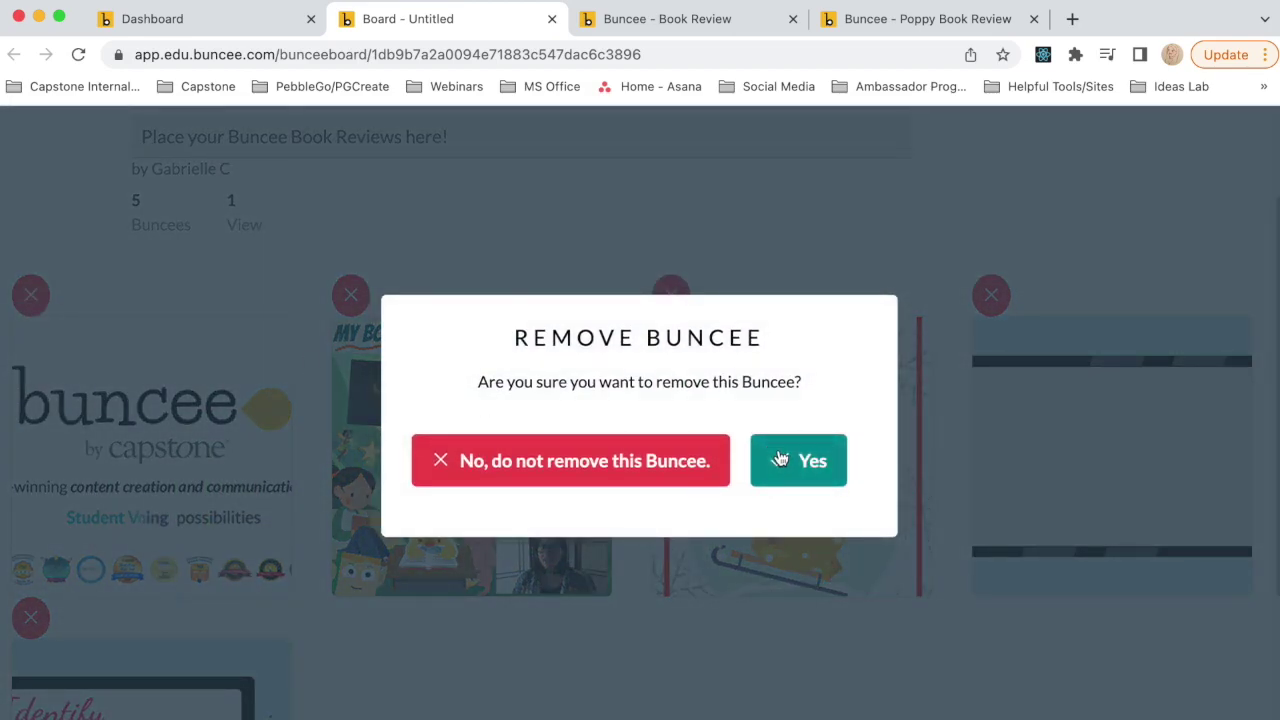
click(780, 458)
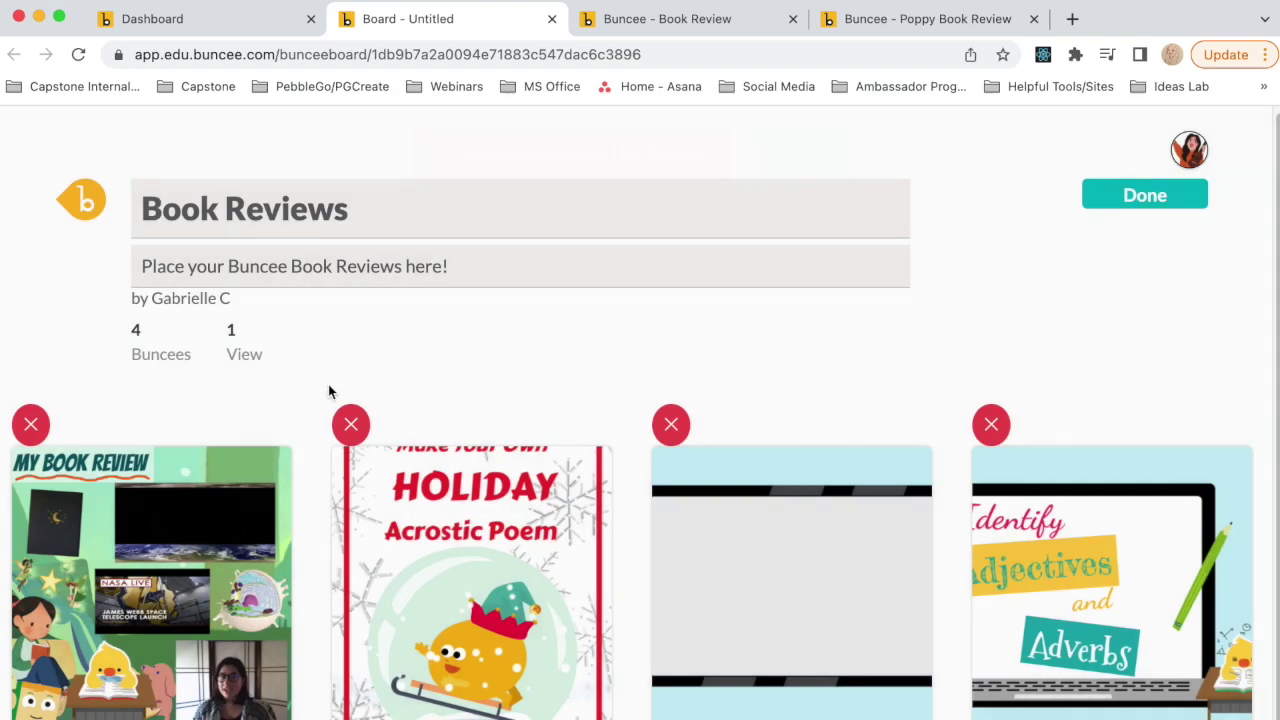
click(30, 424)
click(805, 461)
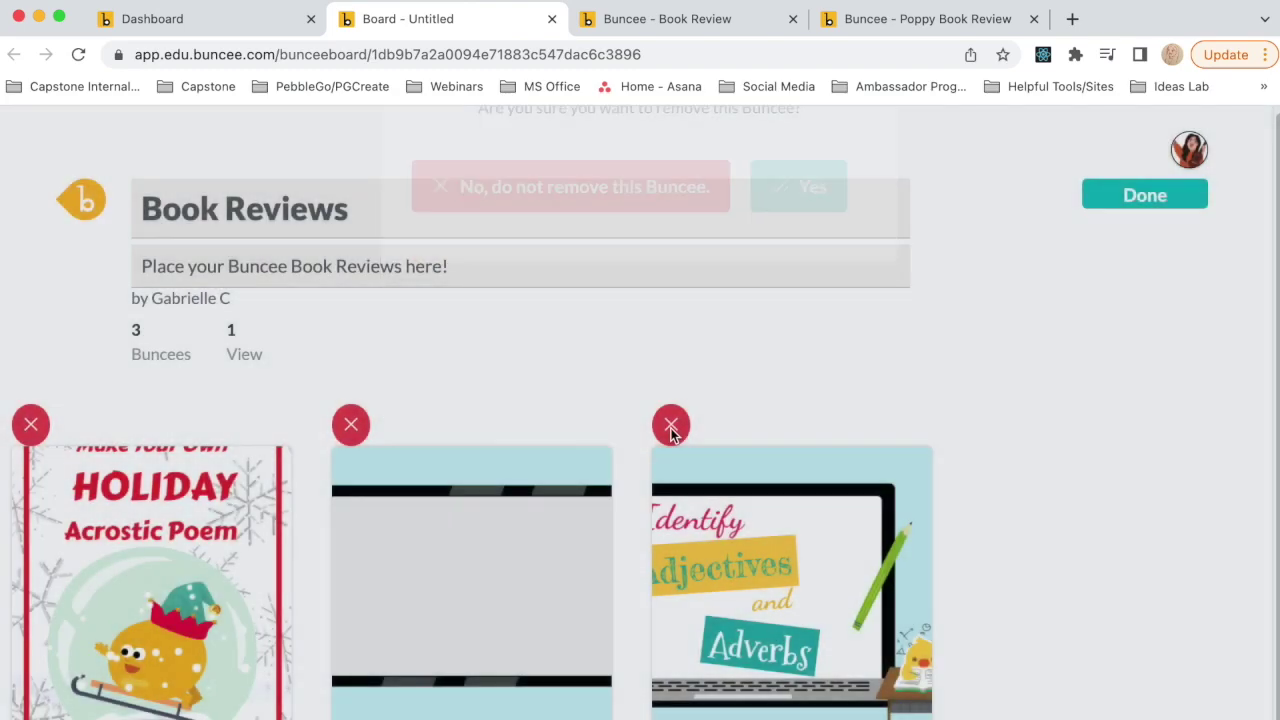
click(30, 424)
click(812, 461)
click(30, 424)
click(820, 462)
click(28, 428)
click(782, 462)
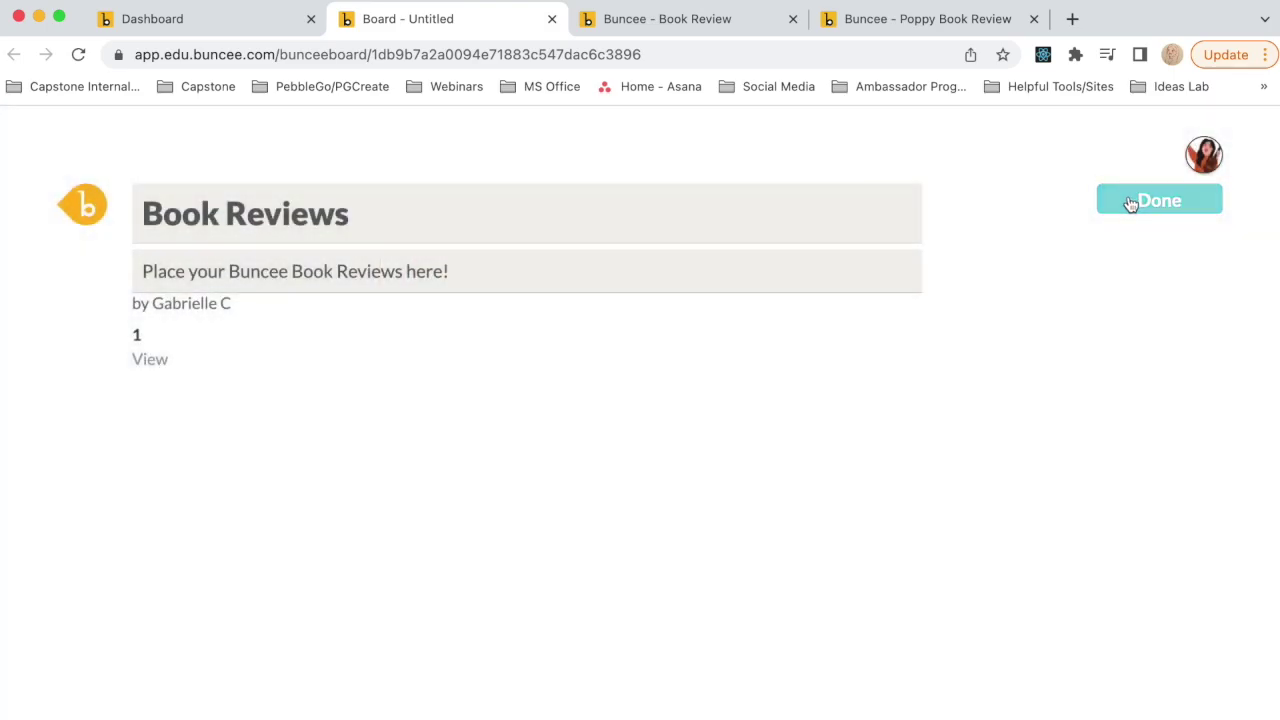
click(1131, 204)
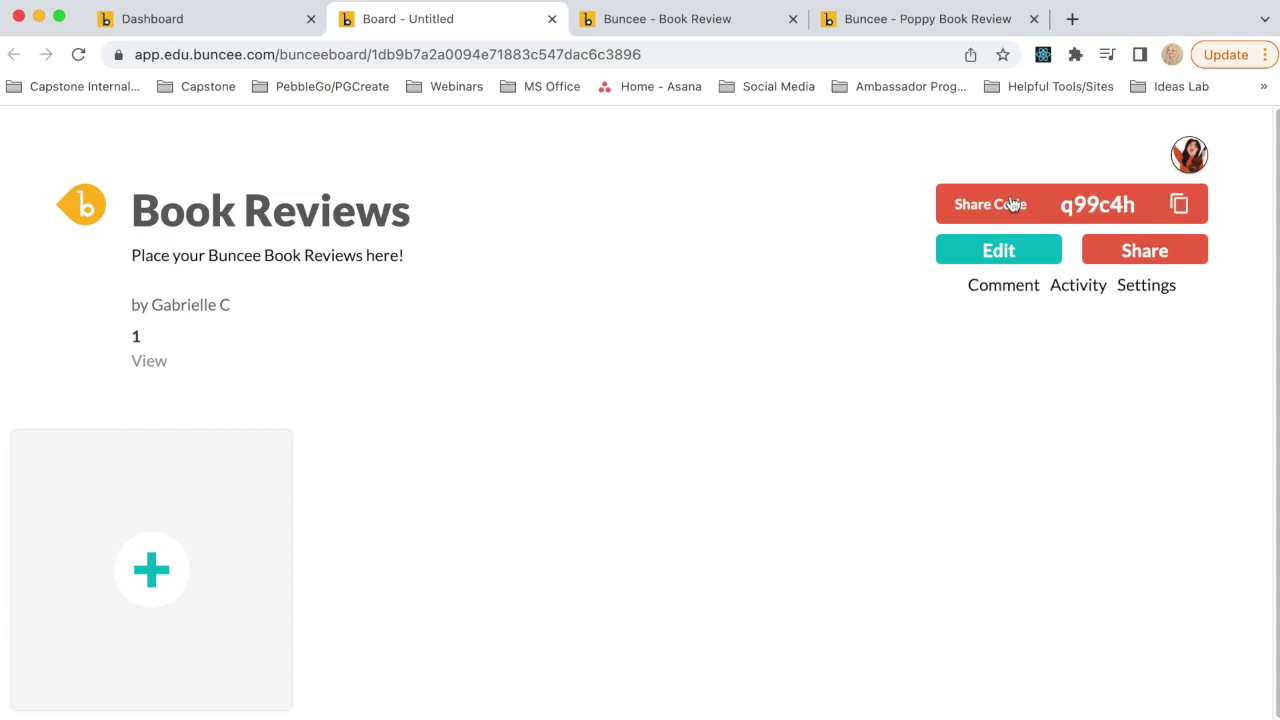
Step: Share the Book Review to the Book Reviews board using the board's copied share code, and view the board
click(1178, 208)
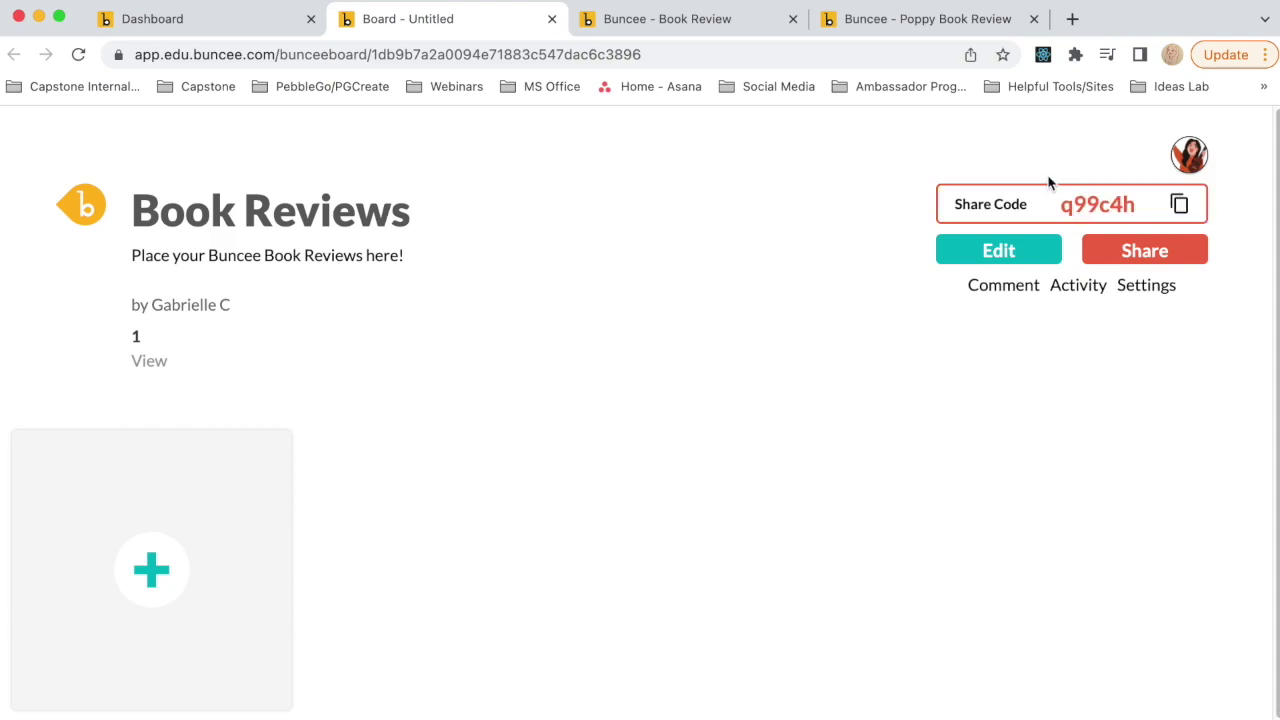
click(680, 24)
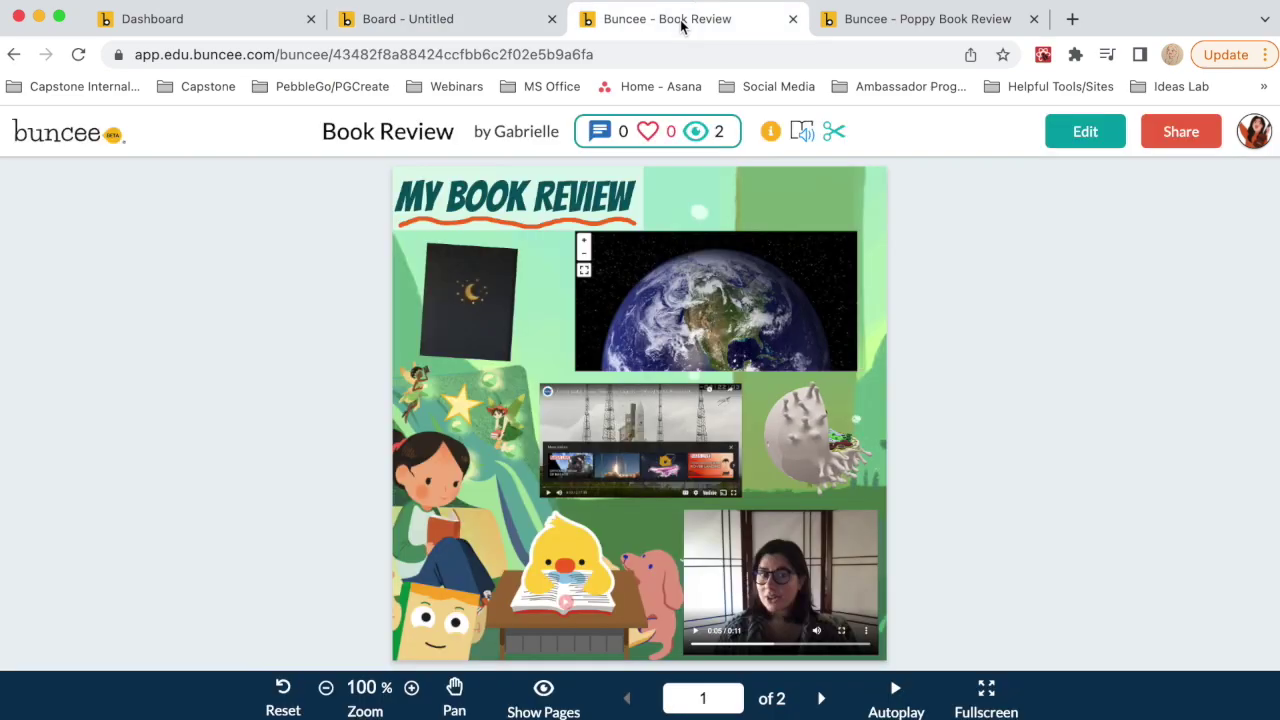
click(1206, 137)
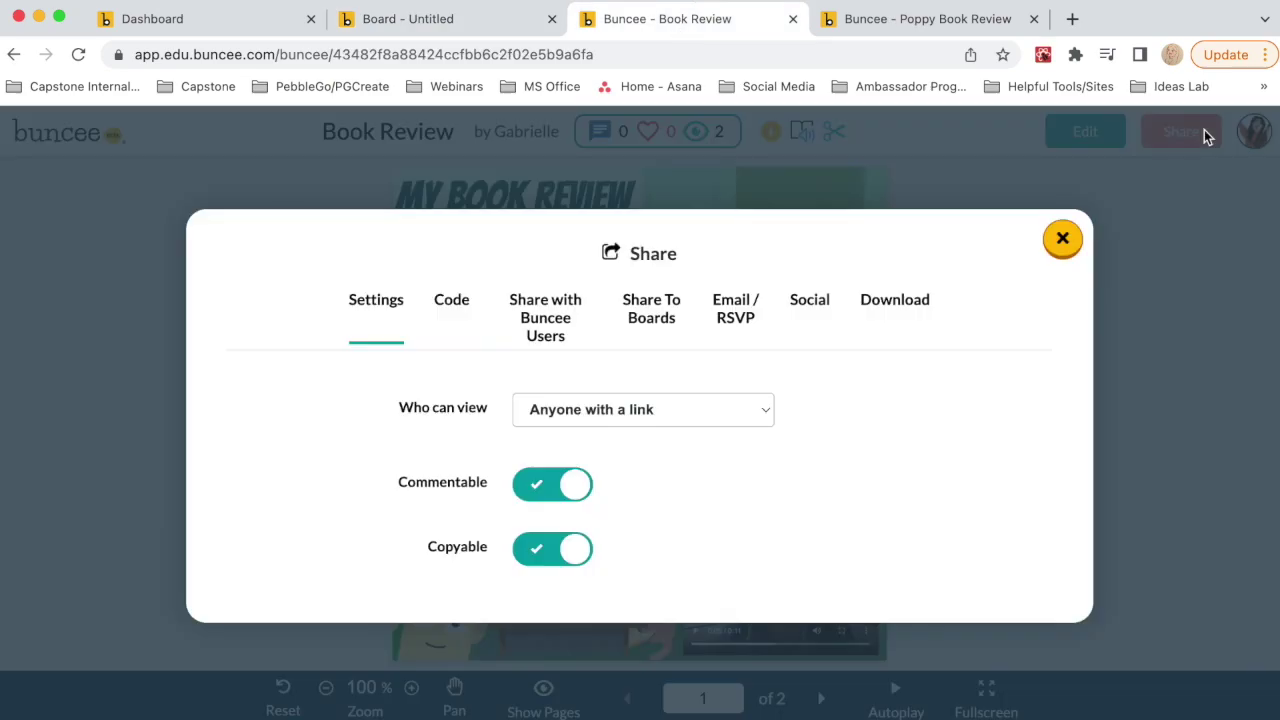
click(647, 326)
right_click(592, 492)
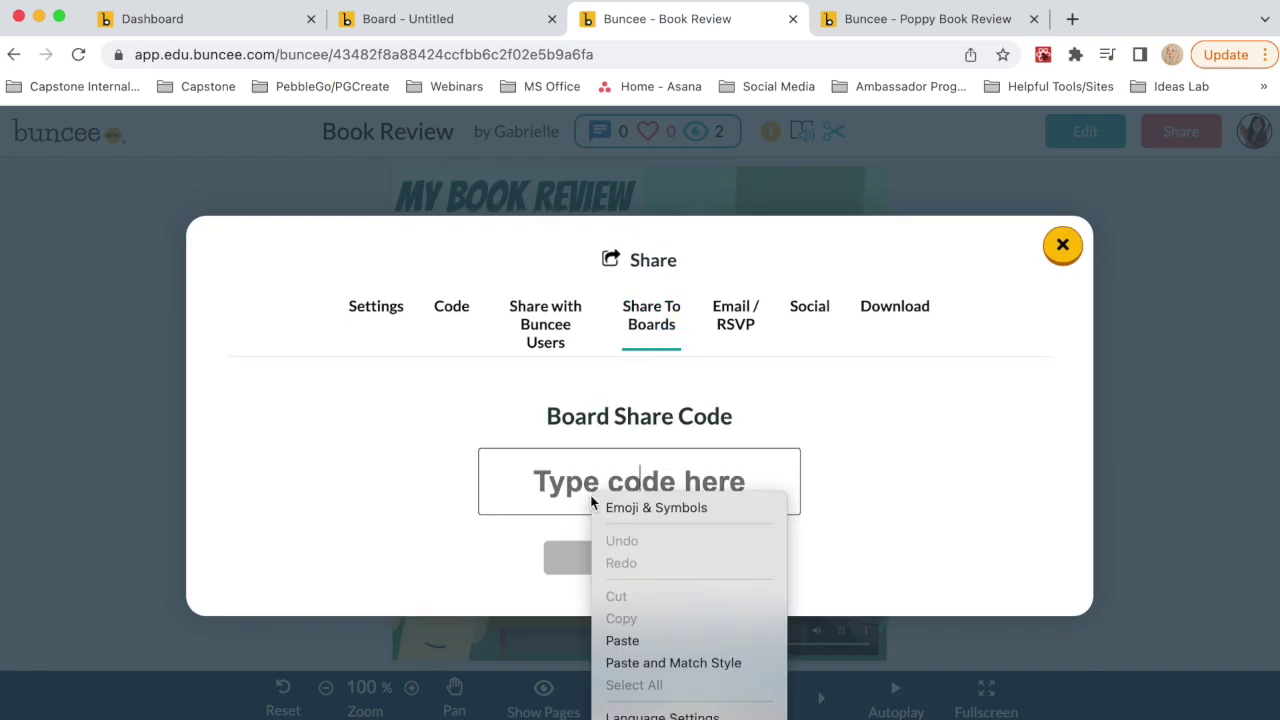
click(648, 641)
click(663, 557)
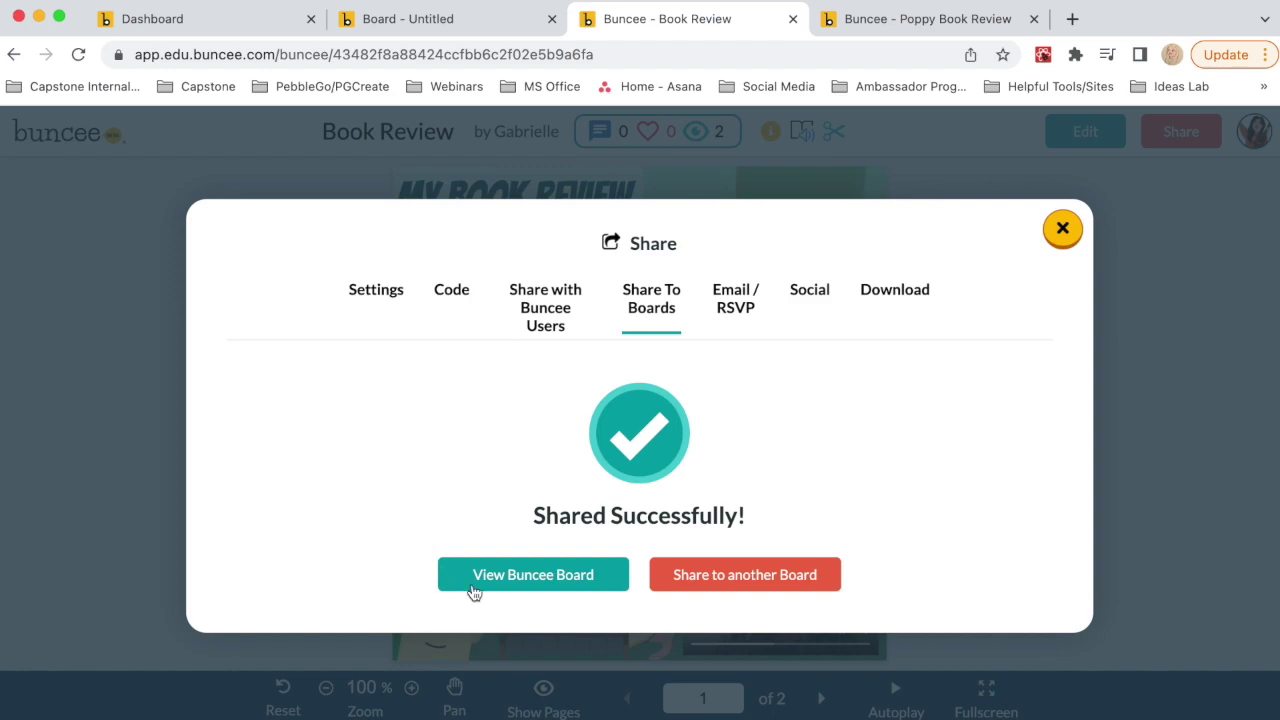
click(548, 580)
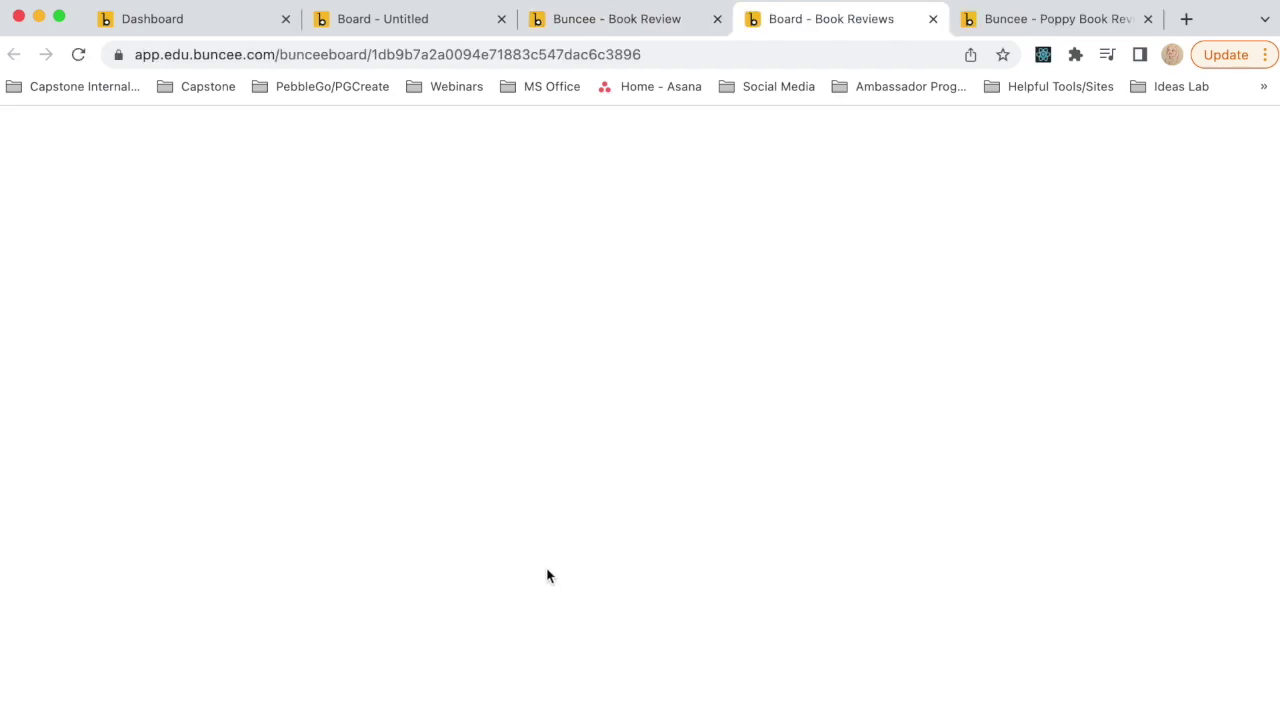
scroll(915, 460, down, 1)
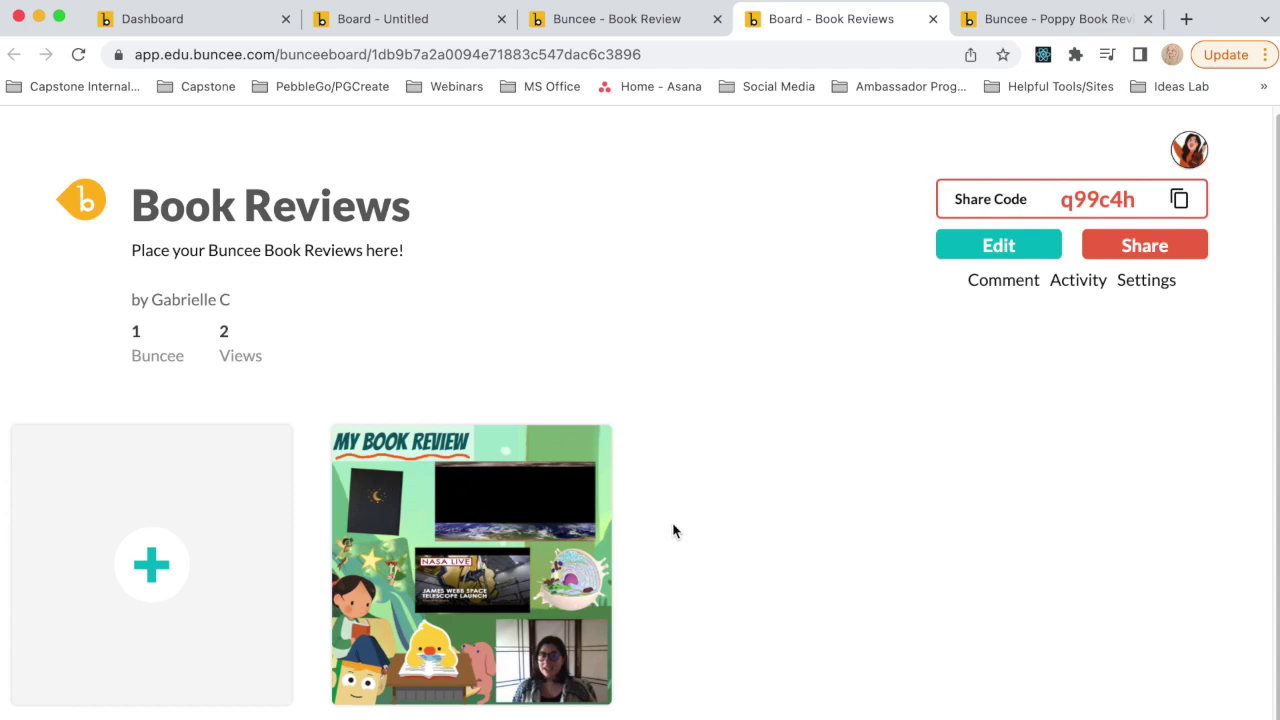
Step: Review who can view the board and who can add Buncees, switching Require Approval for added Buncees on and off again
mouse_move(540, 538)
click(1160, 285)
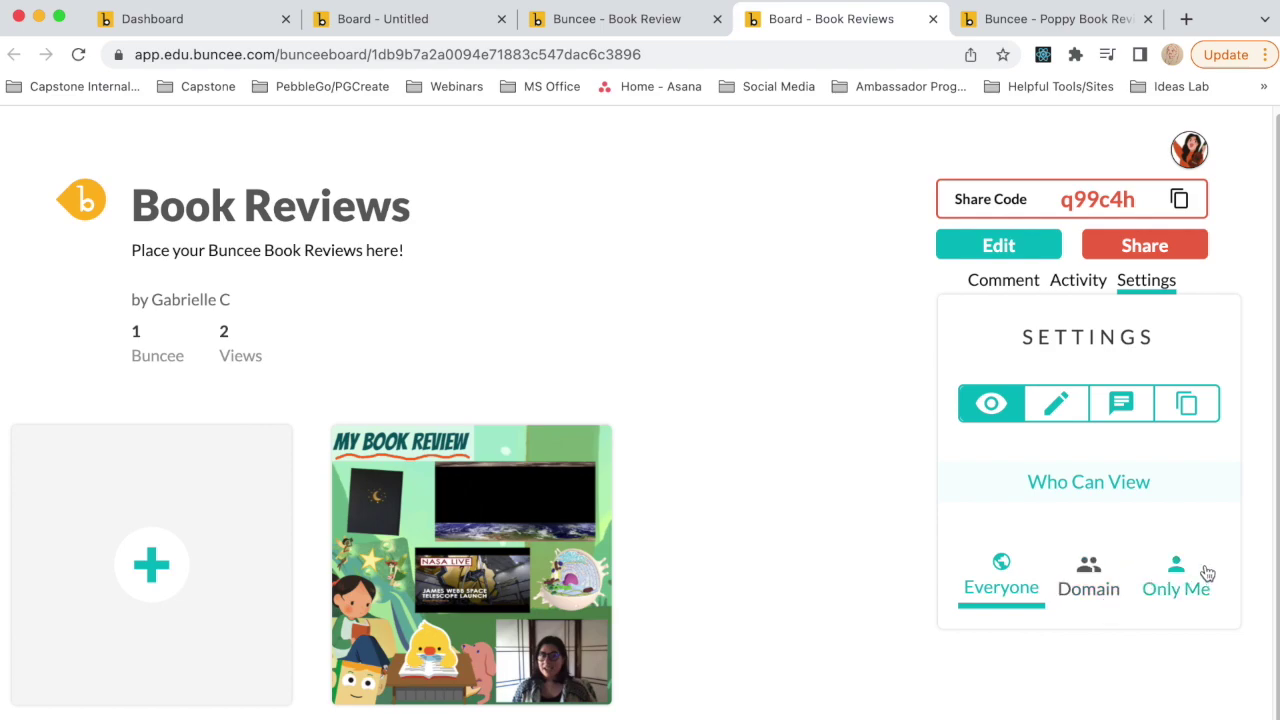
click(1055, 405)
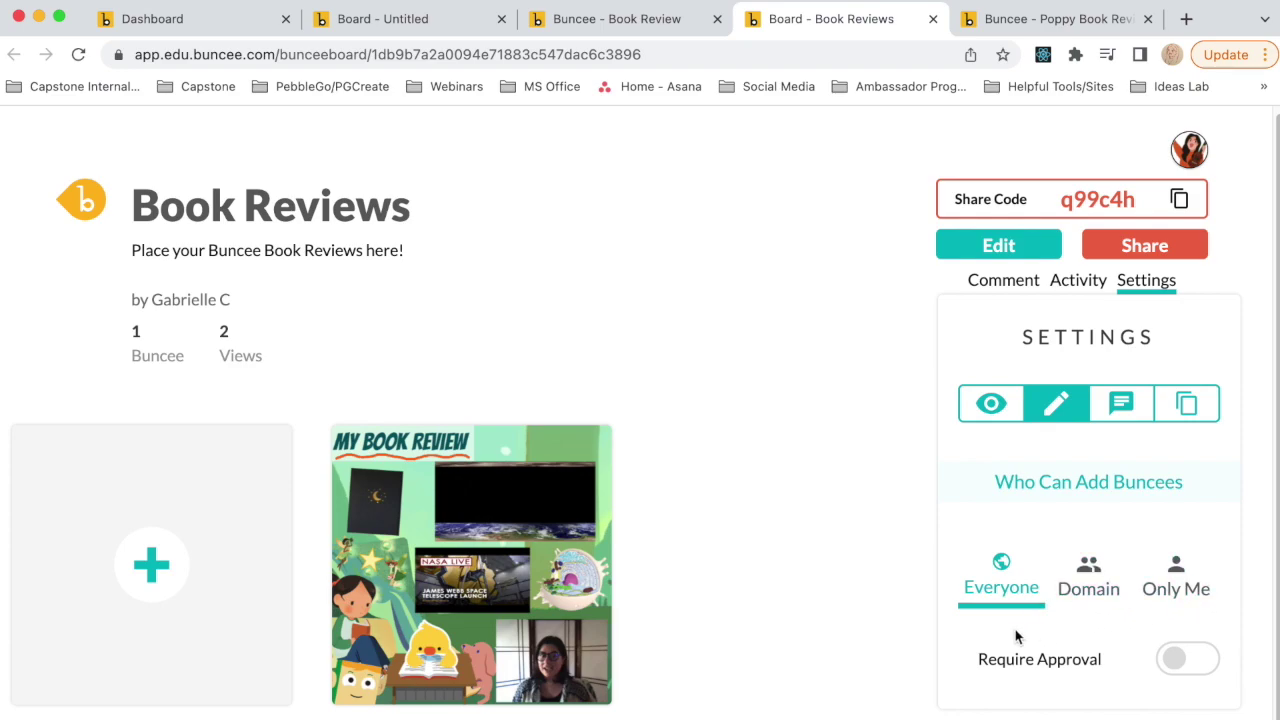
click(1170, 660)
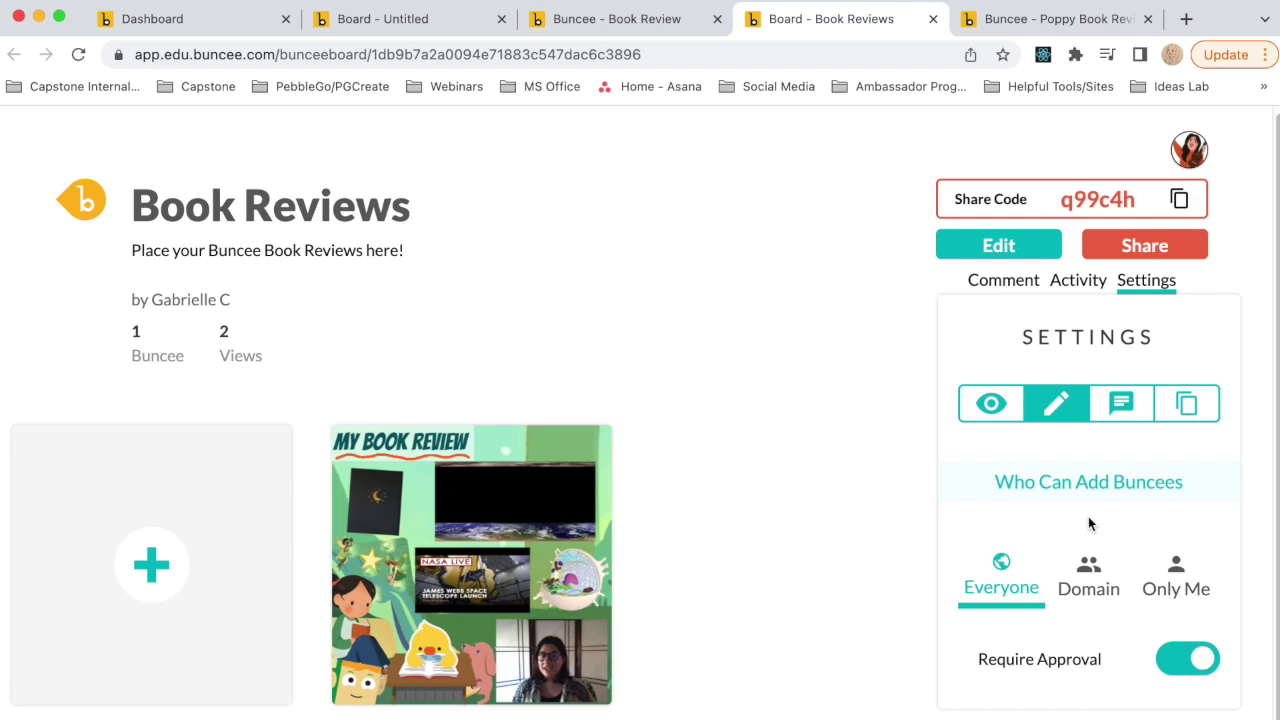
click(1200, 657)
Step: Switch Allow Comments on Board and its Require Approval option off and back on in the comment settings
click(1122, 410)
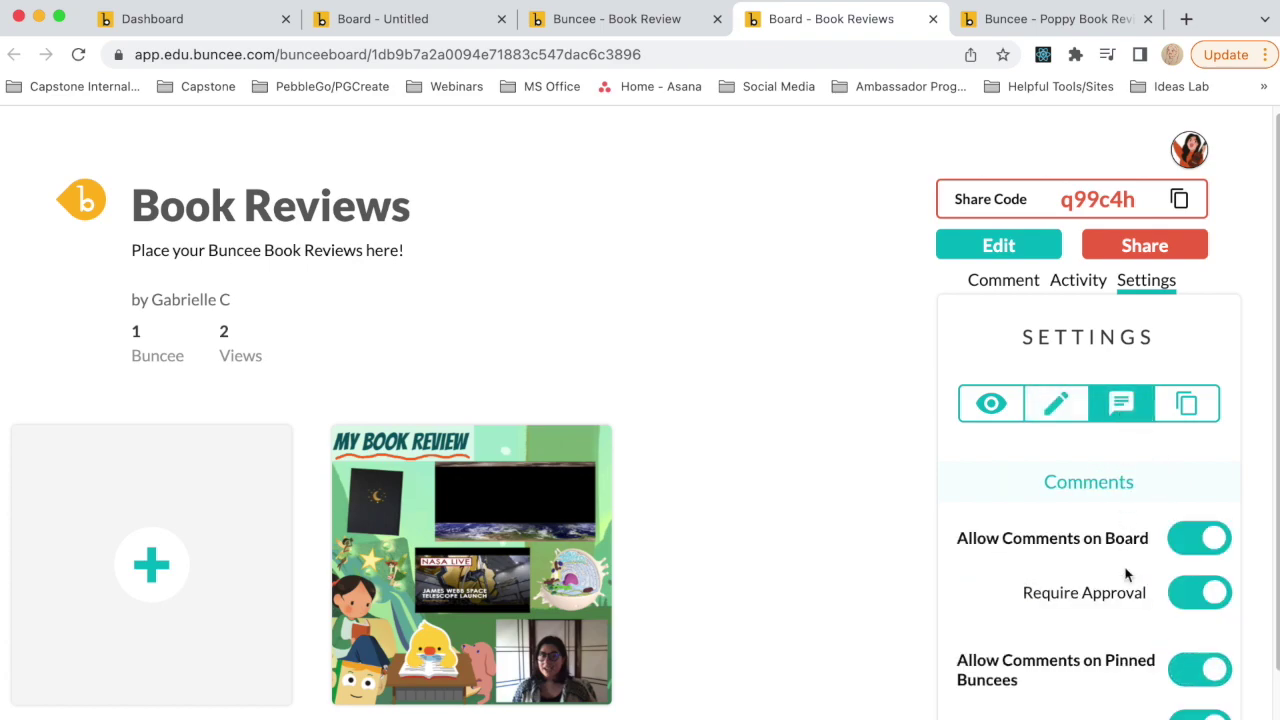
scroll(1128, 573, down, 1)
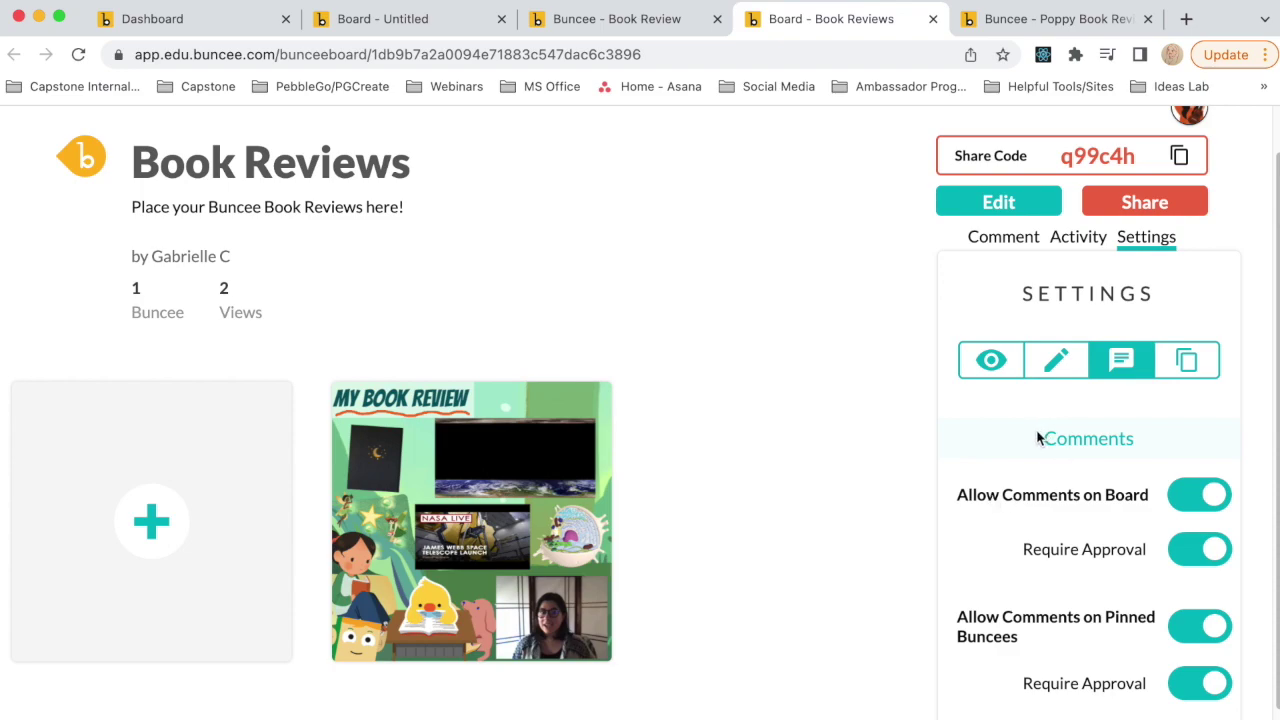
click(1190, 508)
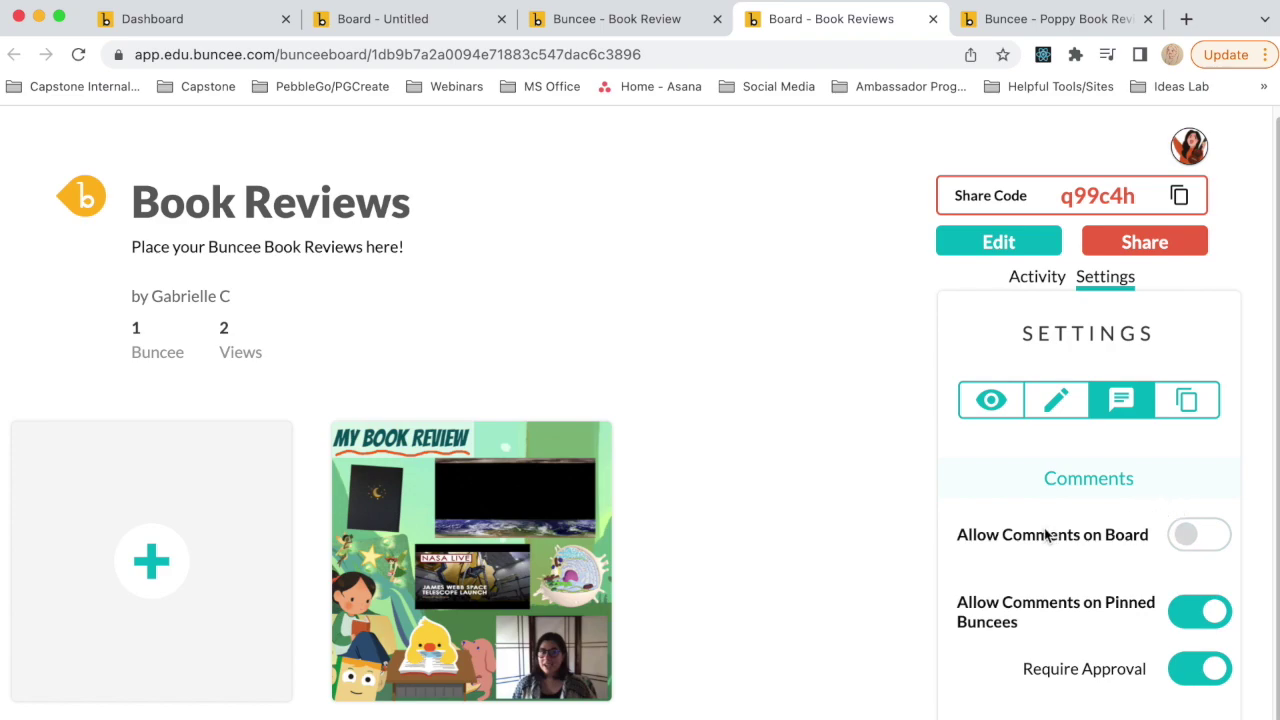
click(1190, 540)
click(1196, 552)
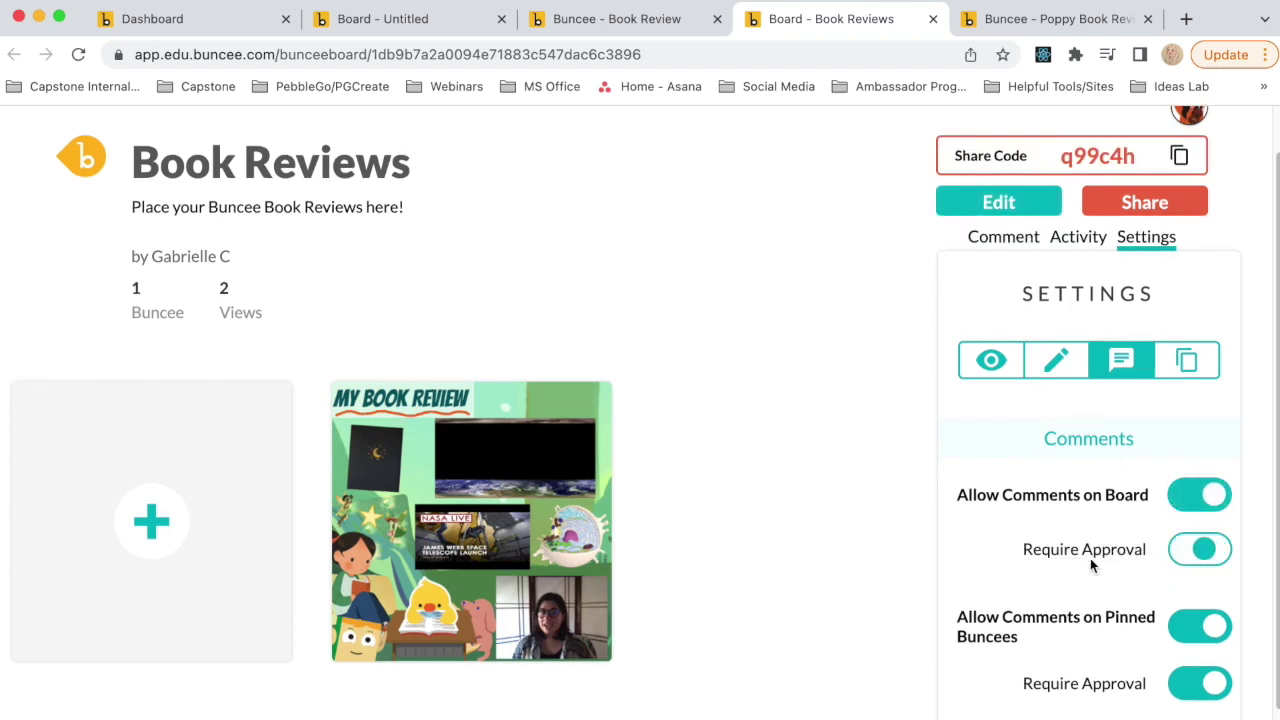
click(1199, 563)
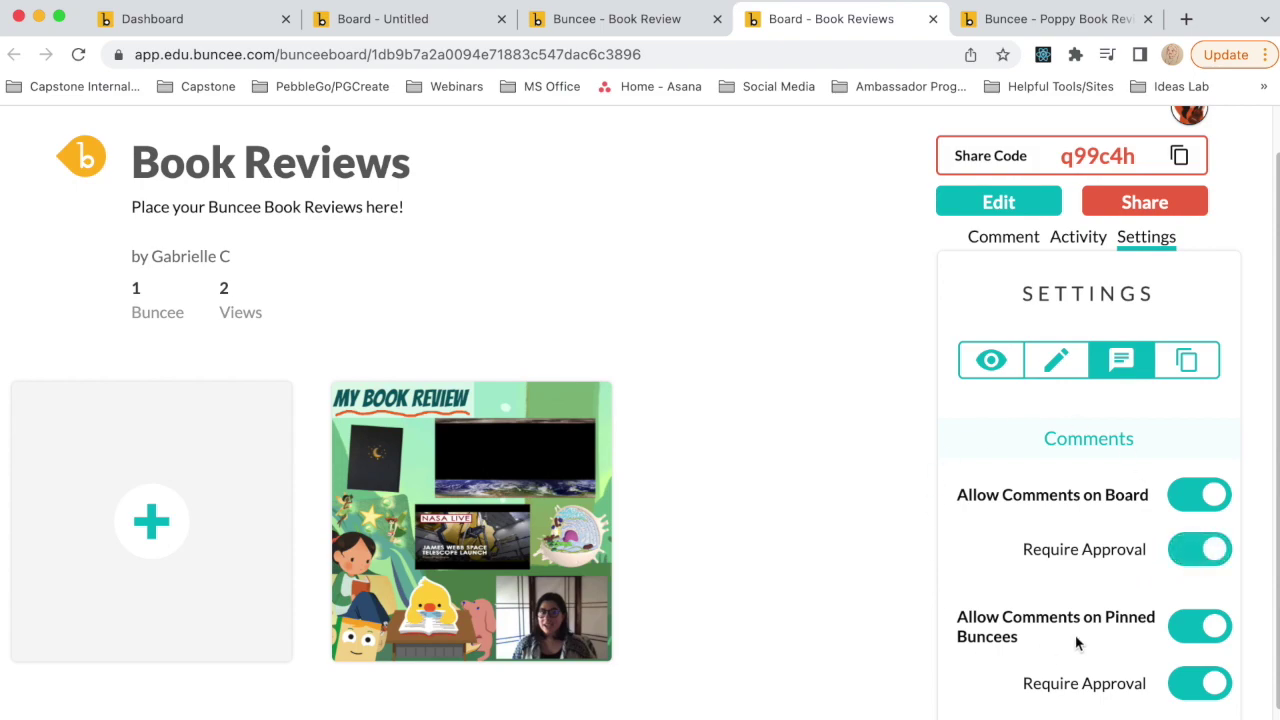
Step: Disable Allow Comments on Pinned Buncees in the board's comment settings
click(1183, 628)
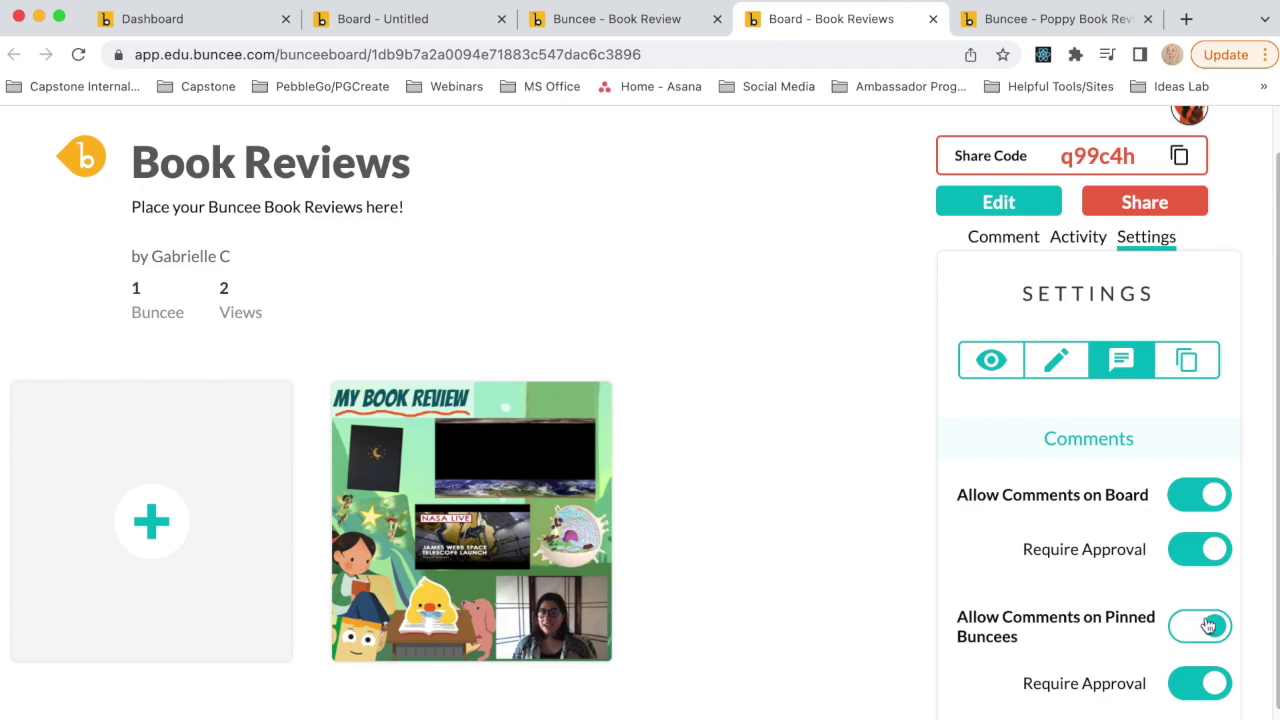
scroll(1184, 640, up, 1)
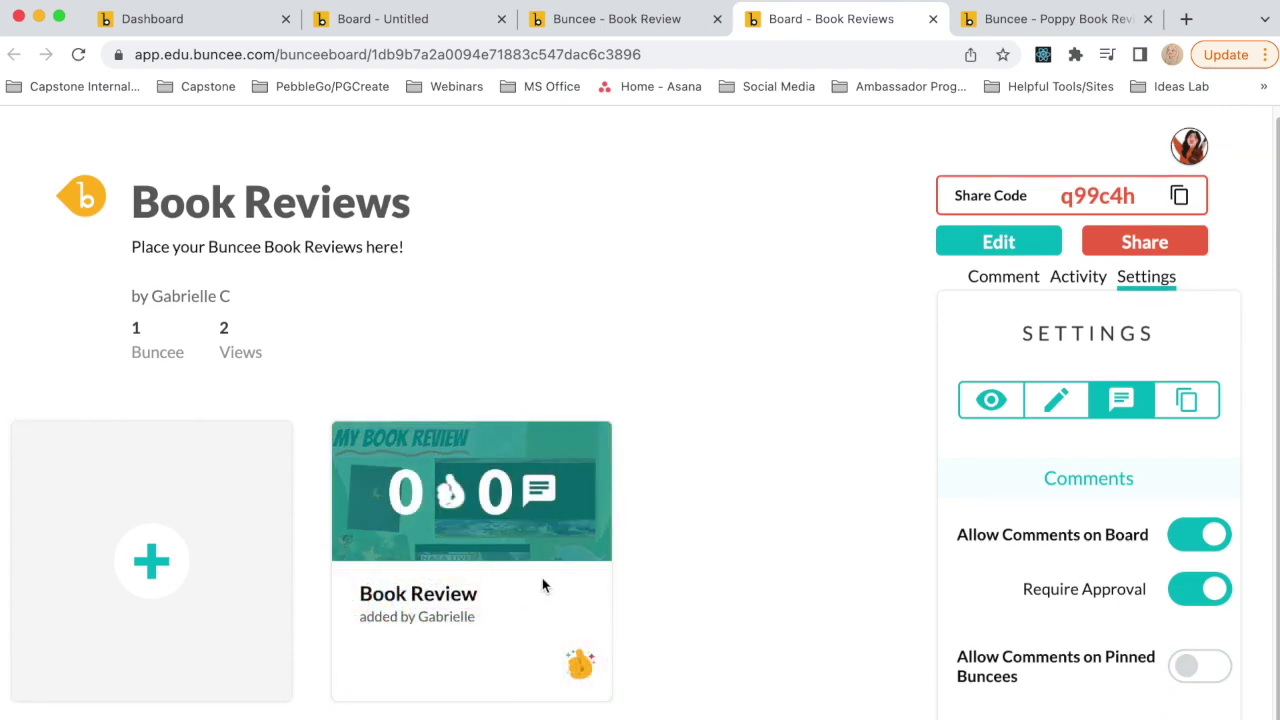
Step: Re-enable Allow Comments on Pinned Buncees, toggle its Require Approval option, and switch on Allow Copies in the board's settings
click(1195, 668)
scroll(1195, 673, down, 1)
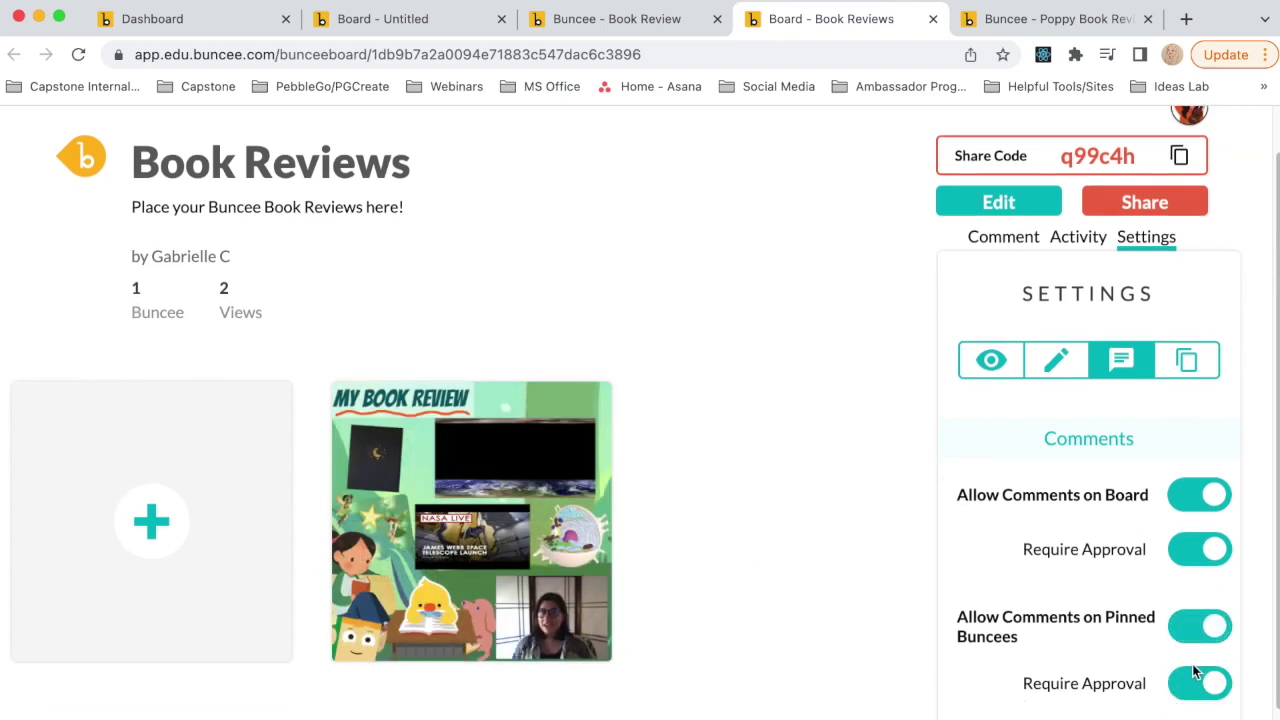
click(1193, 683)
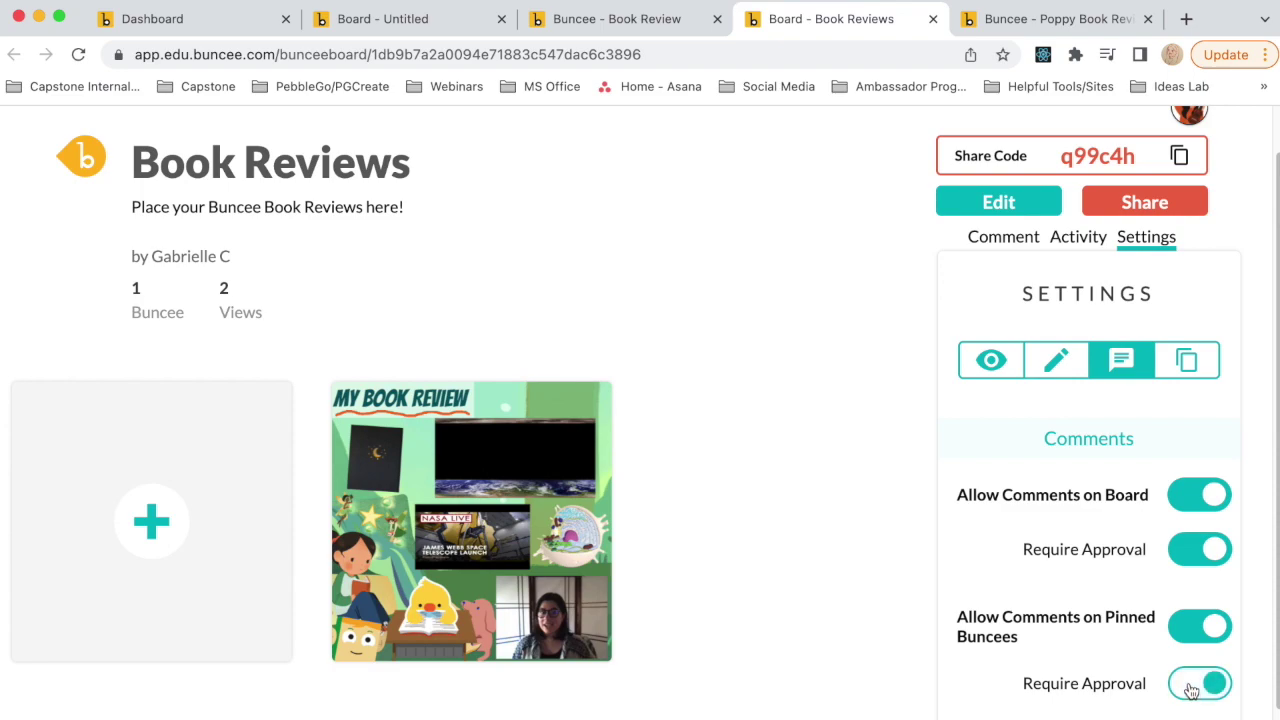
click(1174, 358)
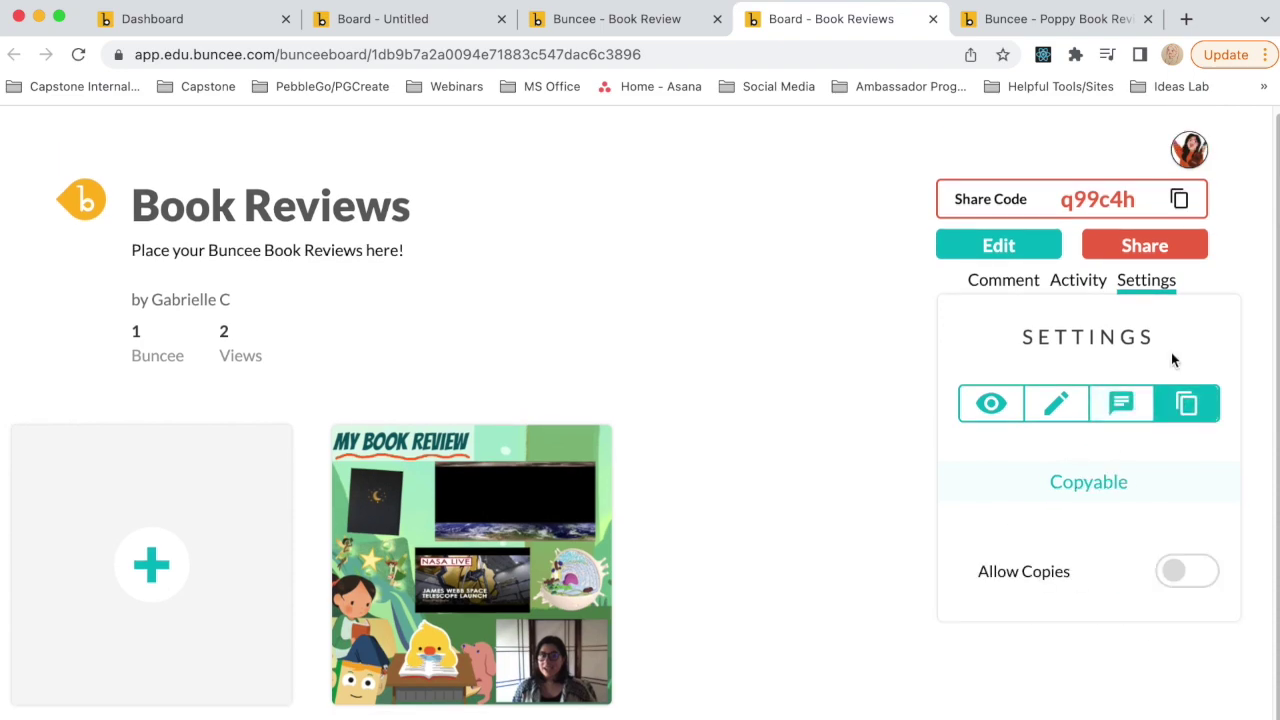
click(1174, 572)
Step: Review all activity and the items pending review in the board's activity feed, and close it
click(1078, 289)
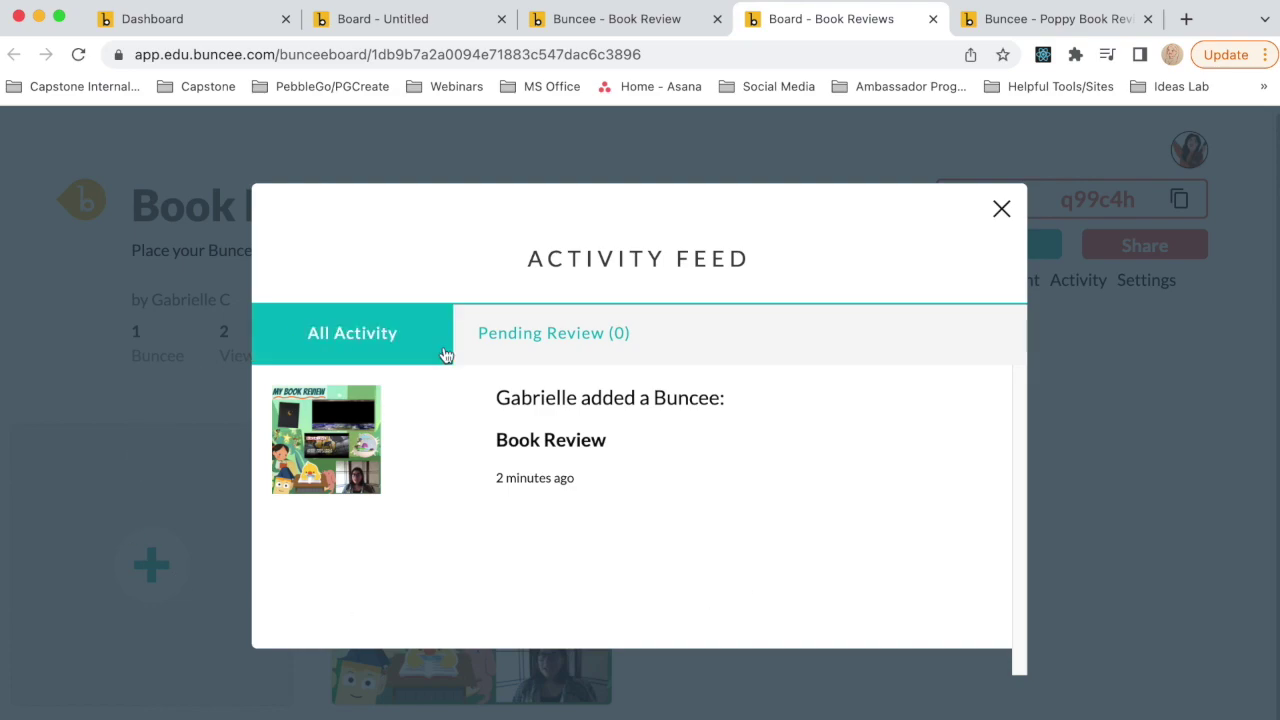
click(541, 337)
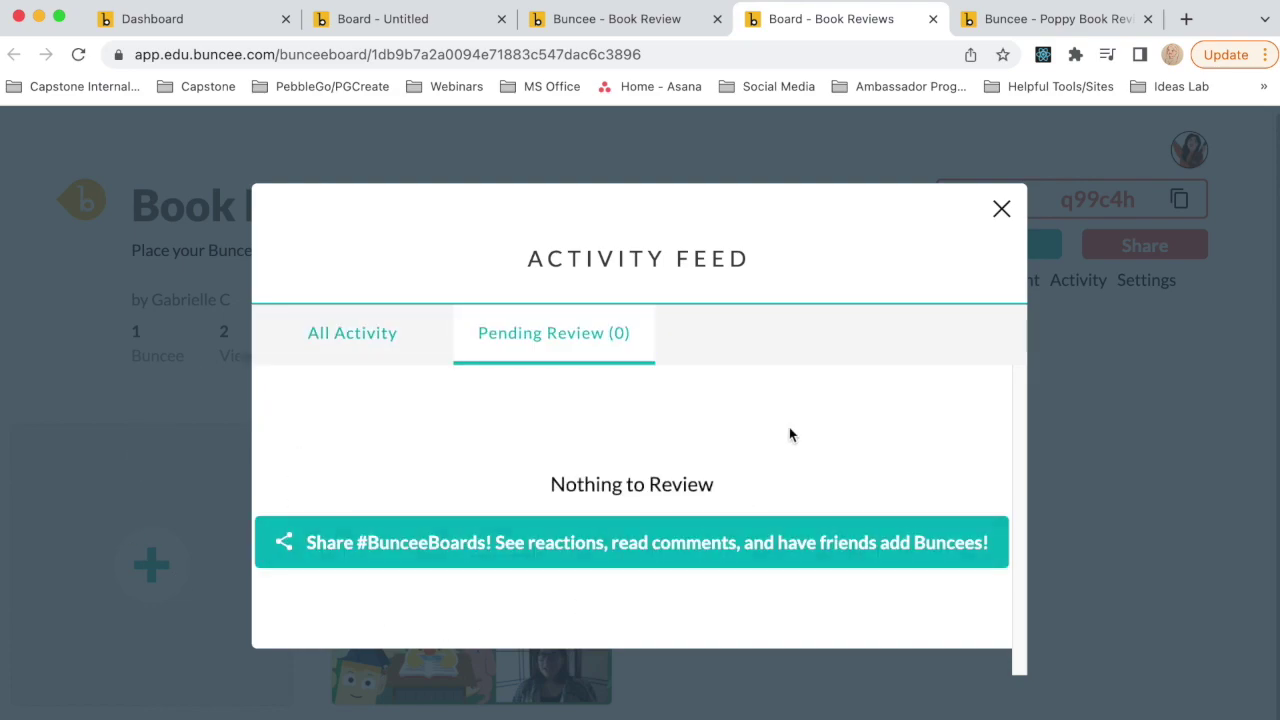
click(1001, 209)
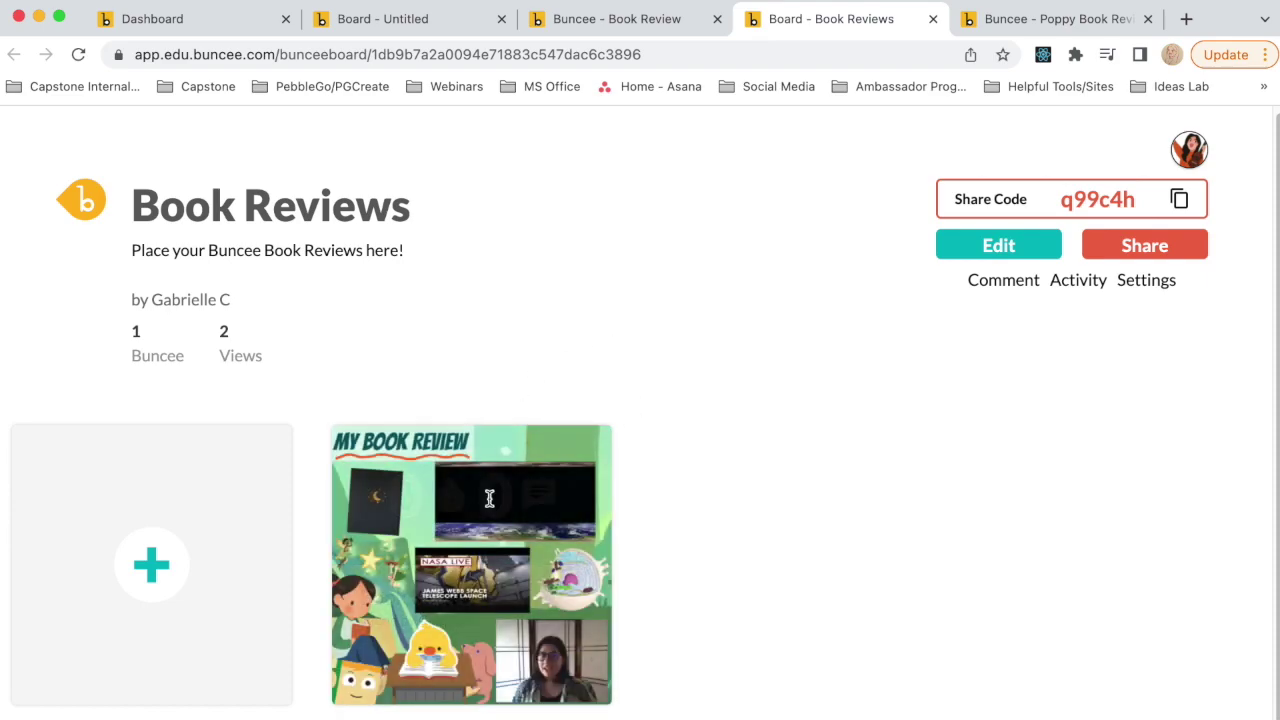
Step: Preview both pages of the Book Review Buncee pinned to the board, and close the preview
click(494, 584)
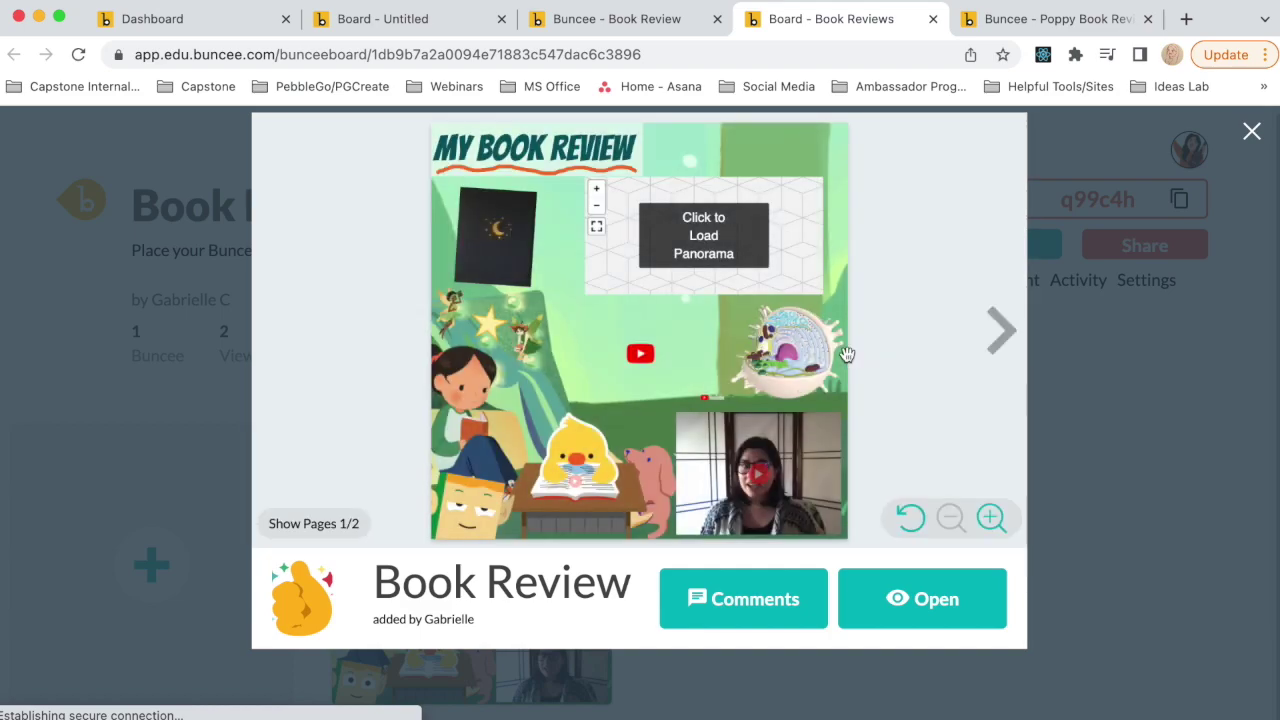
click(1000, 330)
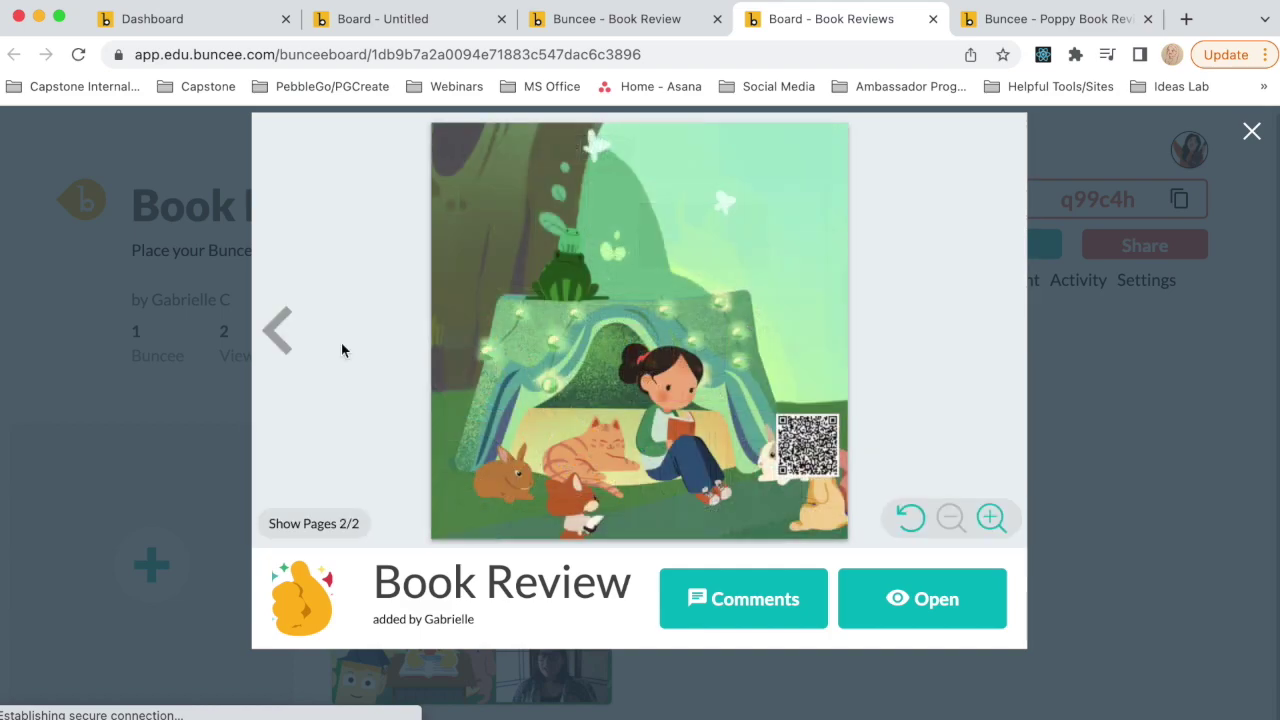
click(279, 336)
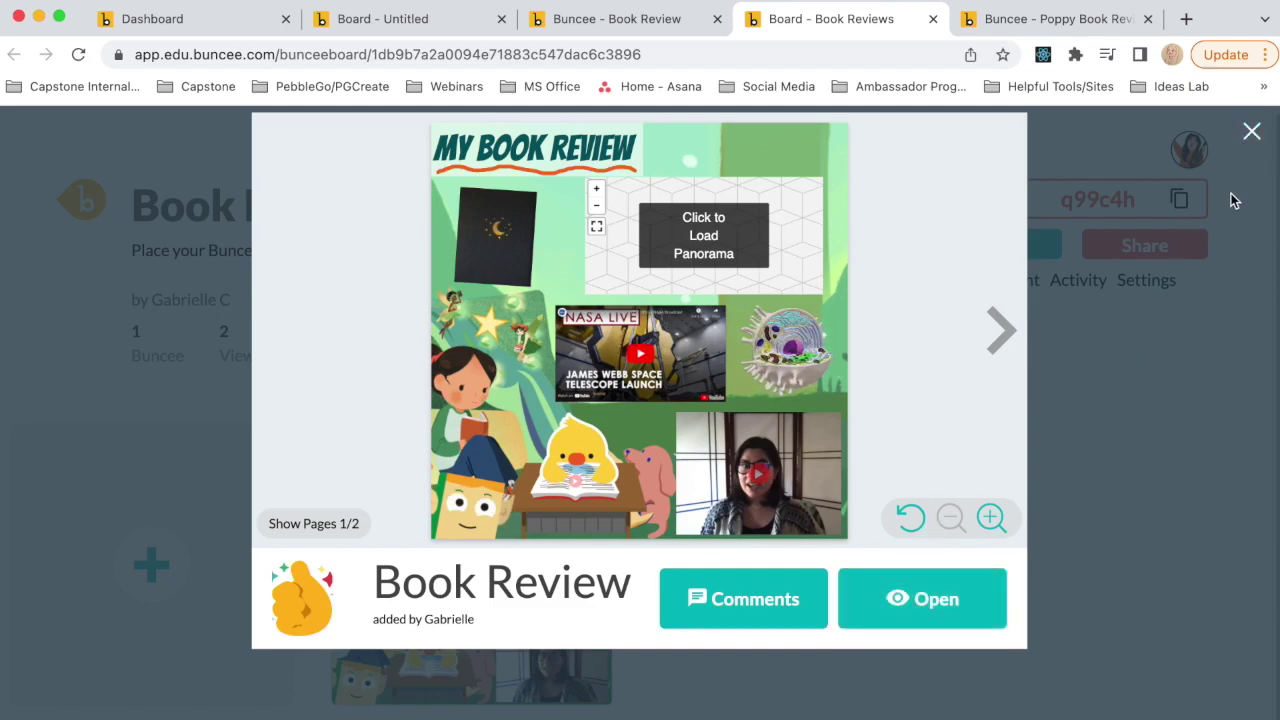
click(1251, 131)
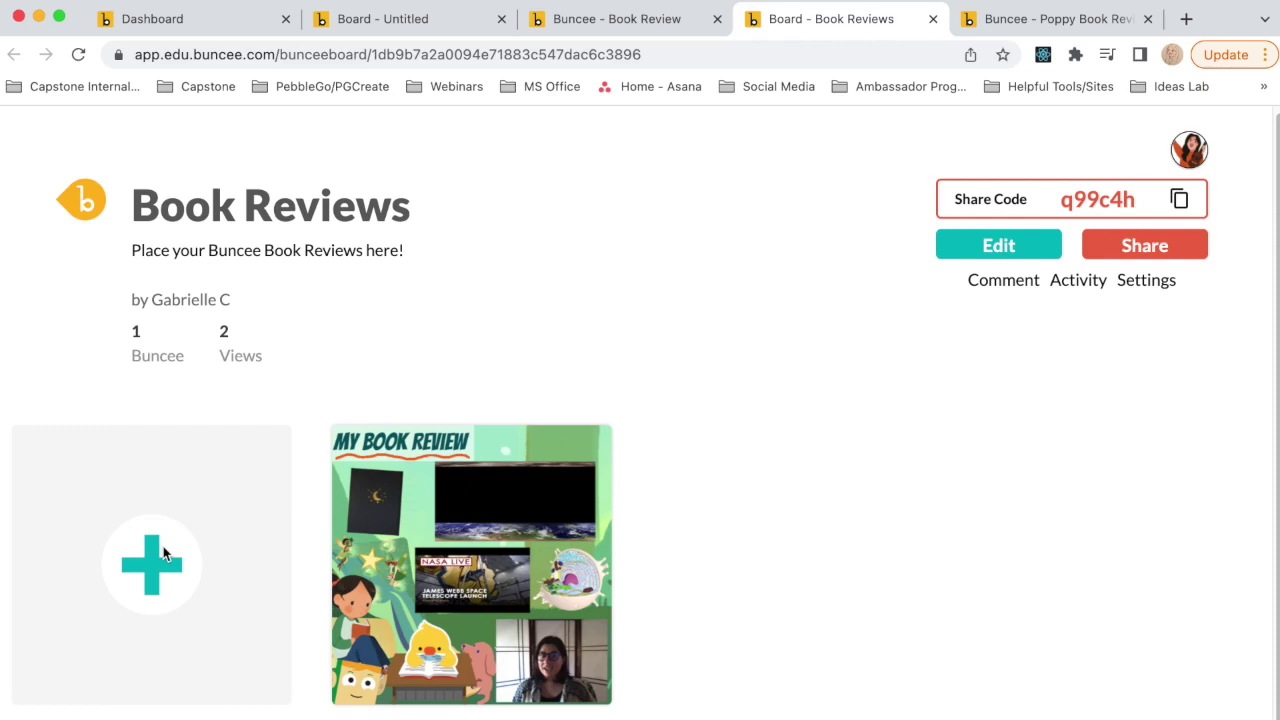
Step: Open the board's sharing options for friends and copy the board's link
click(1185, 251)
scroll(343, 491, down, 1)
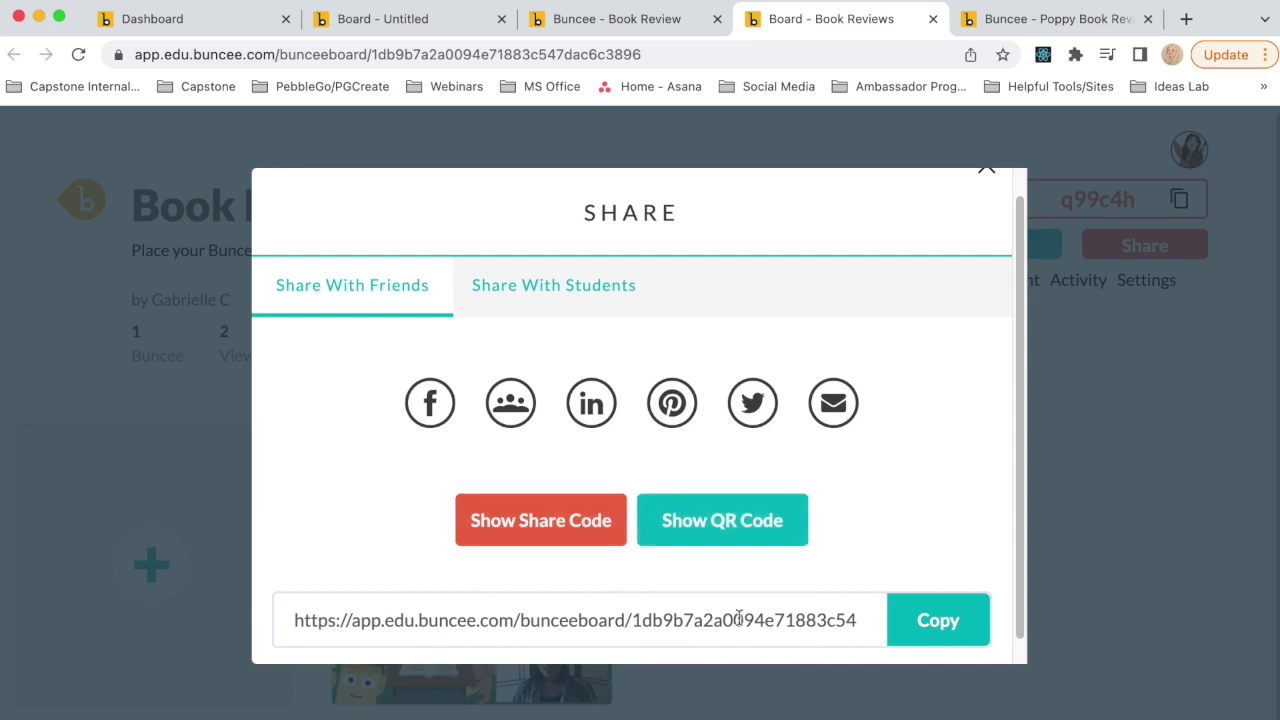
click(929, 622)
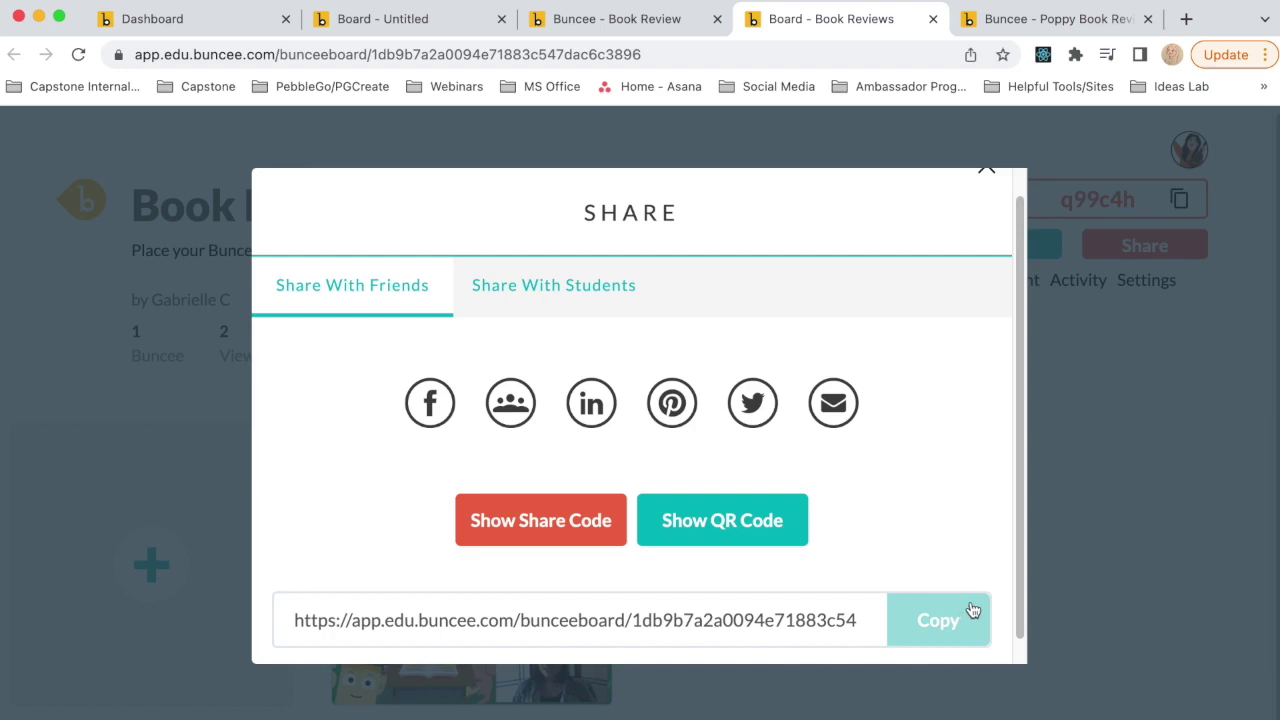
click(971, 614)
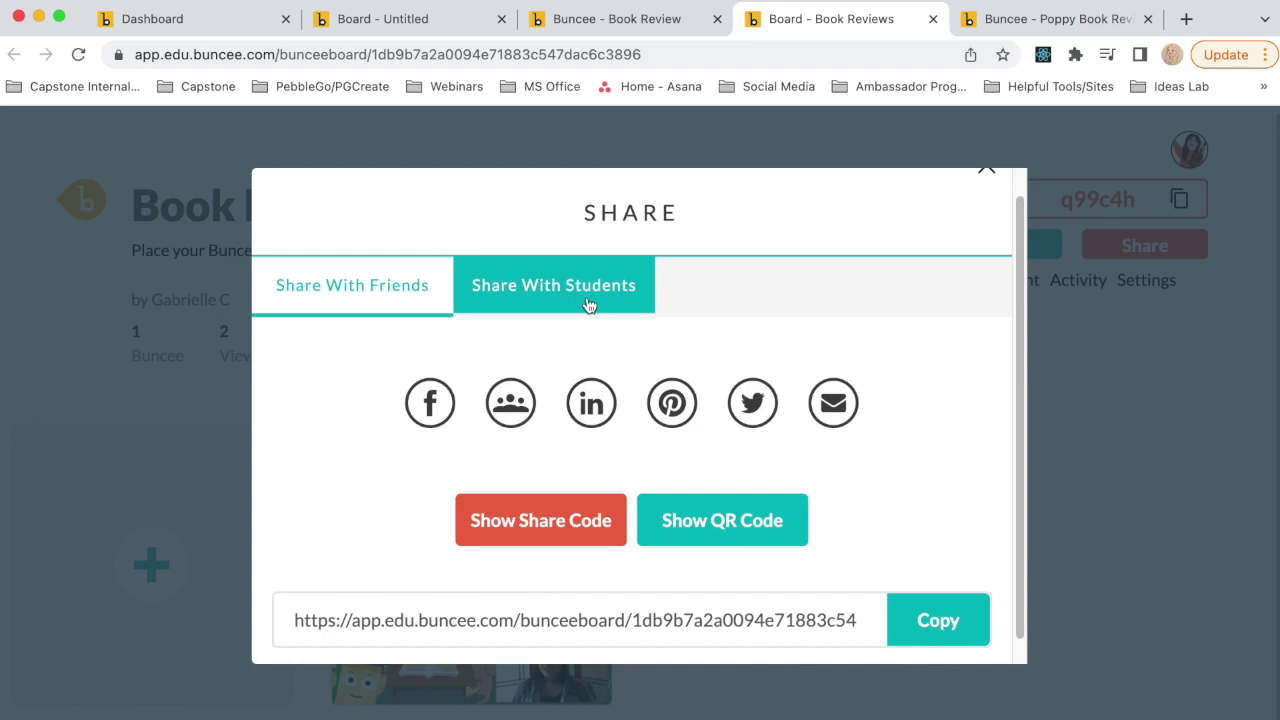
Step: Share the Book Reviews board with all students in the Art section, and close the sharing dialog
click(589, 304)
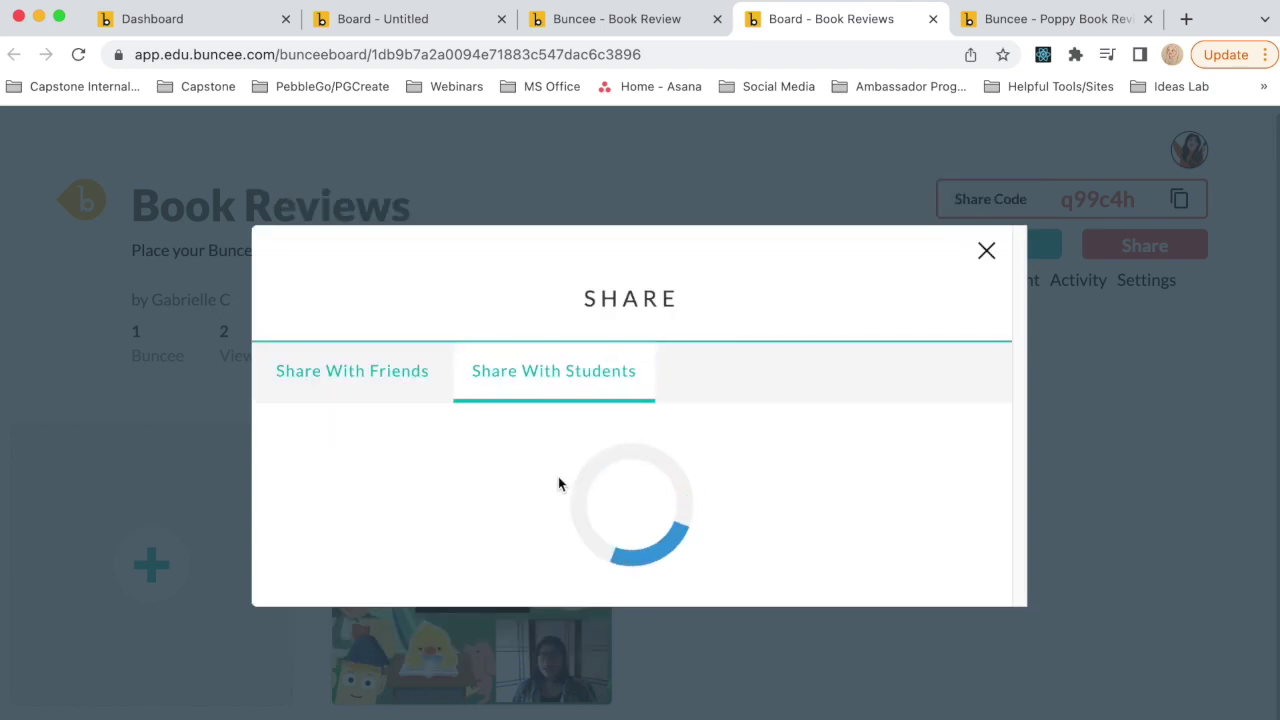
click(805, 476)
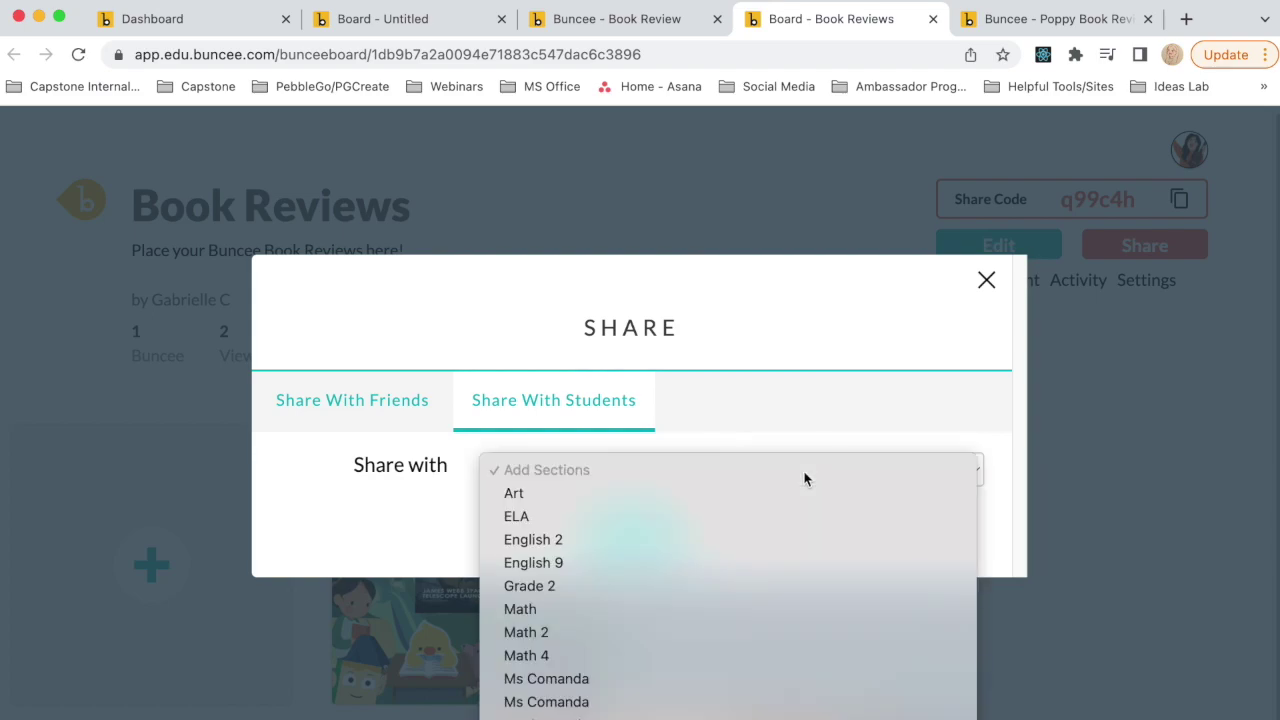
click(647, 494)
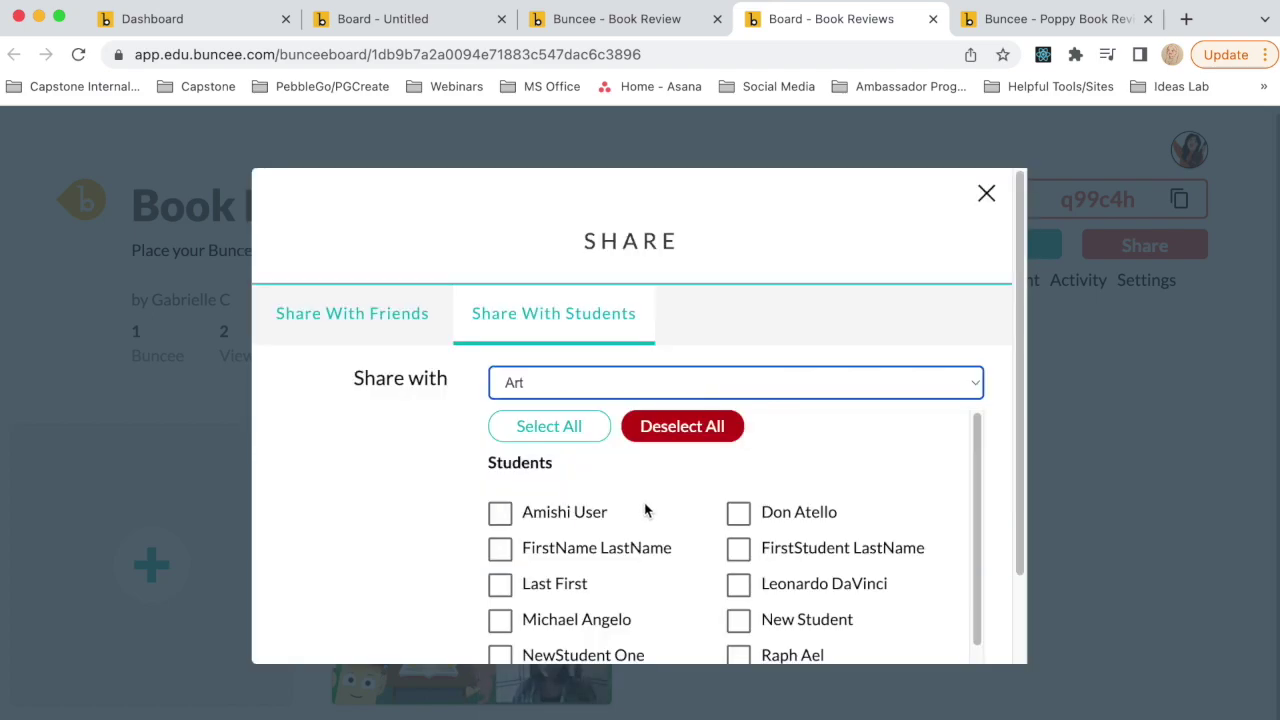
click(538, 430)
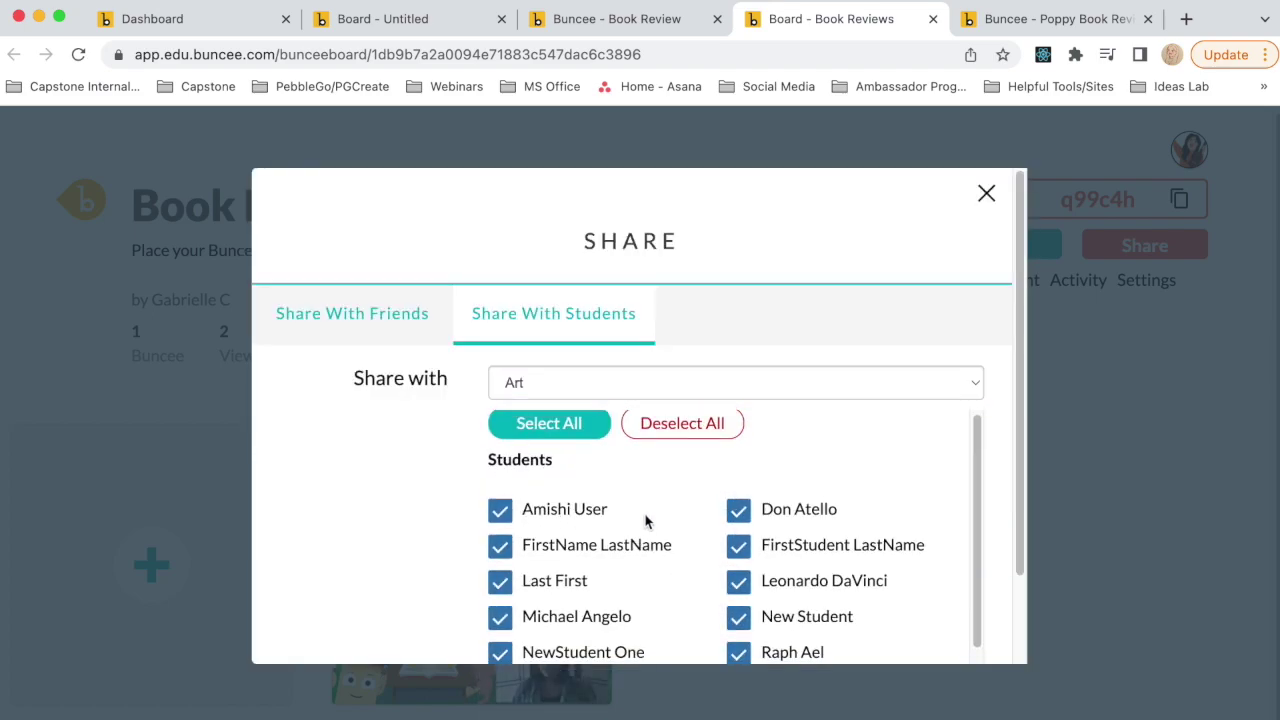
scroll(648, 518, down, 1)
scroll(768, 538, down, 3)
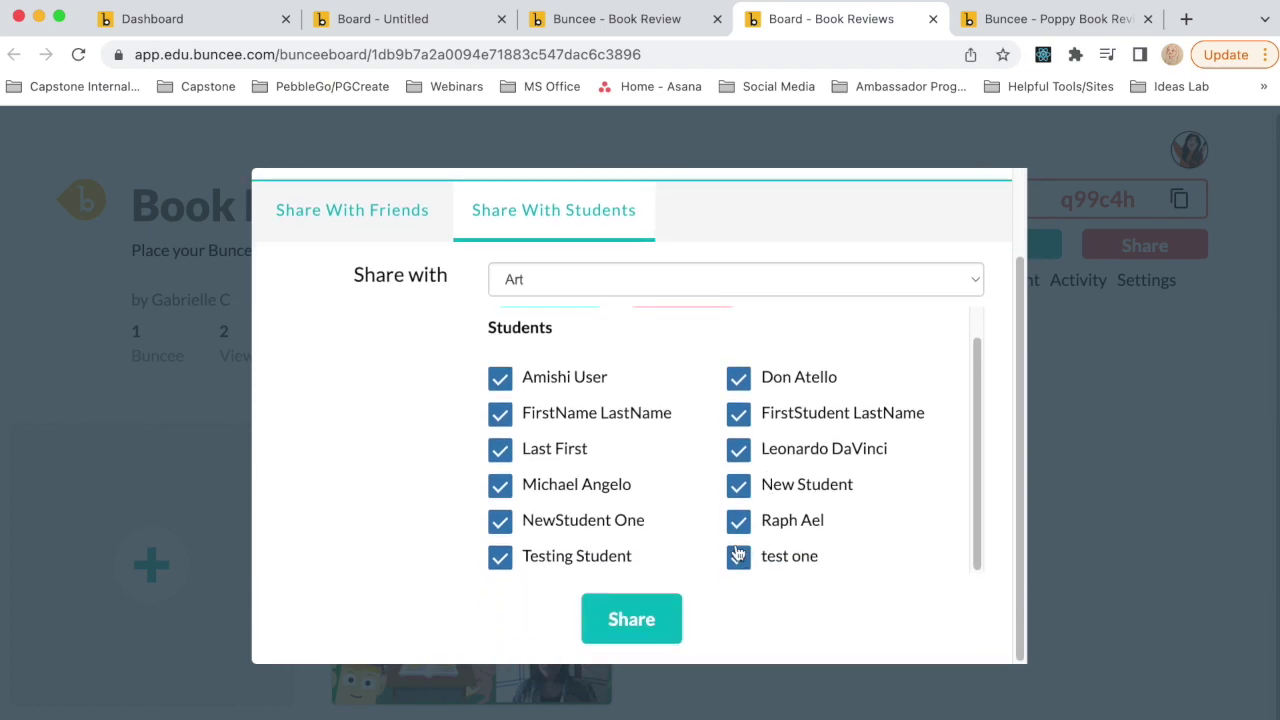
click(645, 619)
scroll(769, 501, up, 3)
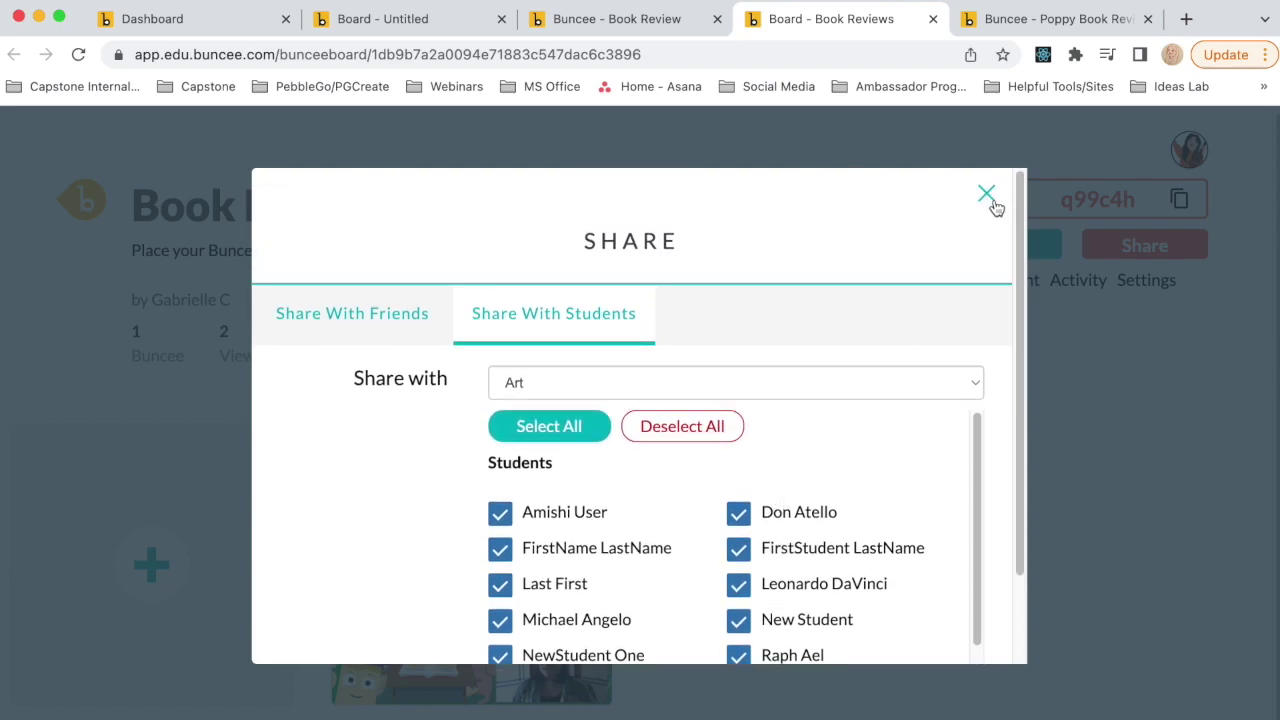
click(990, 198)
Step: Look through the dashboard's Buncees, own boards and the boards under Shared With Me
click(657, 20)
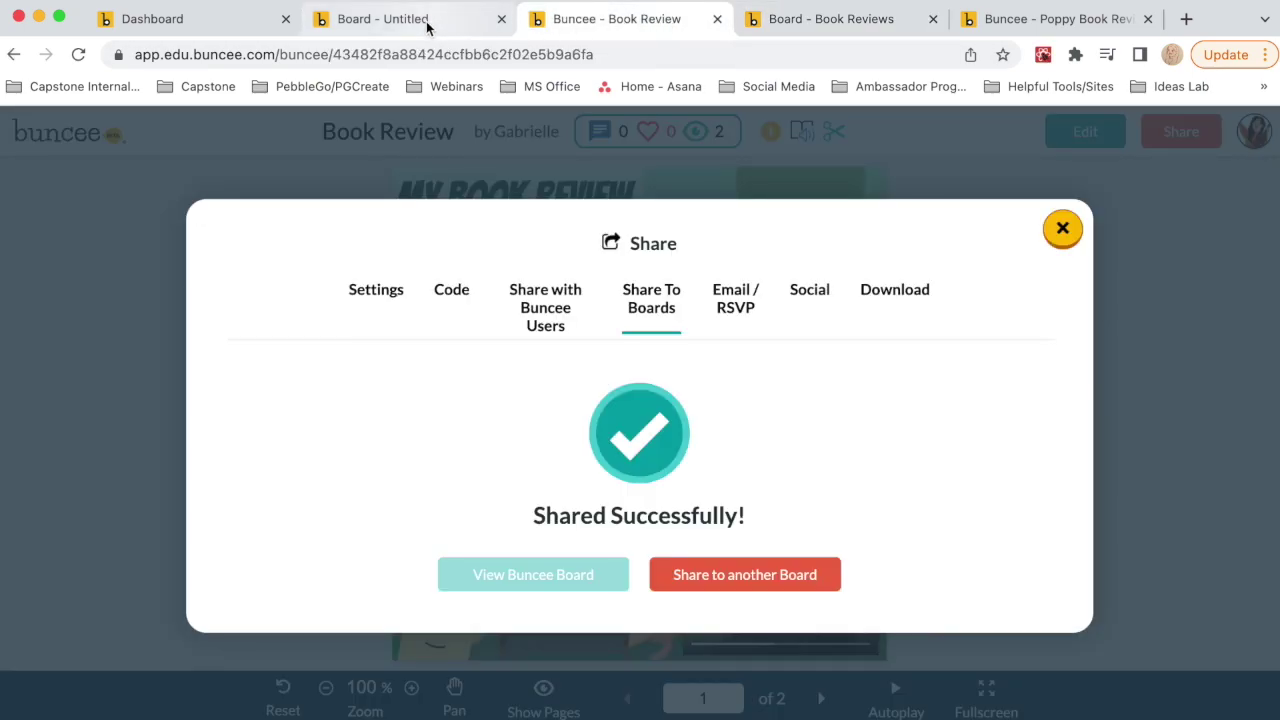
click(427, 22)
click(207, 28)
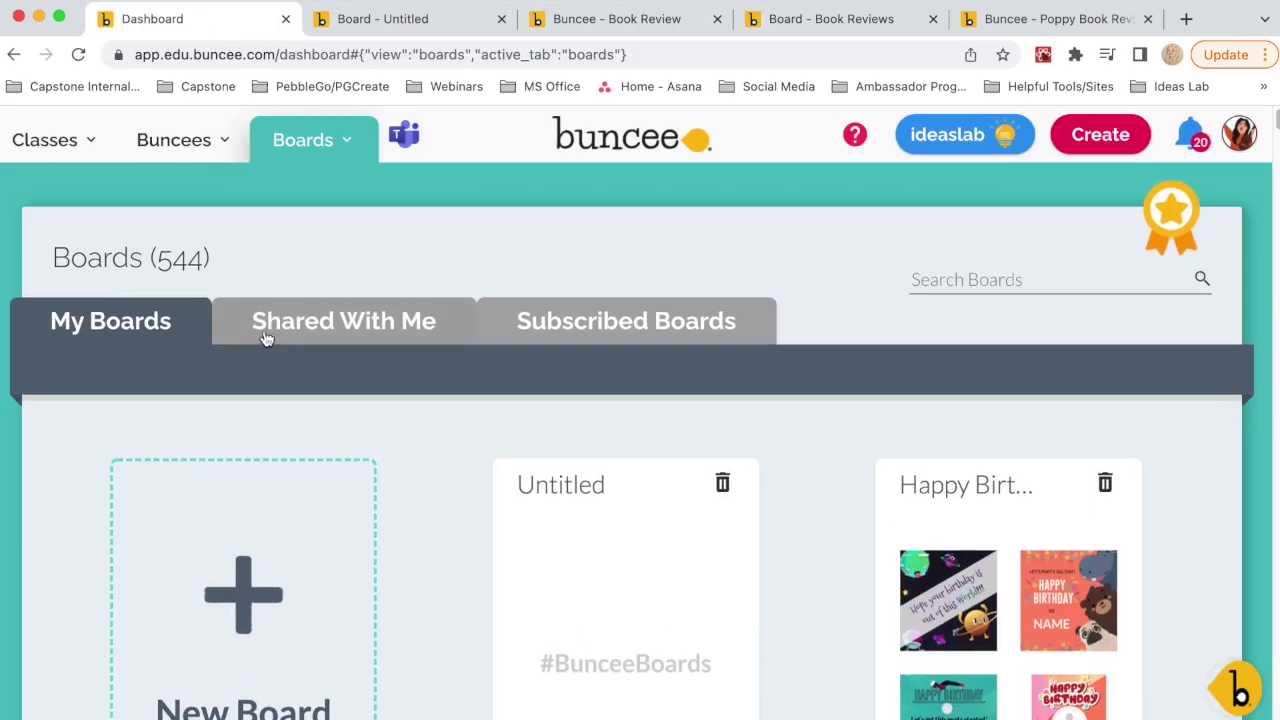
click(160, 143)
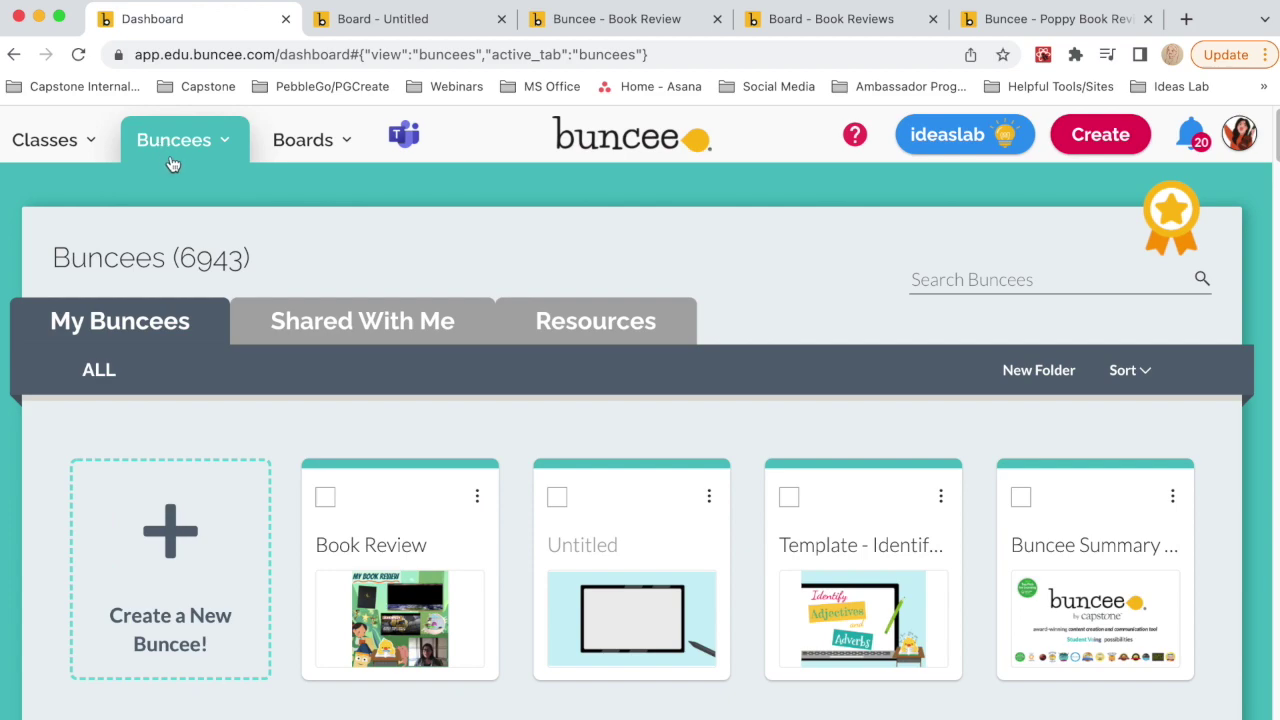
click(323, 143)
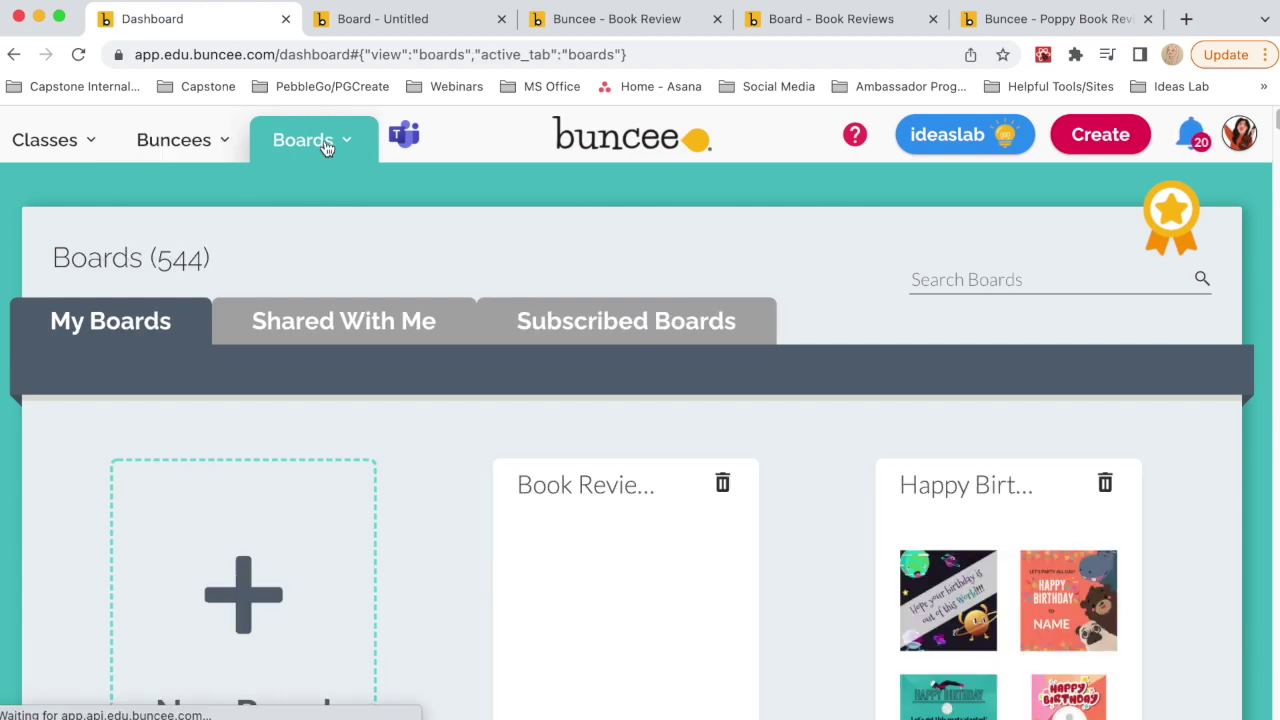
click(313, 326)
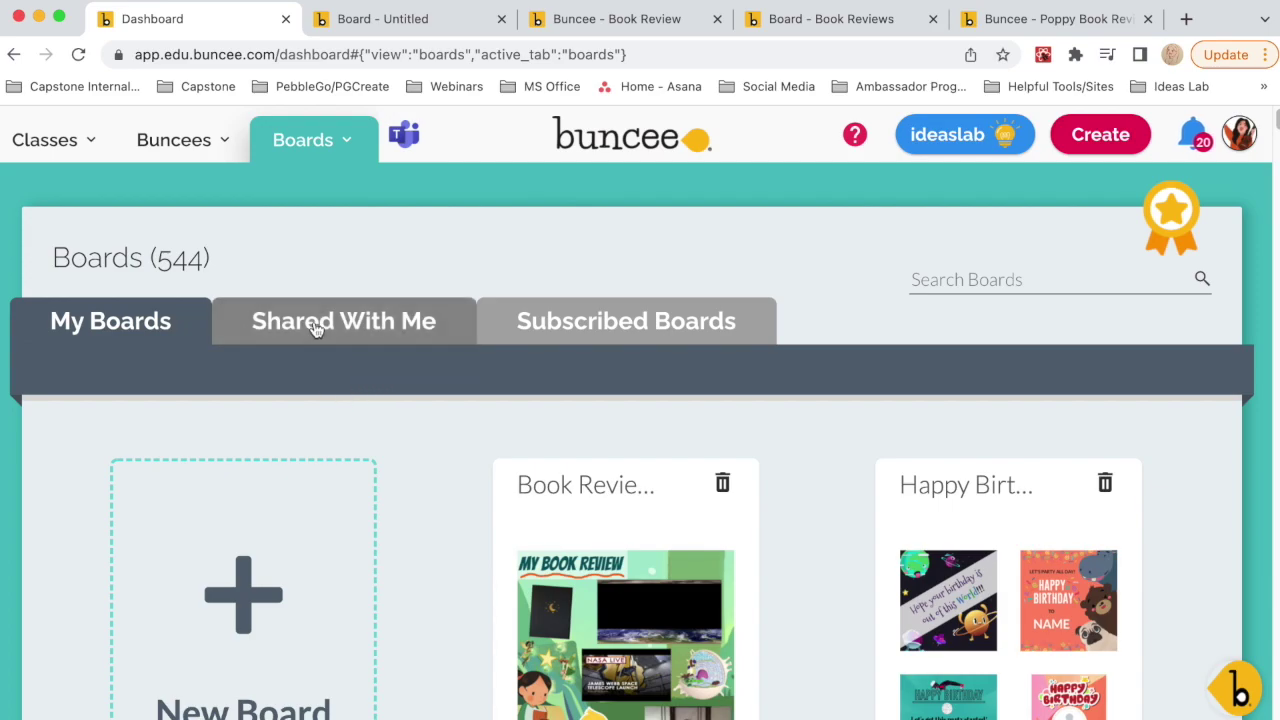
scroll(380, 570, down, 3)
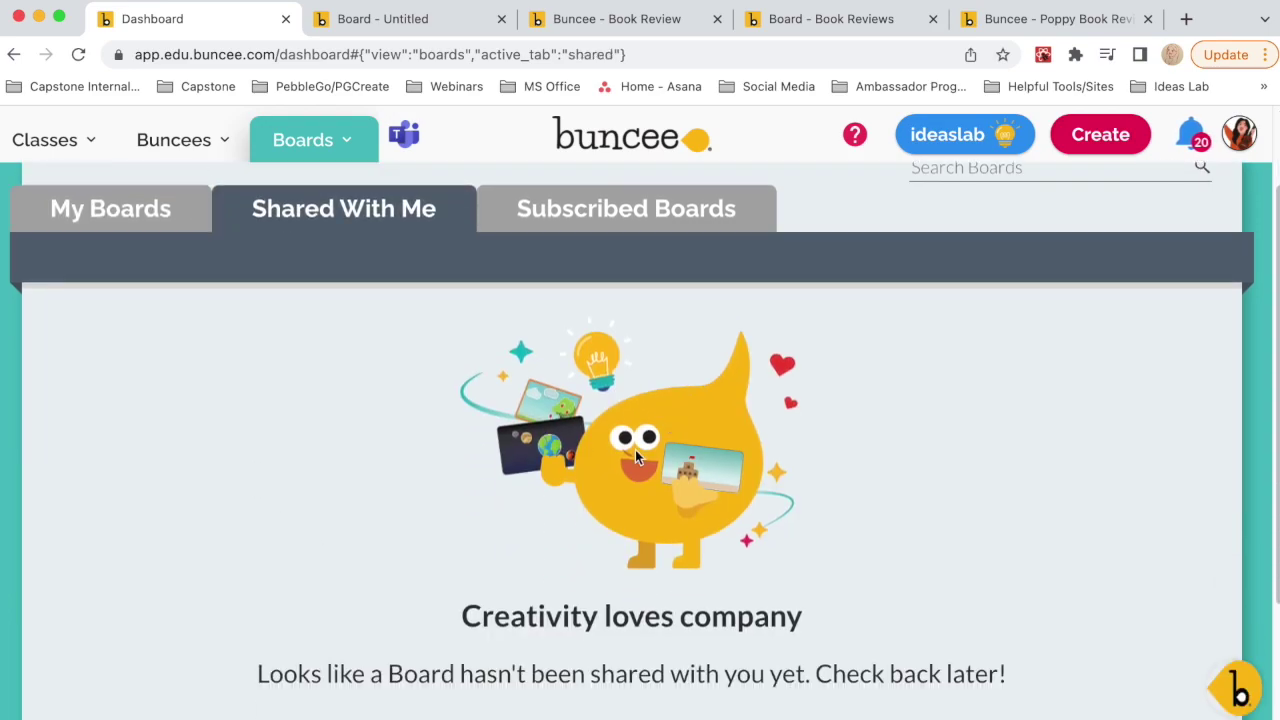
scroll(609, 434, up, 3)
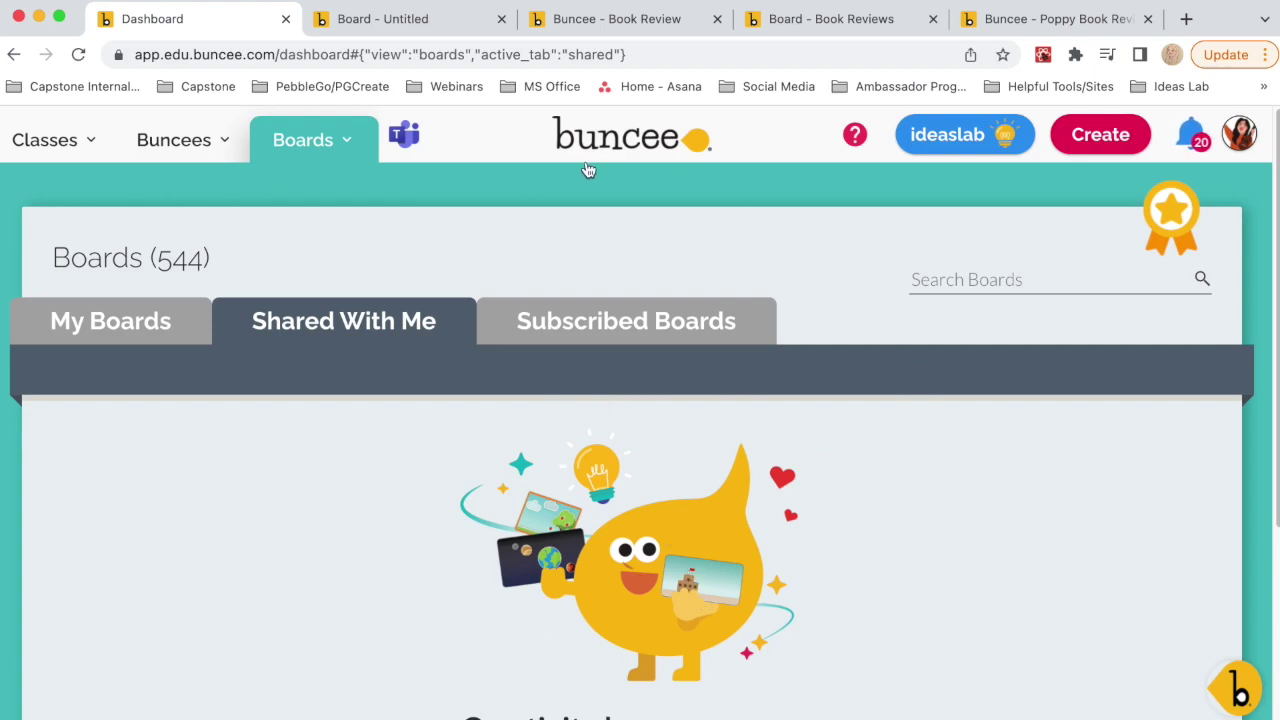
Step: Return to the Book Reviews board and examine the pinned Book Review's pages and its available reactions
click(433, 30)
click(589, 20)
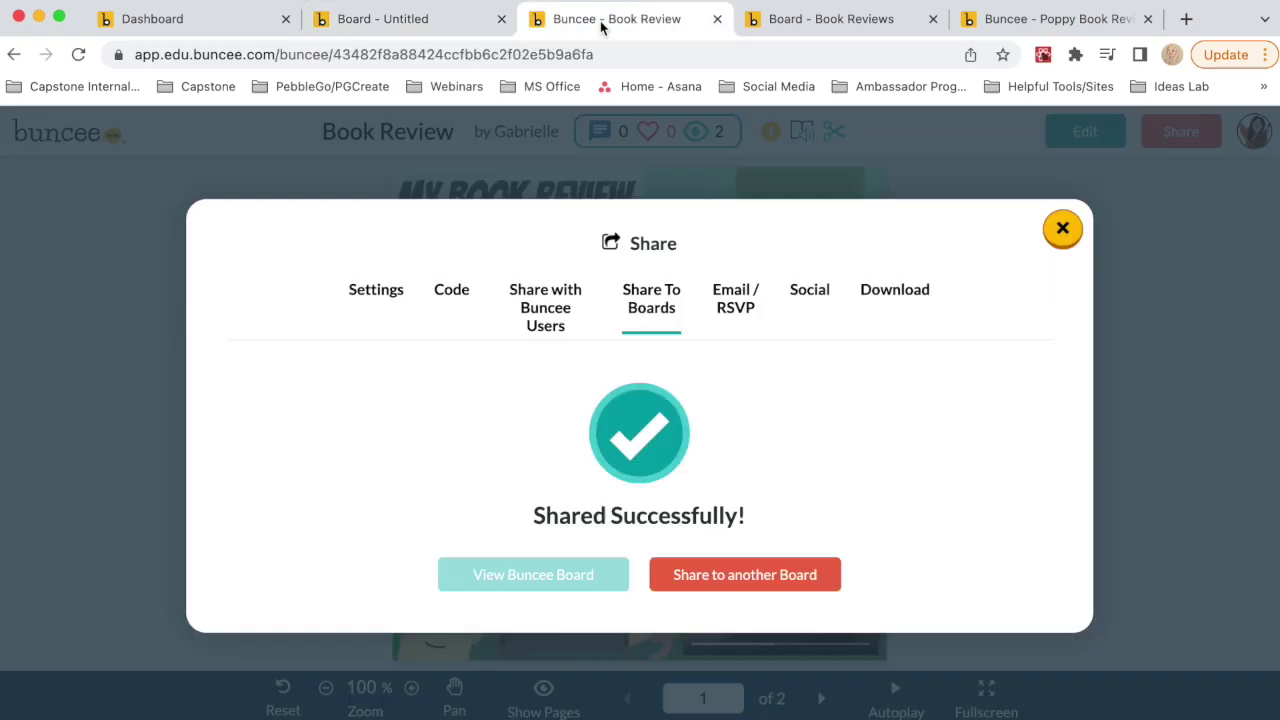
click(873, 28)
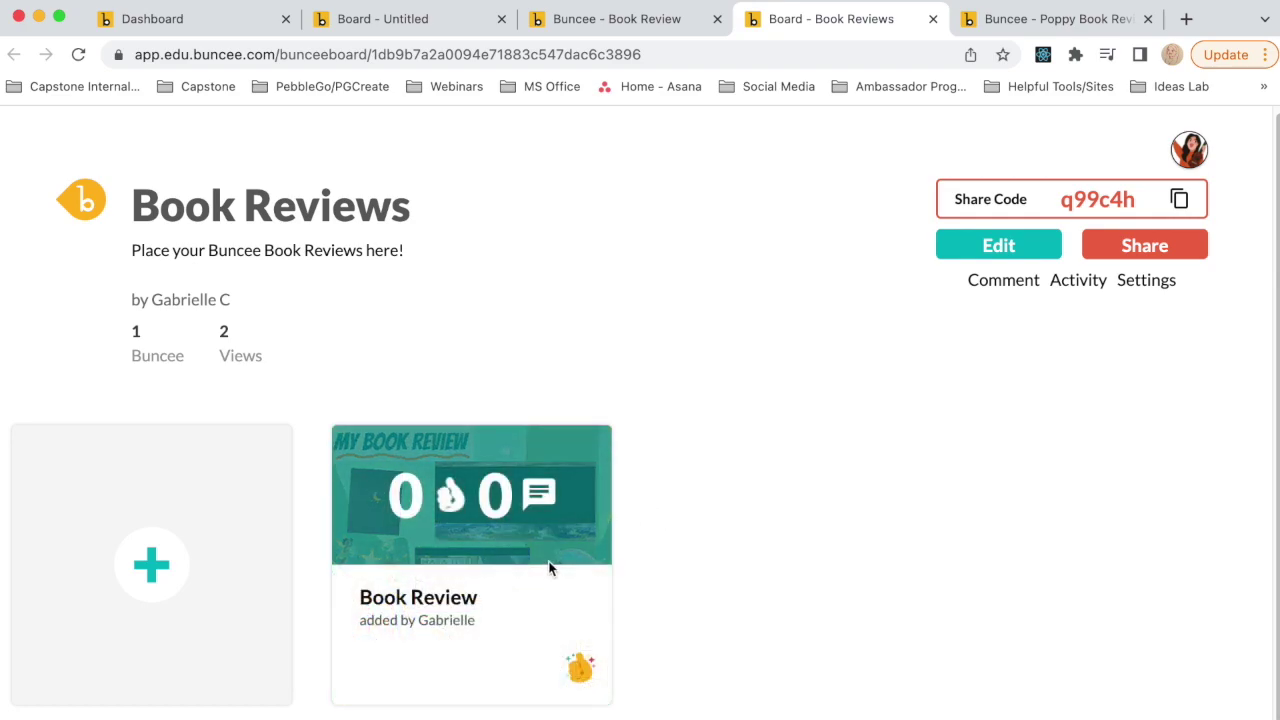
click(479, 558)
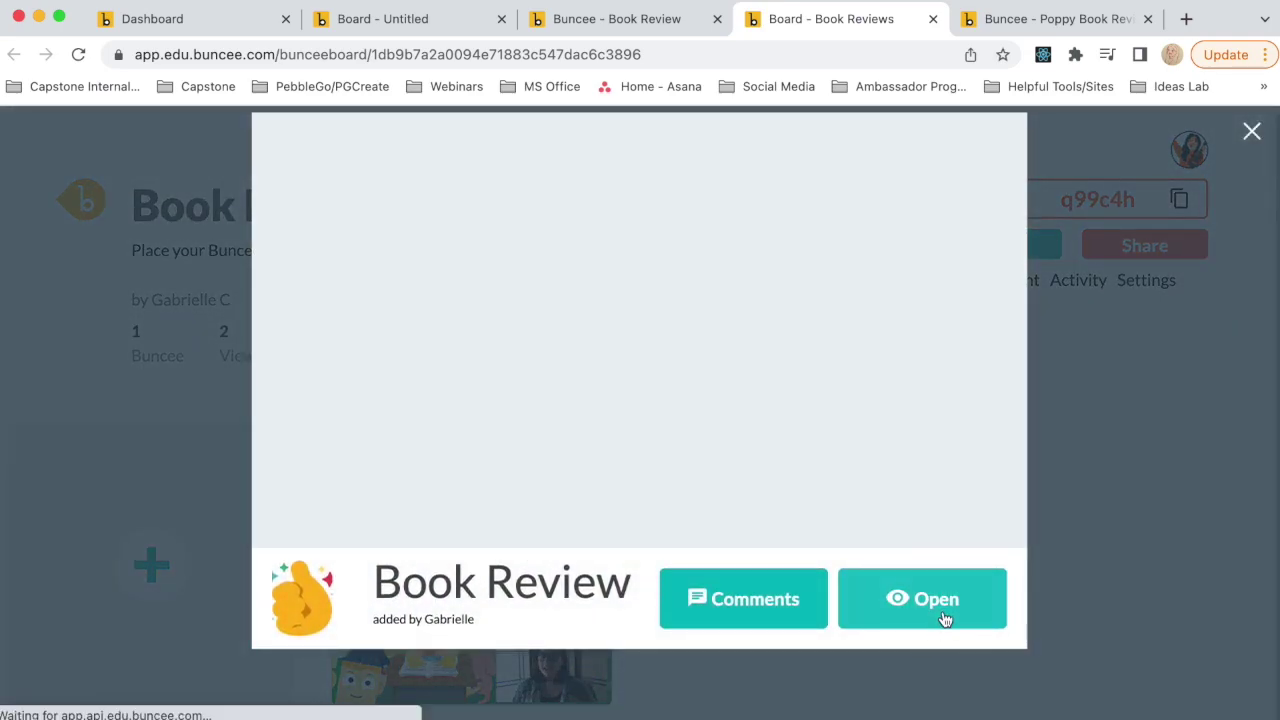
click(946, 617)
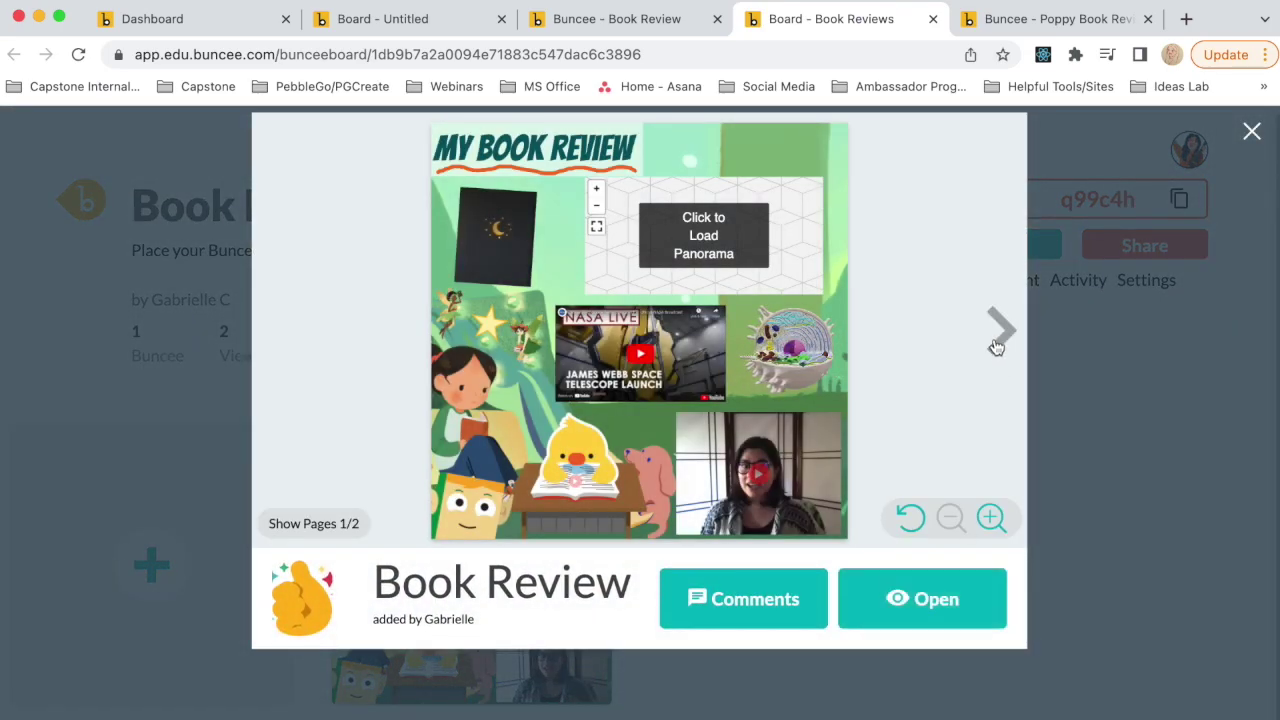
click(999, 340)
click(274, 342)
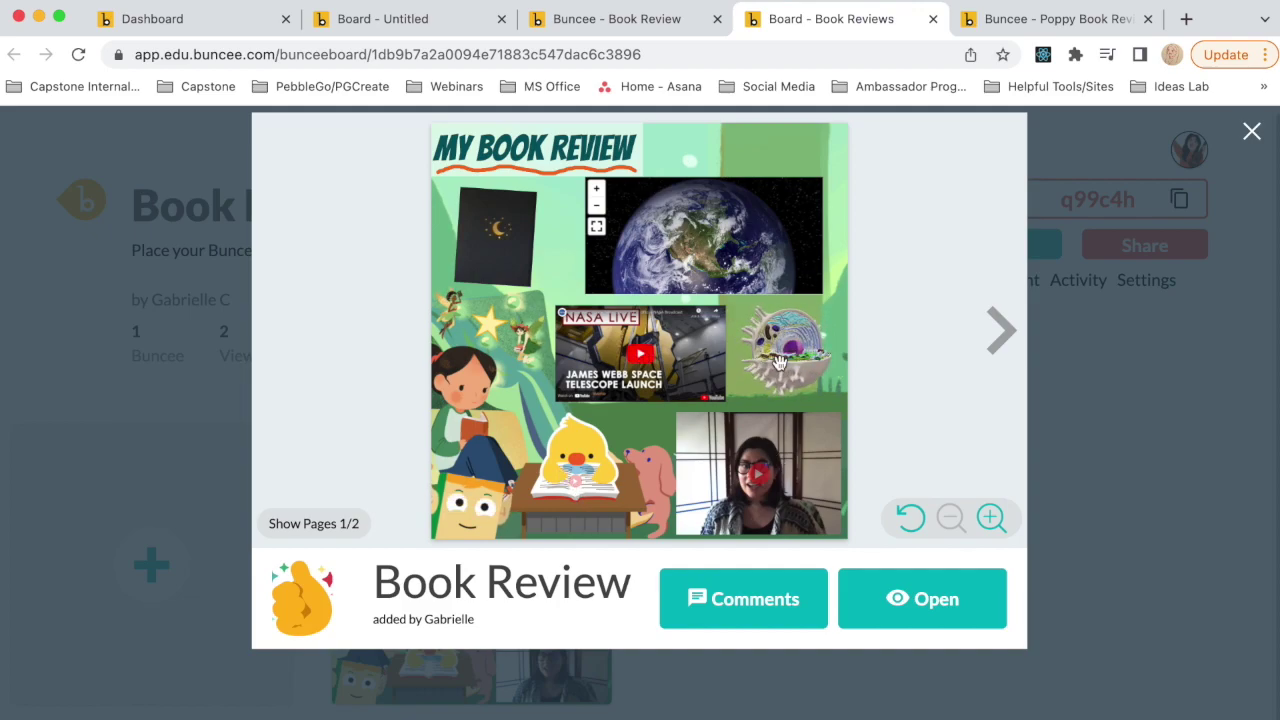
click(295, 625)
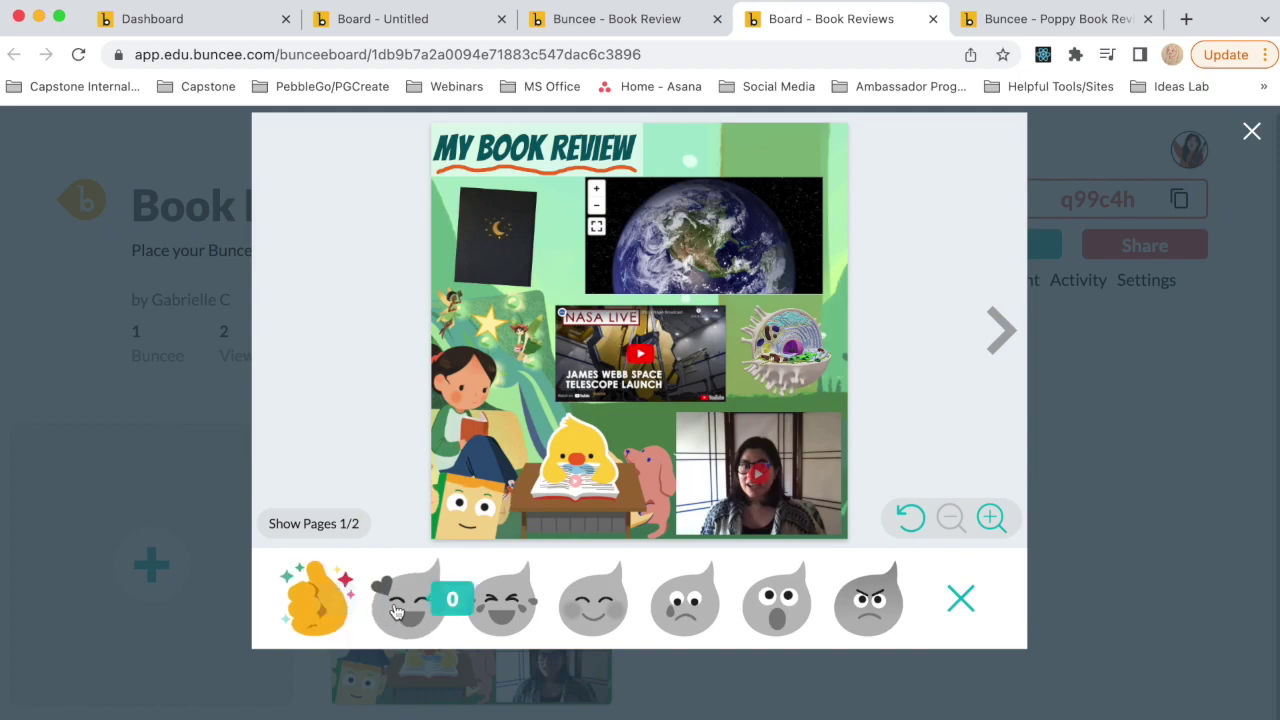
click(958, 603)
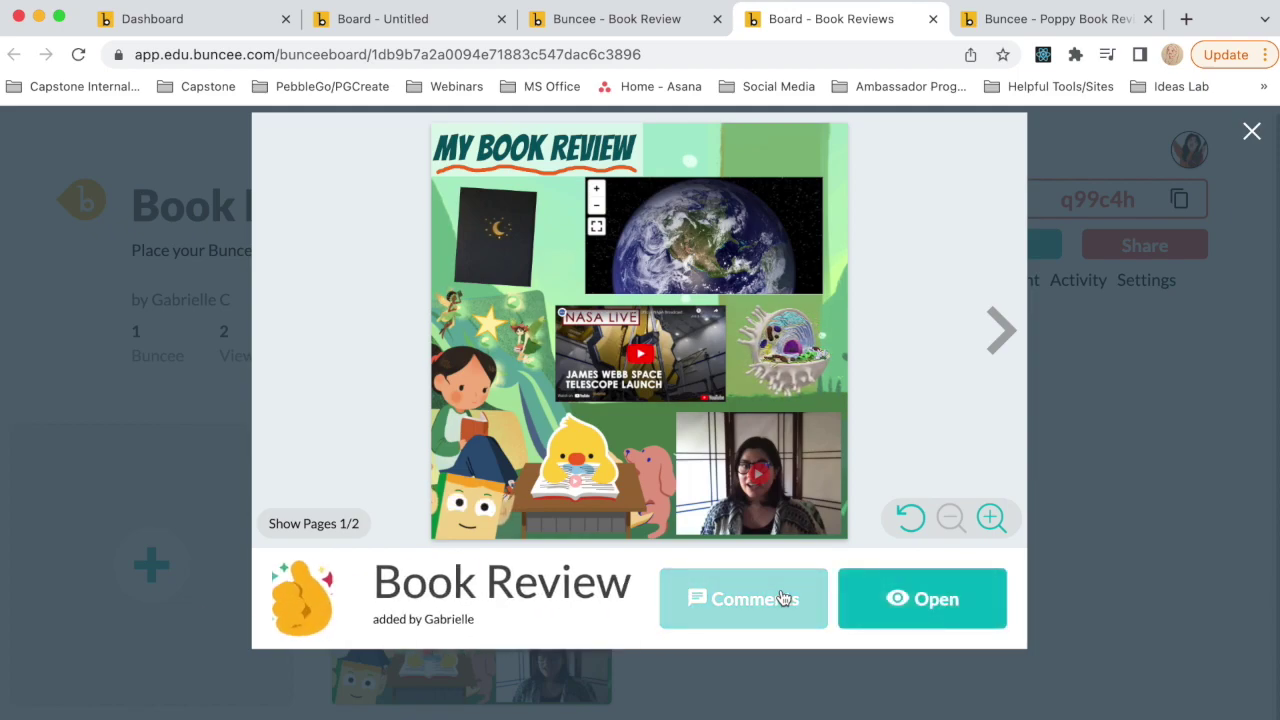
Step: Open the comments of the pinned Book Review and post the comment "wow!"
click(743, 600)
click(1068, 624)
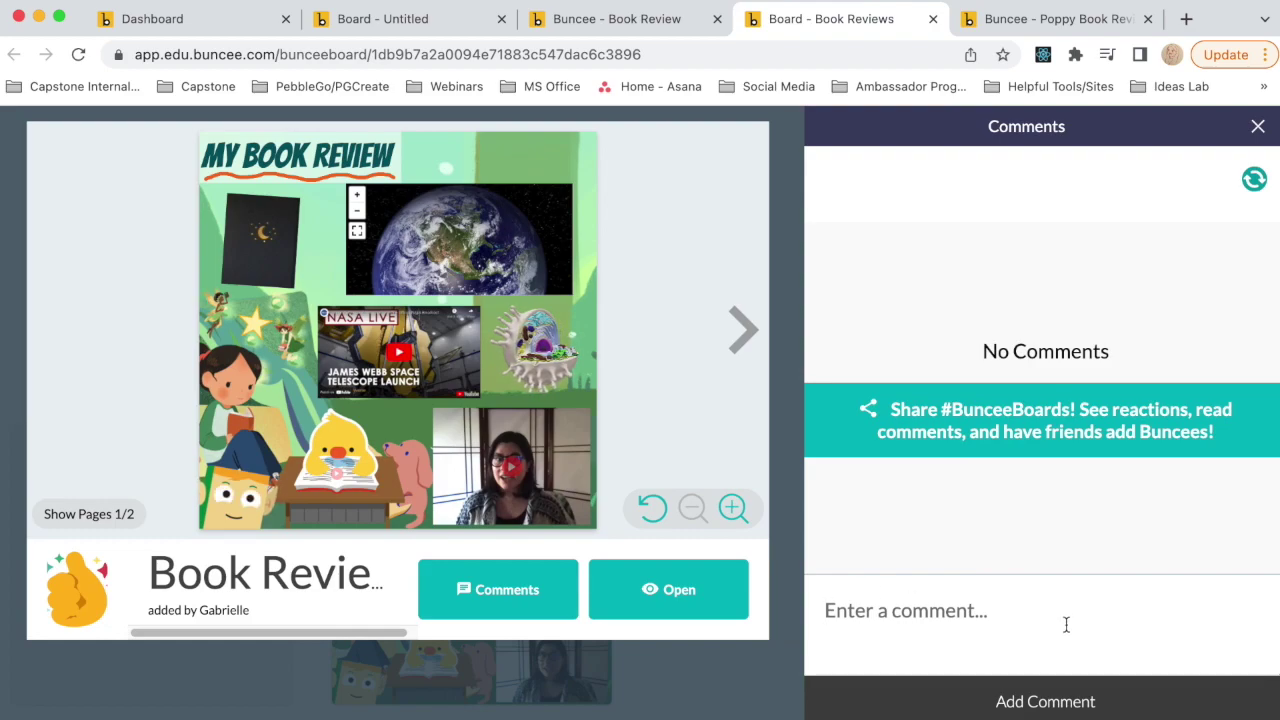
text(Wowo)
key(BackSpace)
text(!)
key(Return)
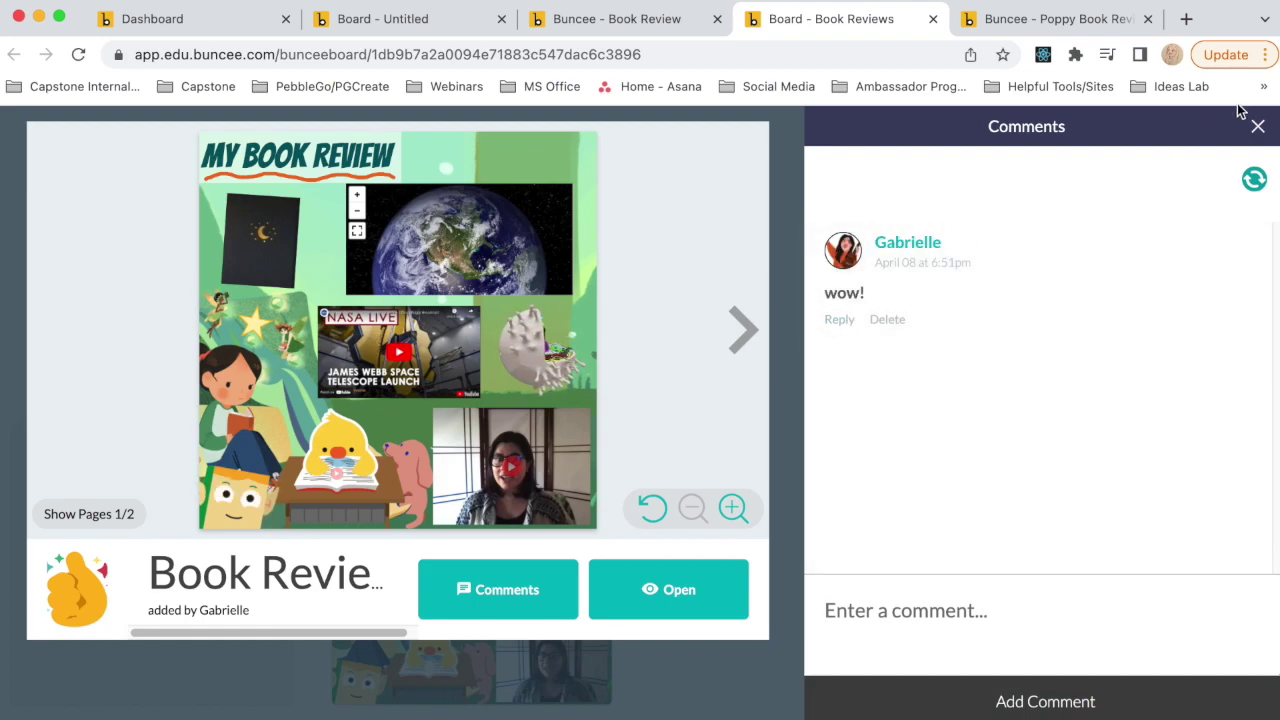
Step: Leave the pinned Book Review, post the comment "wow!" on the Book Reviews board itself, and close the comments
click(1258, 127)
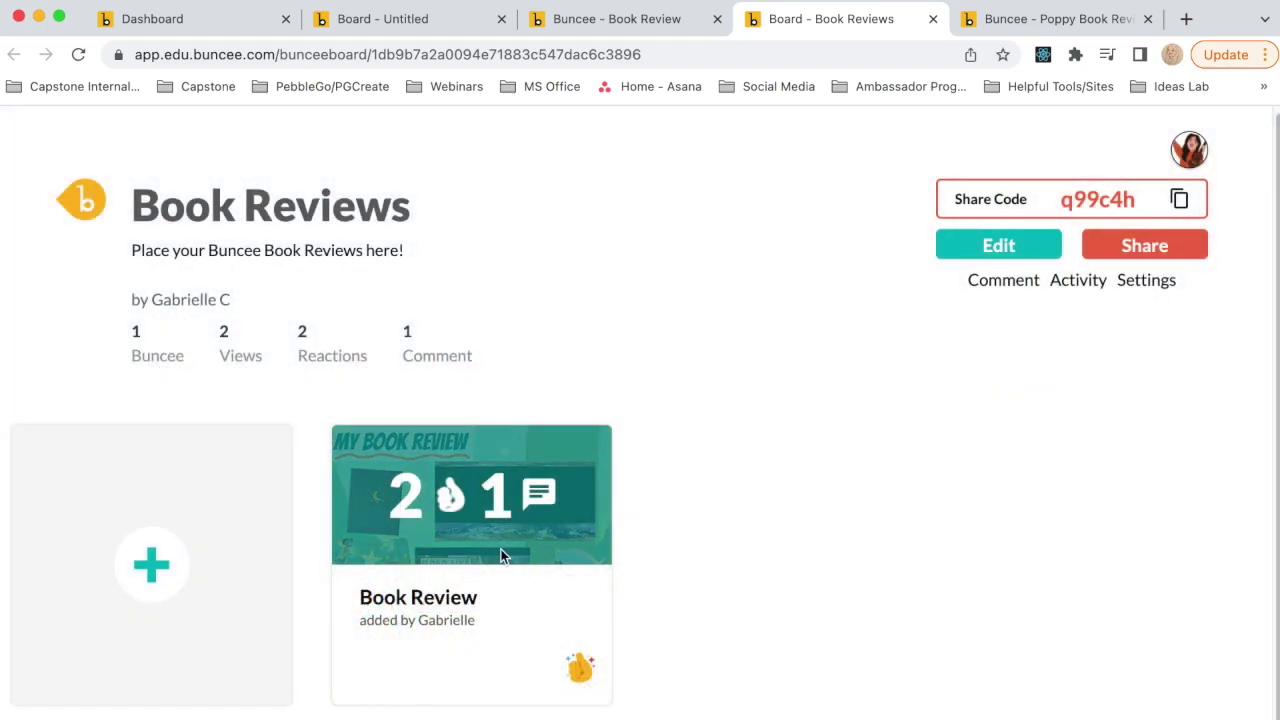
click(500, 549)
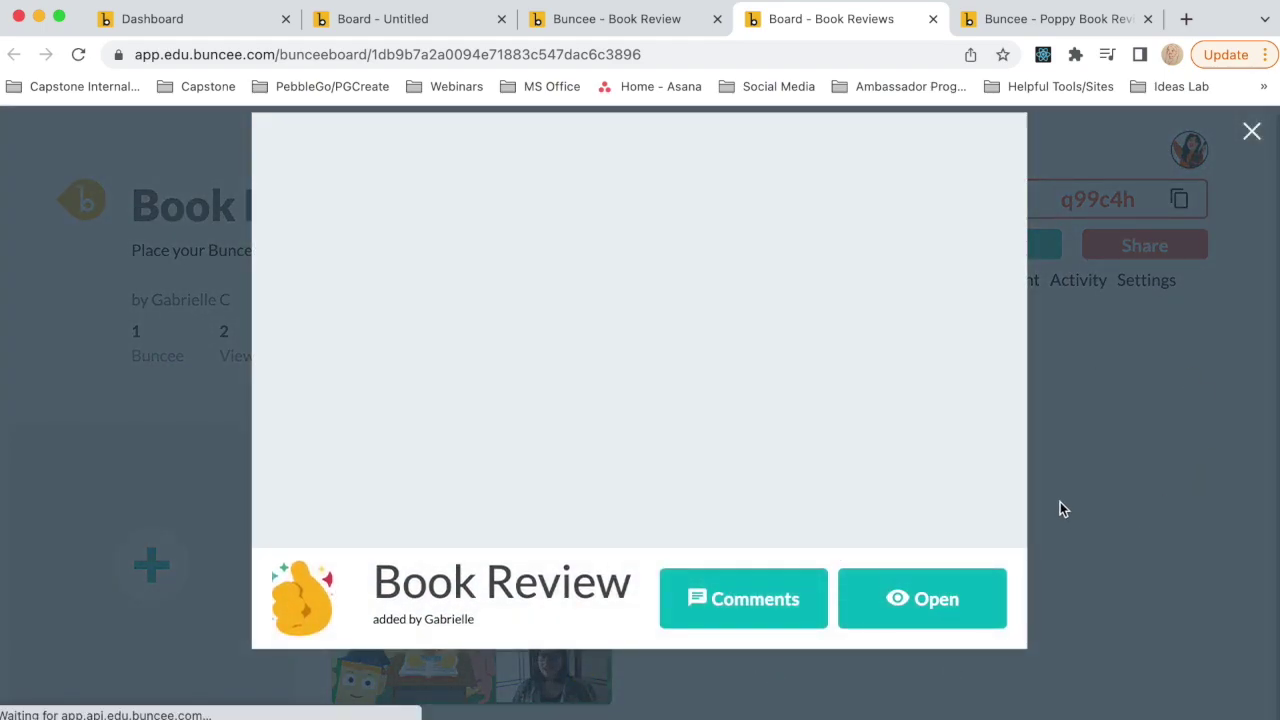
click(1253, 132)
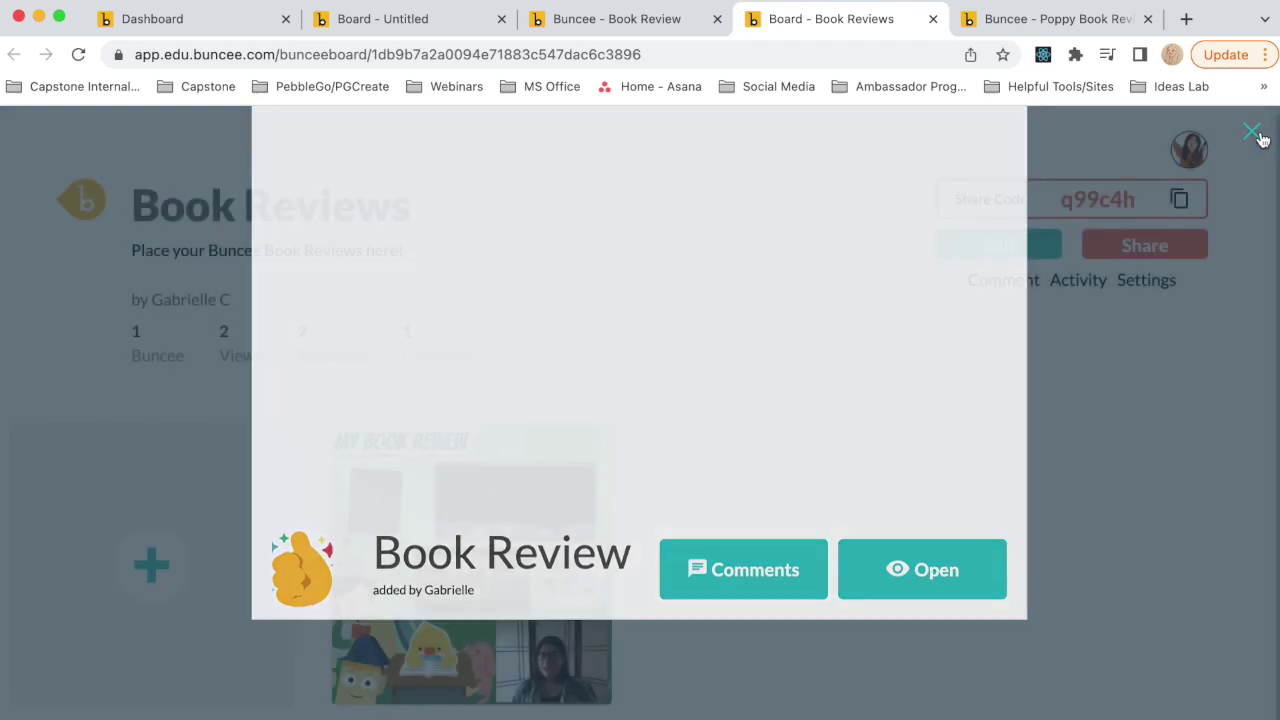
click(995, 290)
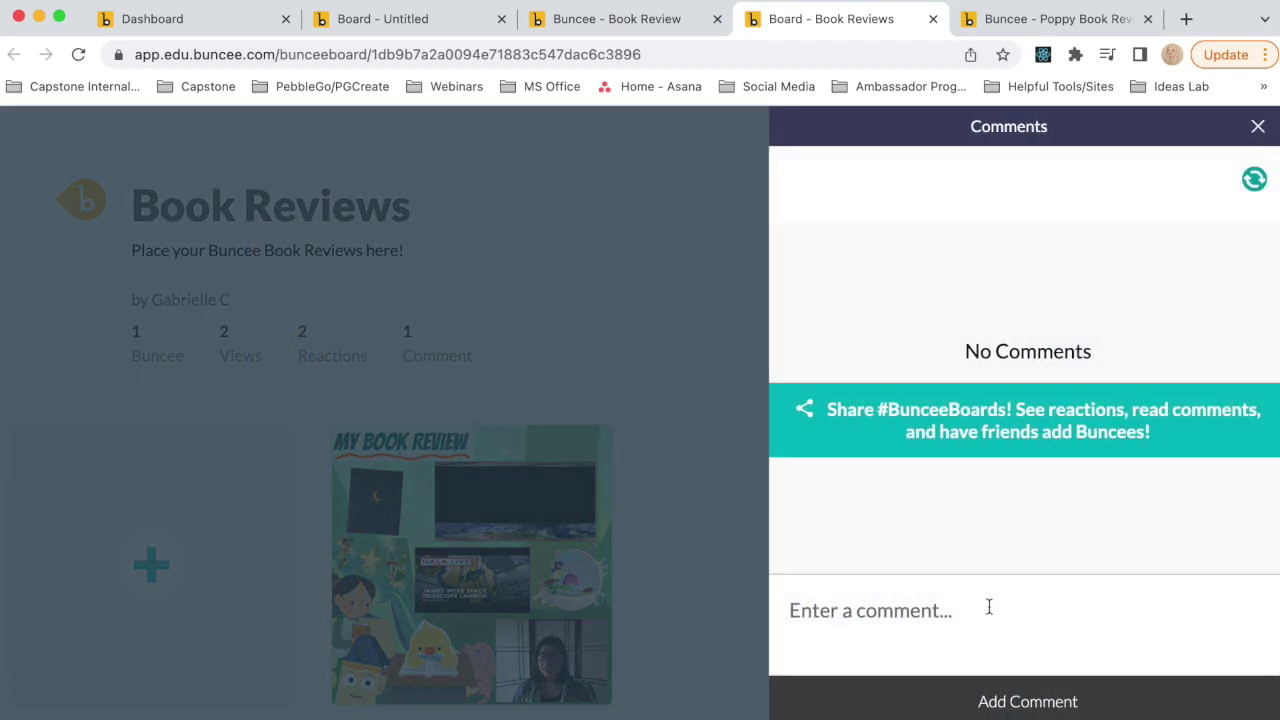
click(978, 600)
text(wow!)
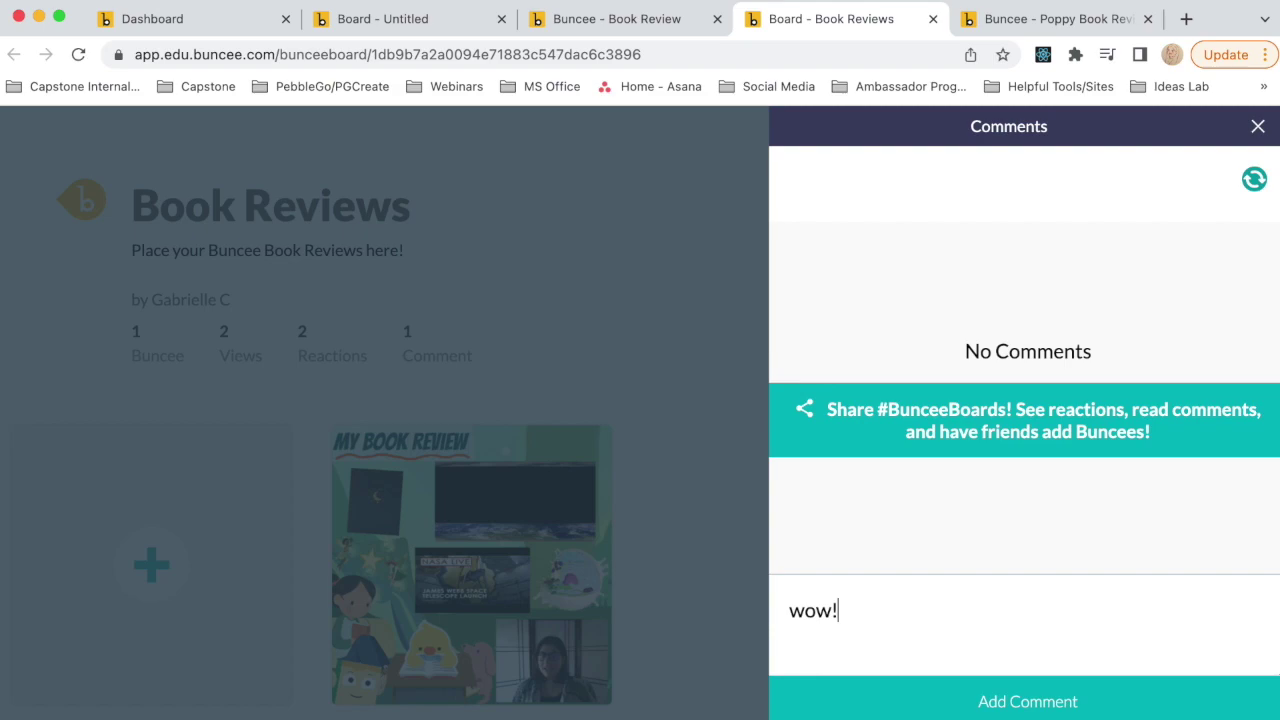
key(Return)
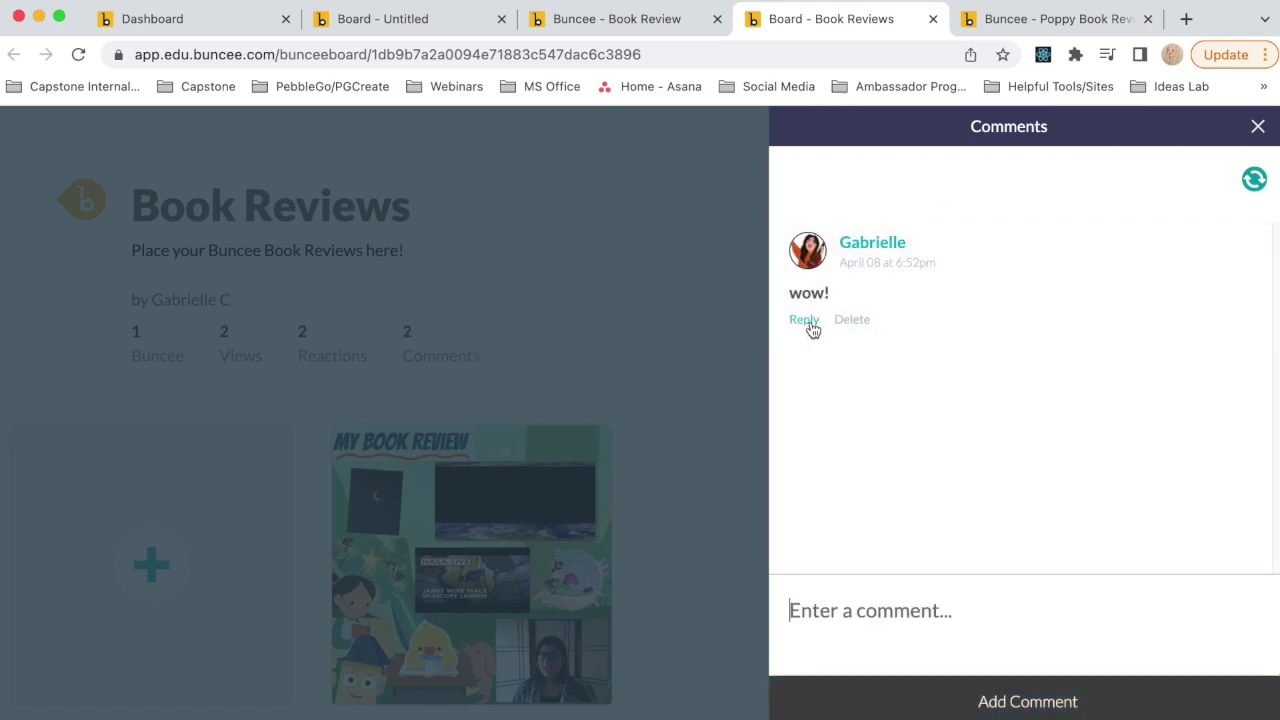
click(1259, 126)
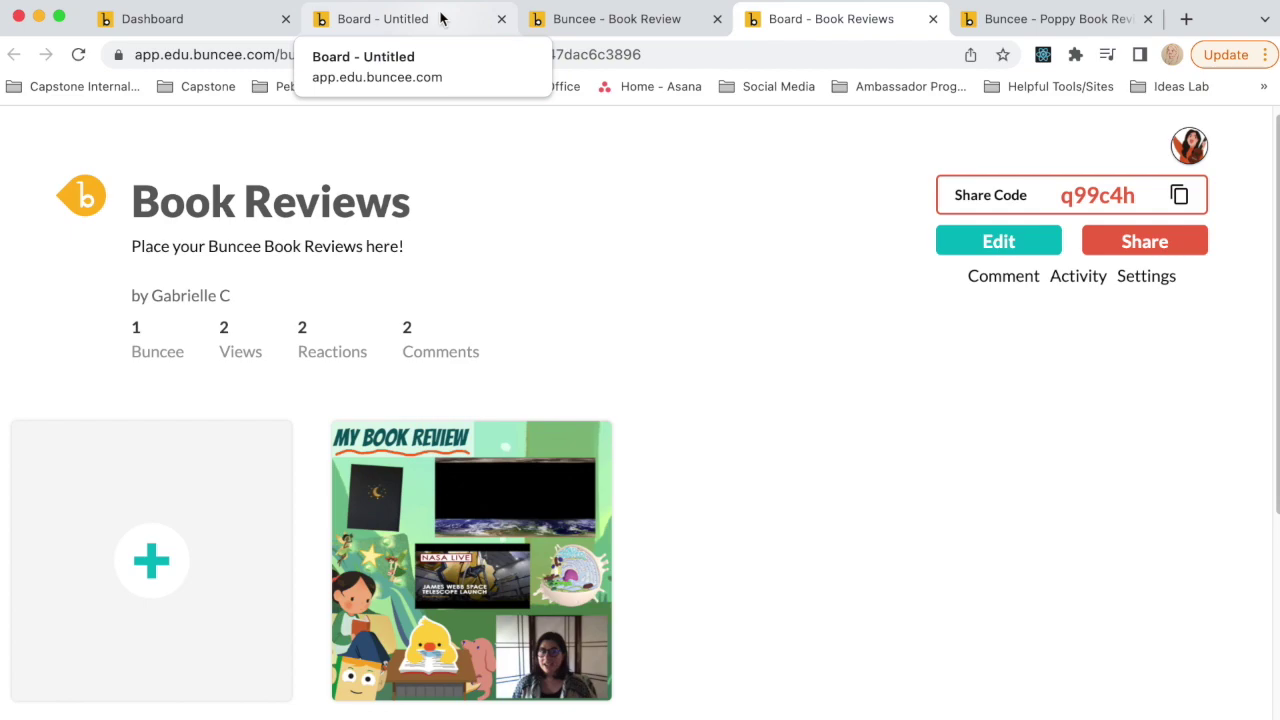
Step: Return to the dashboard, open the Ideas Lab and search its activities for "science"
click(222, 17)
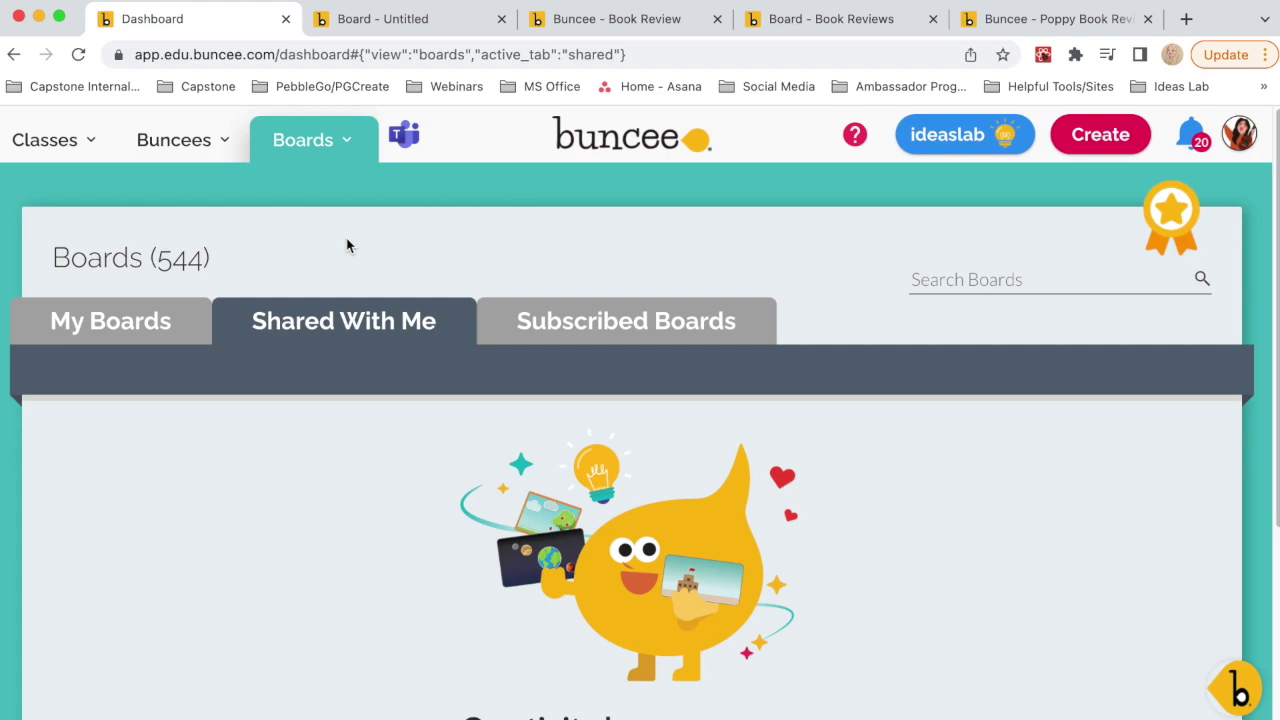
click(960, 155)
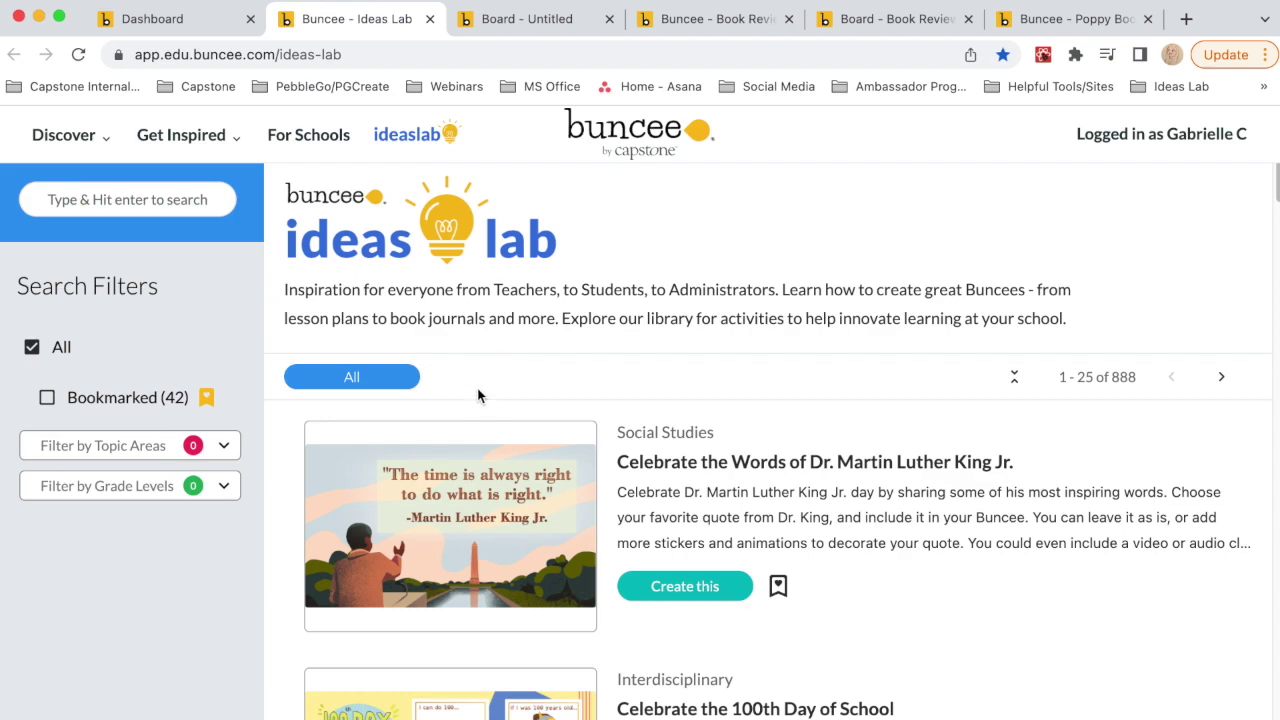
click(188, 201)
text(science)
key(Return)
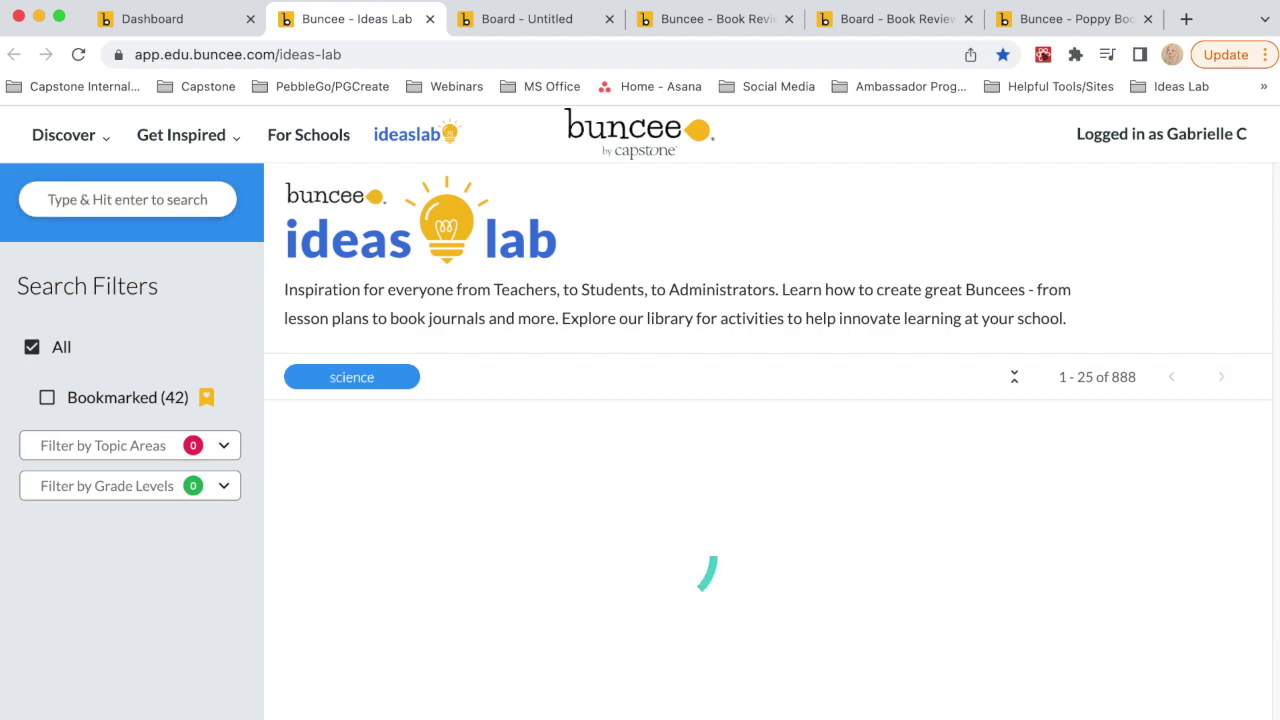
scroll(770, 412, down, 3)
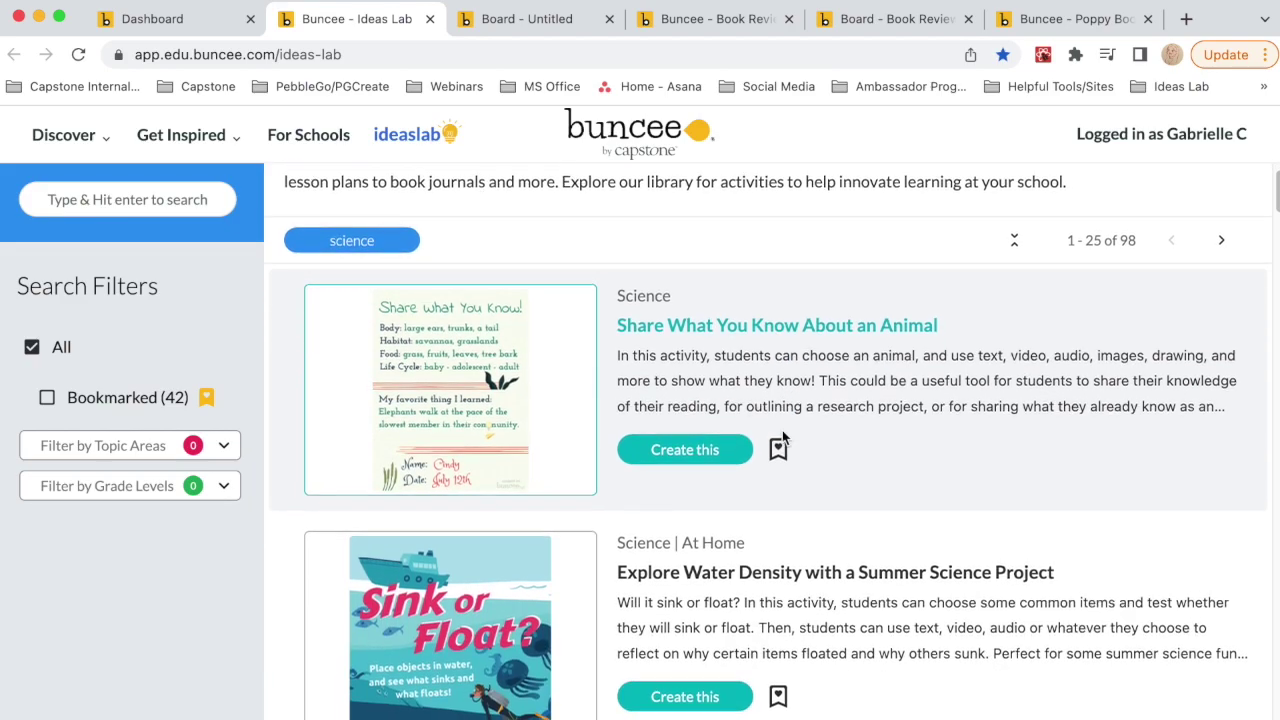
scroll(782, 440, up, 3)
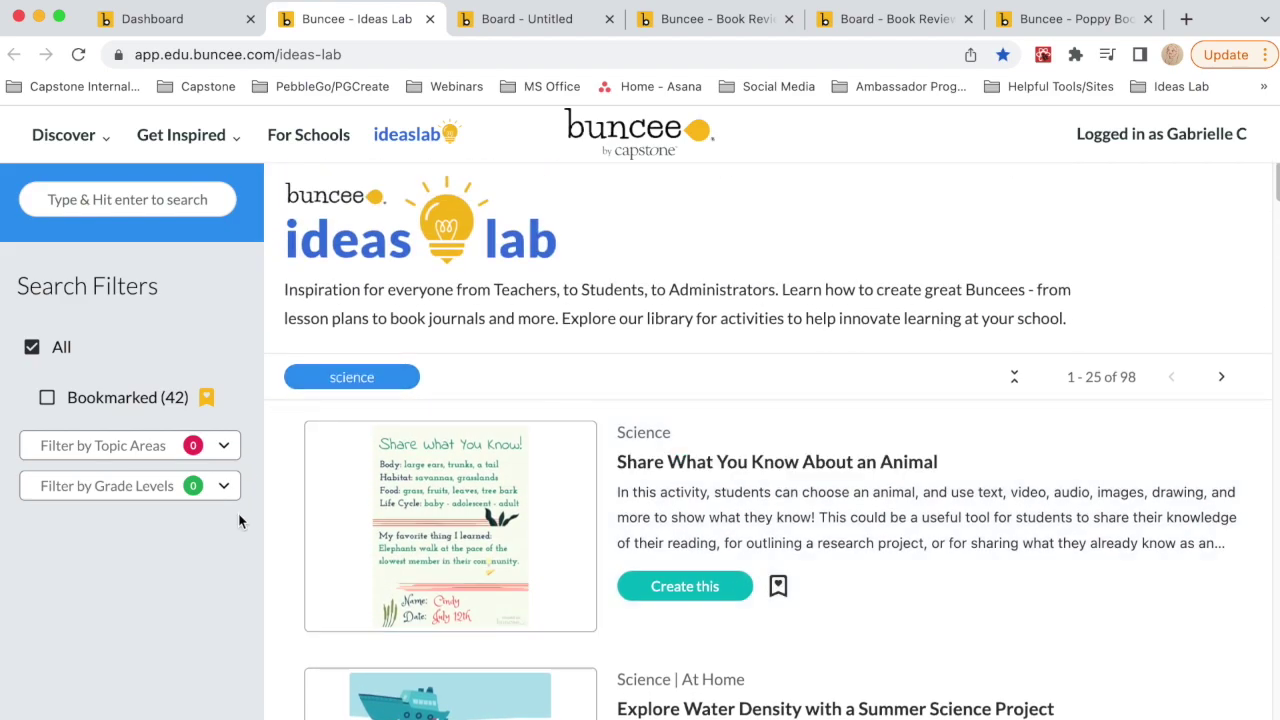
Step: Filter the Ideas Lab activities by the Social Studies topic area and remove the "science" search term
click(223, 449)
scroll(186, 586, down, 6)
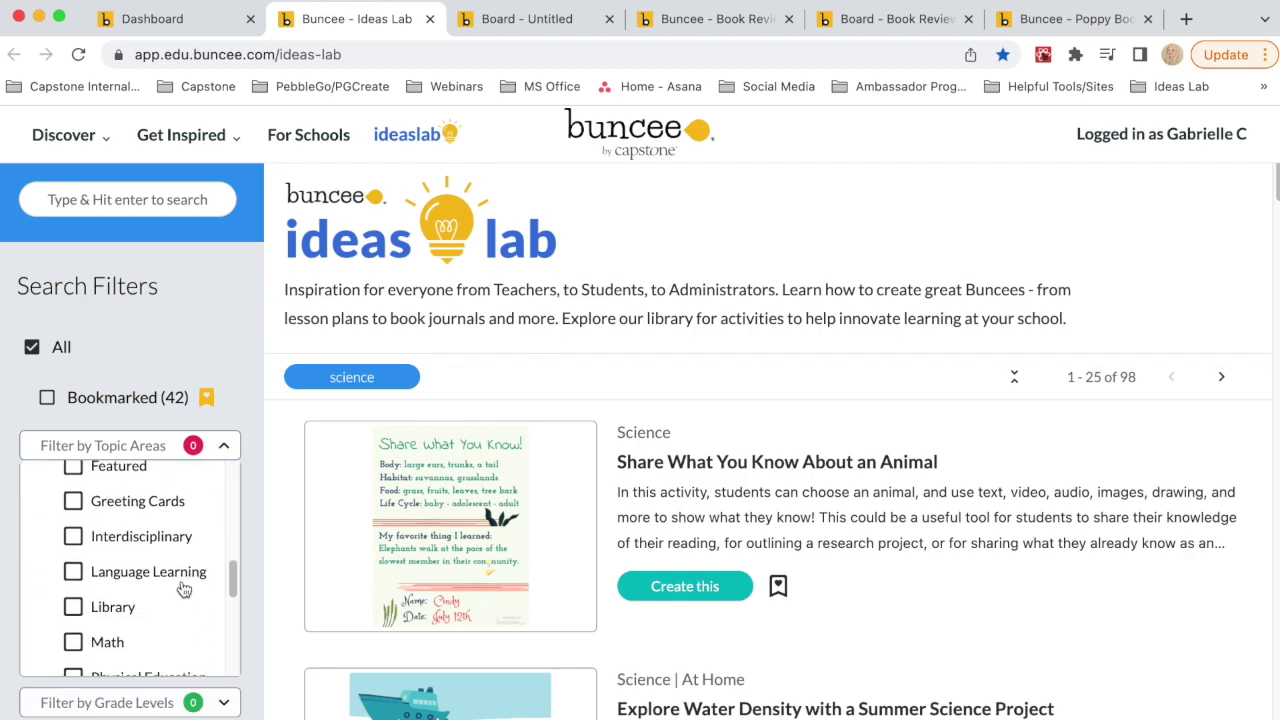
scroll(184, 590, down, 8)
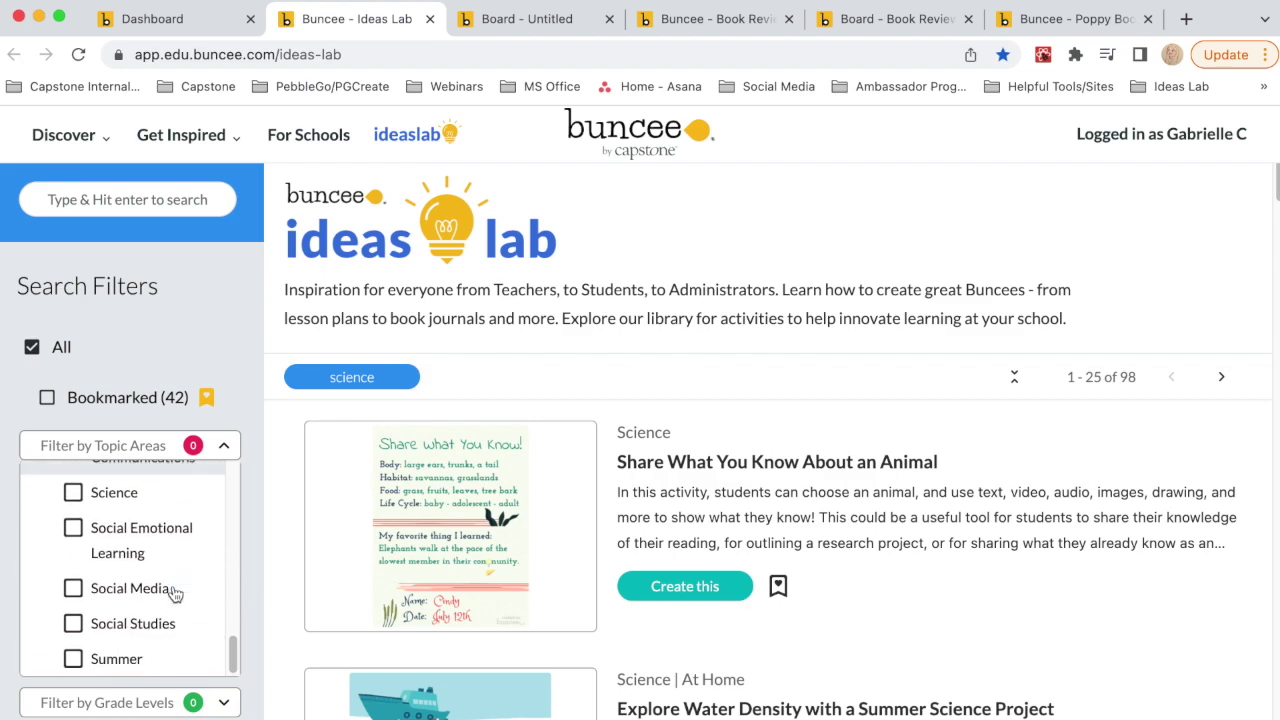
click(134, 623)
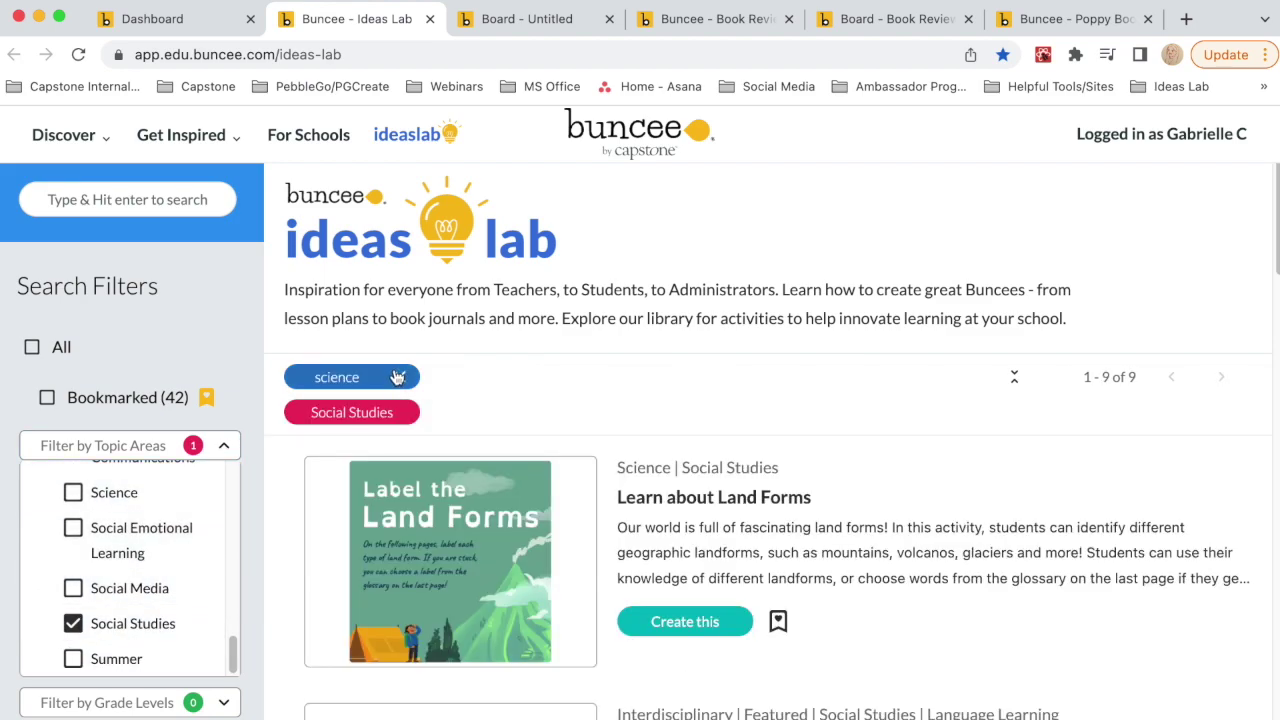
click(397, 377)
click(223, 445)
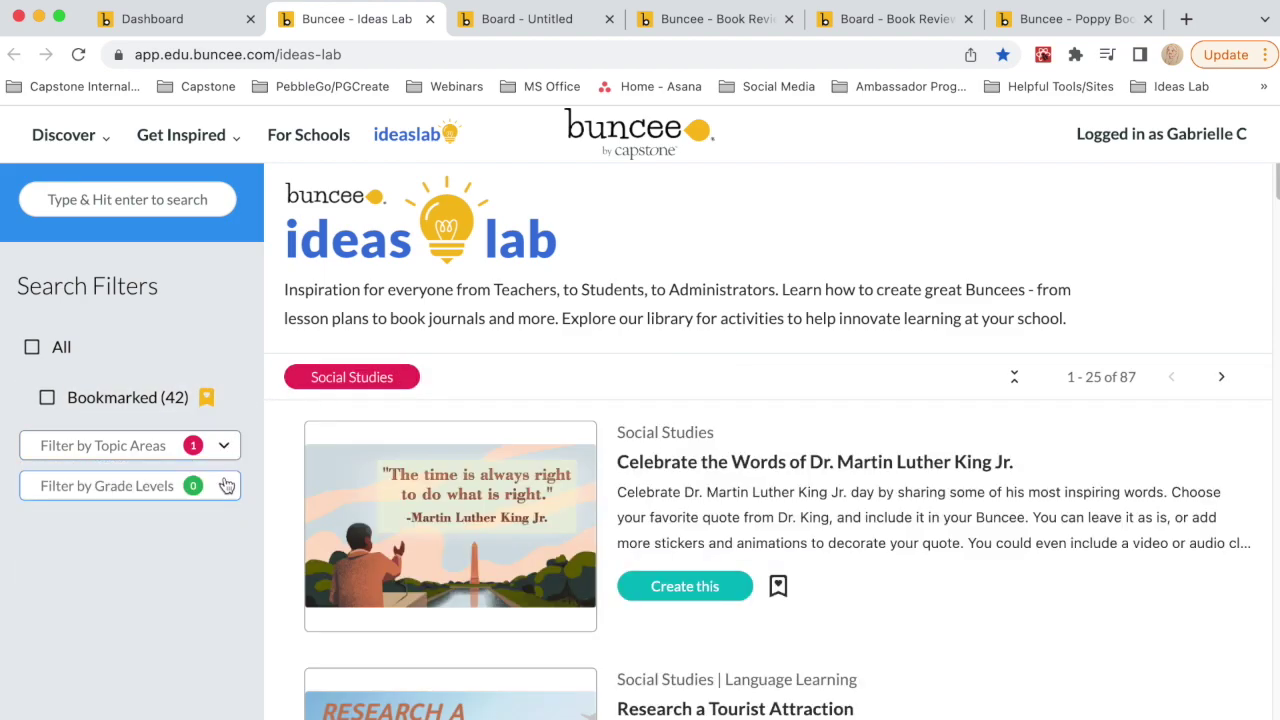
Step: Browse the Social Studies ideas and narrow them to the Elementary School grade level
scroll(634, 400, down, 5)
scroll(640, 483, down, 1)
scroll(640, 480, up, 2)
scroll(625, 483, down, 2)
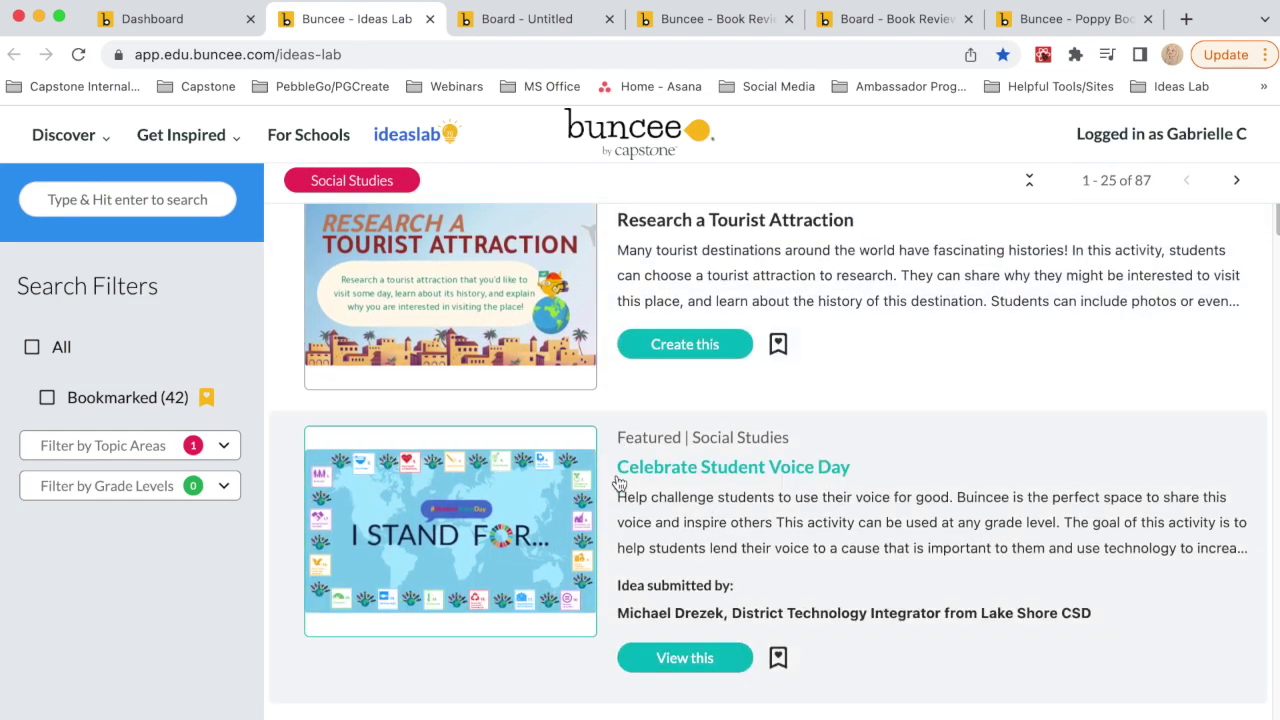
click(223, 486)
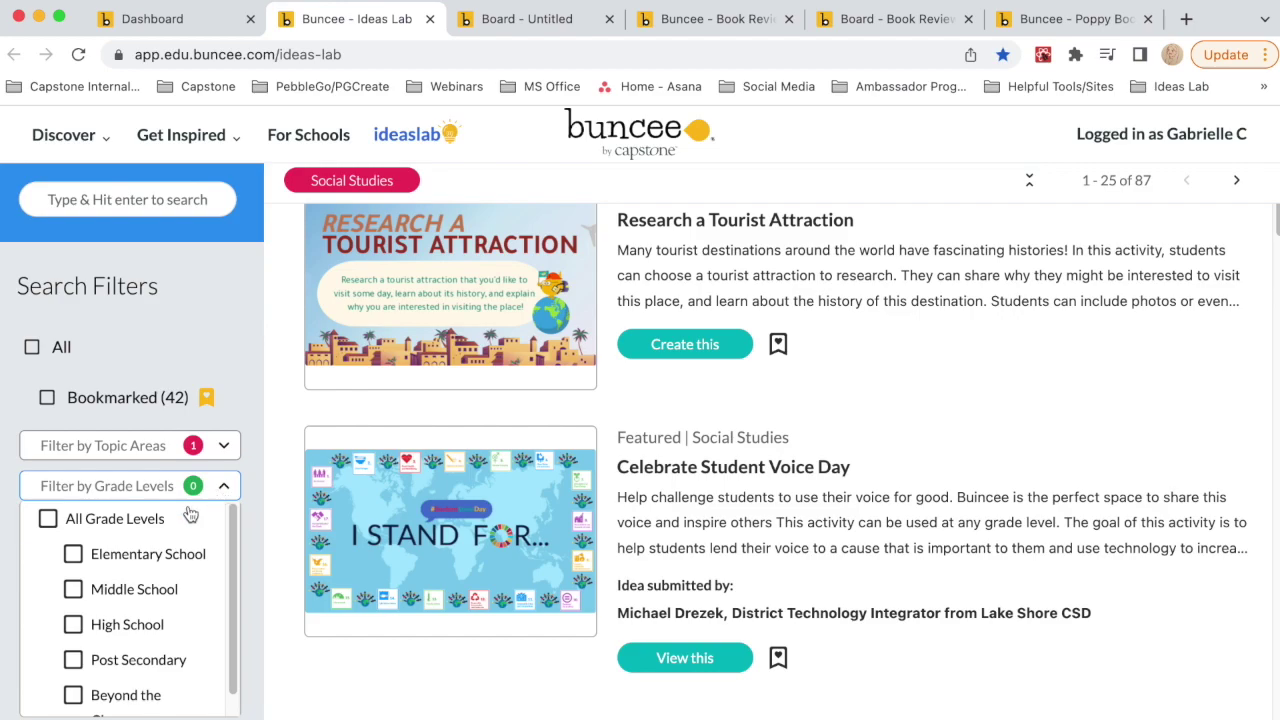
scroll(171, 625, down, 1)
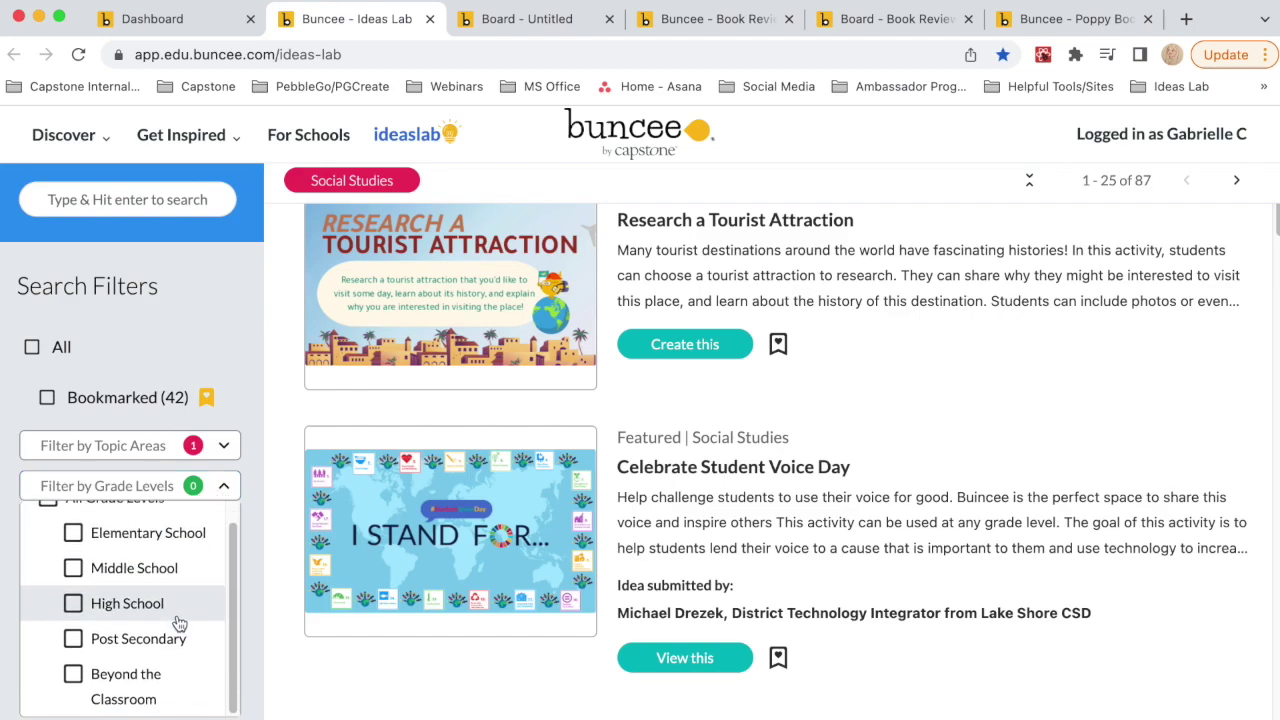
click(148, 535)
scroll(549, 553, down, 5)
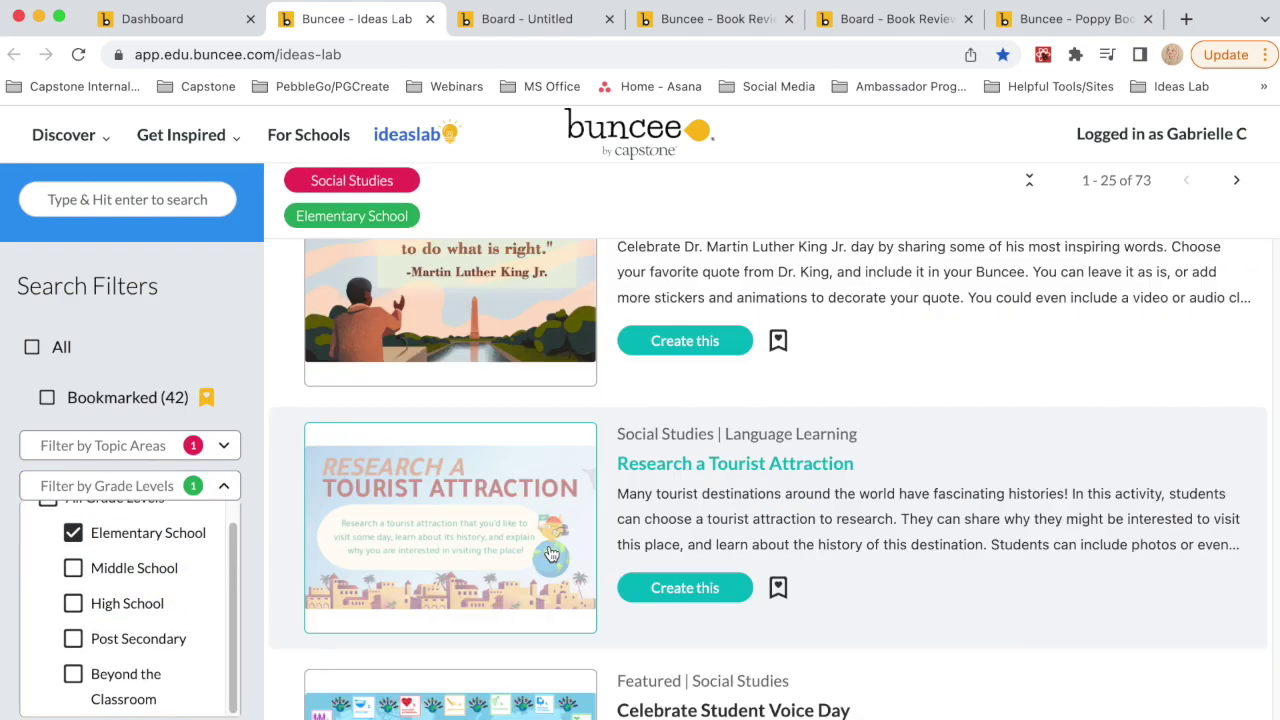
scroll(549, 553, up, 1)
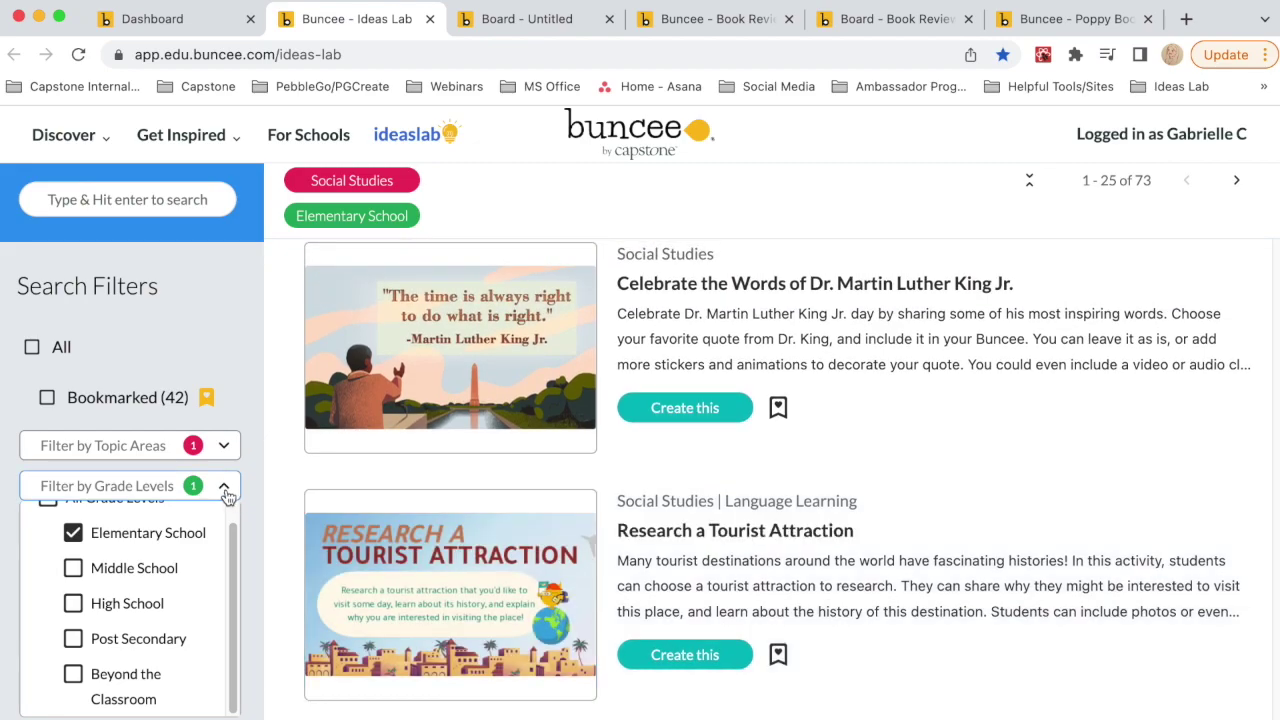
Step: Review the grade level options, then remove the Elementary School and Social Studies filters to list all ideas
click(226, 490)
click(222, 487)
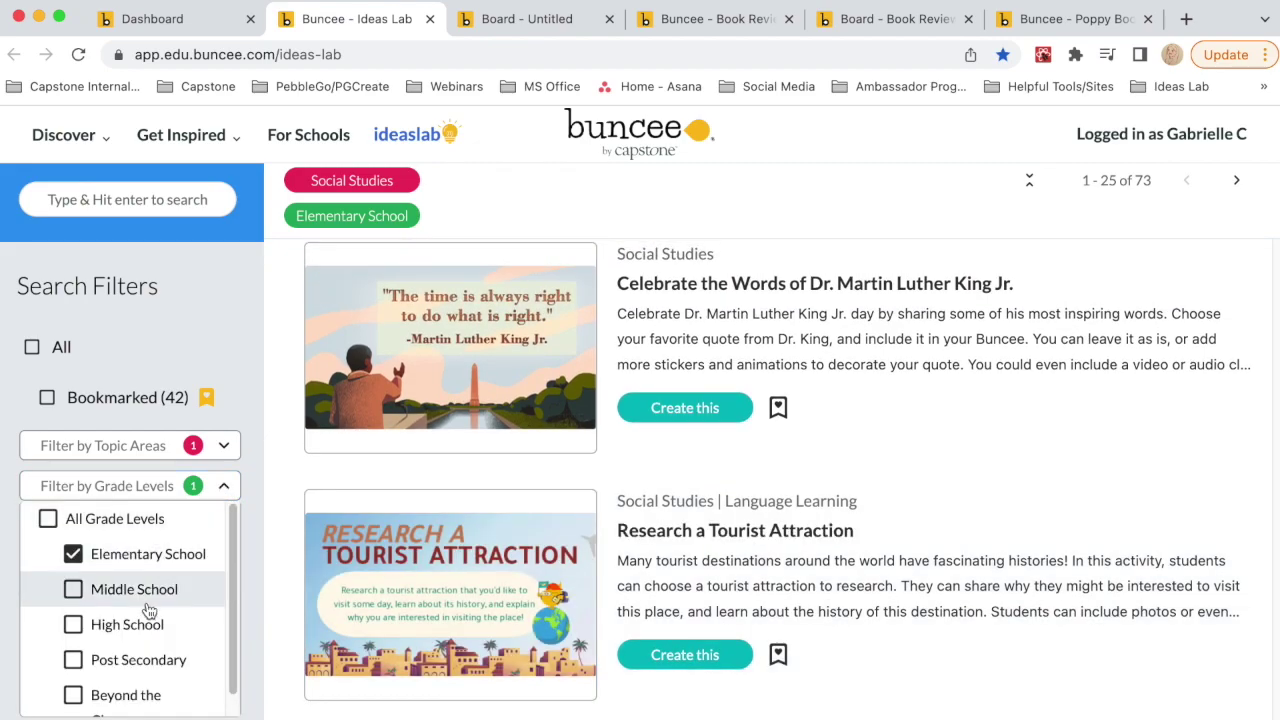
scroll(146, 606, down, 1)
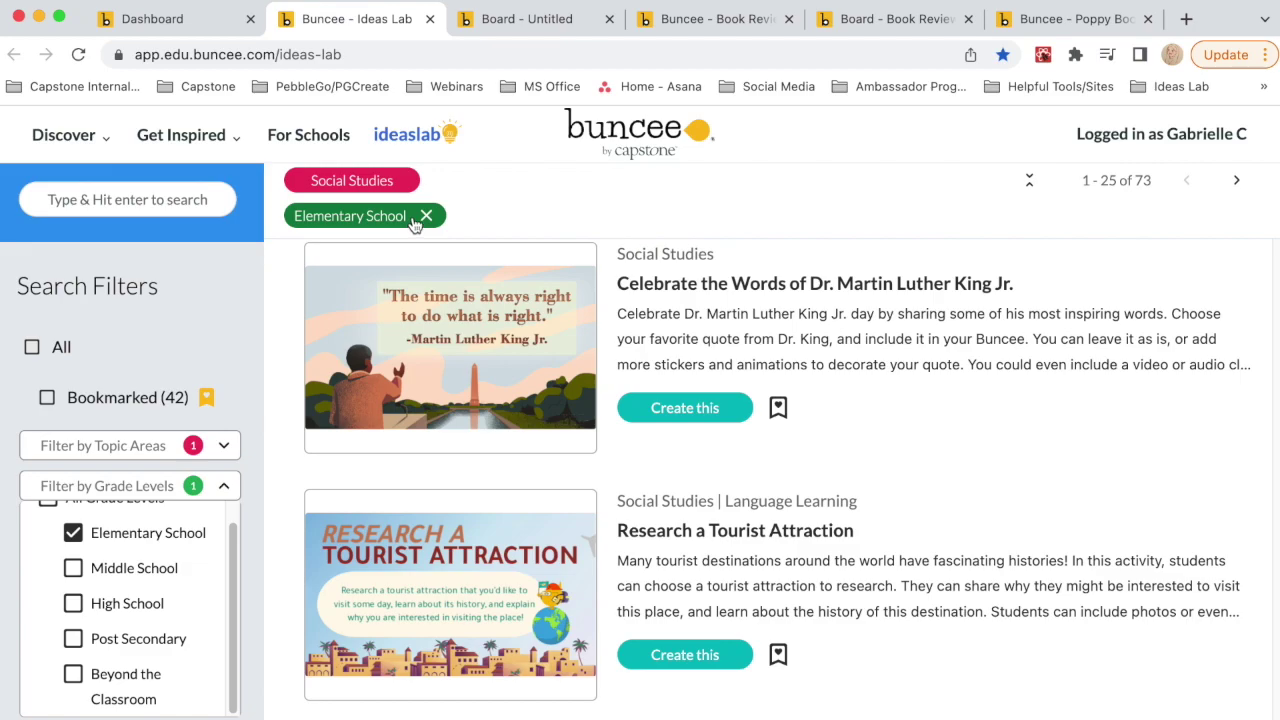
click(422, 218)
click(405, 377)
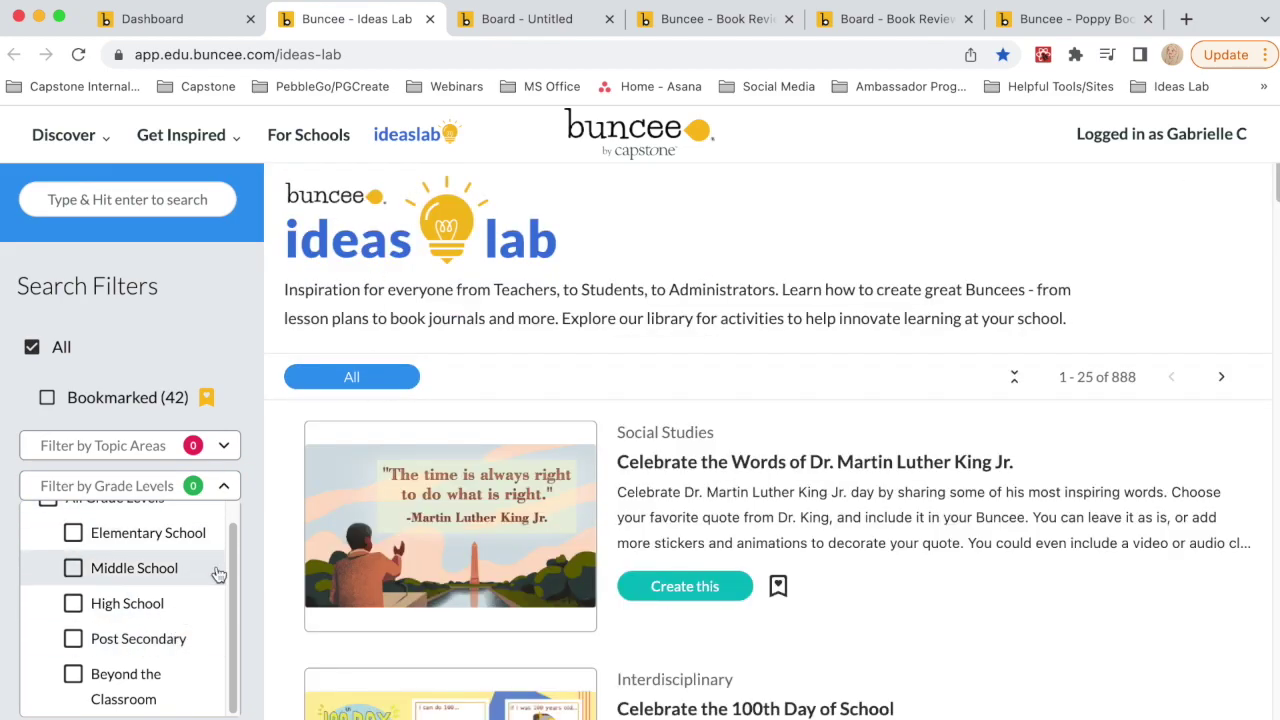
Step: Browse the unfiltered list of Ideas Lab activities, examining their descriptions and the options to create or bookmark them
scroll(186, 580, up, 1)
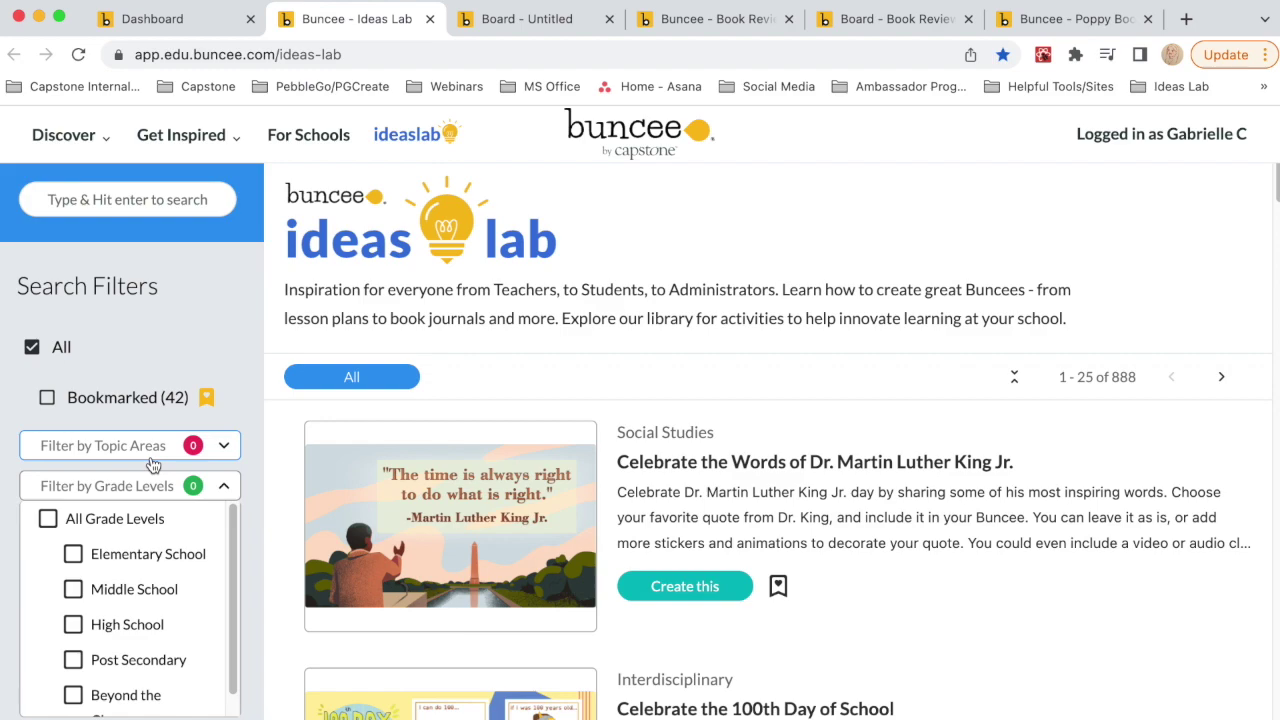
scroll(643, 451, down, 5)
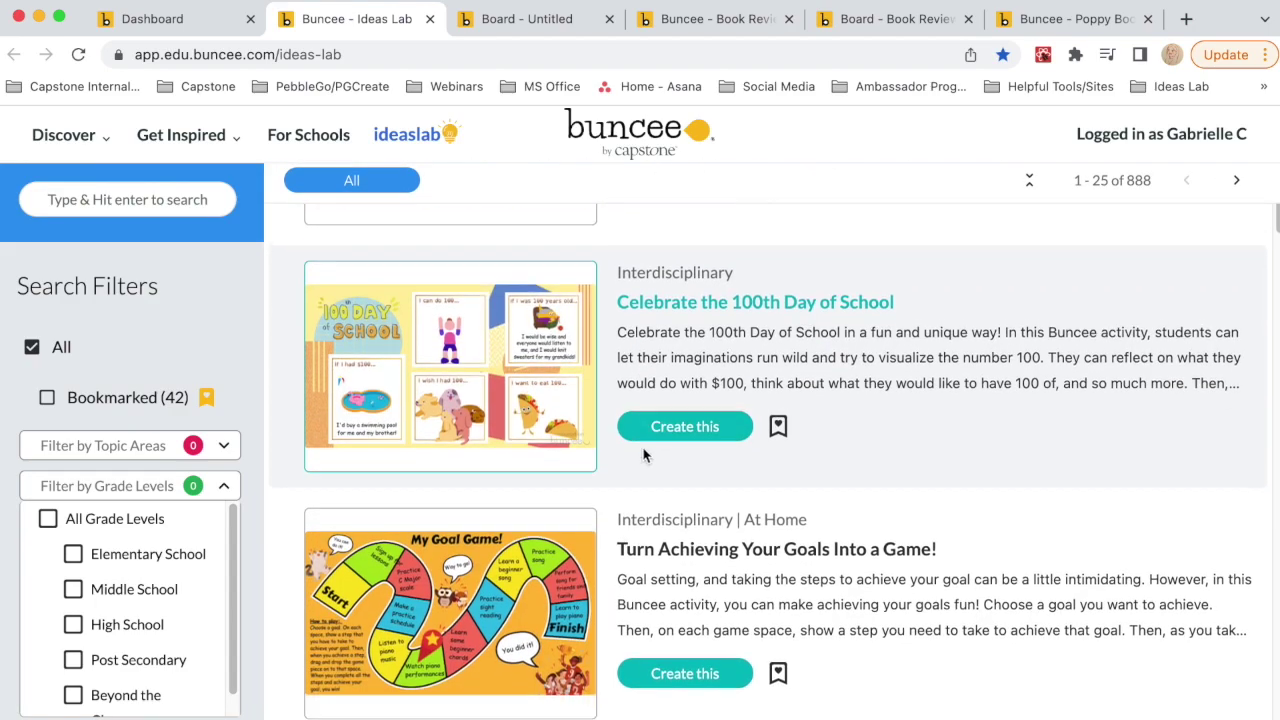
scroll(644, 455, down, 2)
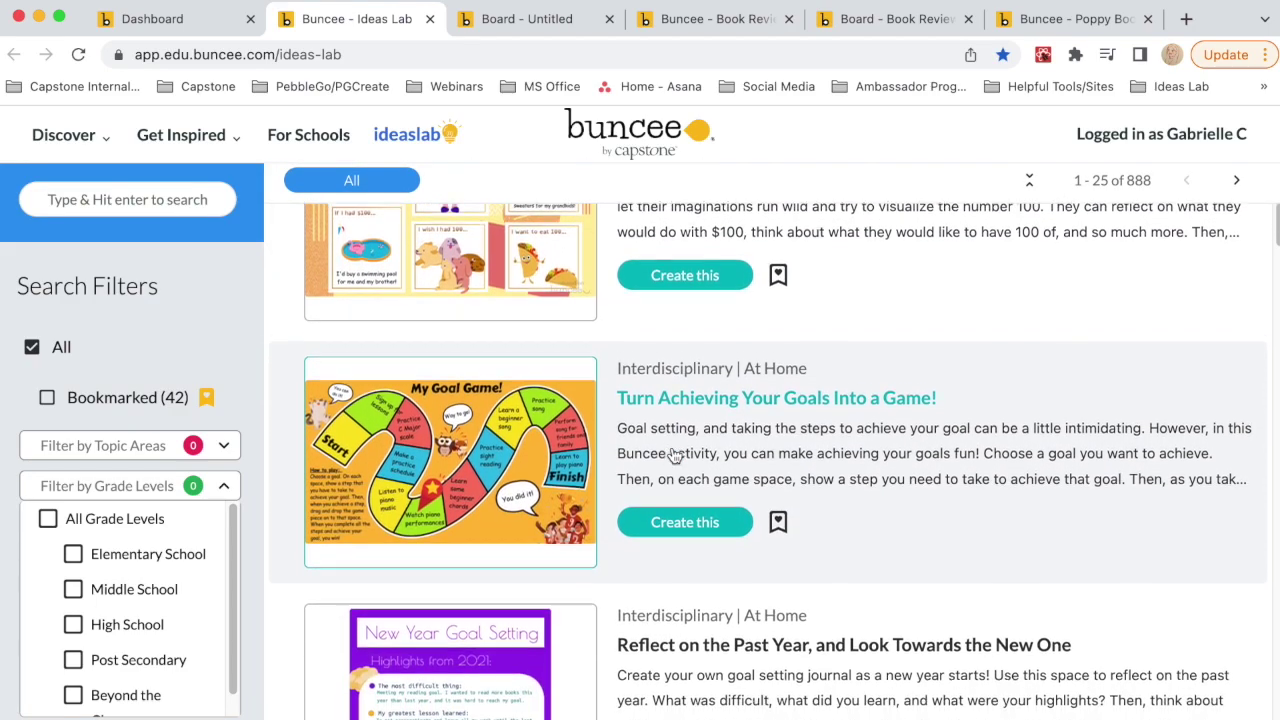
scroll(930, 522, down, 1)
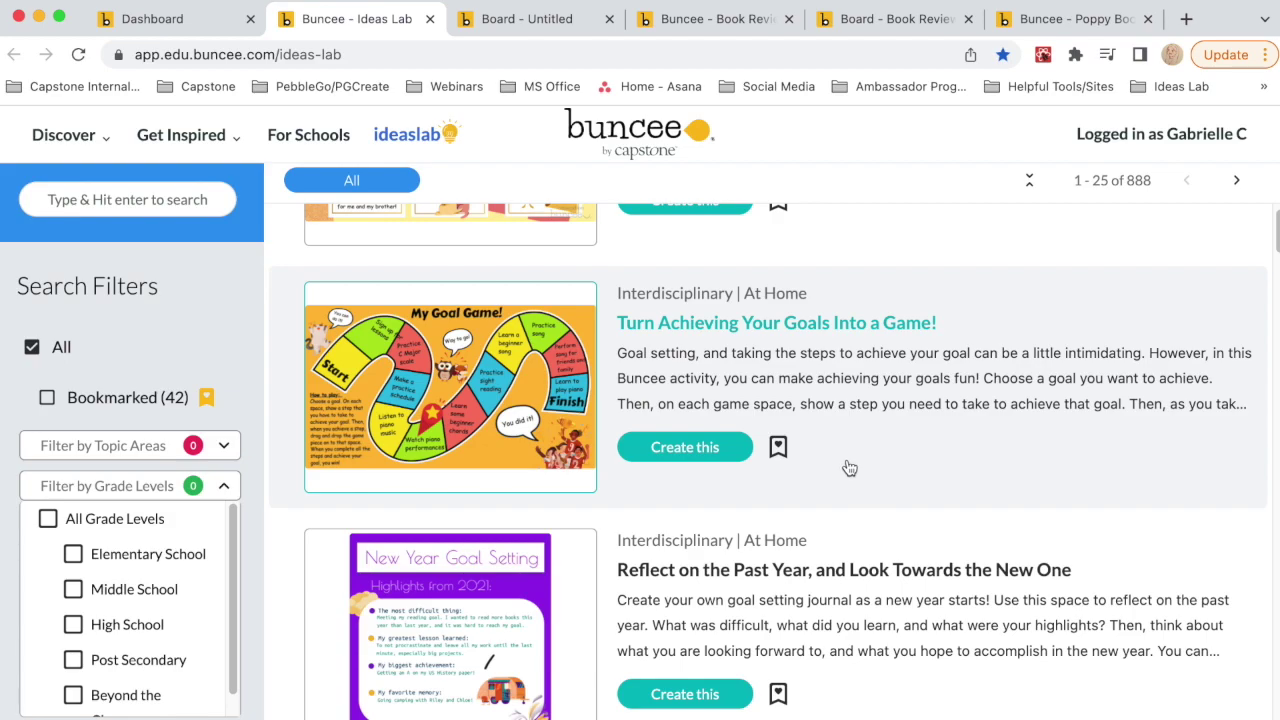
scroll(849, 468, down, 7)
scroll(849, 468, down, 5)
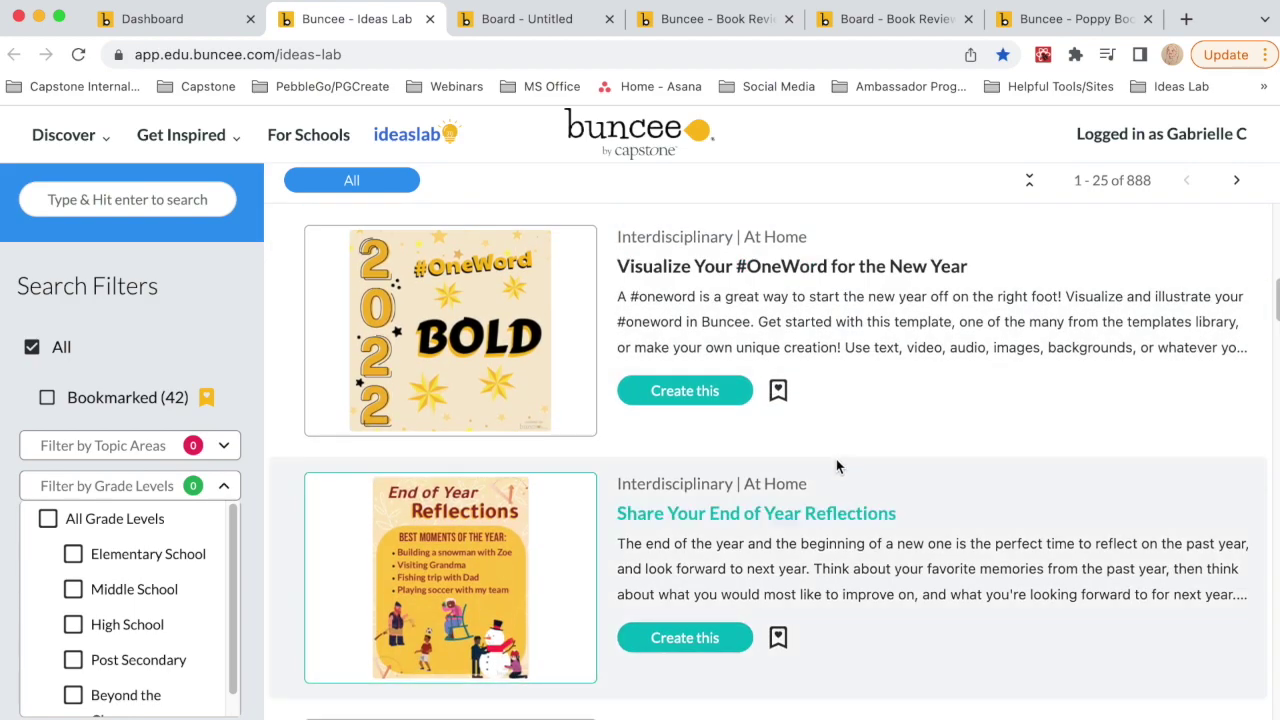